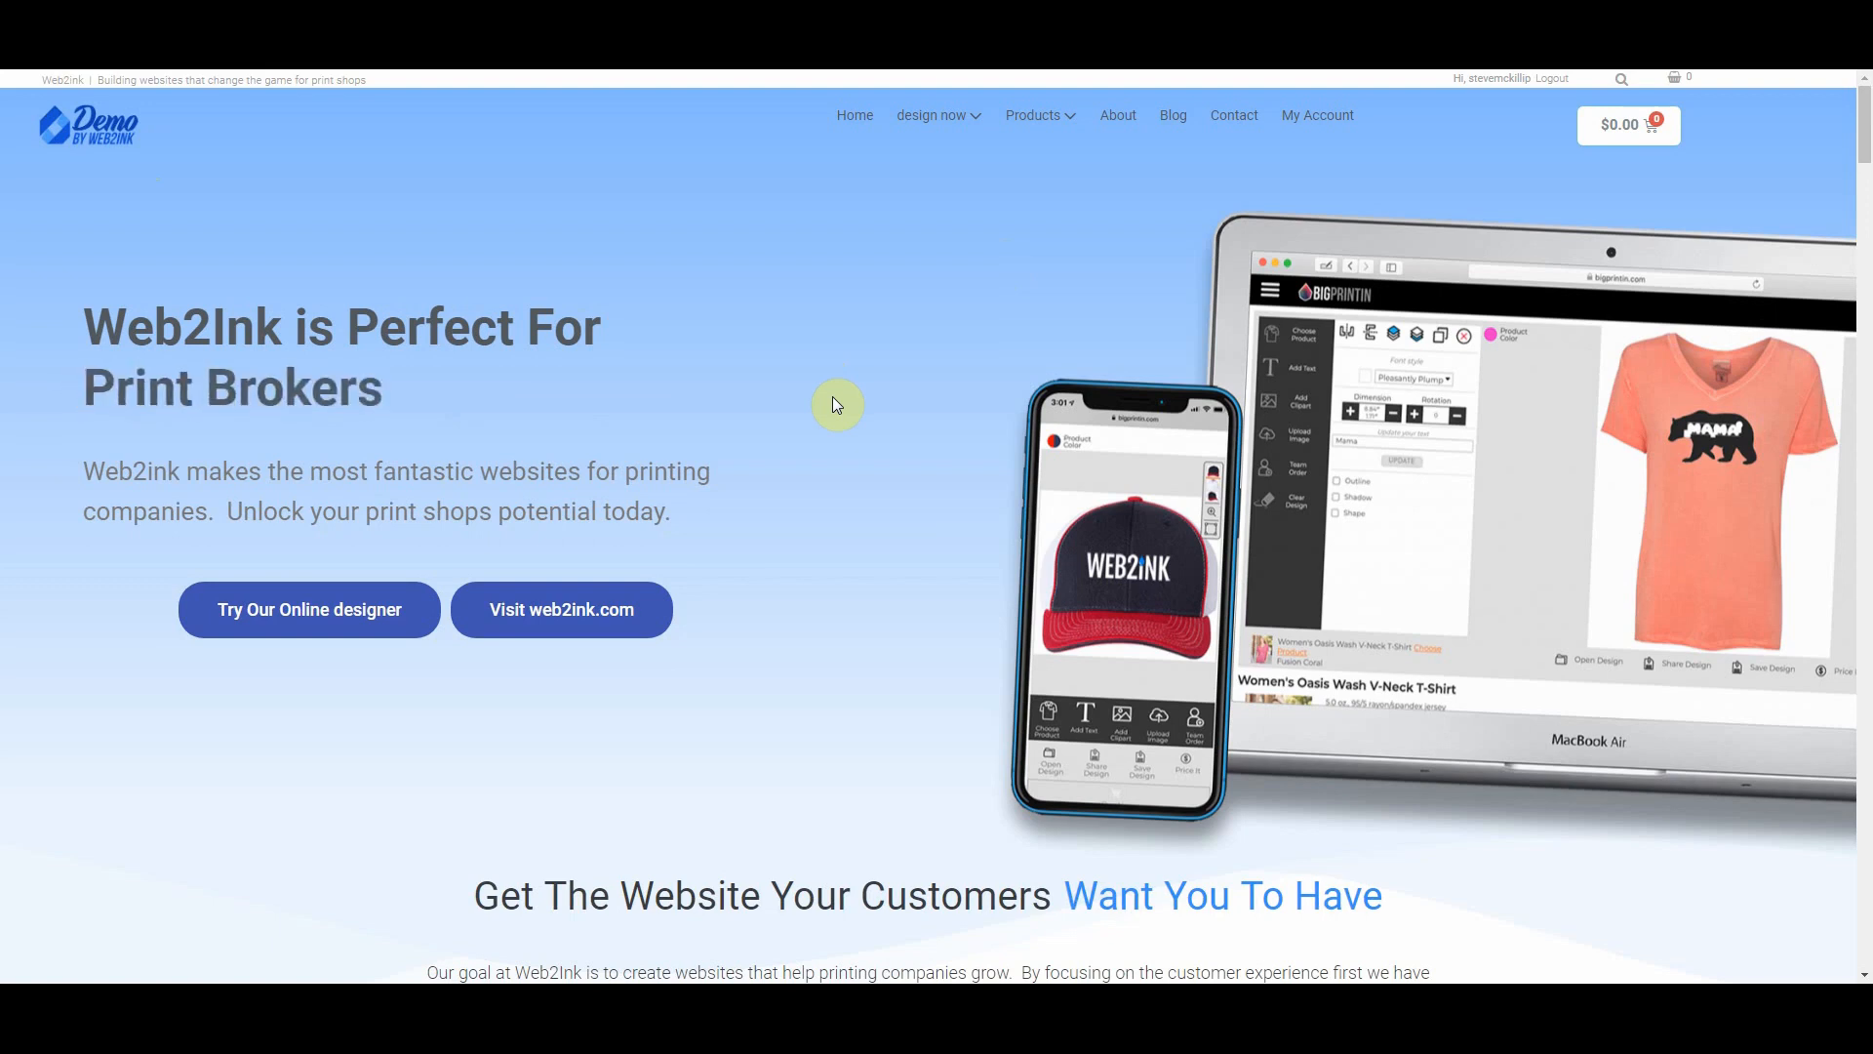
Step: Open the My Account dashboard from the top navigation
{"action": "left_click", "coordinate": [1323, 118]}
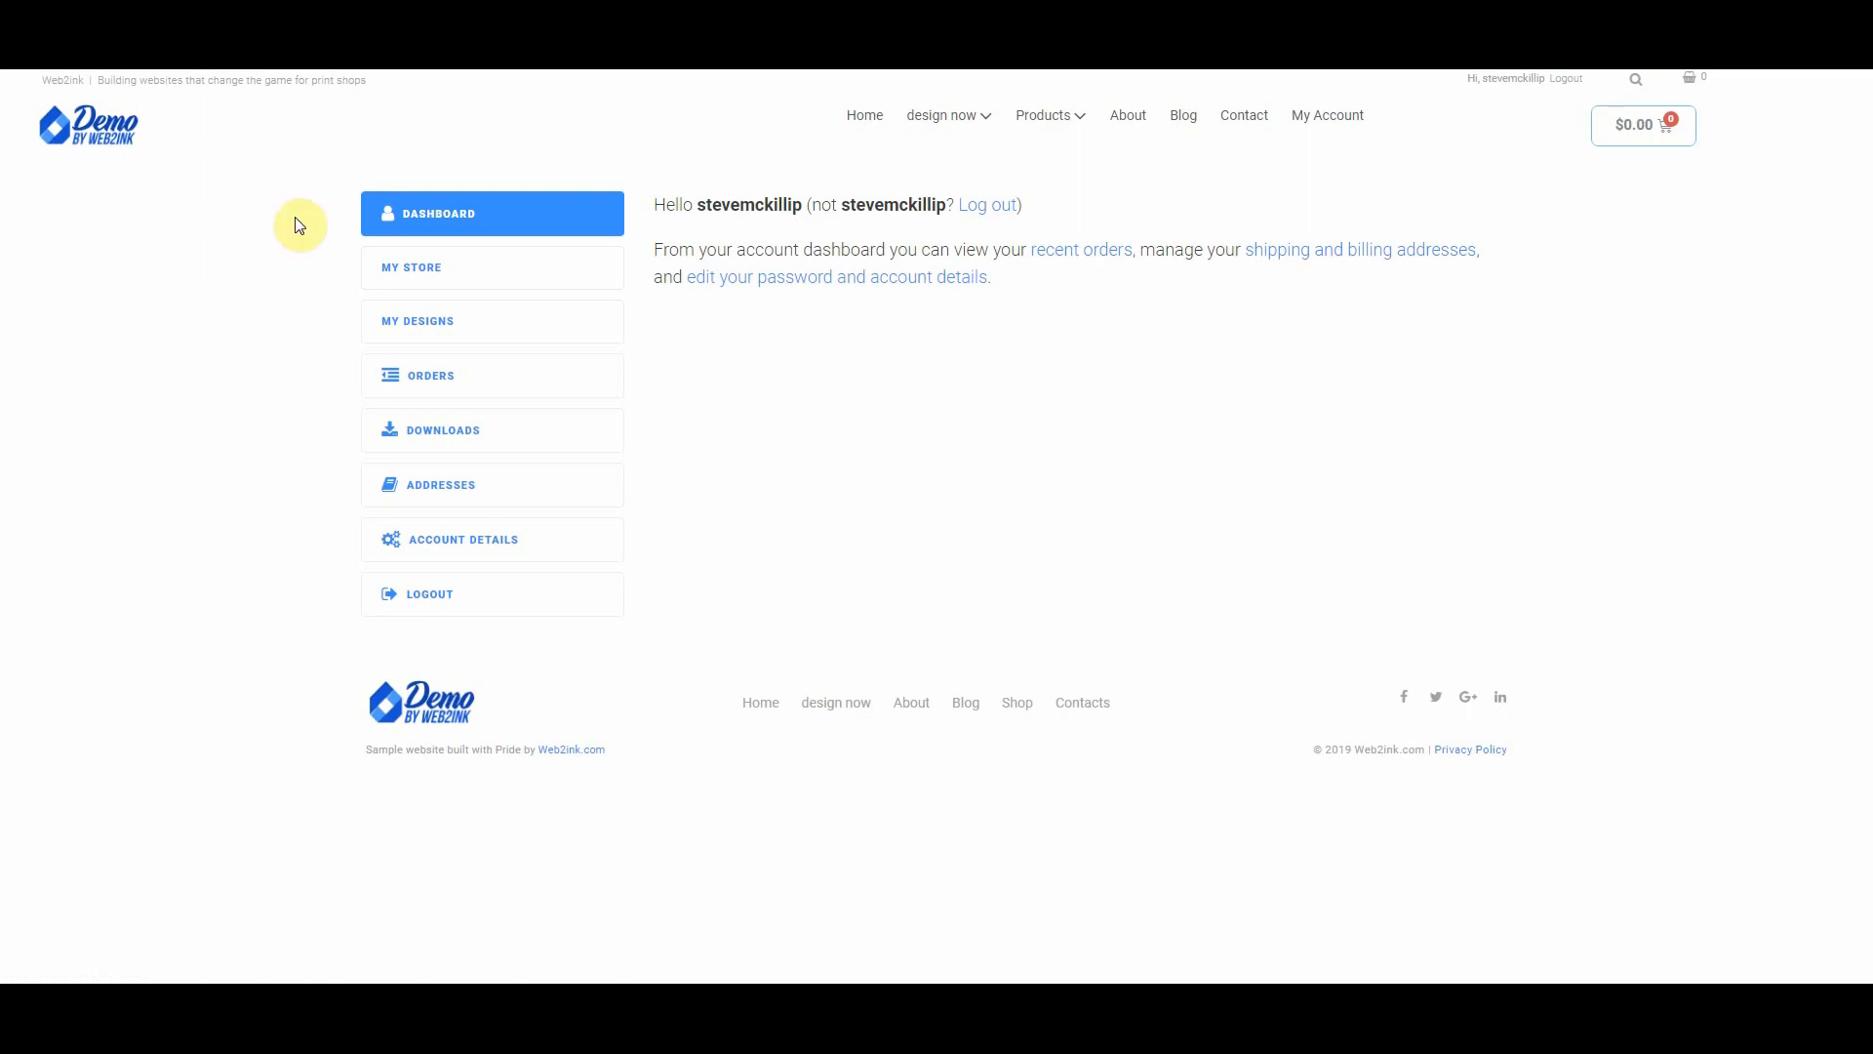
Step: Request a new custom store named 'Steve's Super Store', correcting its capital S
{"action": "left_click", "coordinate": [478, 274]}
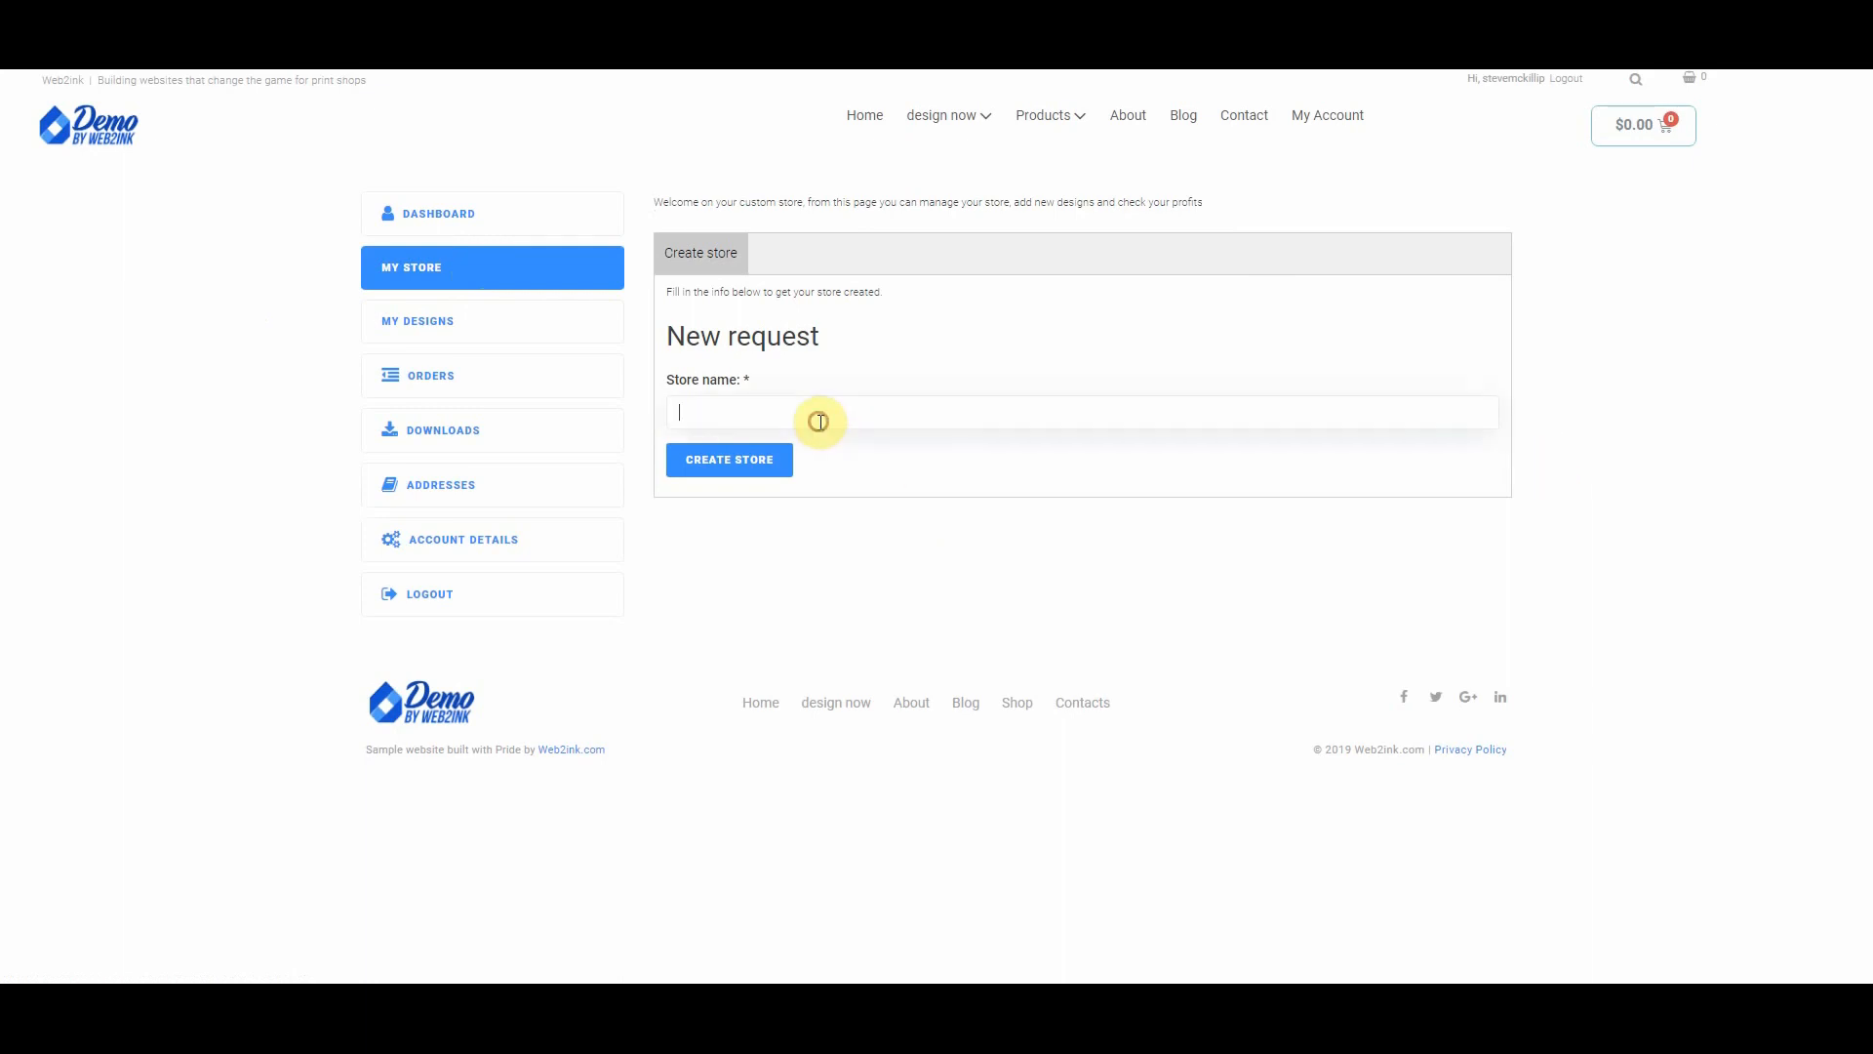
{"action": "type", "text": "steve's Super Store"}
{"action": "left_click", "coordinate": [688, 414]}
{"action": "key", "text": "BackSpace"}
{"action": "type", "text": "S"}
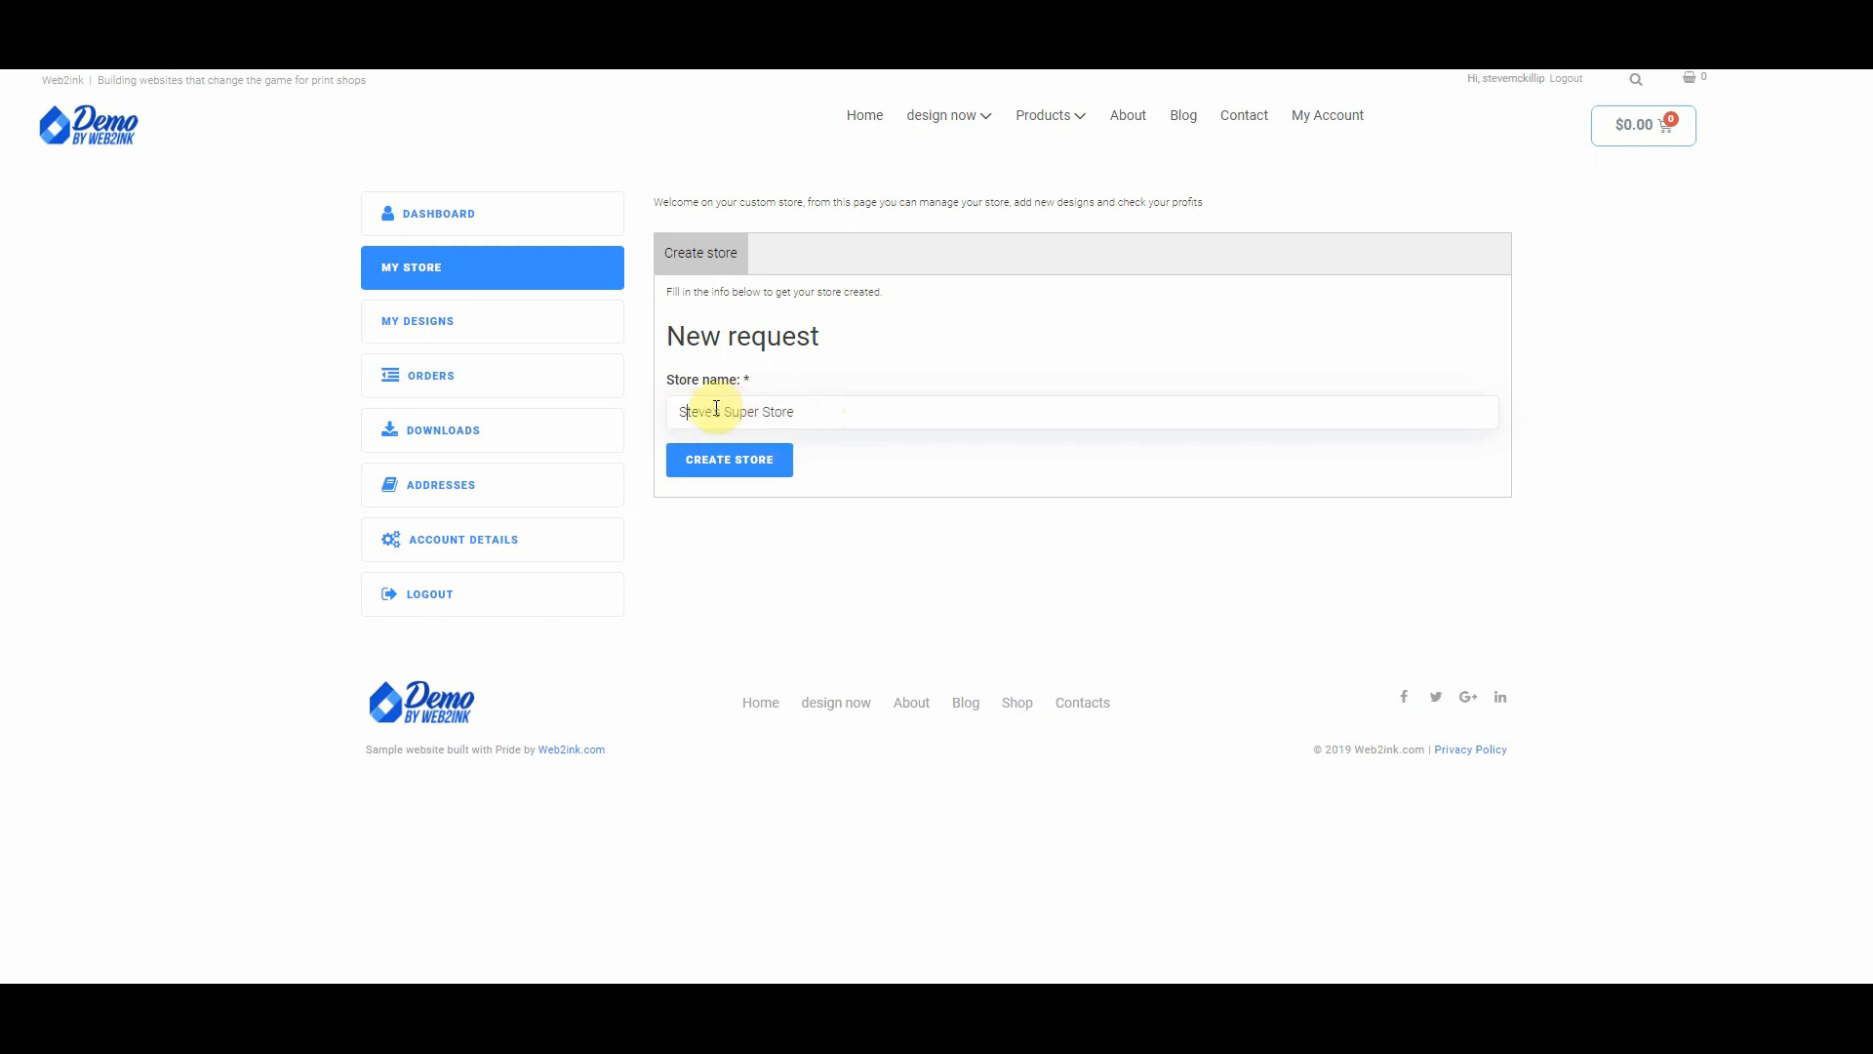
{"action": "left_click", "coordinate": [733, 463]}
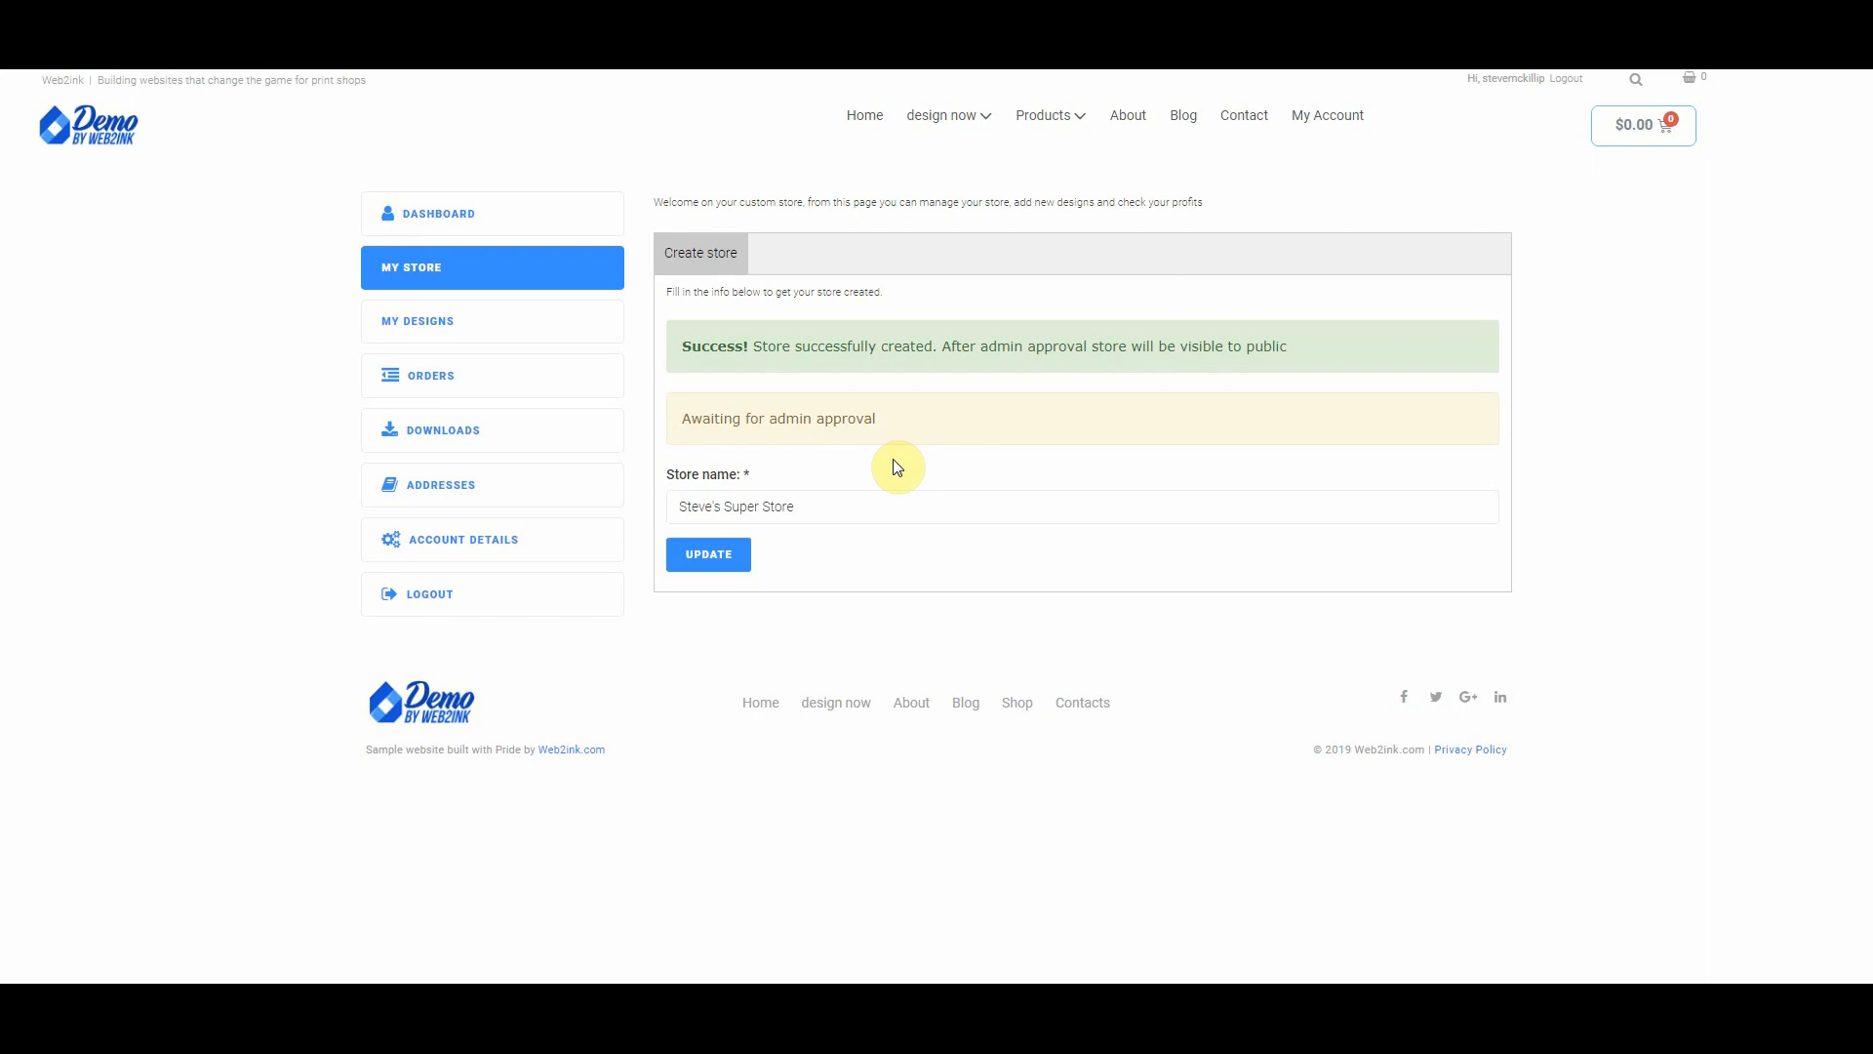
Step: Log out of the customer account, sign in as administrator, and view the WordPress Dashboard
{"action": "left_click", "coordinate": [1567, 79]}
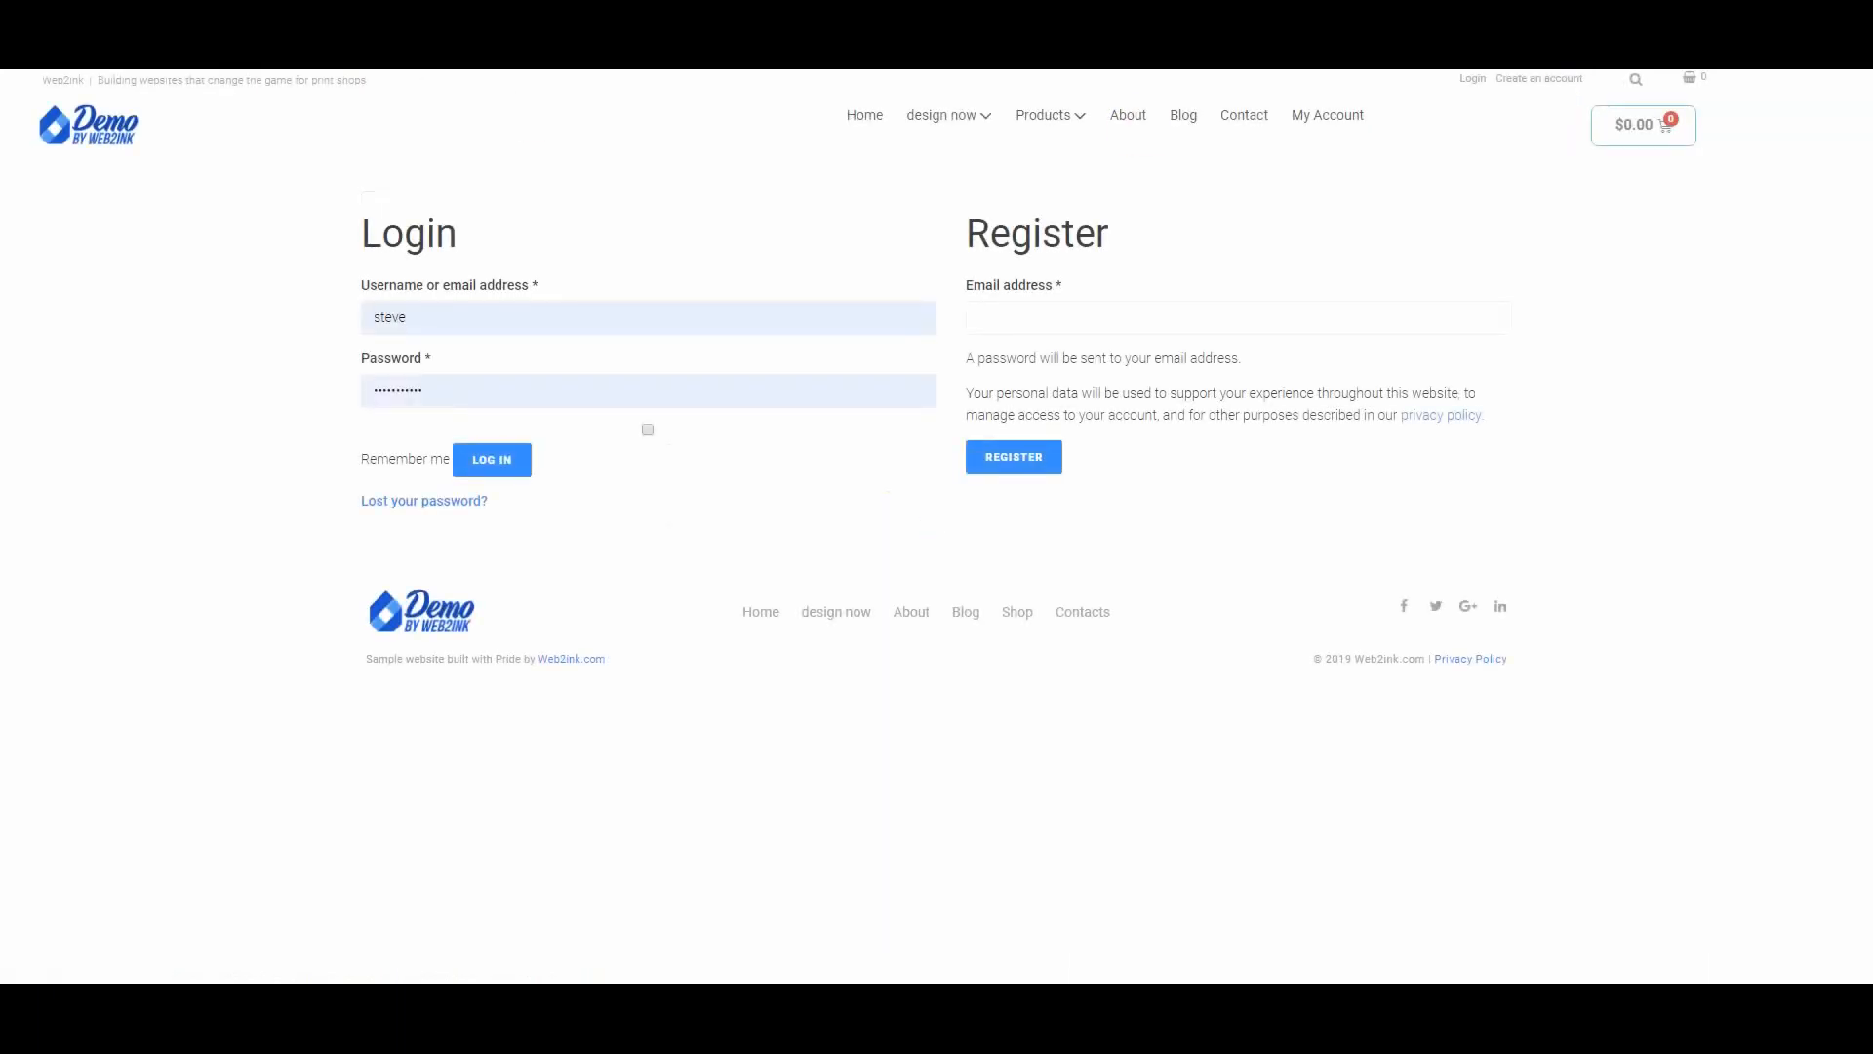
{"action": "left_click", "coordinate": [494, 457]}
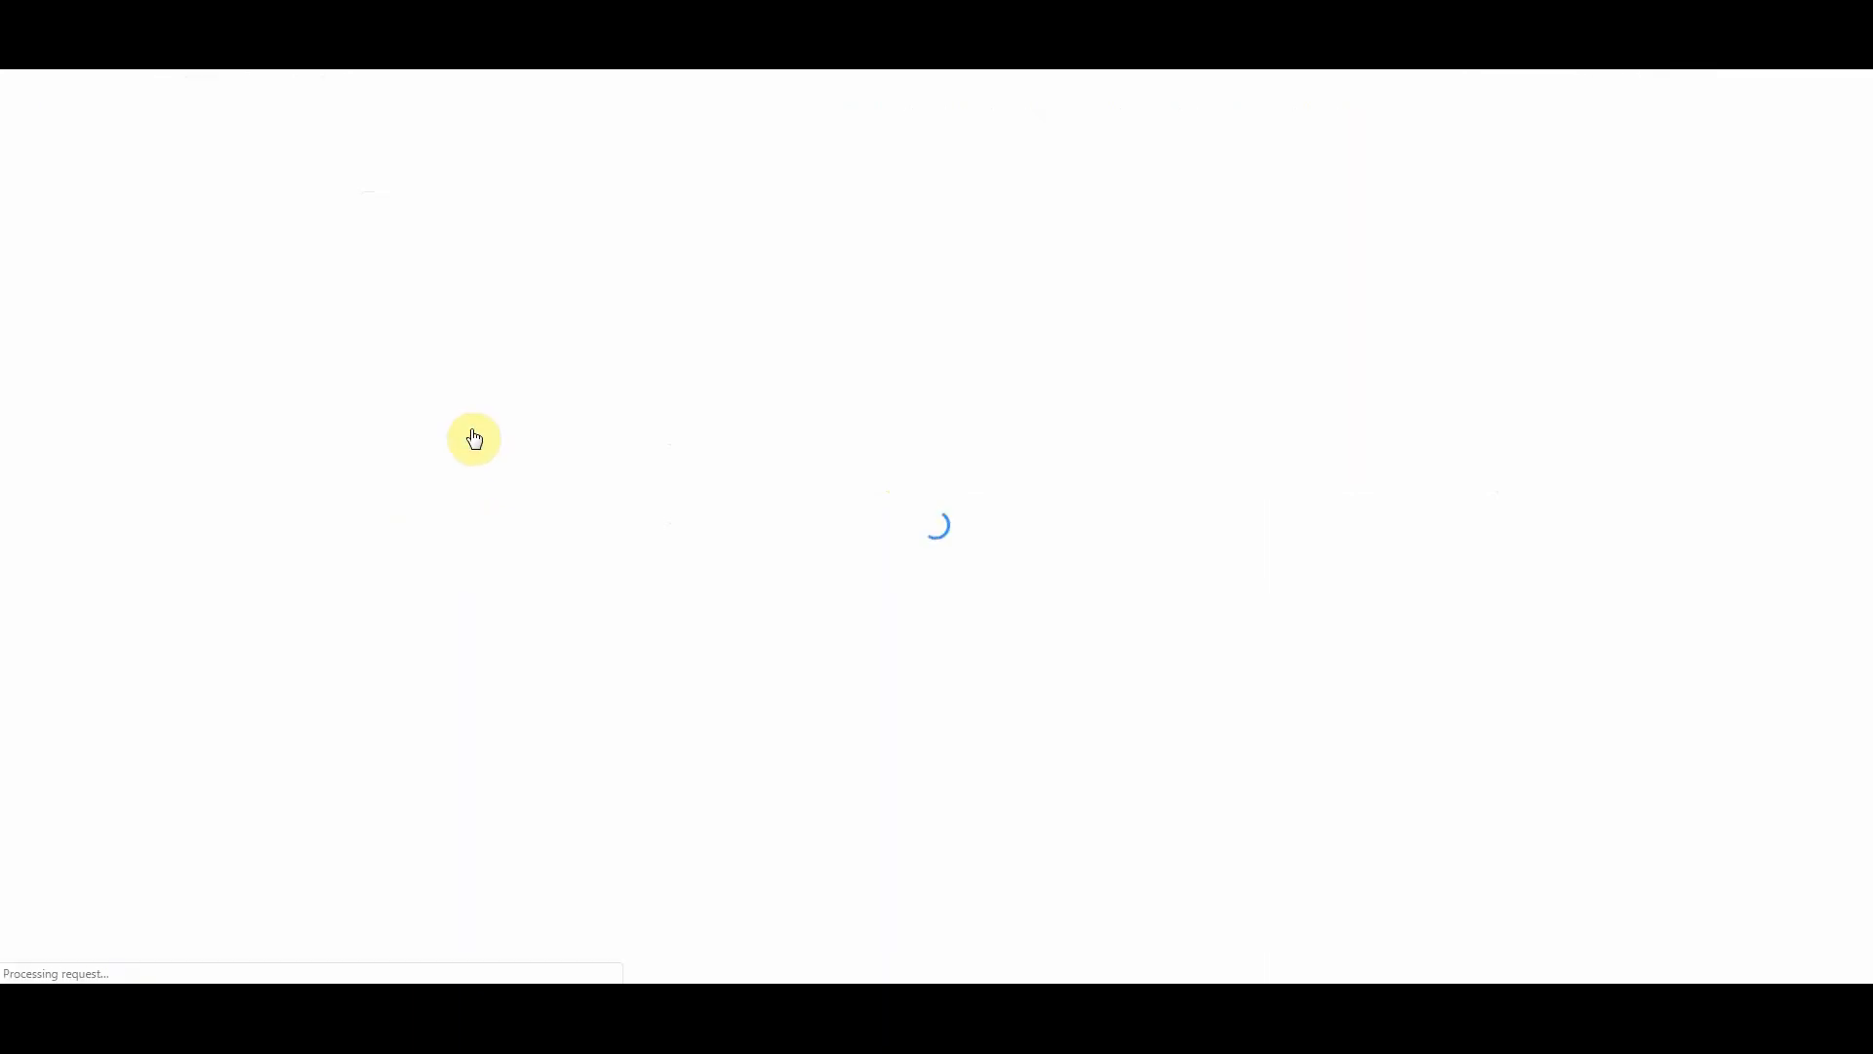
{"action": "mouse_move", "coordinate": [89, 86]}
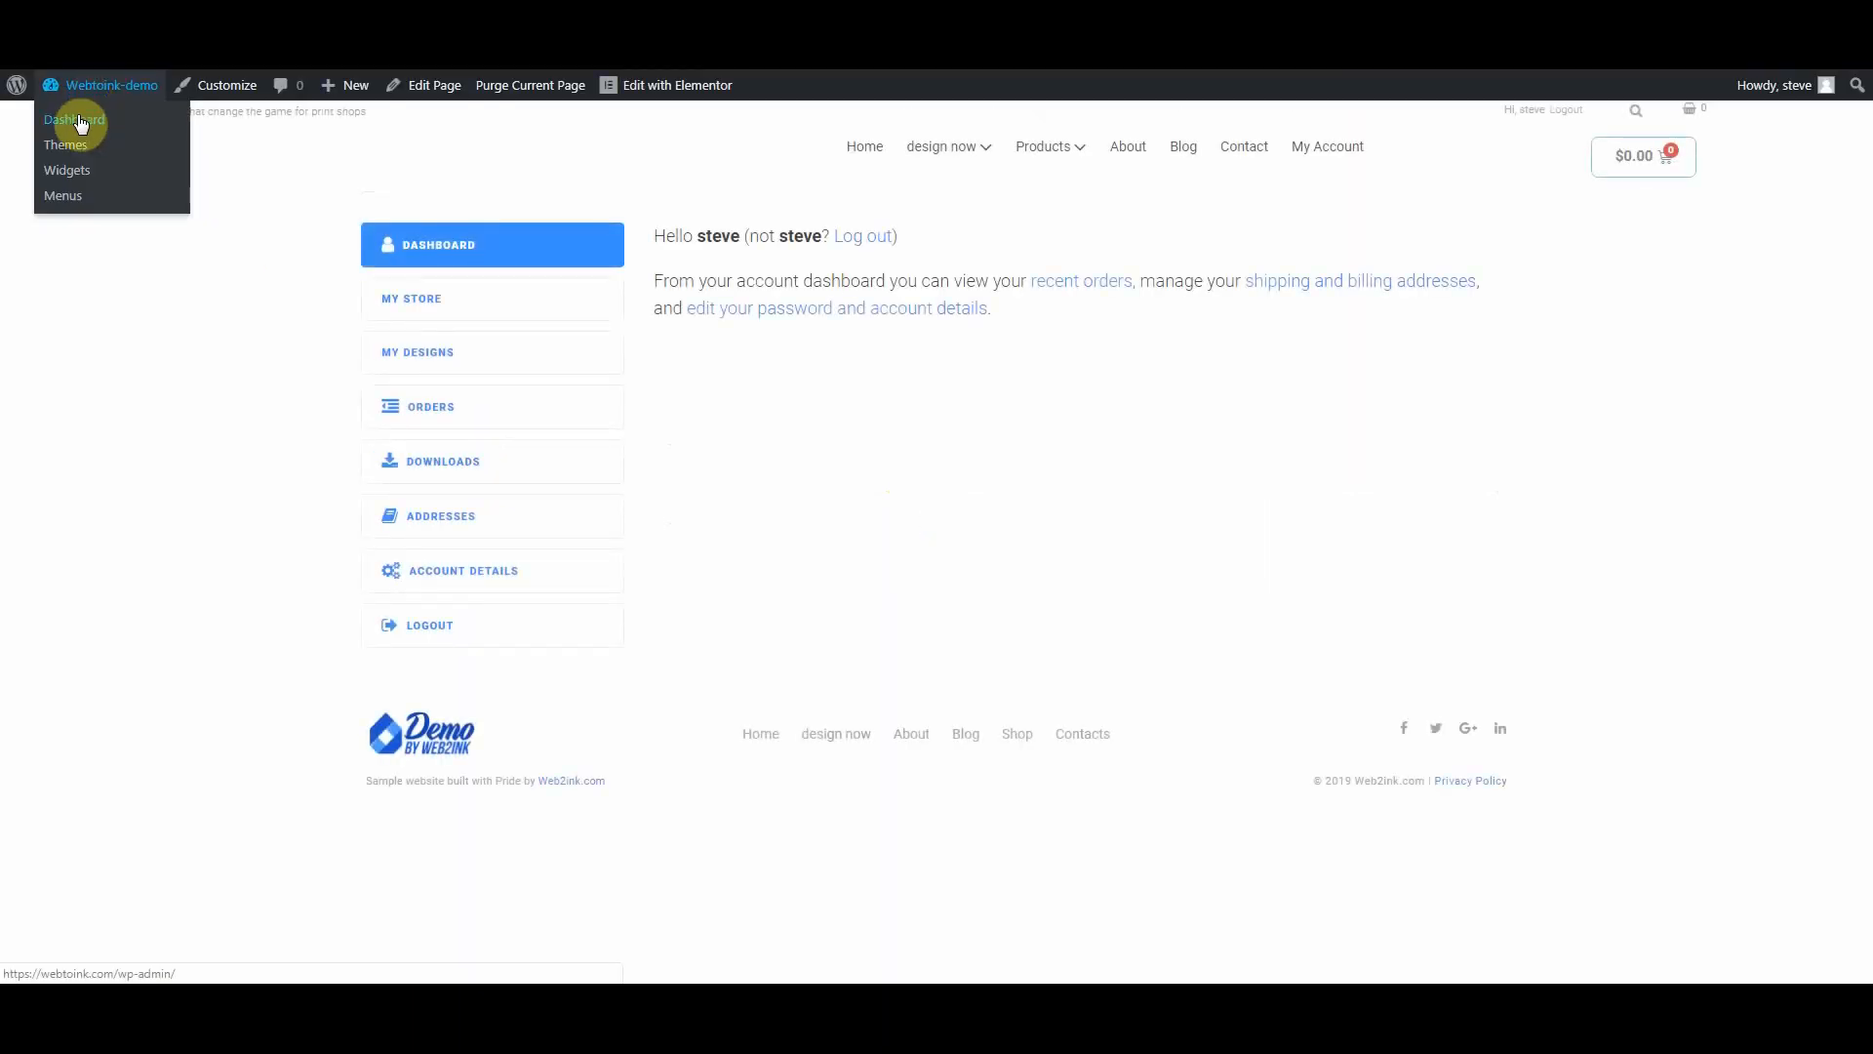
{"action": "right_click", "coordinate": [80, 121]}
{"action": "left_click", "coordinate": [125, 128]}
{"action": "left_click", "coordinate": [132, 132]}
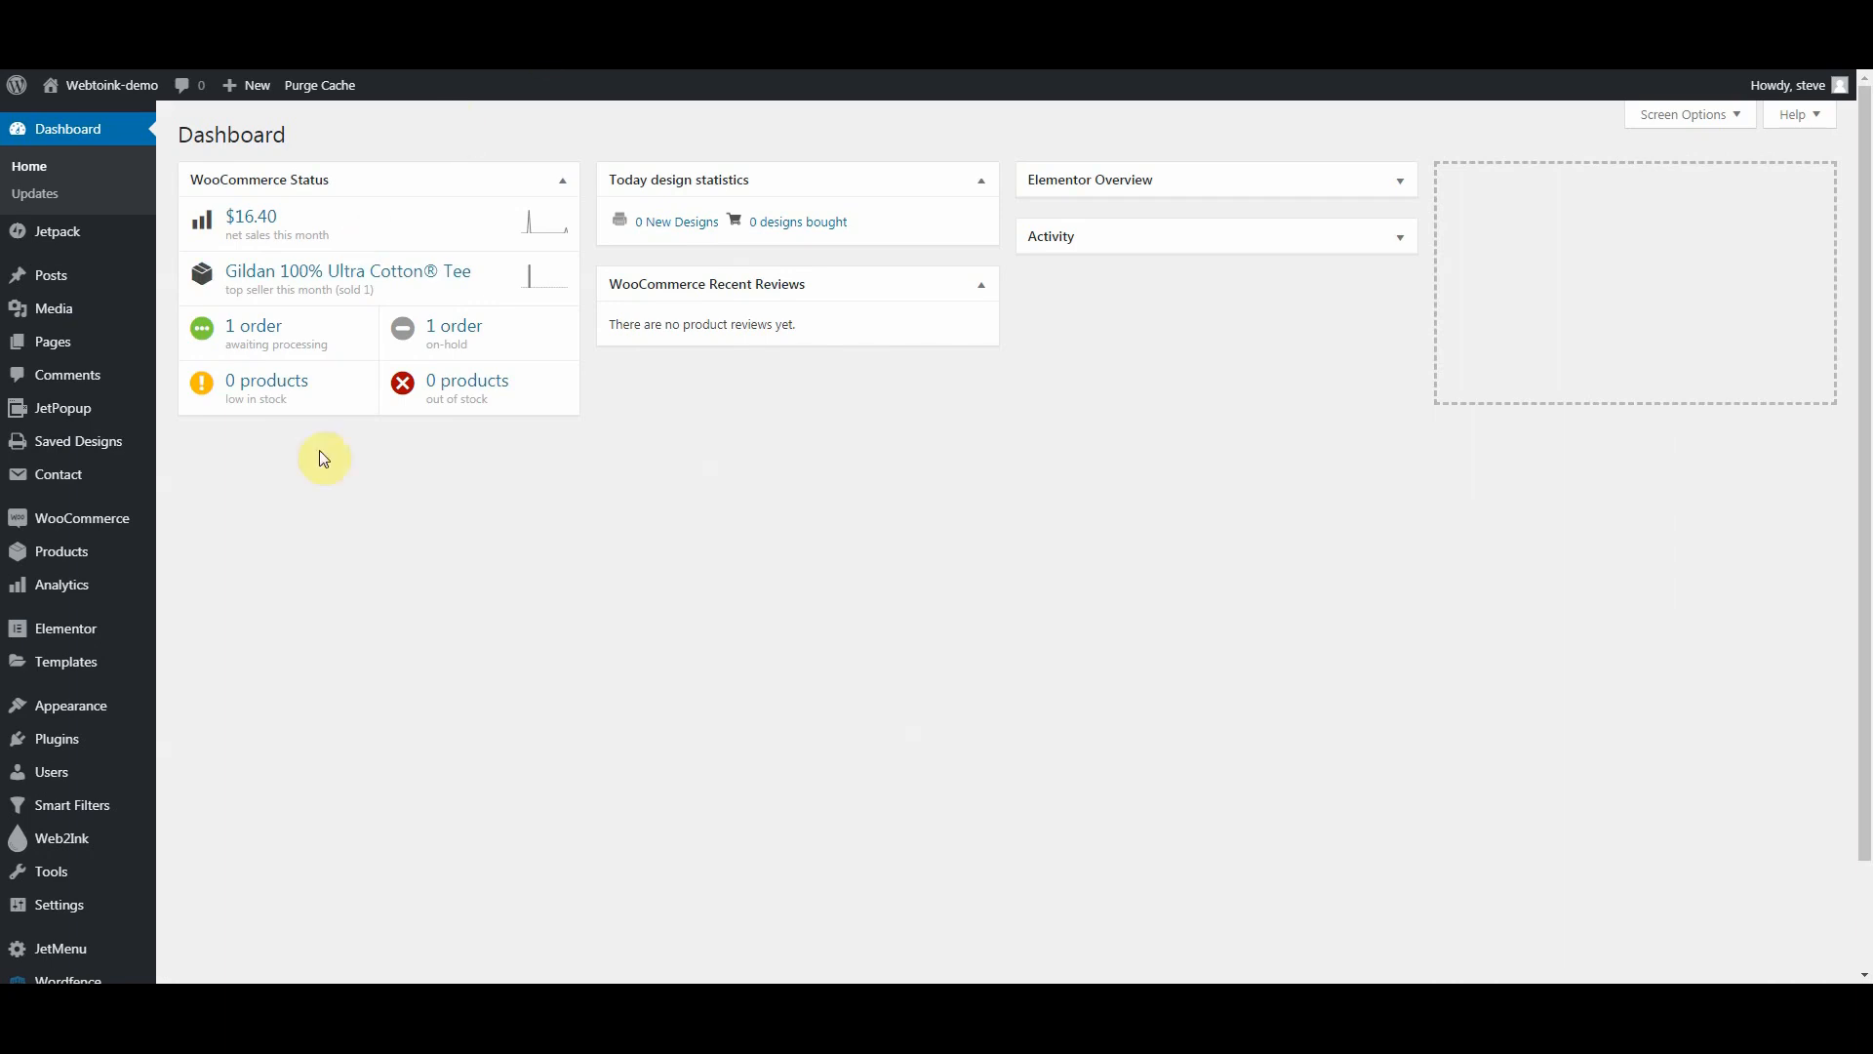
{"action": "scroll", "coordinate": [247, 488], "scroll_direction": "down", "scroll_amount": 2}
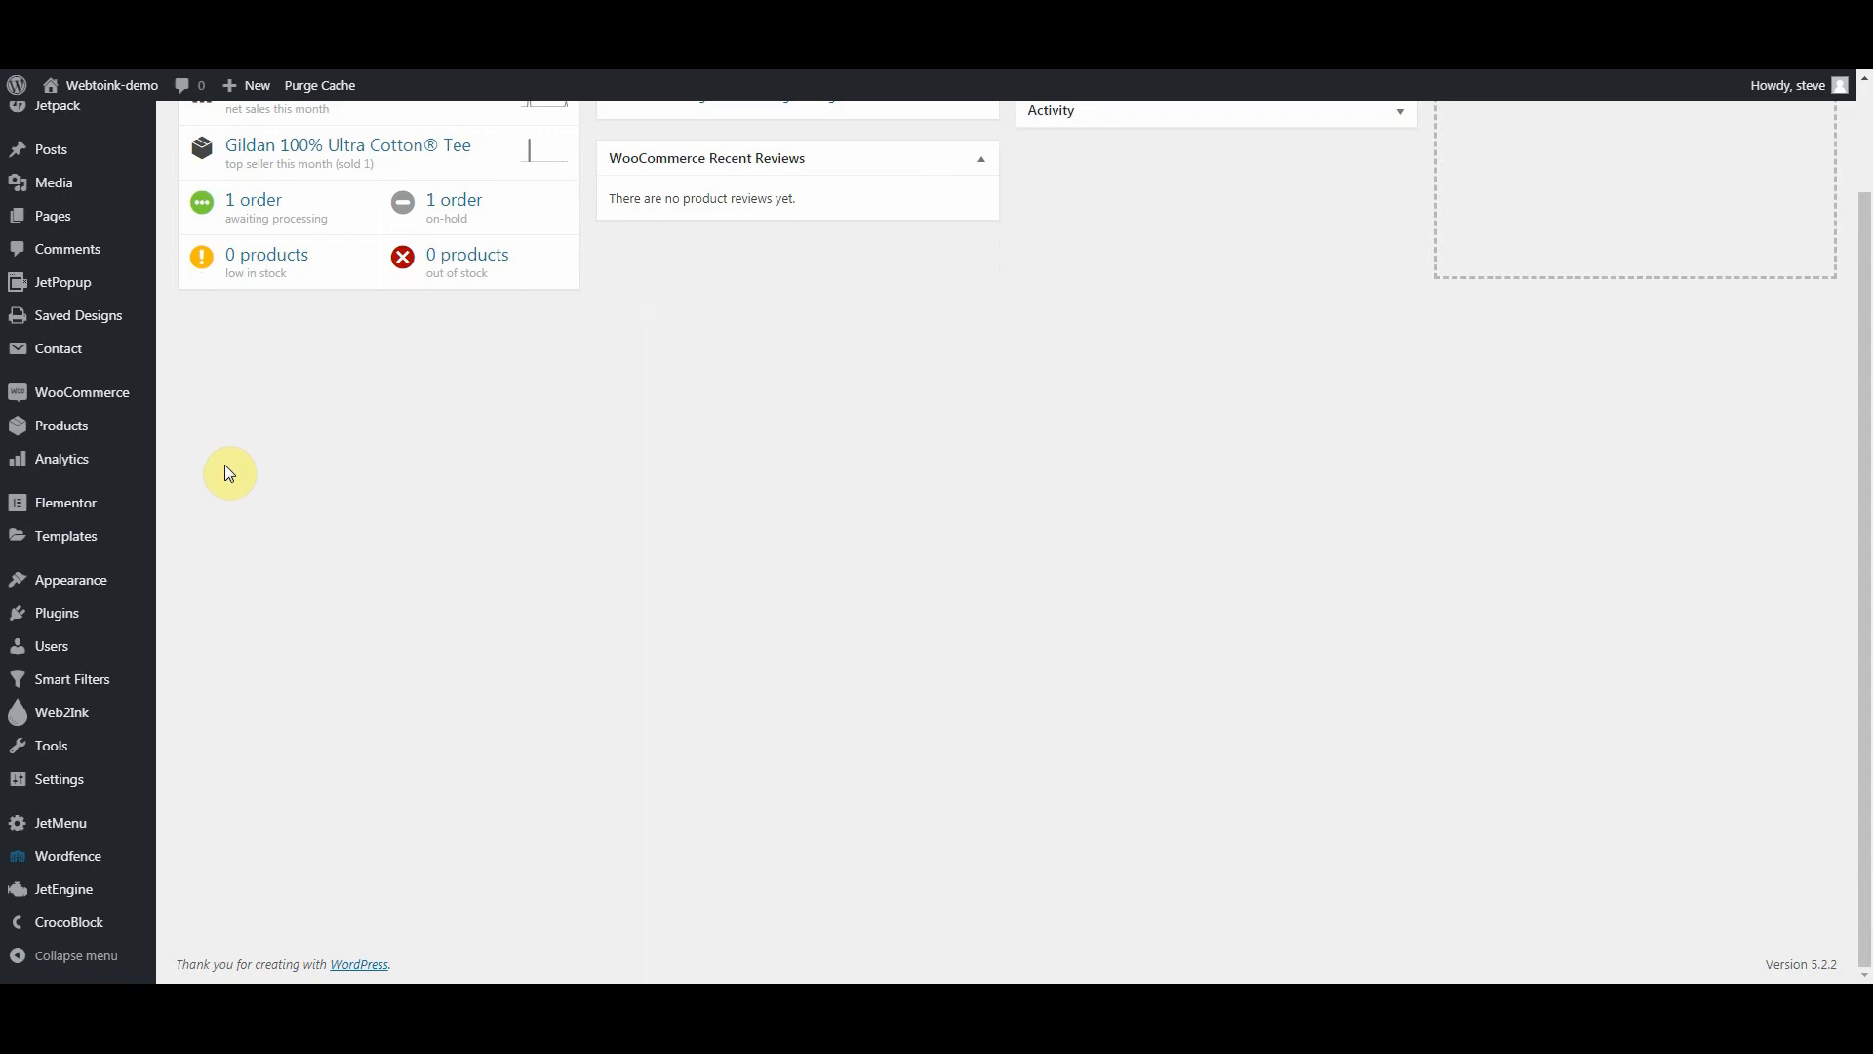
{"action": "mouse_move", "coordinate": [145, 470]}
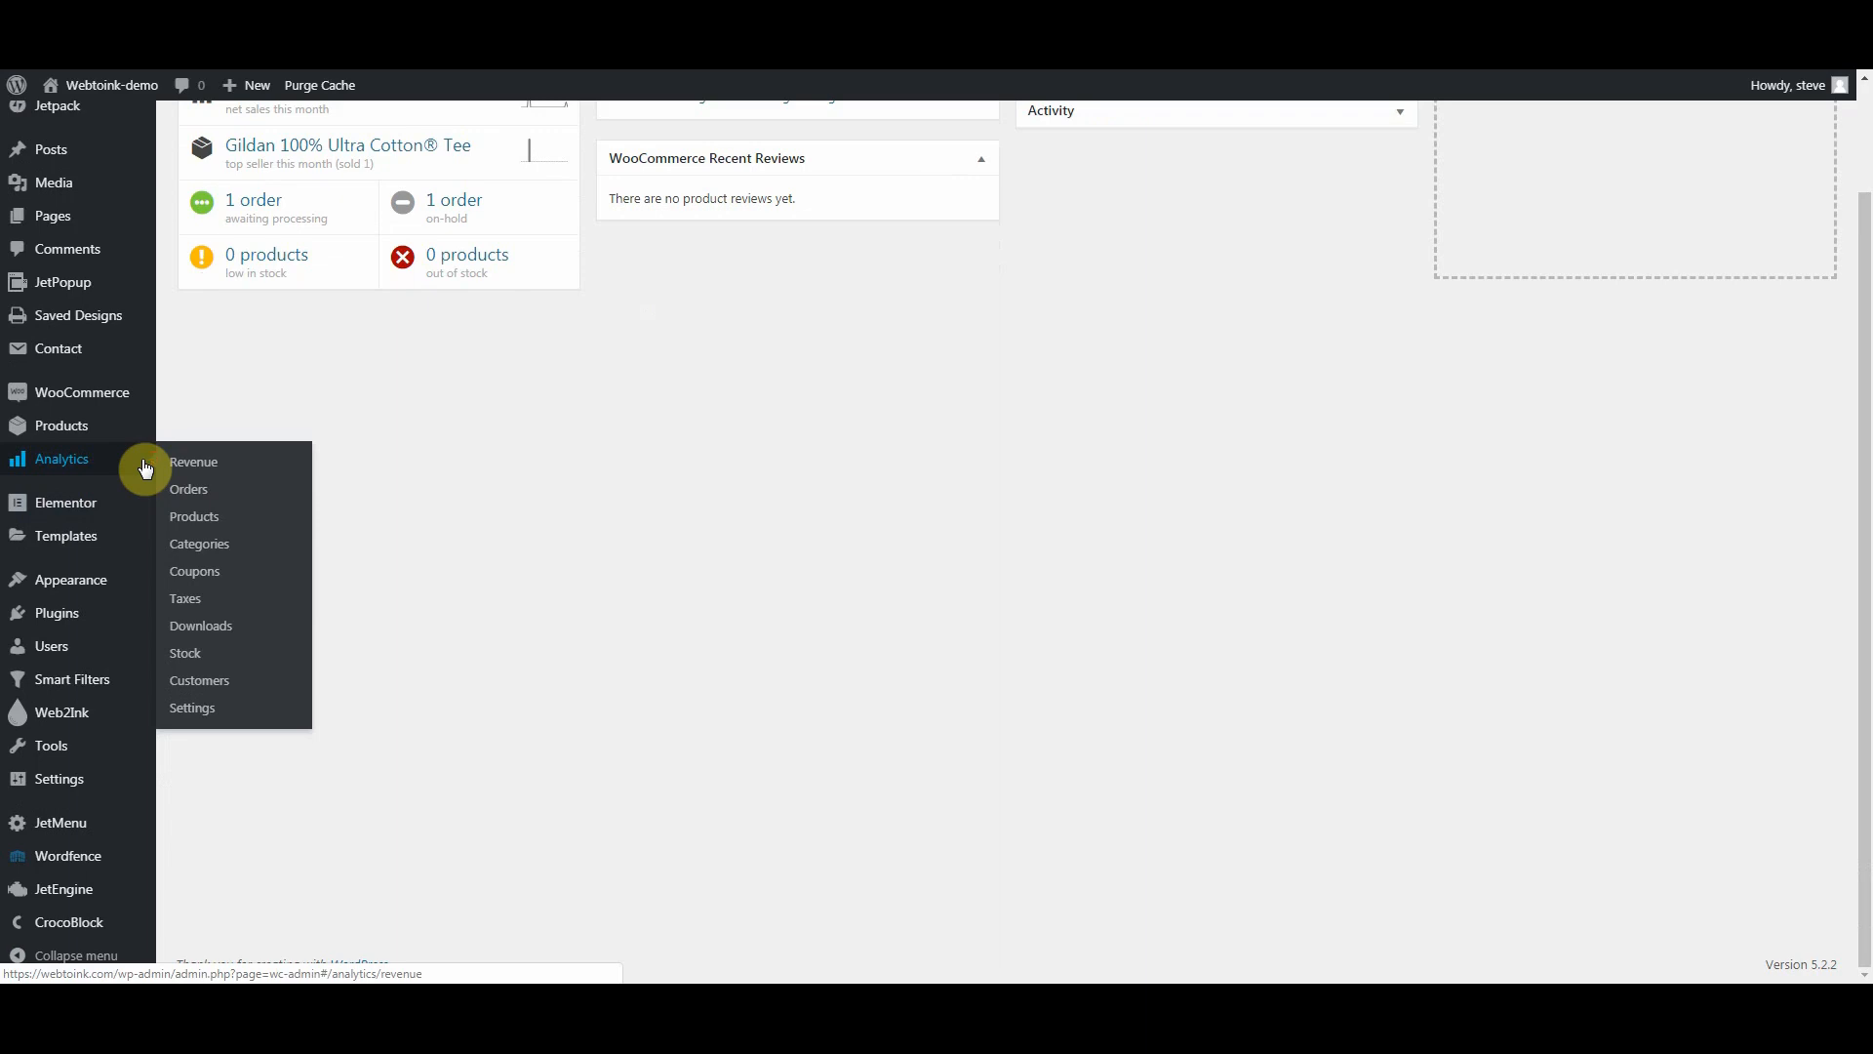
Step: Mark the customer's 'Steve's Super Store' as Approved in their user profile and save
{"action": "mouse_move", "coordinate": [59, 658]}
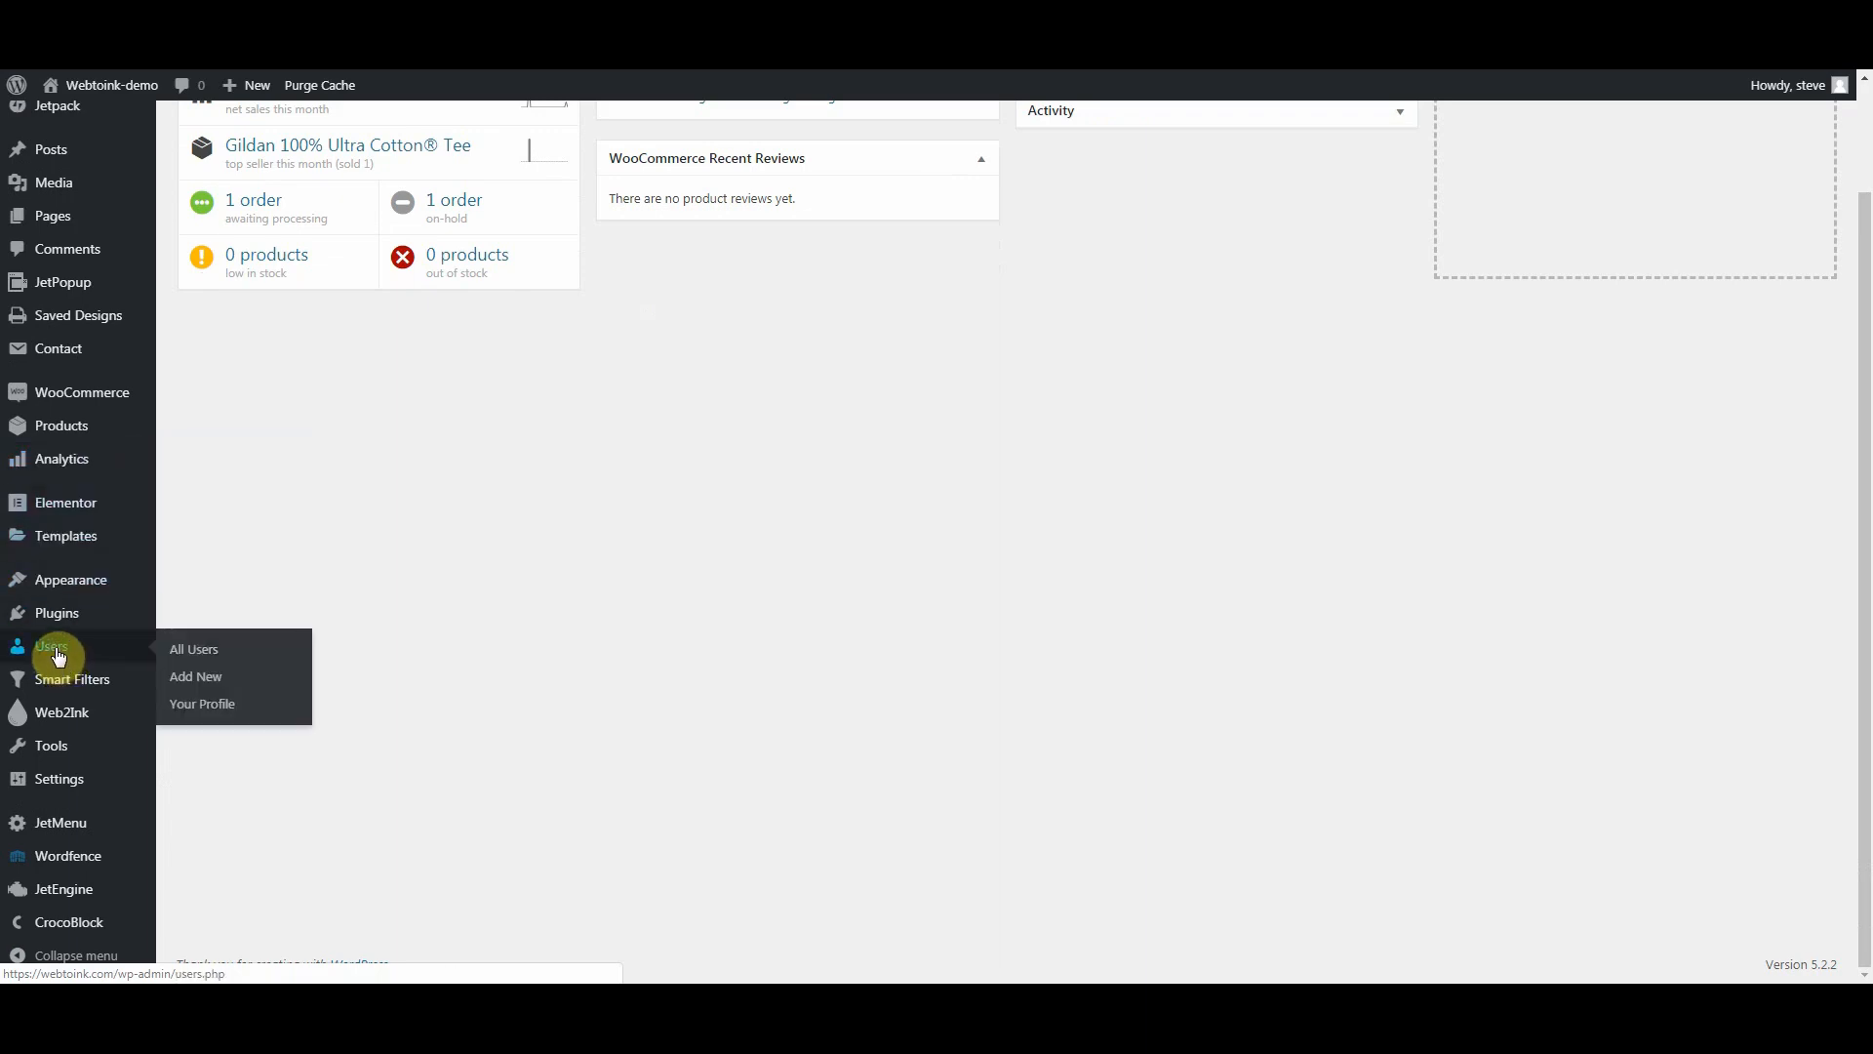
{"action": "left_click", "coordinate": [192, 650]}
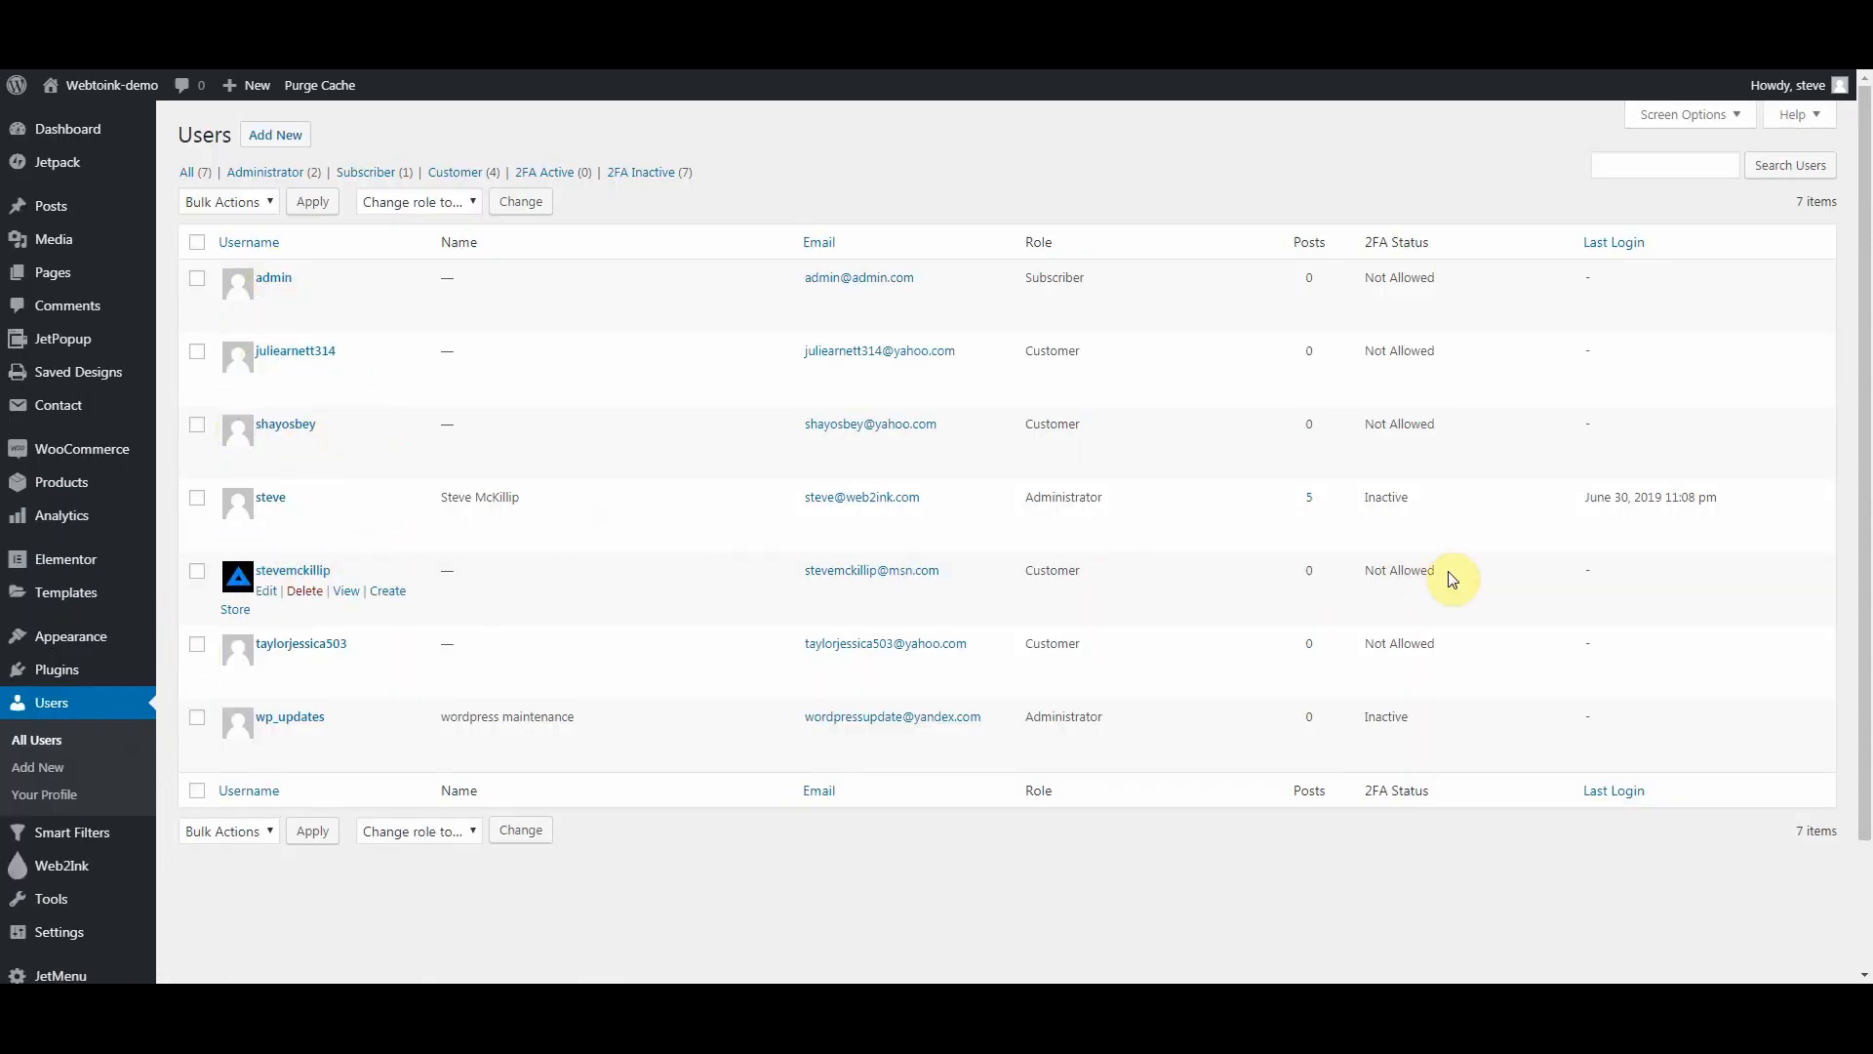
{"action": "left_click", "coordinate": [265, 591]}
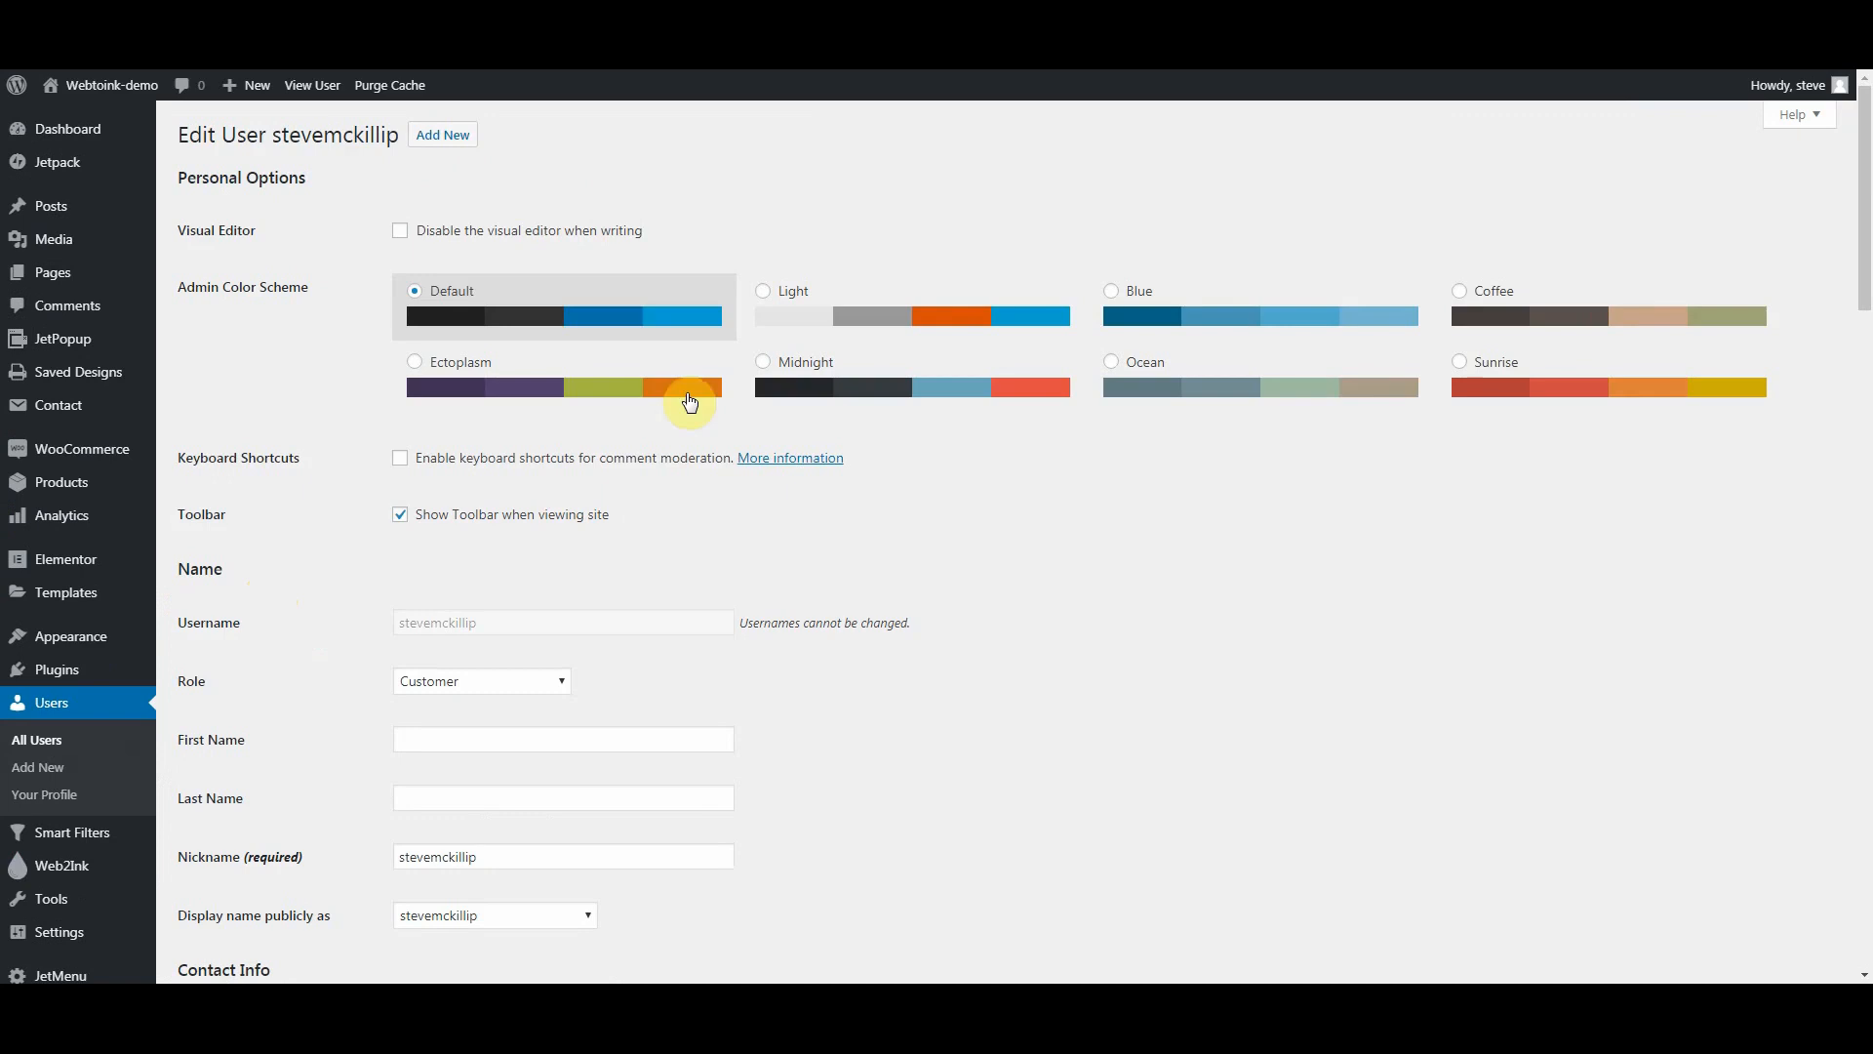
{"action": "scroll", "coordinate": [719, 462], "scroll_direction": "down", "scroll_amount": 15}
{"action": "scroll", "coordinate": [719, 462], "scroll_direction": "down", "scroll_amount": 10}
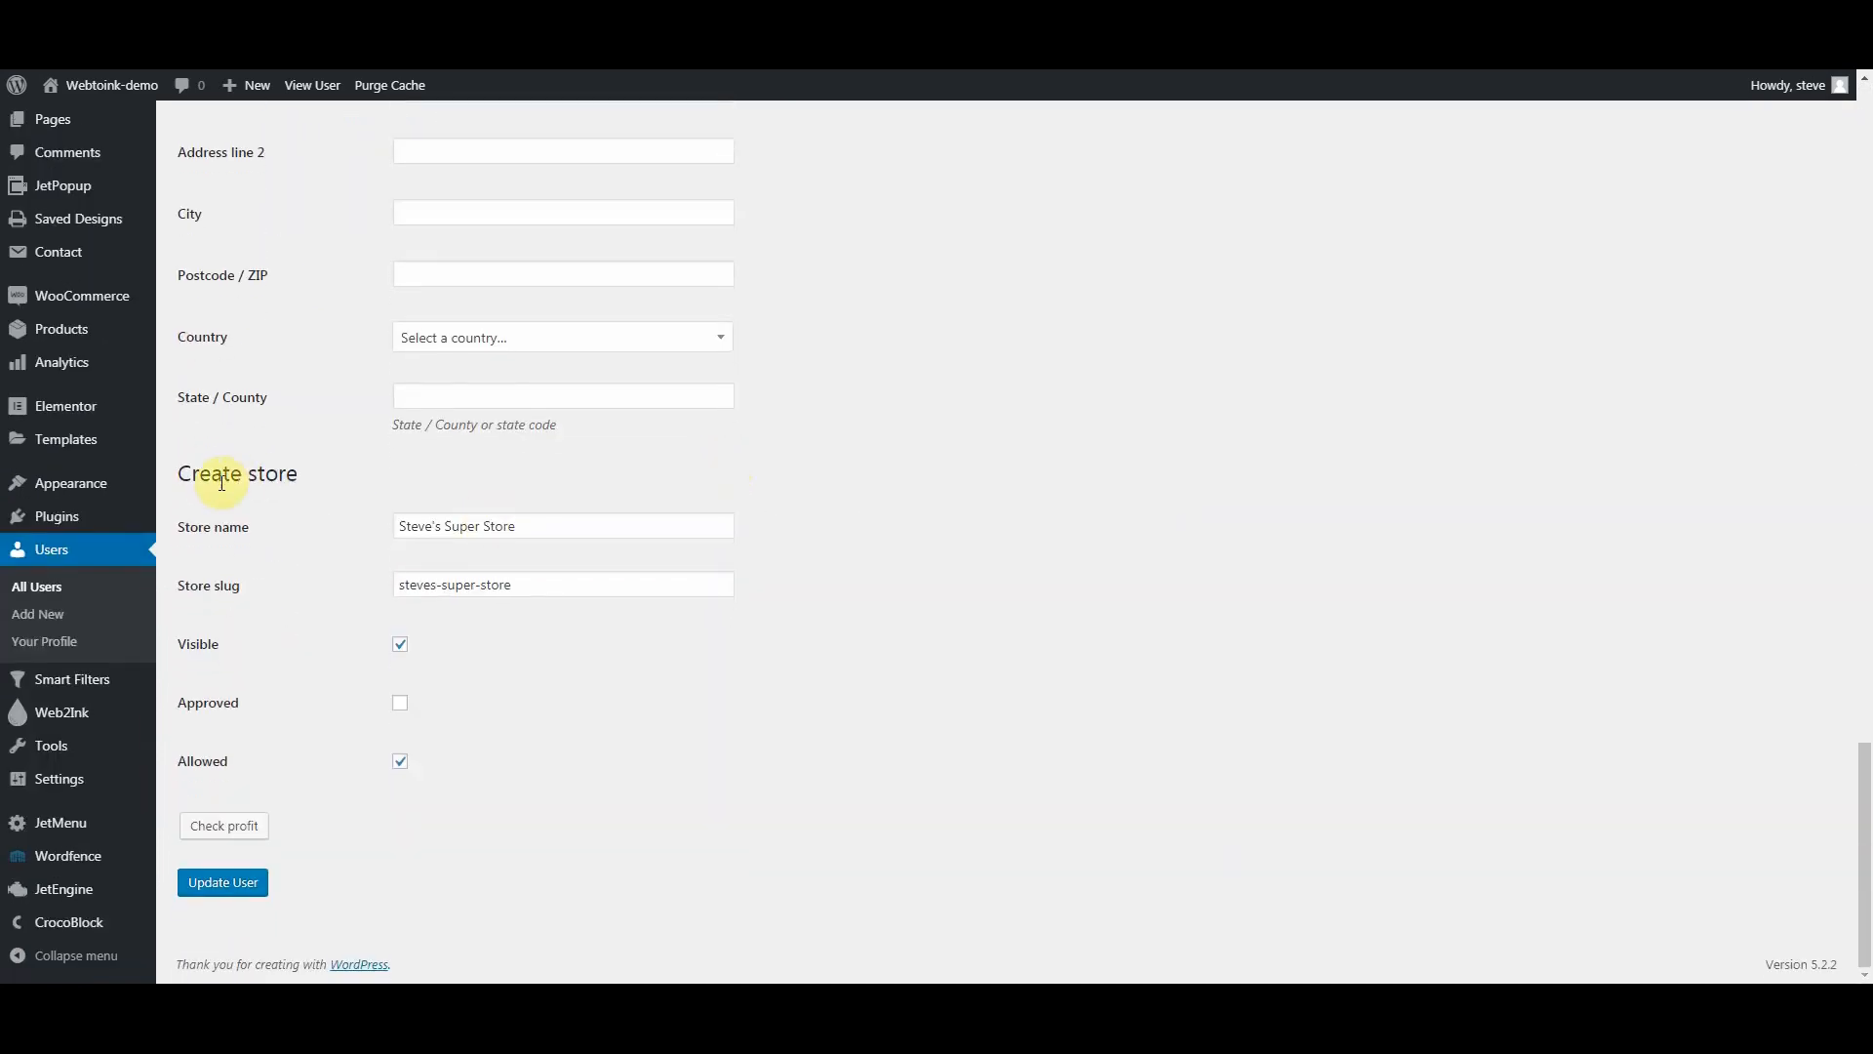
{"action": "left_click", "coordinate": [401, 709]}
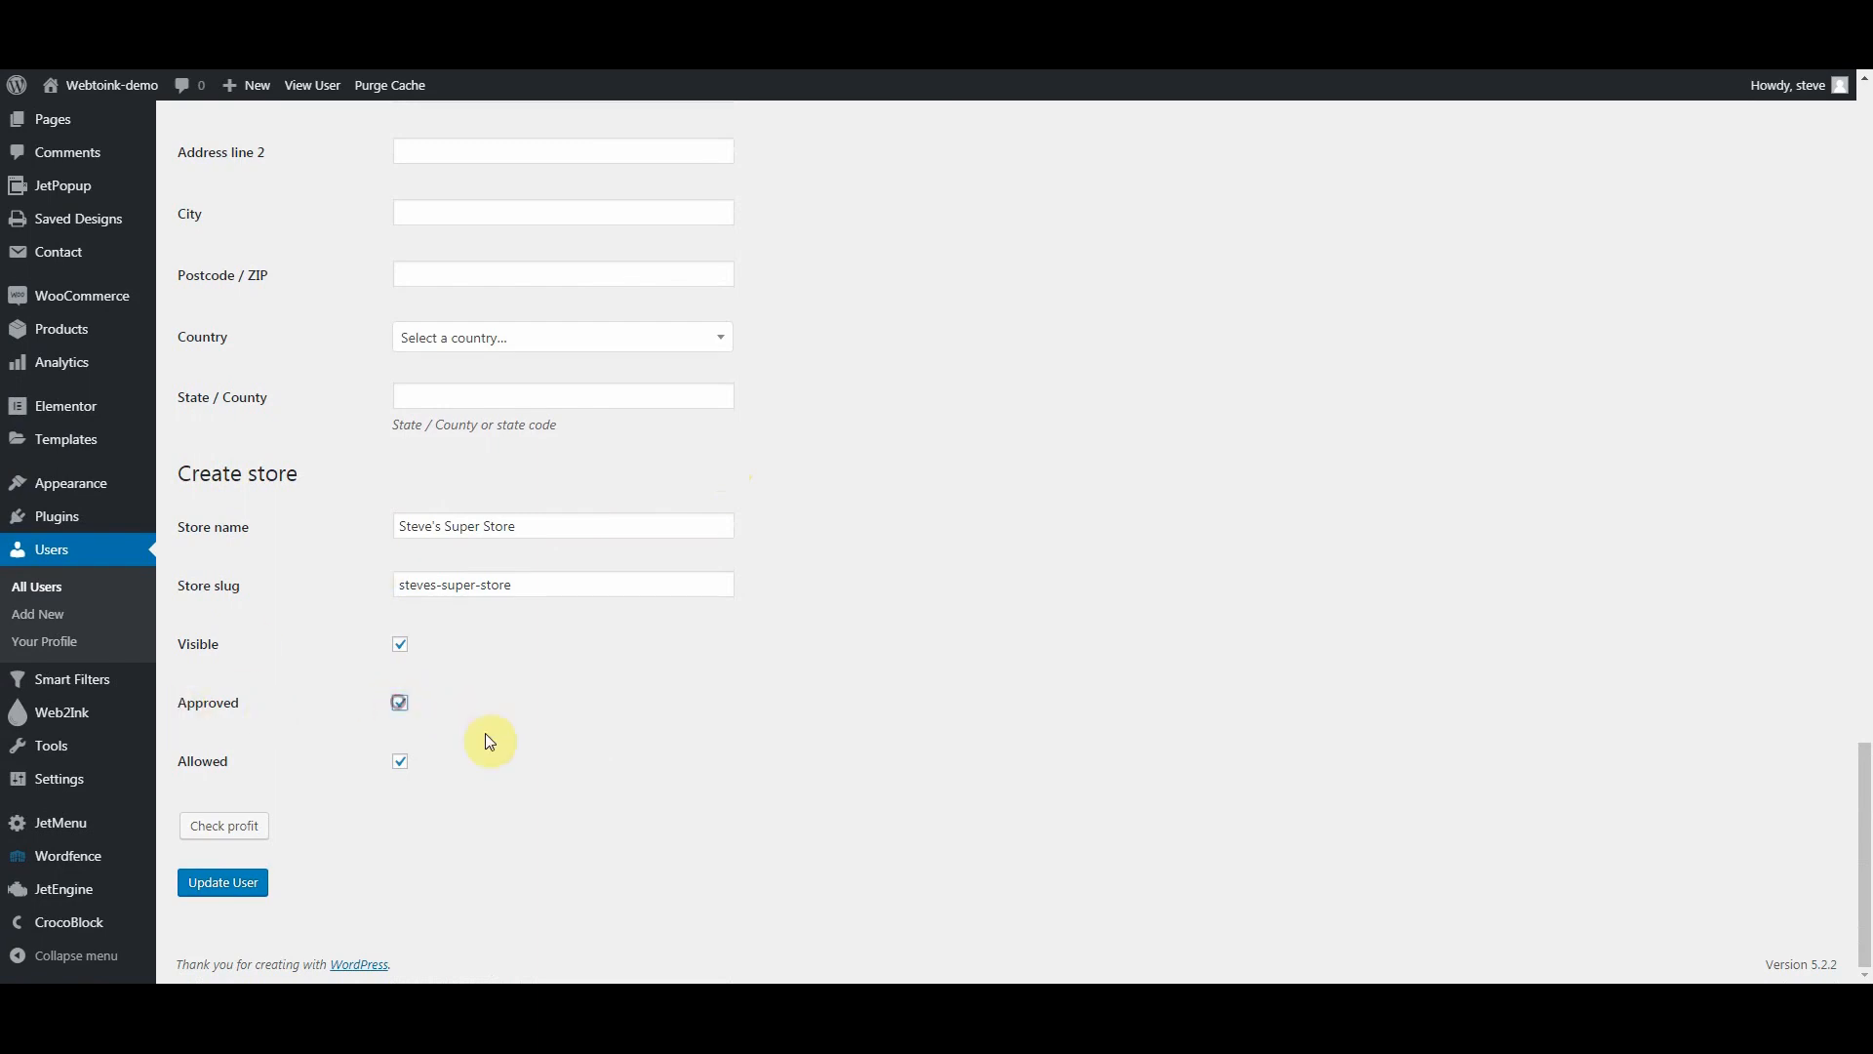
{"action": "left_click", "coordinate": [216, 883]}
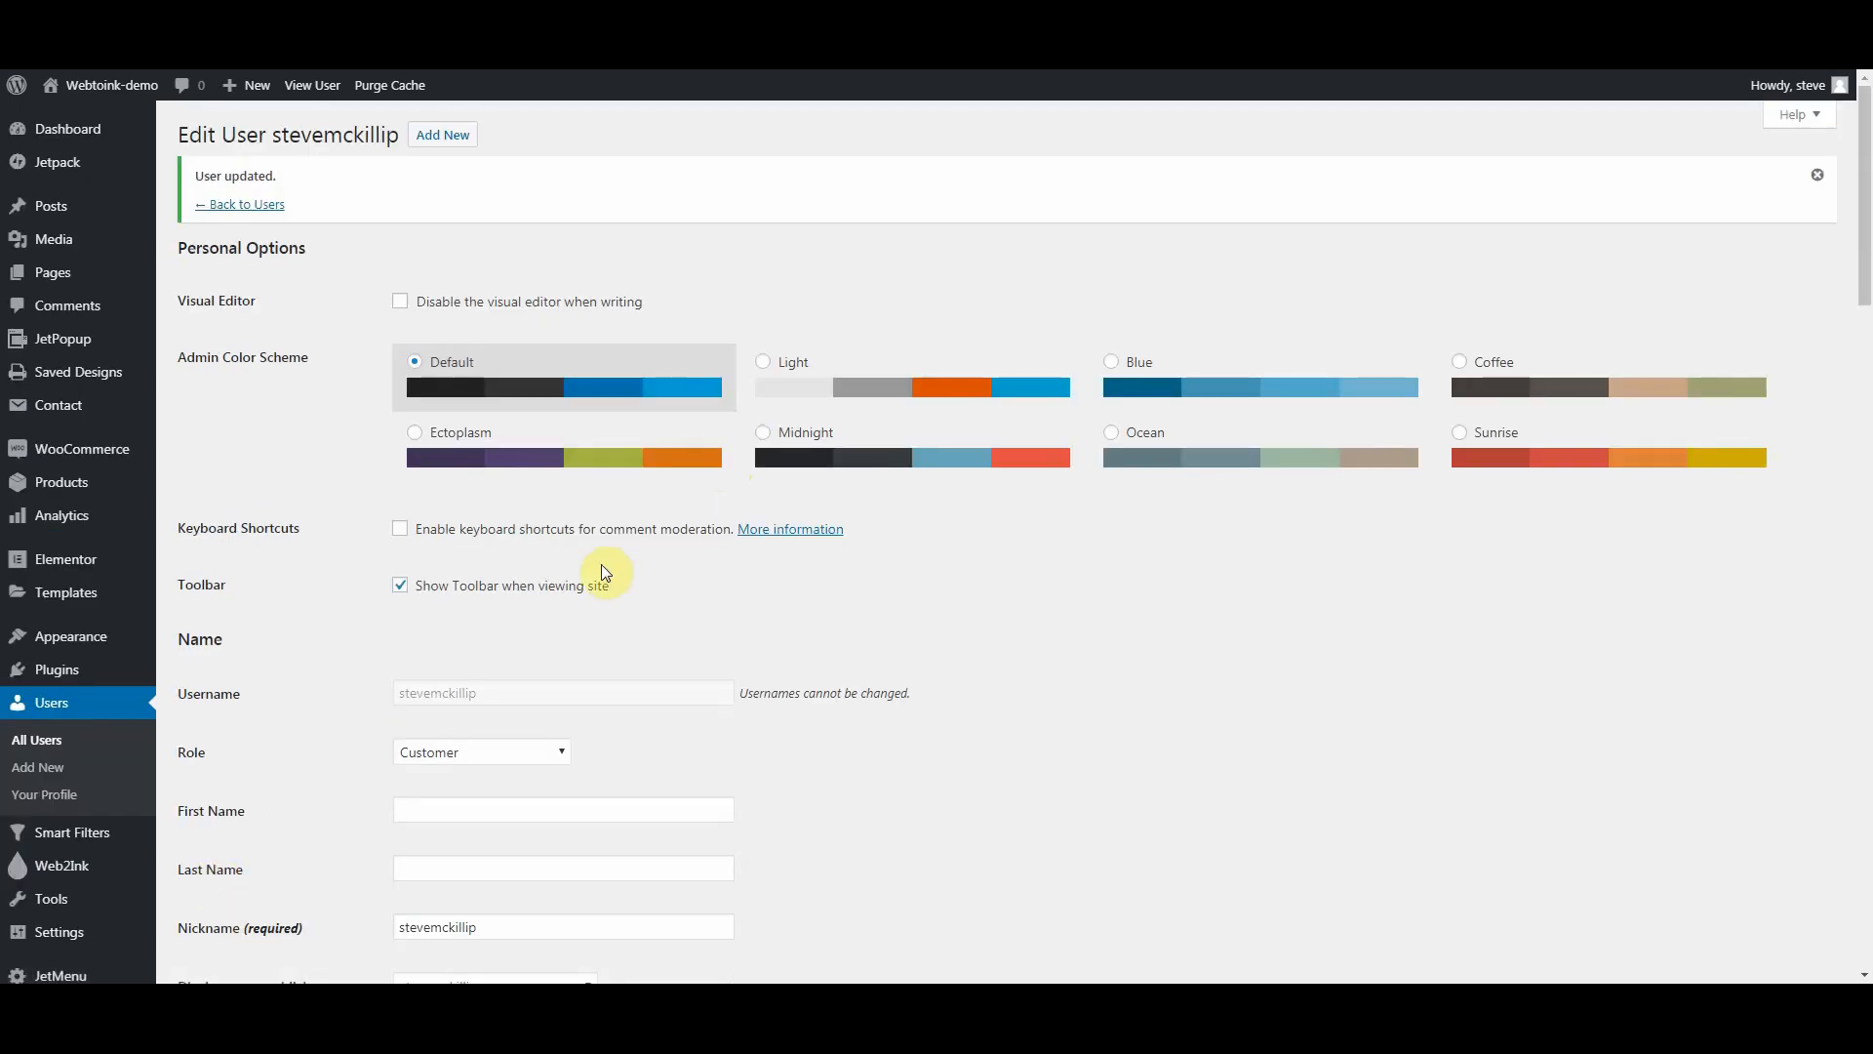
Step: Log out of the administrator account and confirm logging out of the site
{"action": "mouse_move", "coordinate": [1798, 88]}
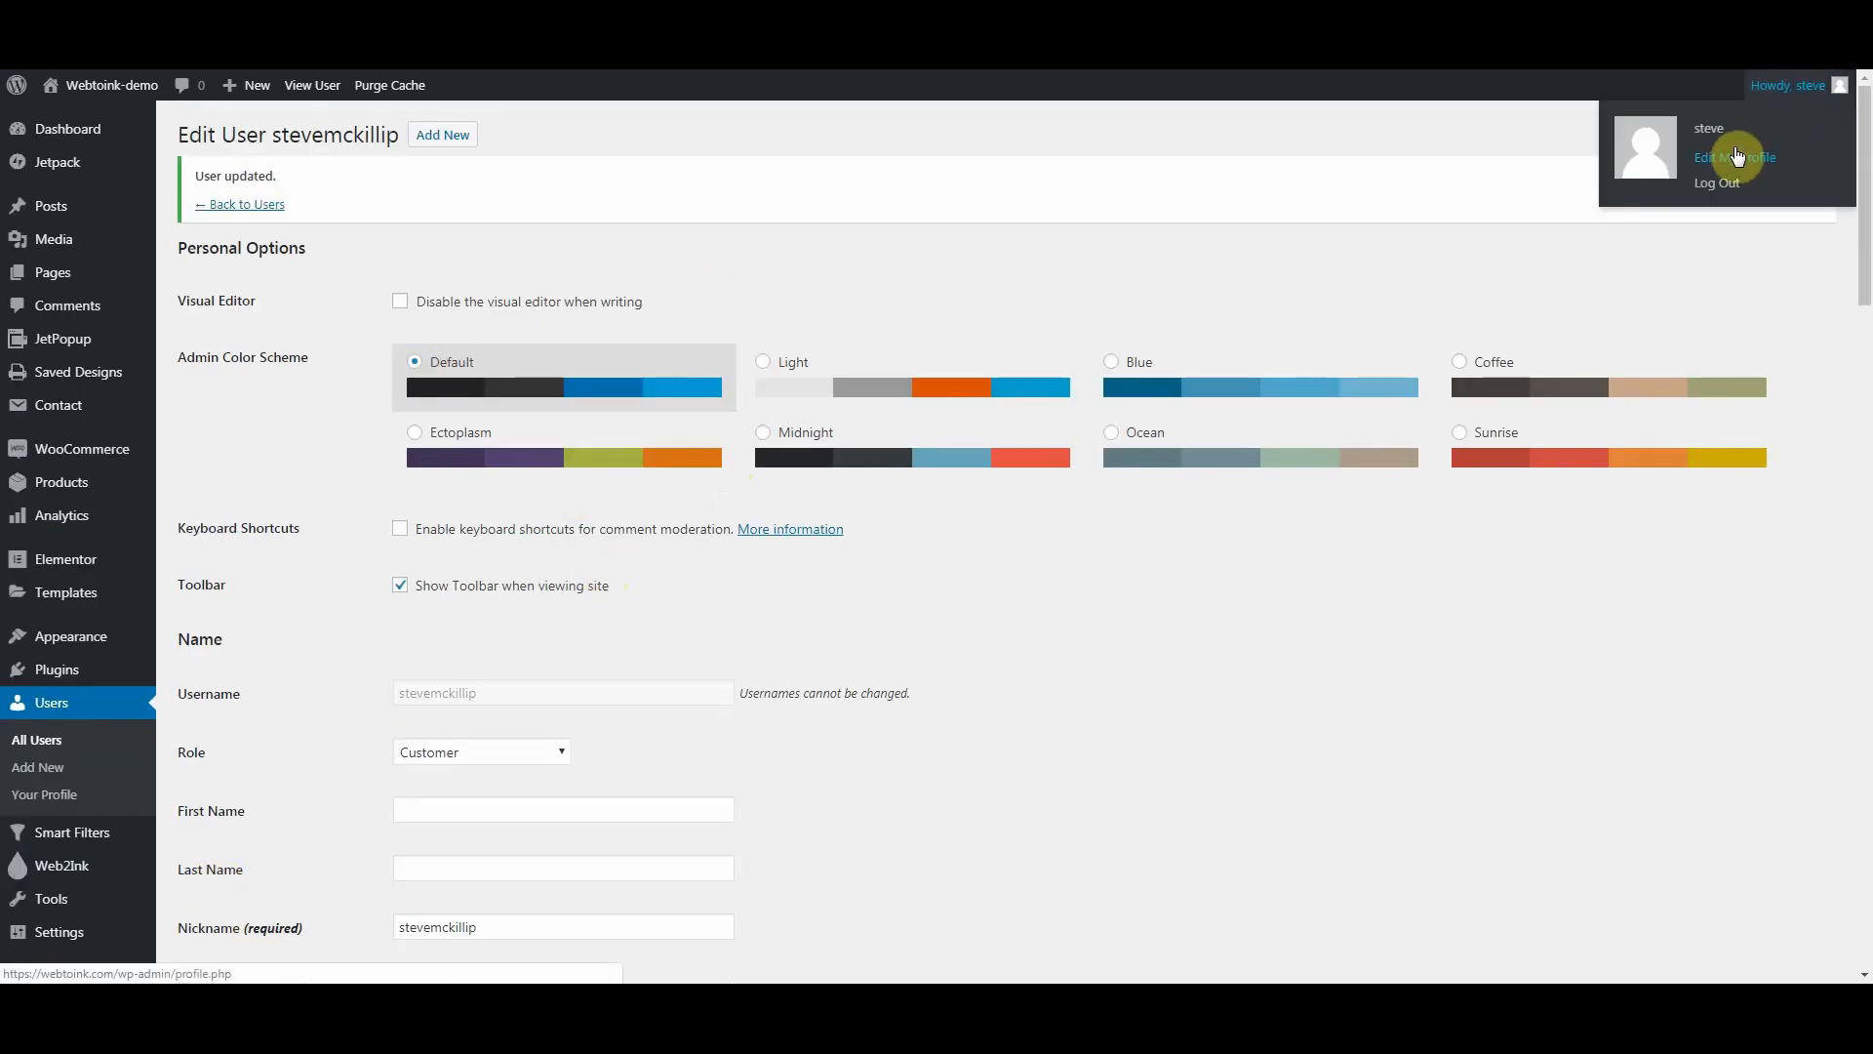
{"action": "left_click", "coordinate": [1729, 189]}
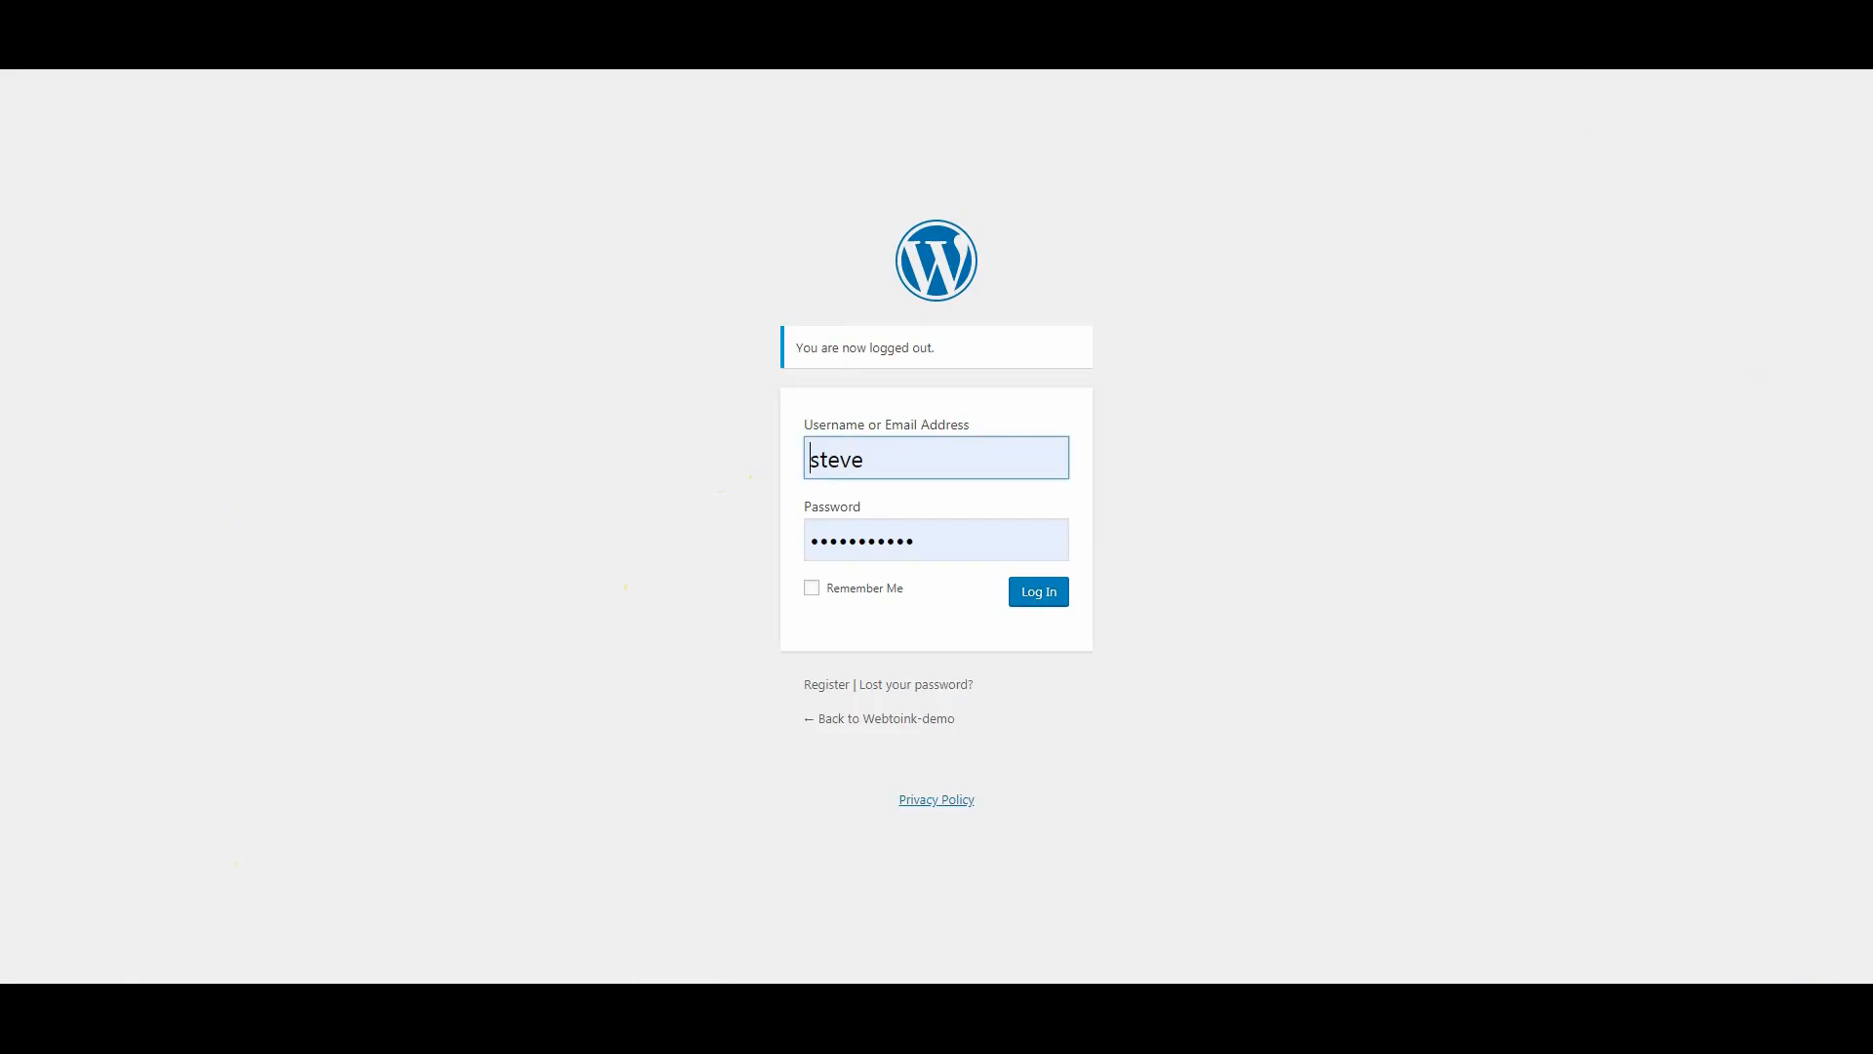
{"action": "key", "text": "Return"}
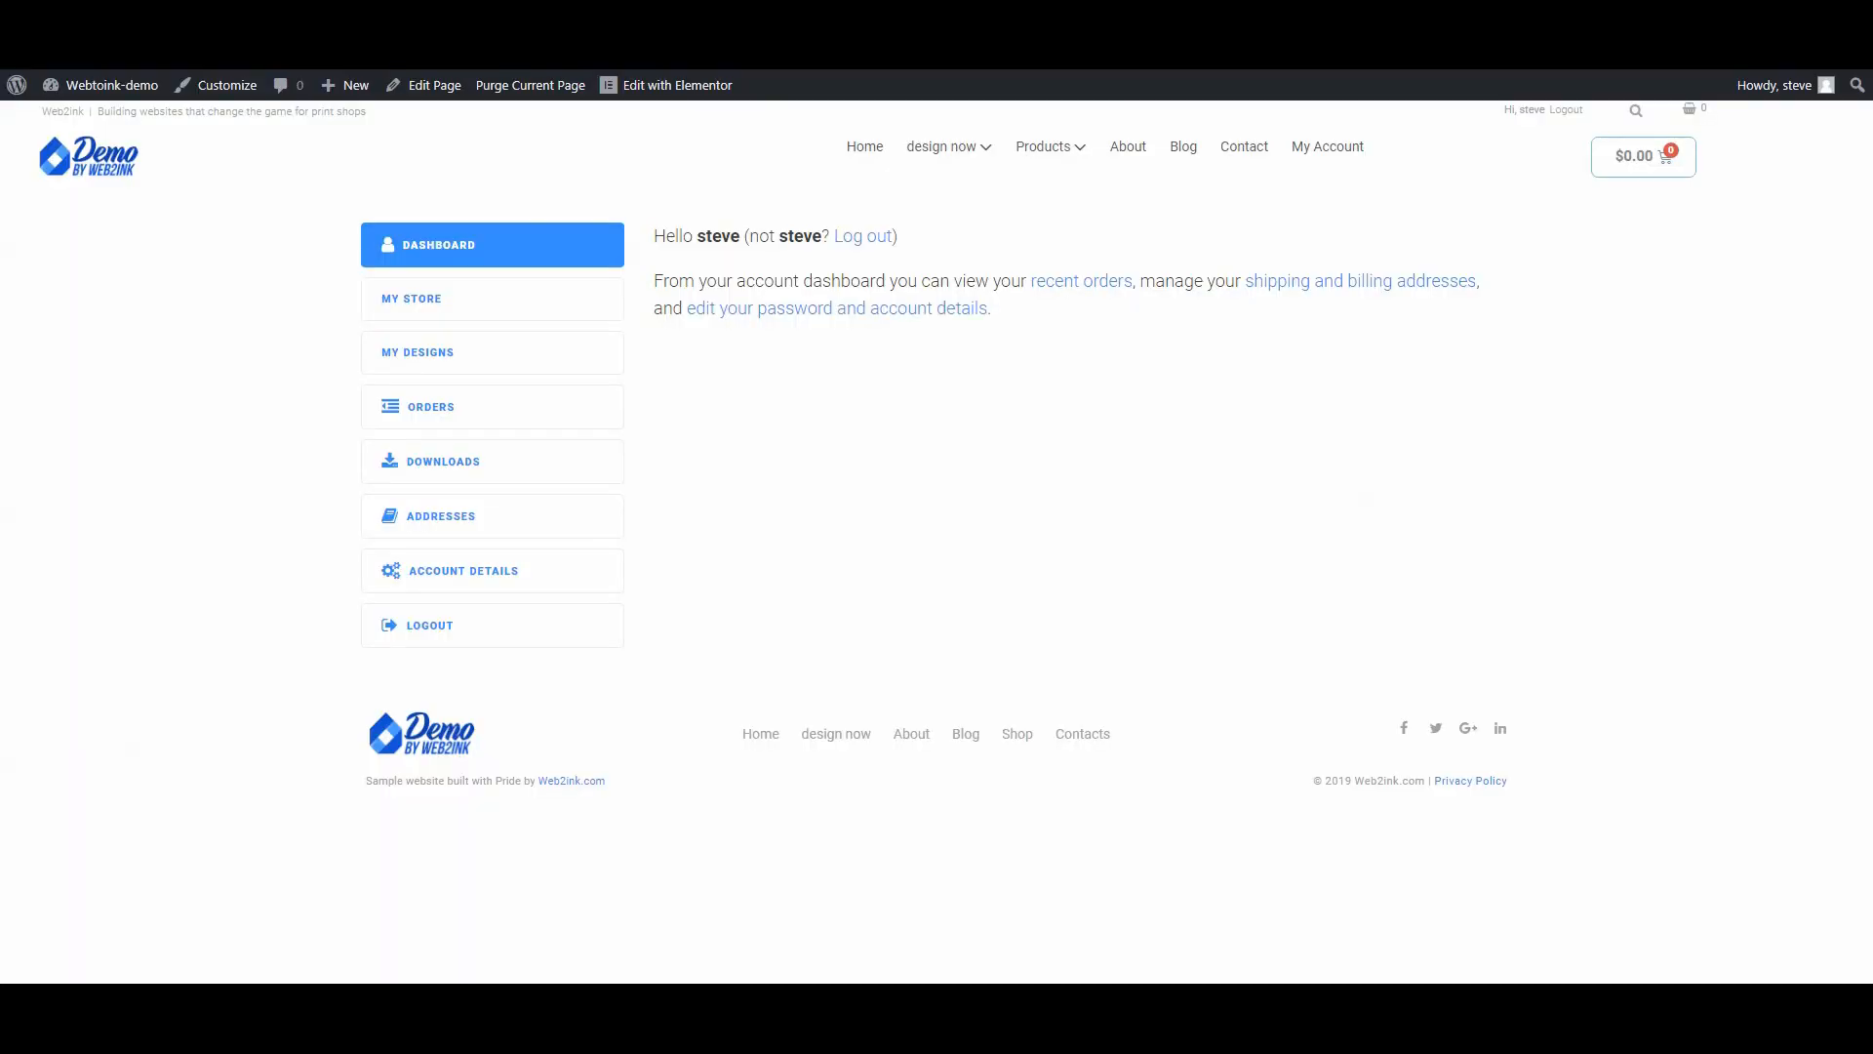
{"action": "left_click", "coordinate": [1567, 112]}
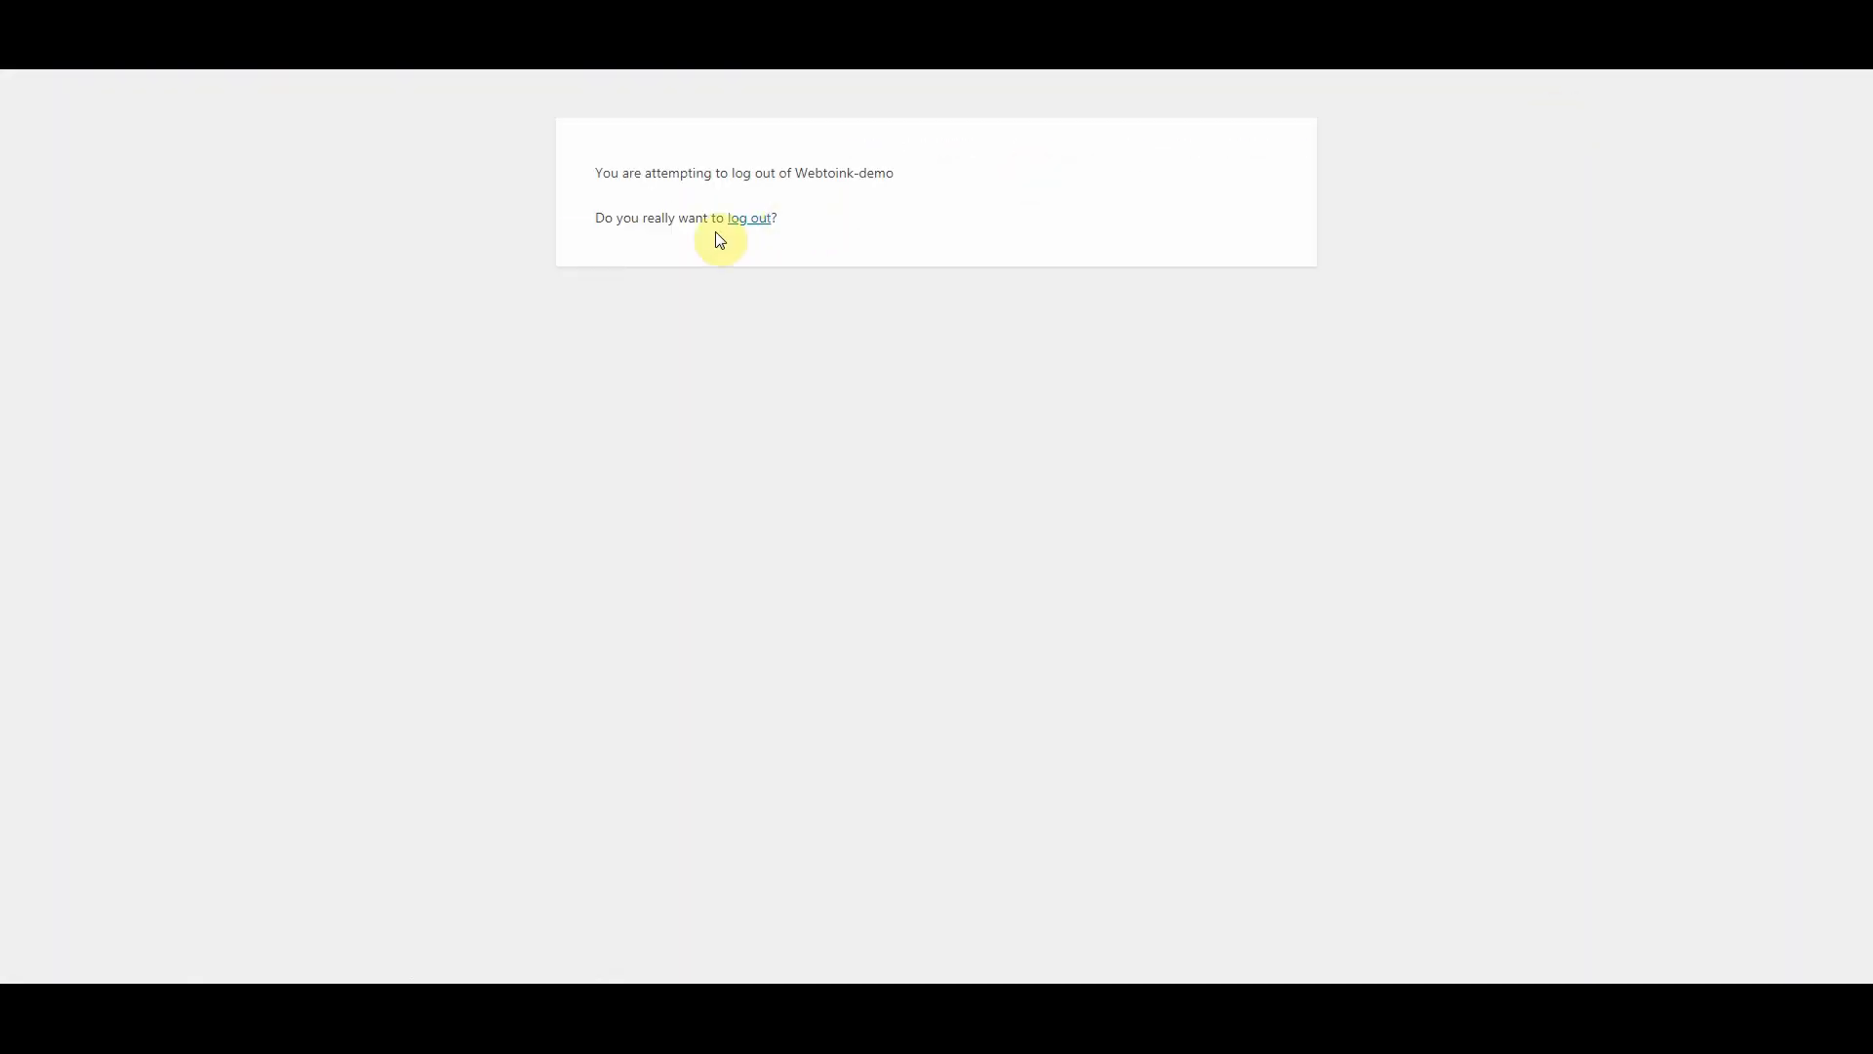
{"action": "left_click", "coordinate": [757, 221]}
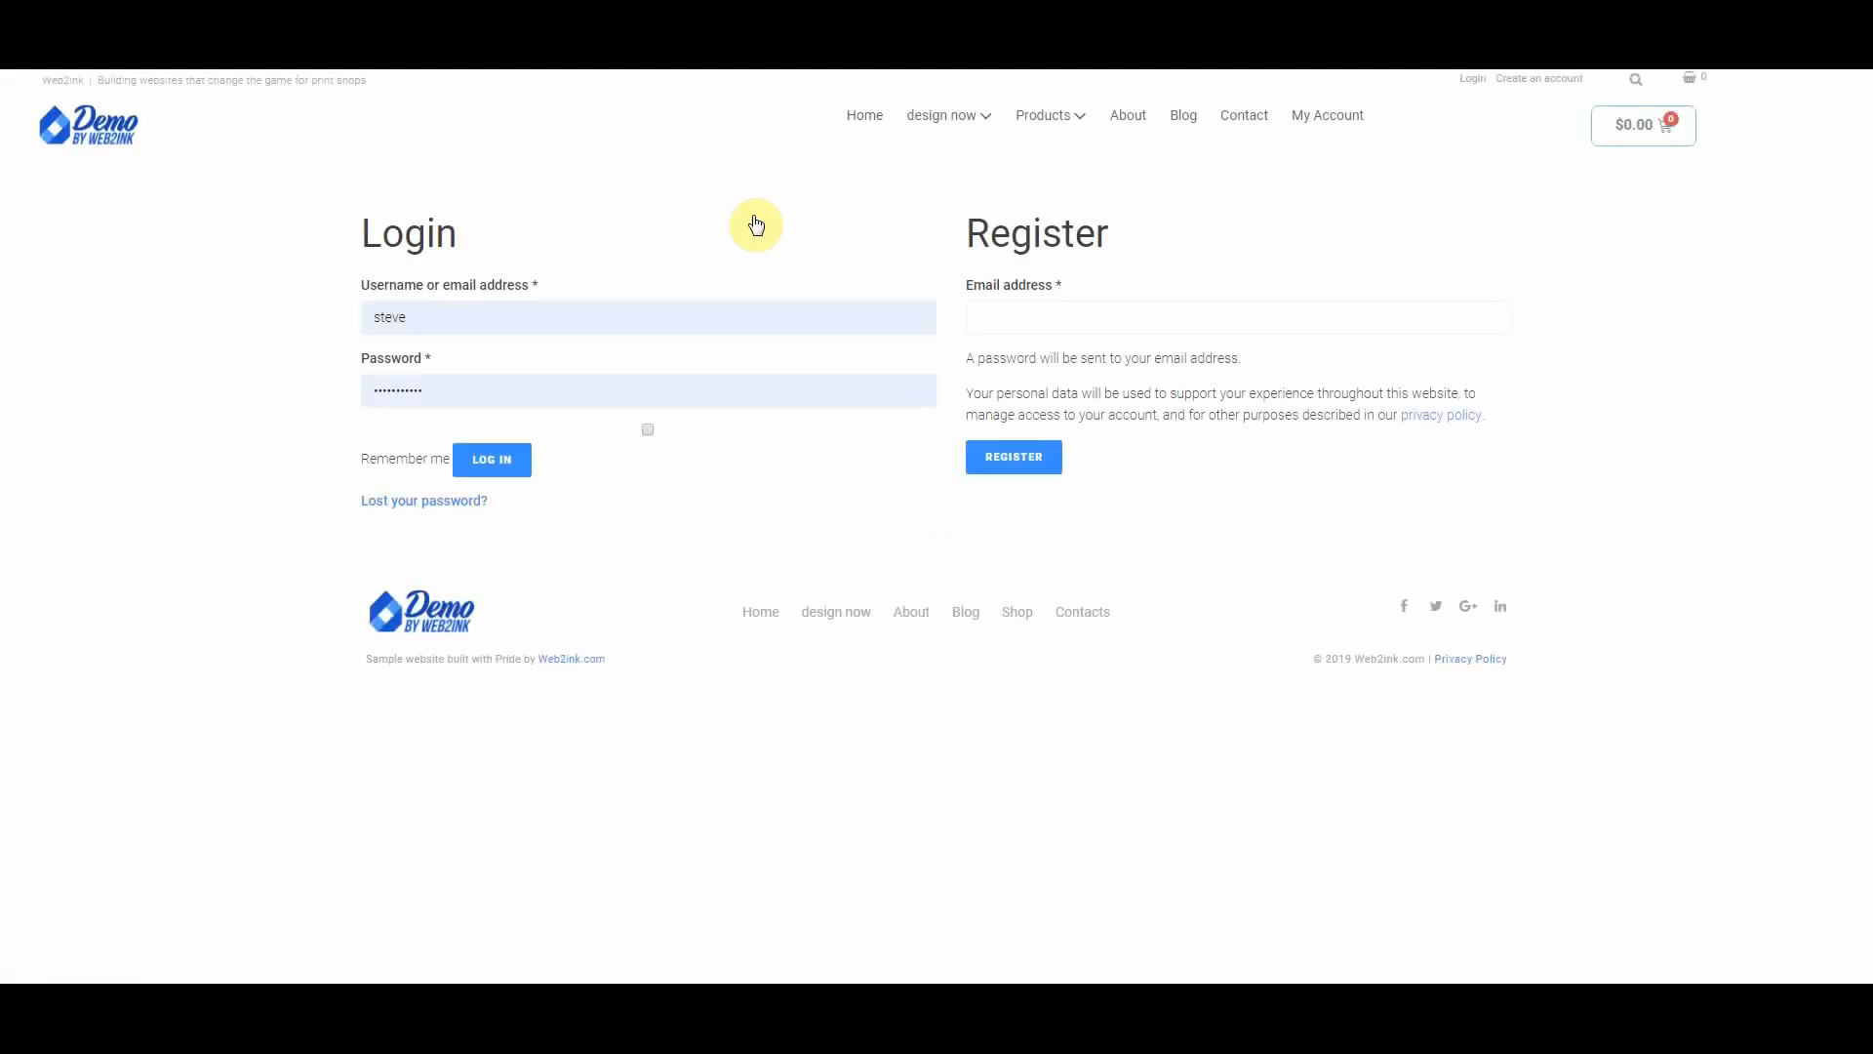
Step: Replace the prefilled login name with the customer's username and move to the password field
{"action": "double_click", "coordinate": [417, 317]}
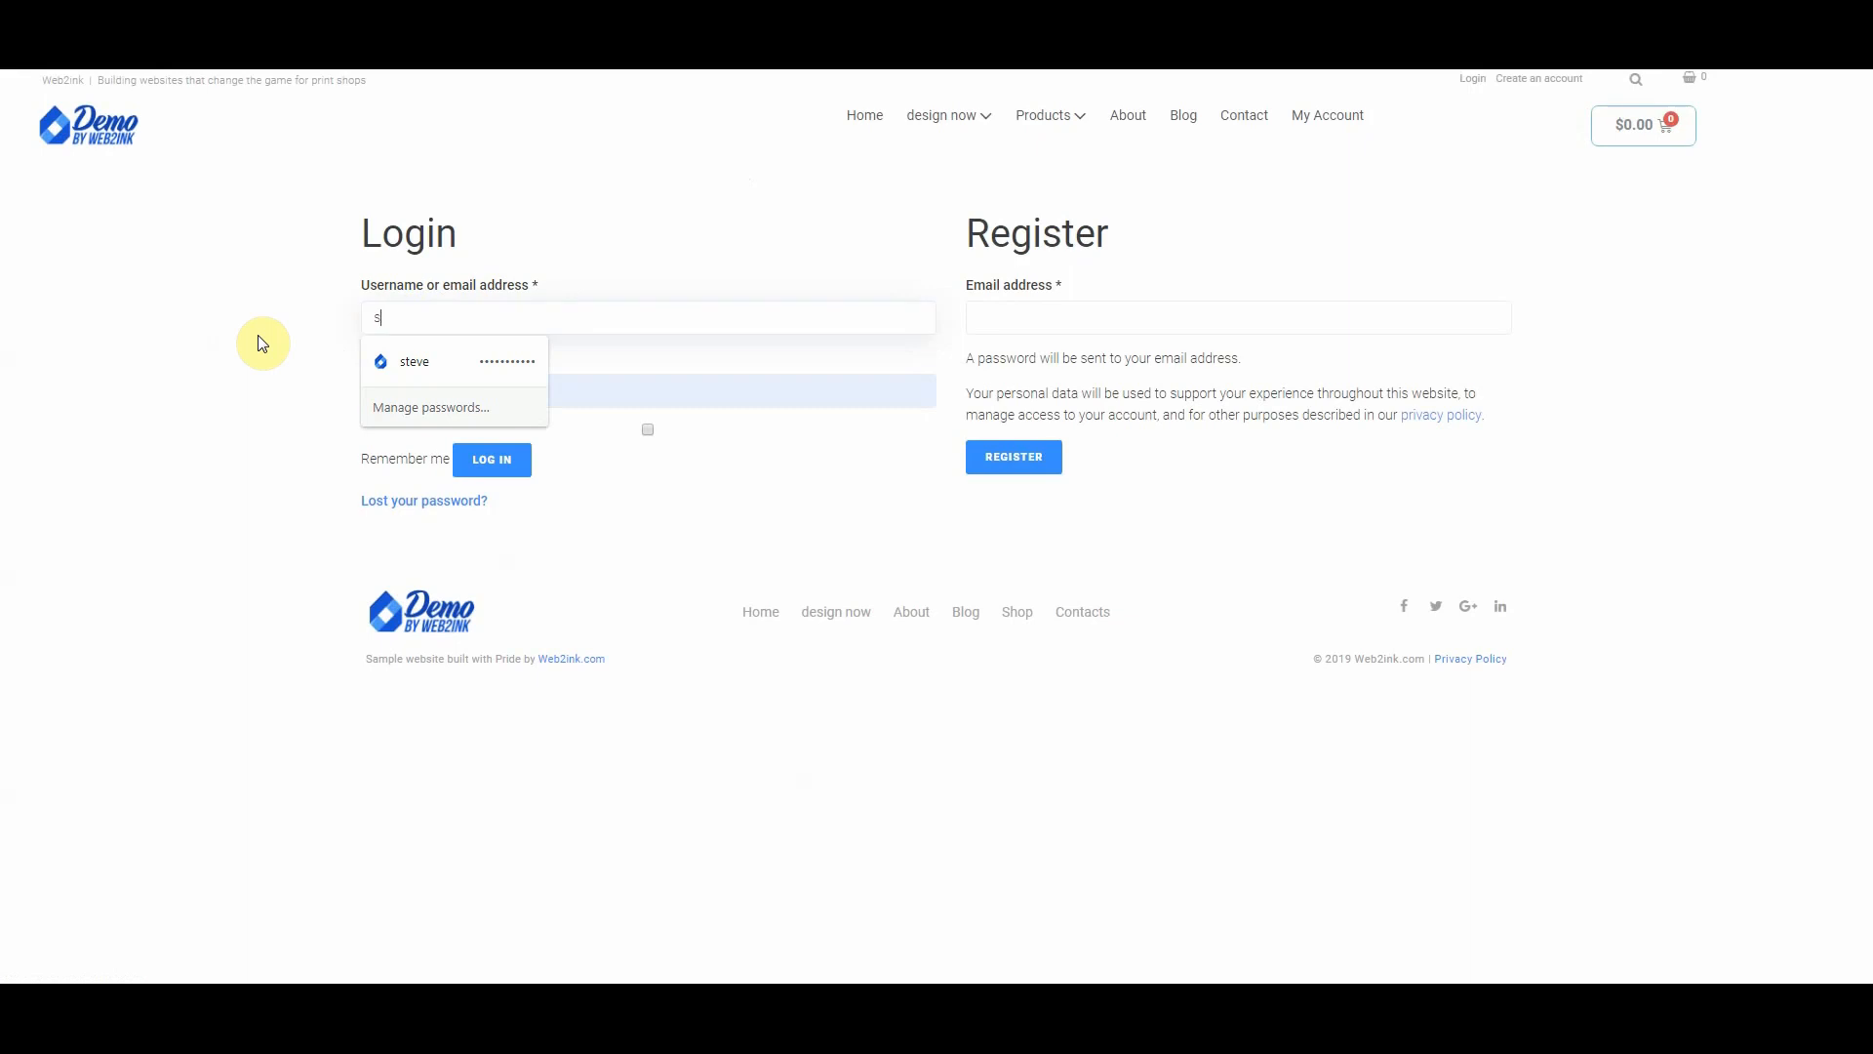
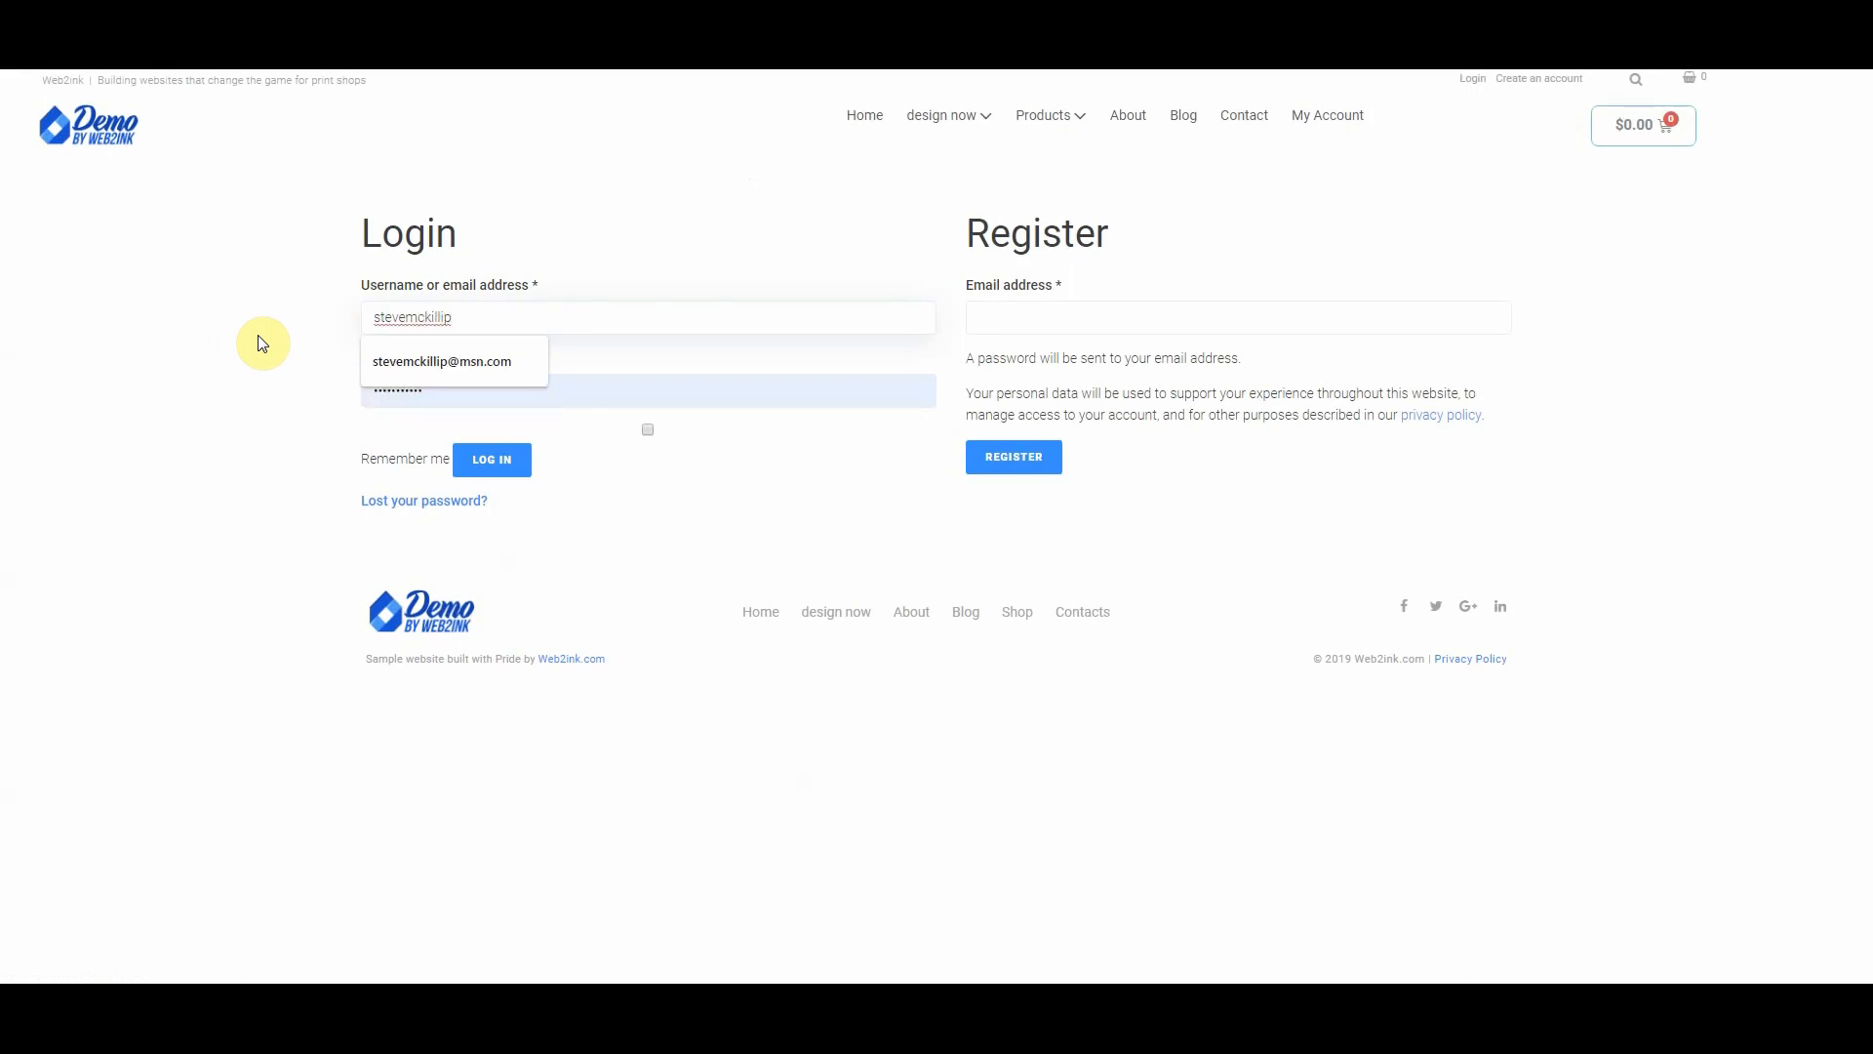
{"action": "key", "text": "Tab"}
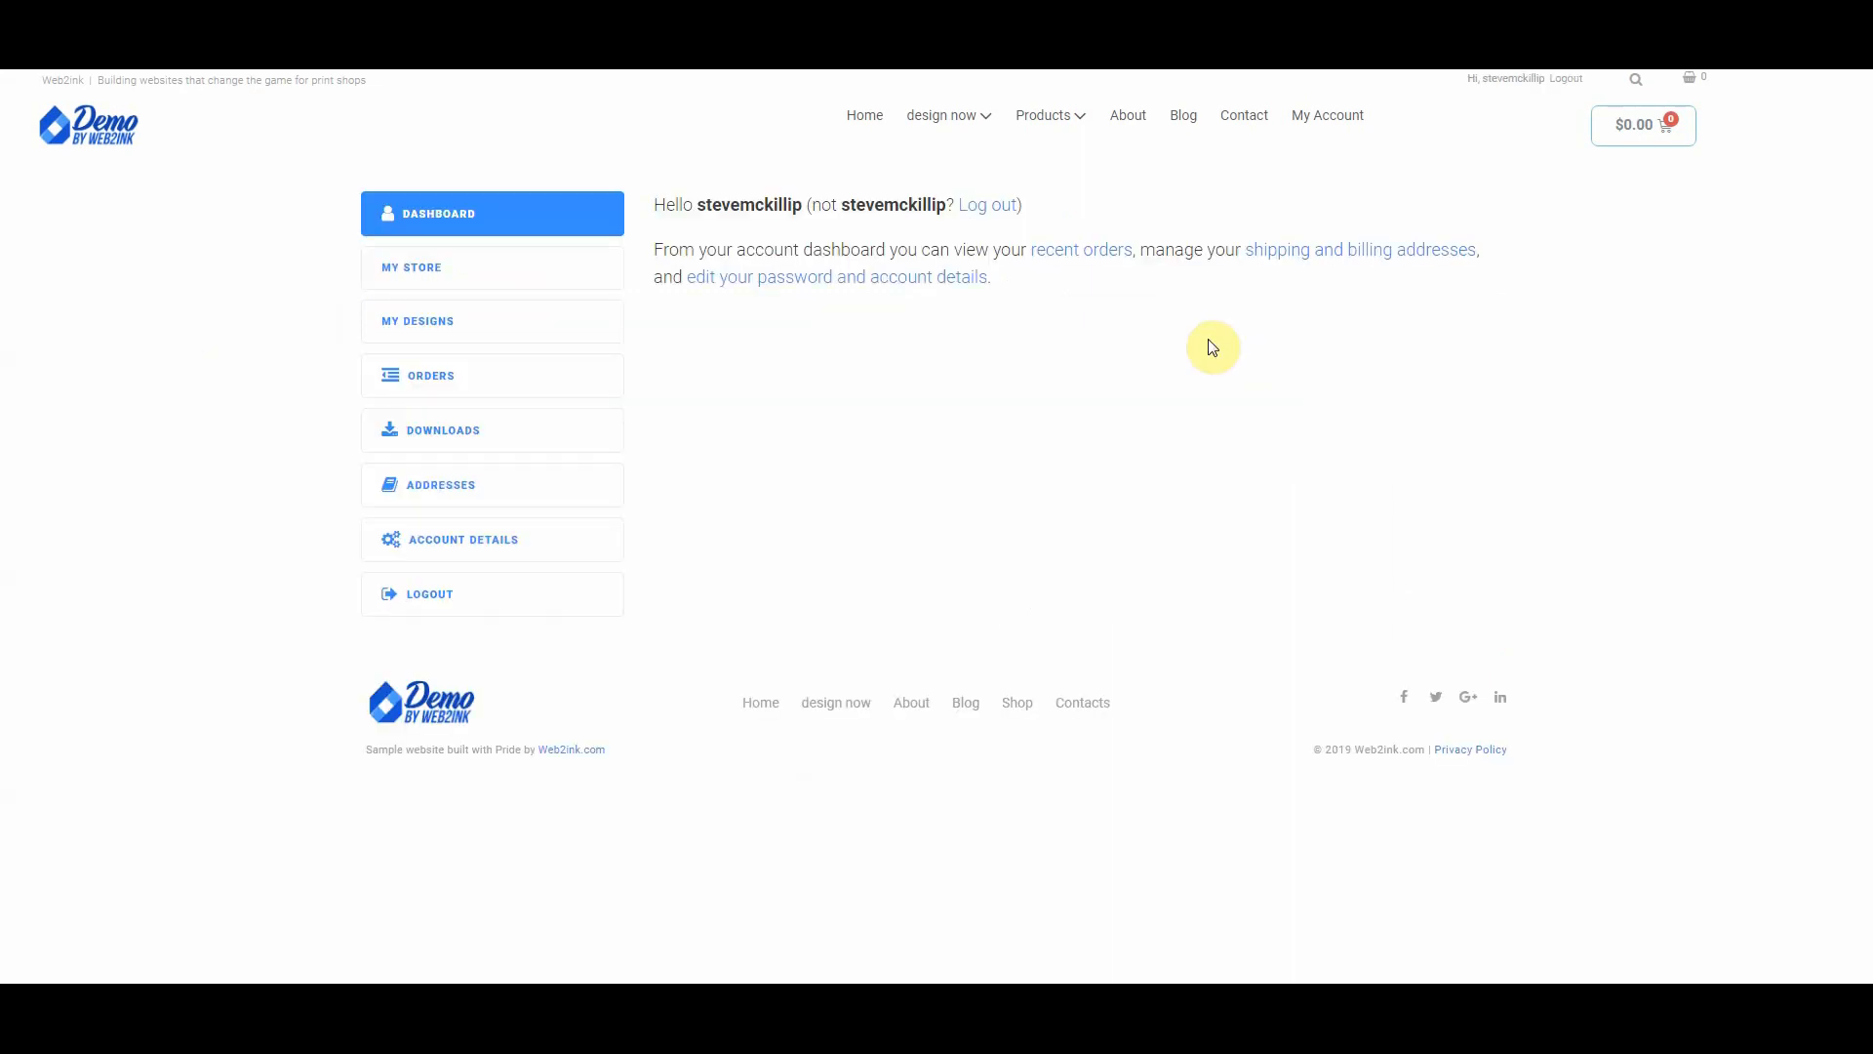
Step: Set the store welcome text to 'Welcome to Steve's Super Store'
{"action": "left_click", "coordinate": [497, 272]}
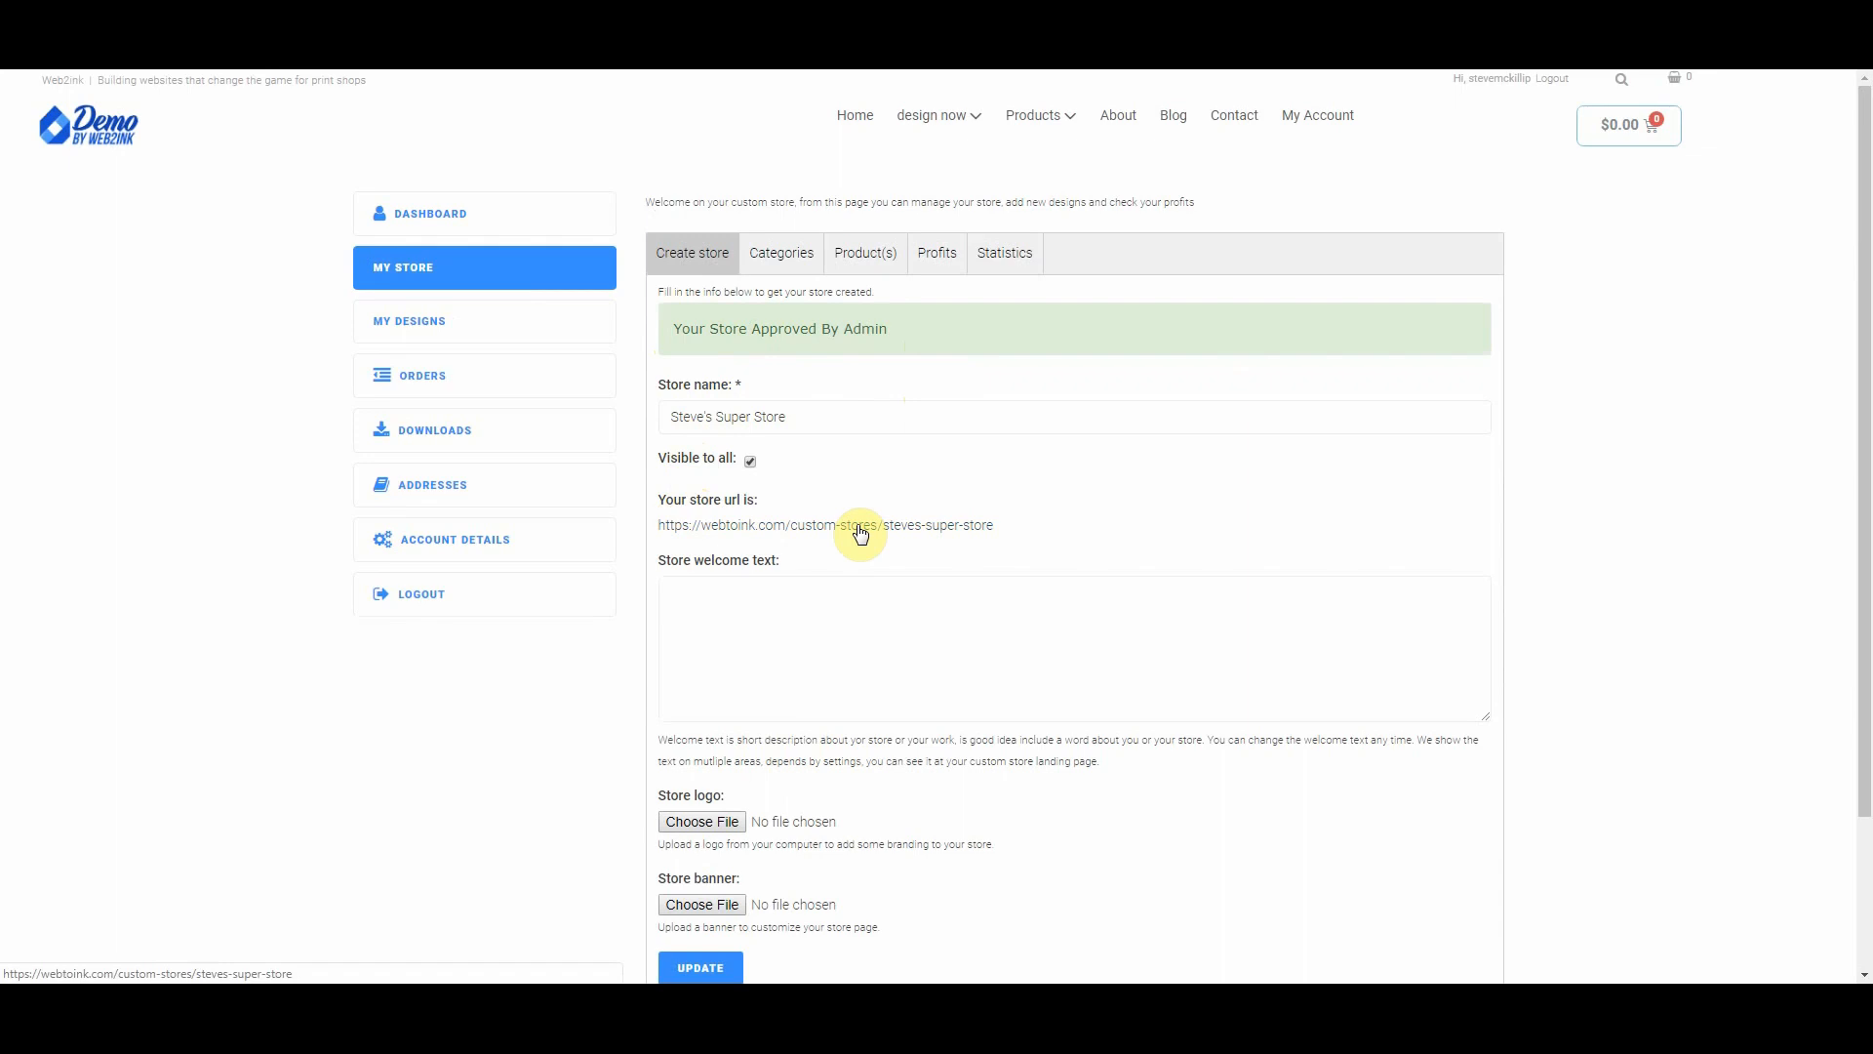
{"action": "scroll", "coordinate": [860, 534], "scroll_direction": "down", "scroll_amount": 1}
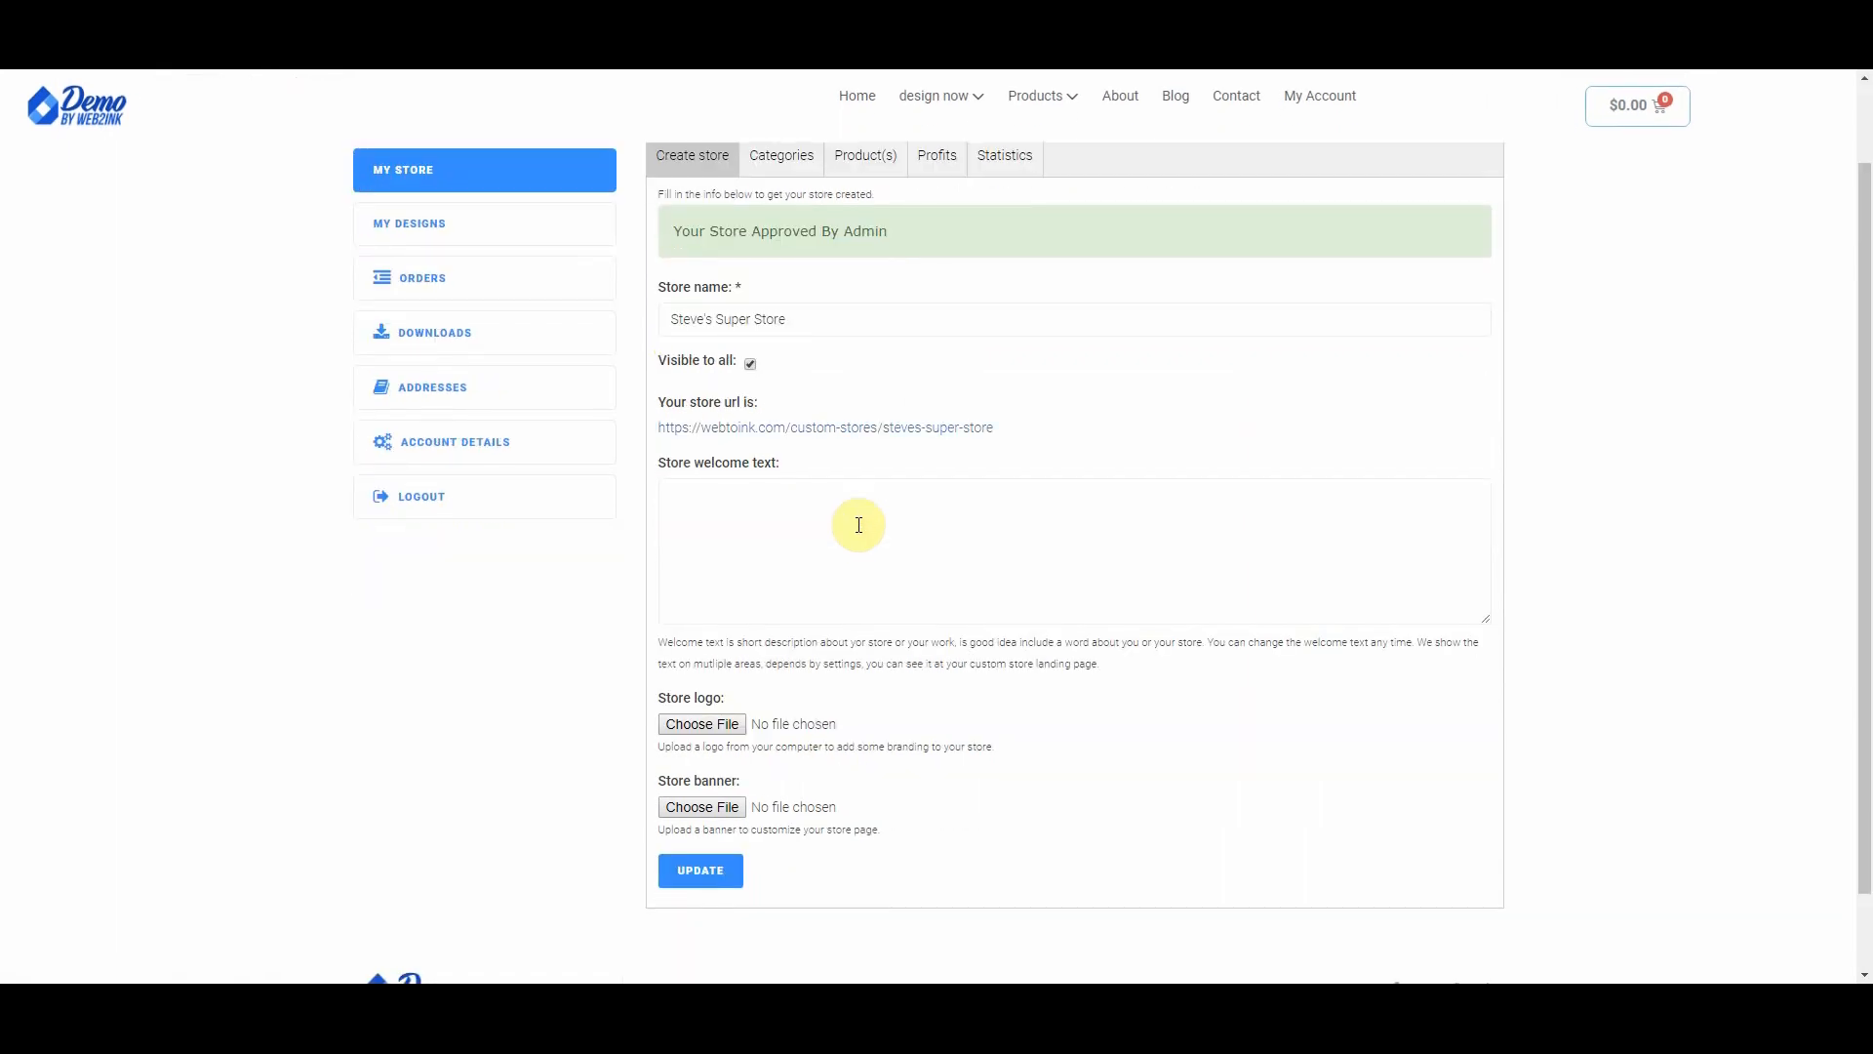
{"action": "left_click", "coordinate": [787, 513]}
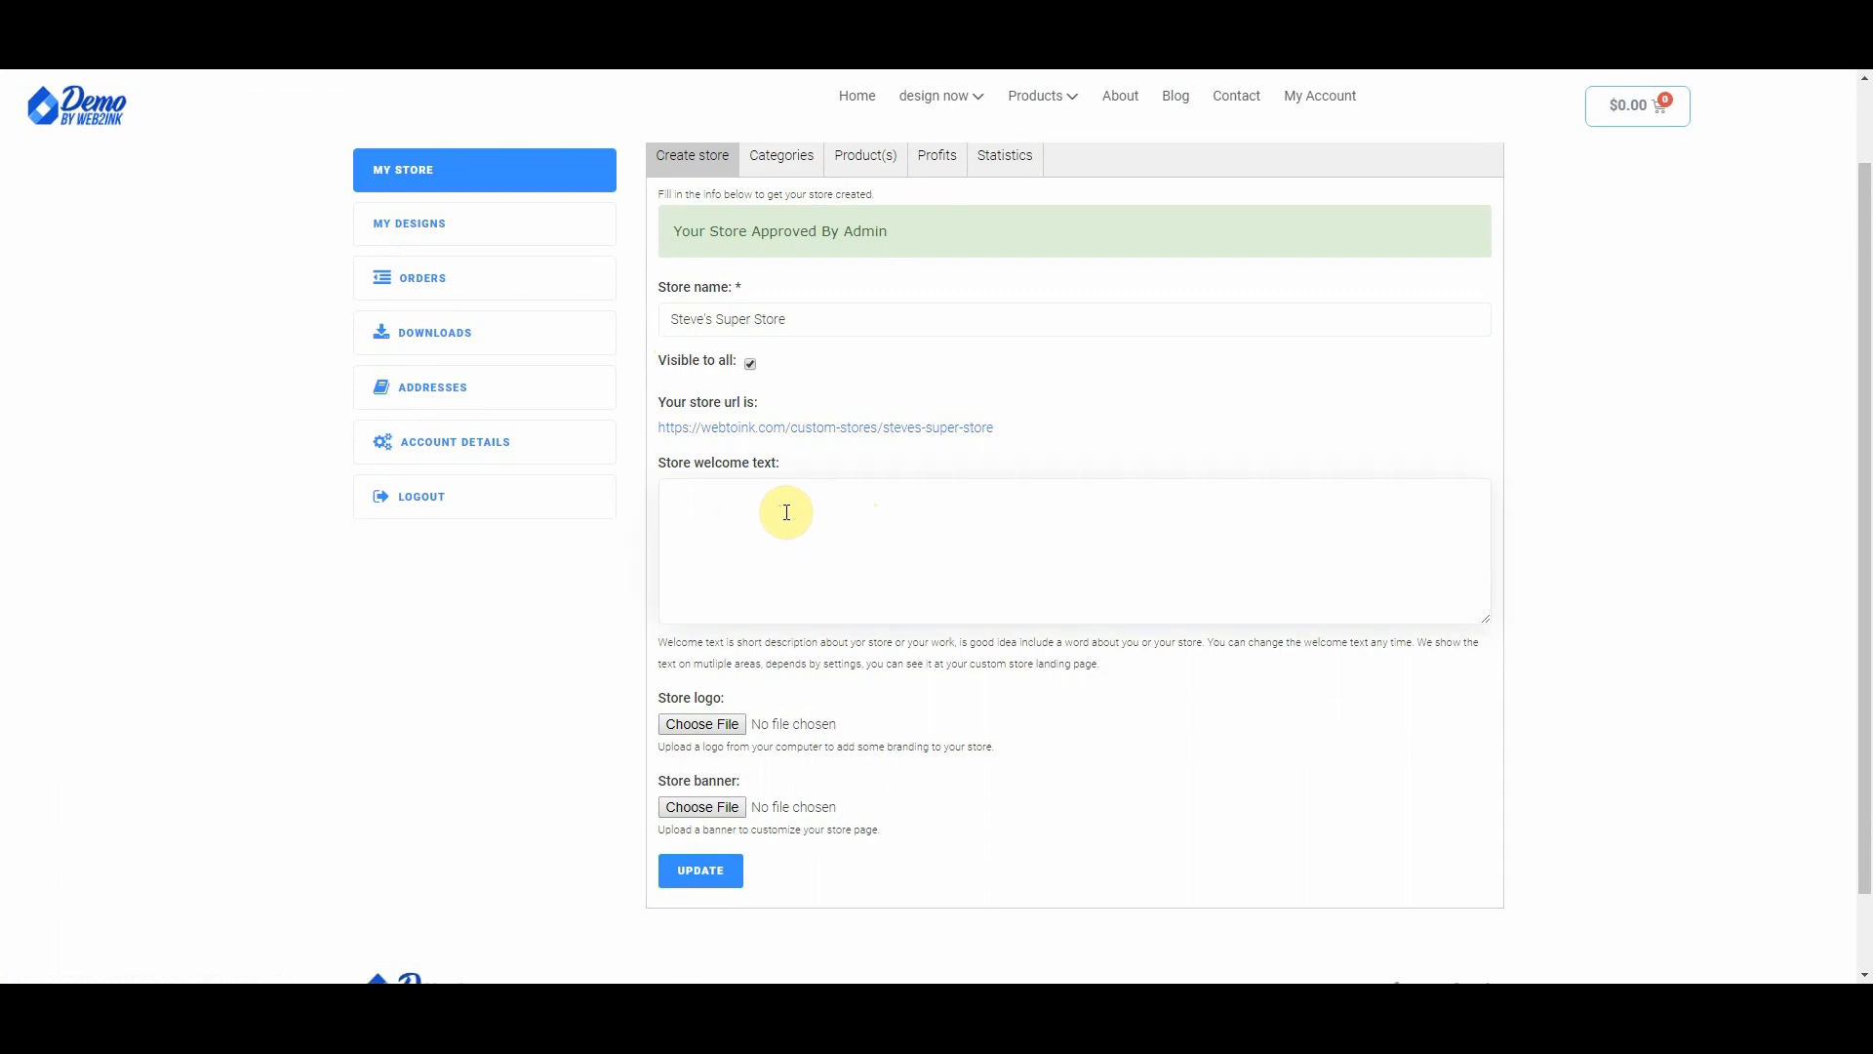
{"action": "type", "text": "Welsome to"}
{"action": "key", "text": "BackSpace"}
{"action": "key", "text": "BackSpace"}
{"action": "key", "text": "BackSpace"}
{"action": "key", "text": "BackSpace"}
{"action": "key", "text": "BackSpace"}
{"action": "key", "text": "BackSpace"}
{"action": "key", "text": "BackSpace"}
{"action": "type", "text": "come to Steve's Super Store"}
Step: Attach fakelogo2.png as the store logo and submit the store update
{"action": "left_click", "coordinate": [699, 726]}
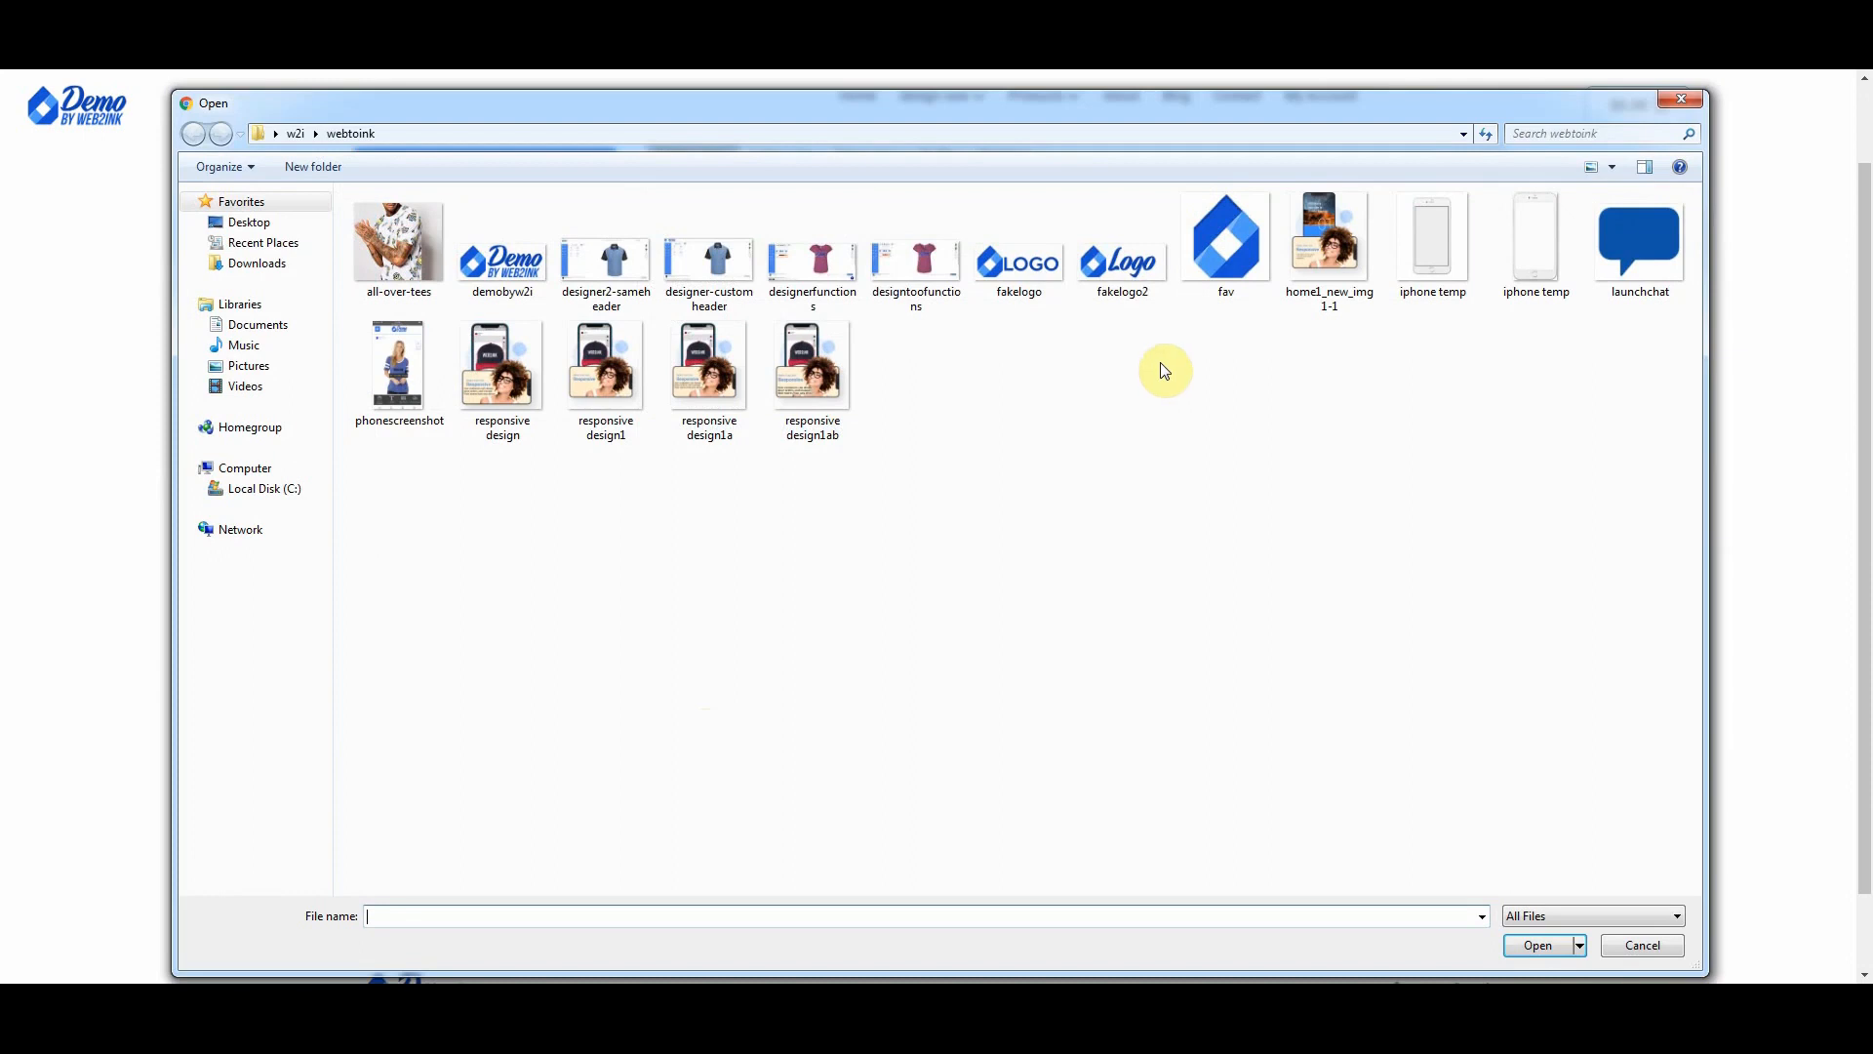
{"action": "left_click", "coordinate": [1122, 259]}
{"action": "left_click", "coordinate": [1534, 943]}
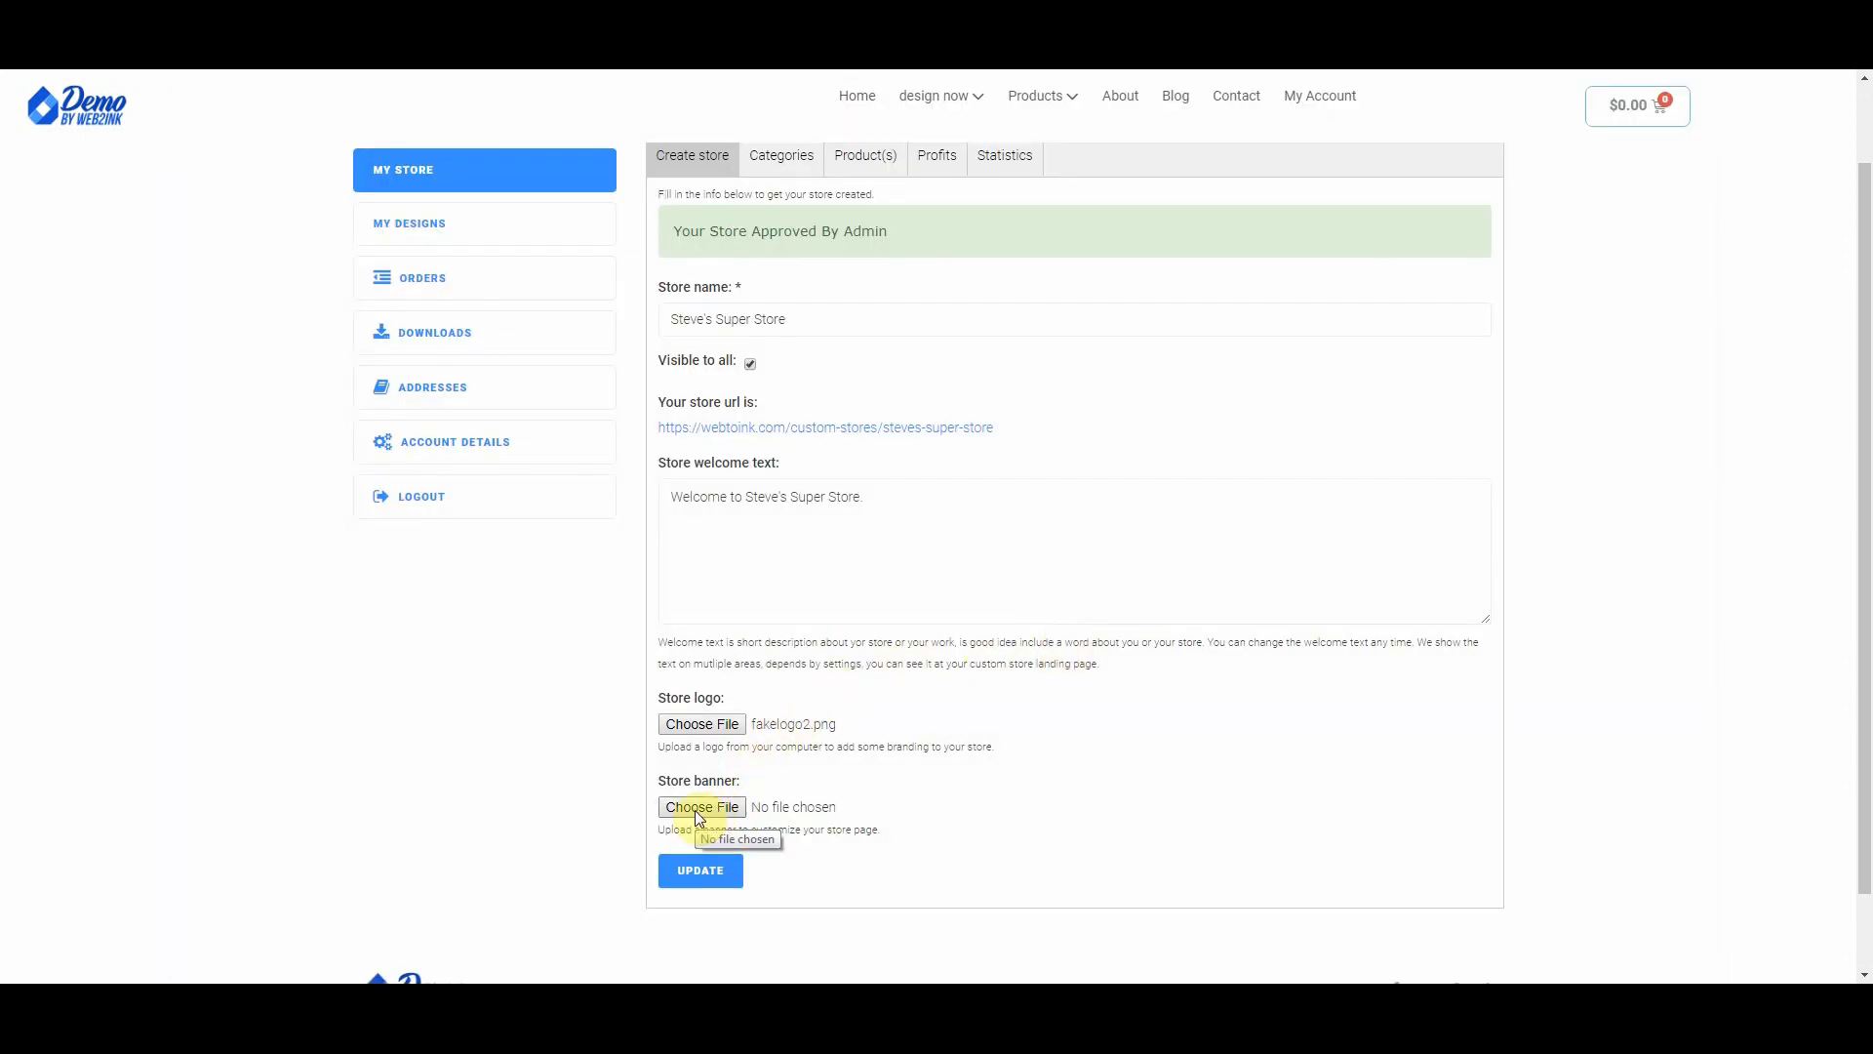
{"action": "left_click", "coordinate": [702, 873]}
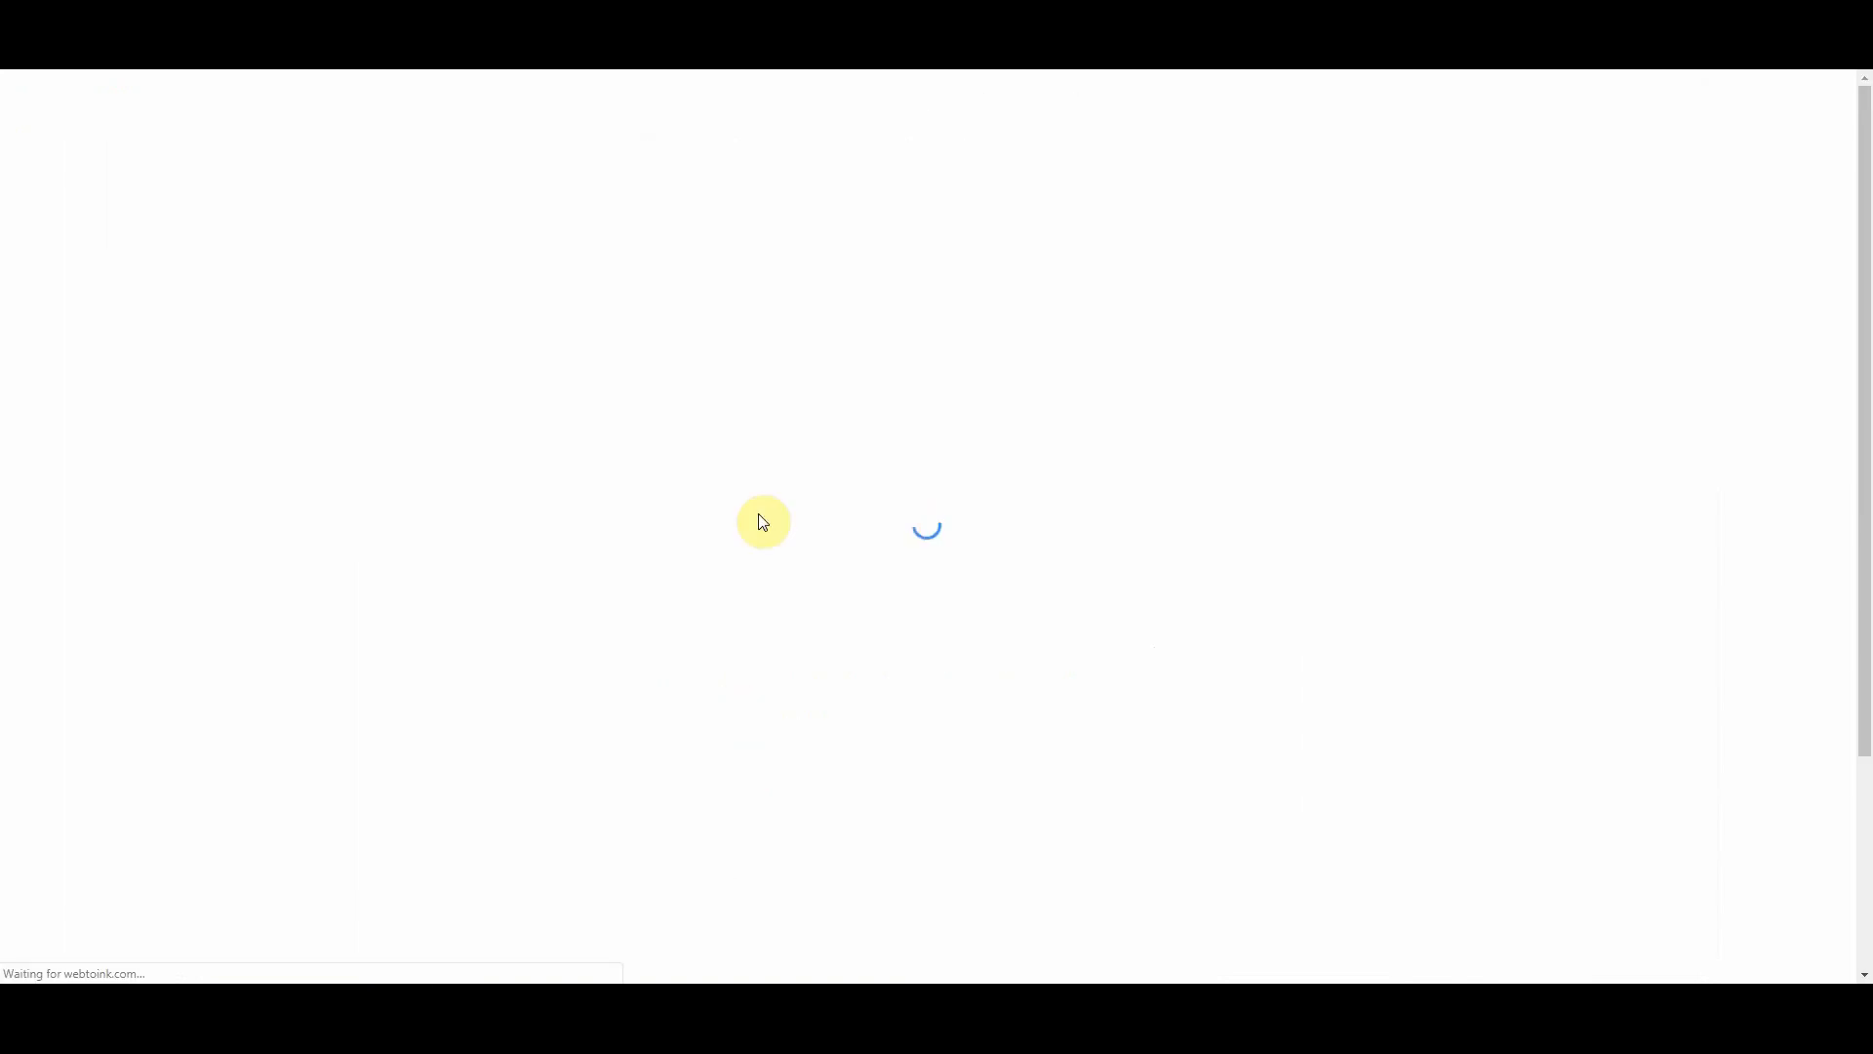
Step: Check the public storefront in a new tab for the logo and welcome text, then go to Categories
{"action": "right_click", "coordinate": [737, 554]}
{"action": "left_click", "coordinate": [799, 571]}
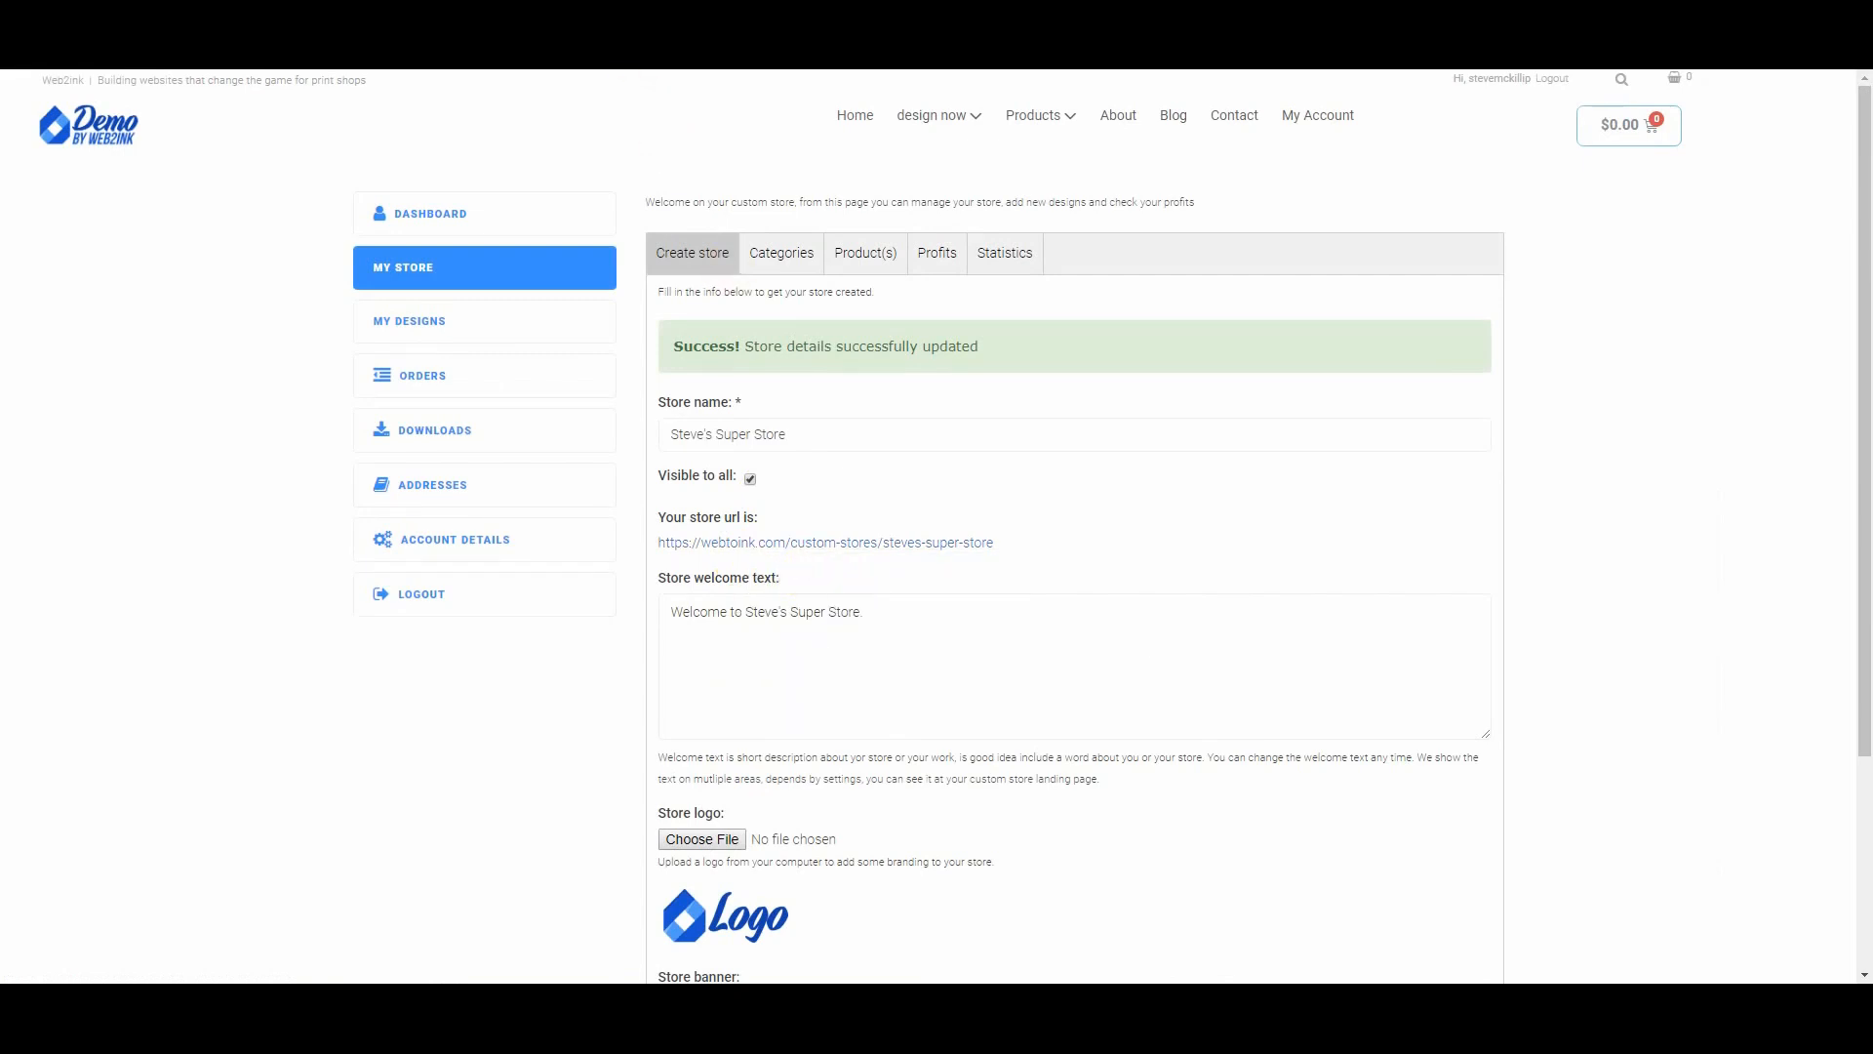
{"action": "key", "text": "ctrl+Tab"}
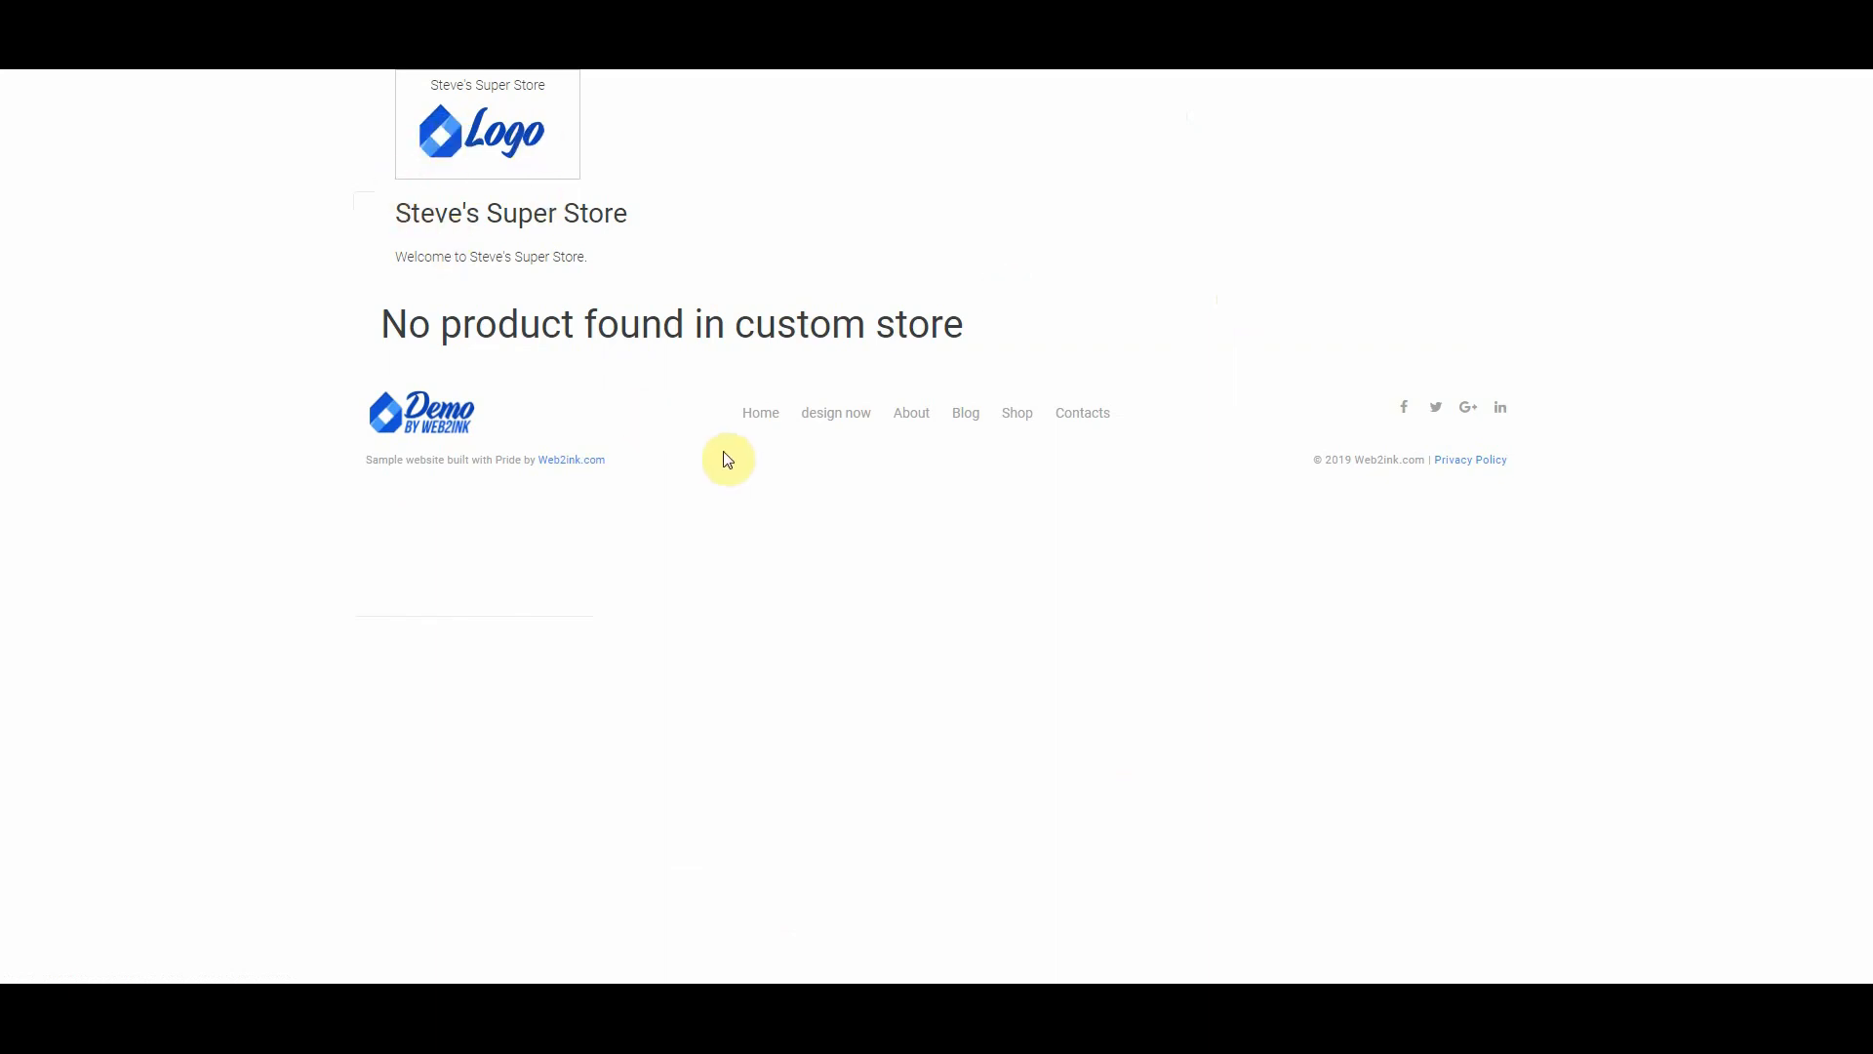
{"action": "left_click_drag", "start_coordinate": [397, 255], "coordinate": [606, 255]}
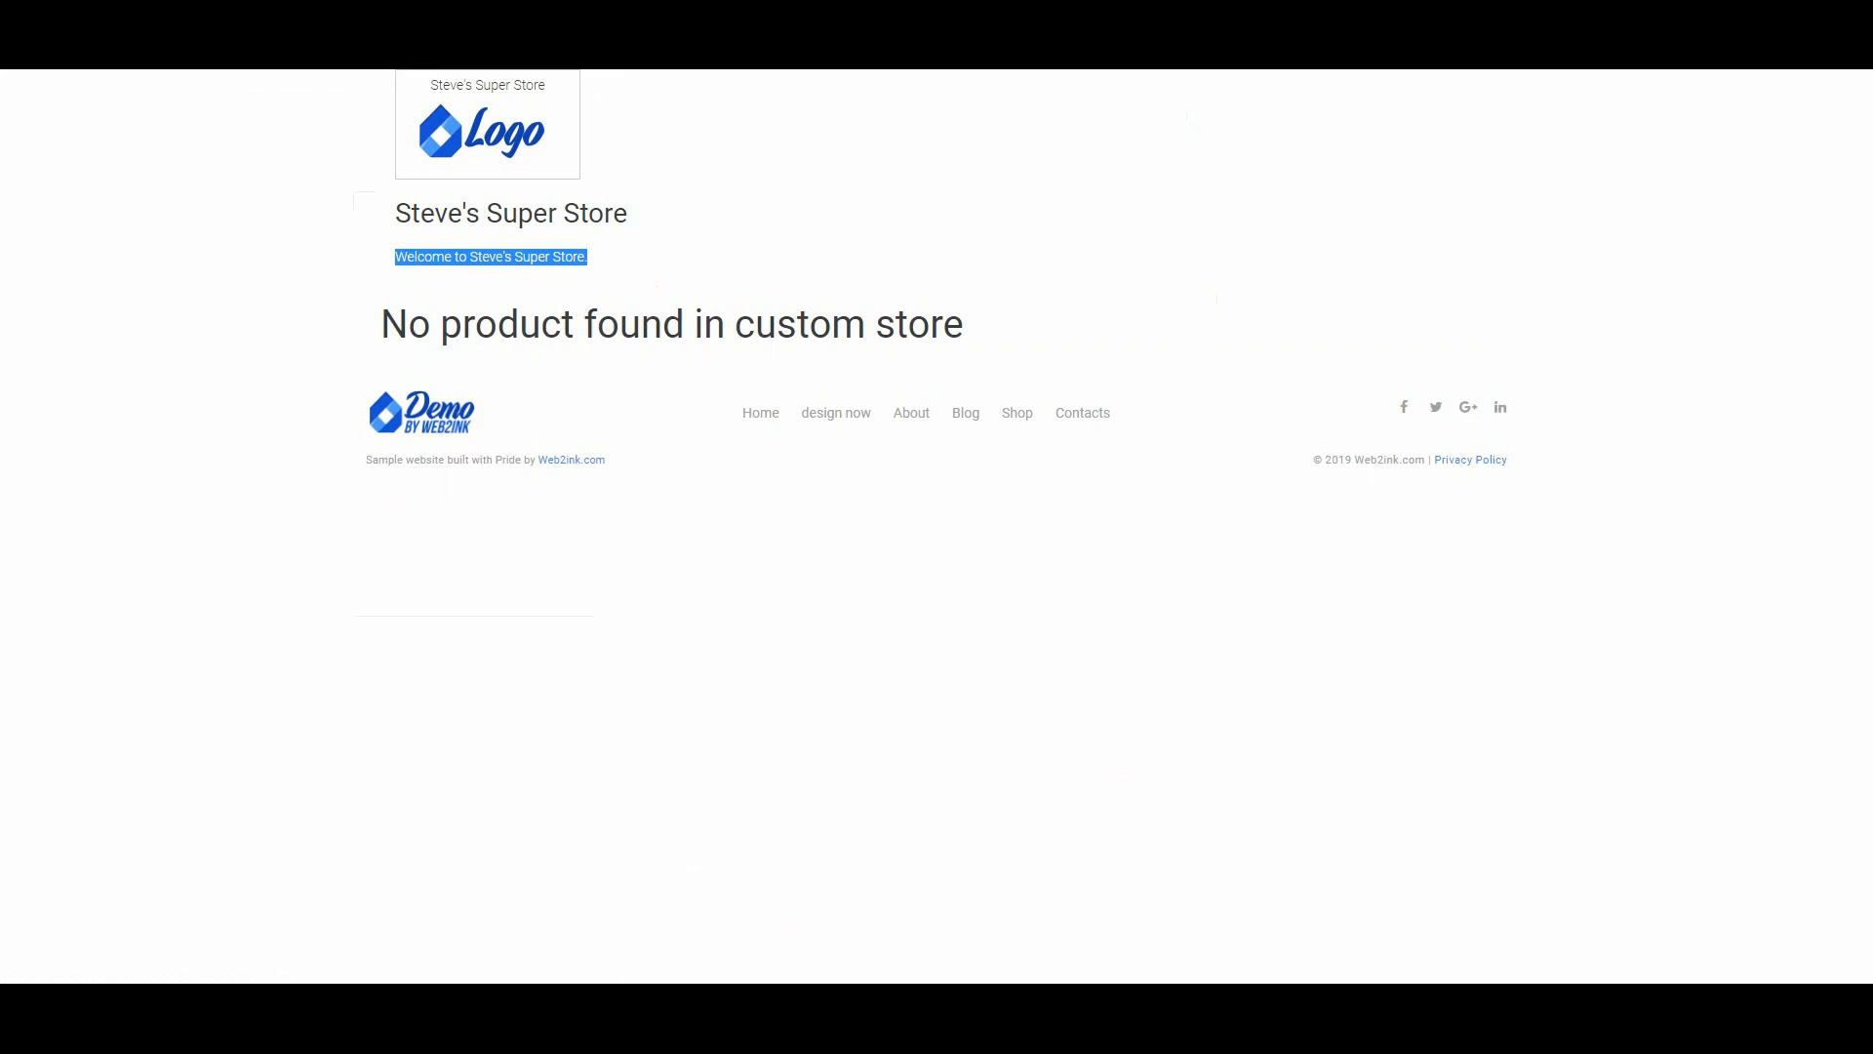
{"action": "key", "text": "ctrl+w"}
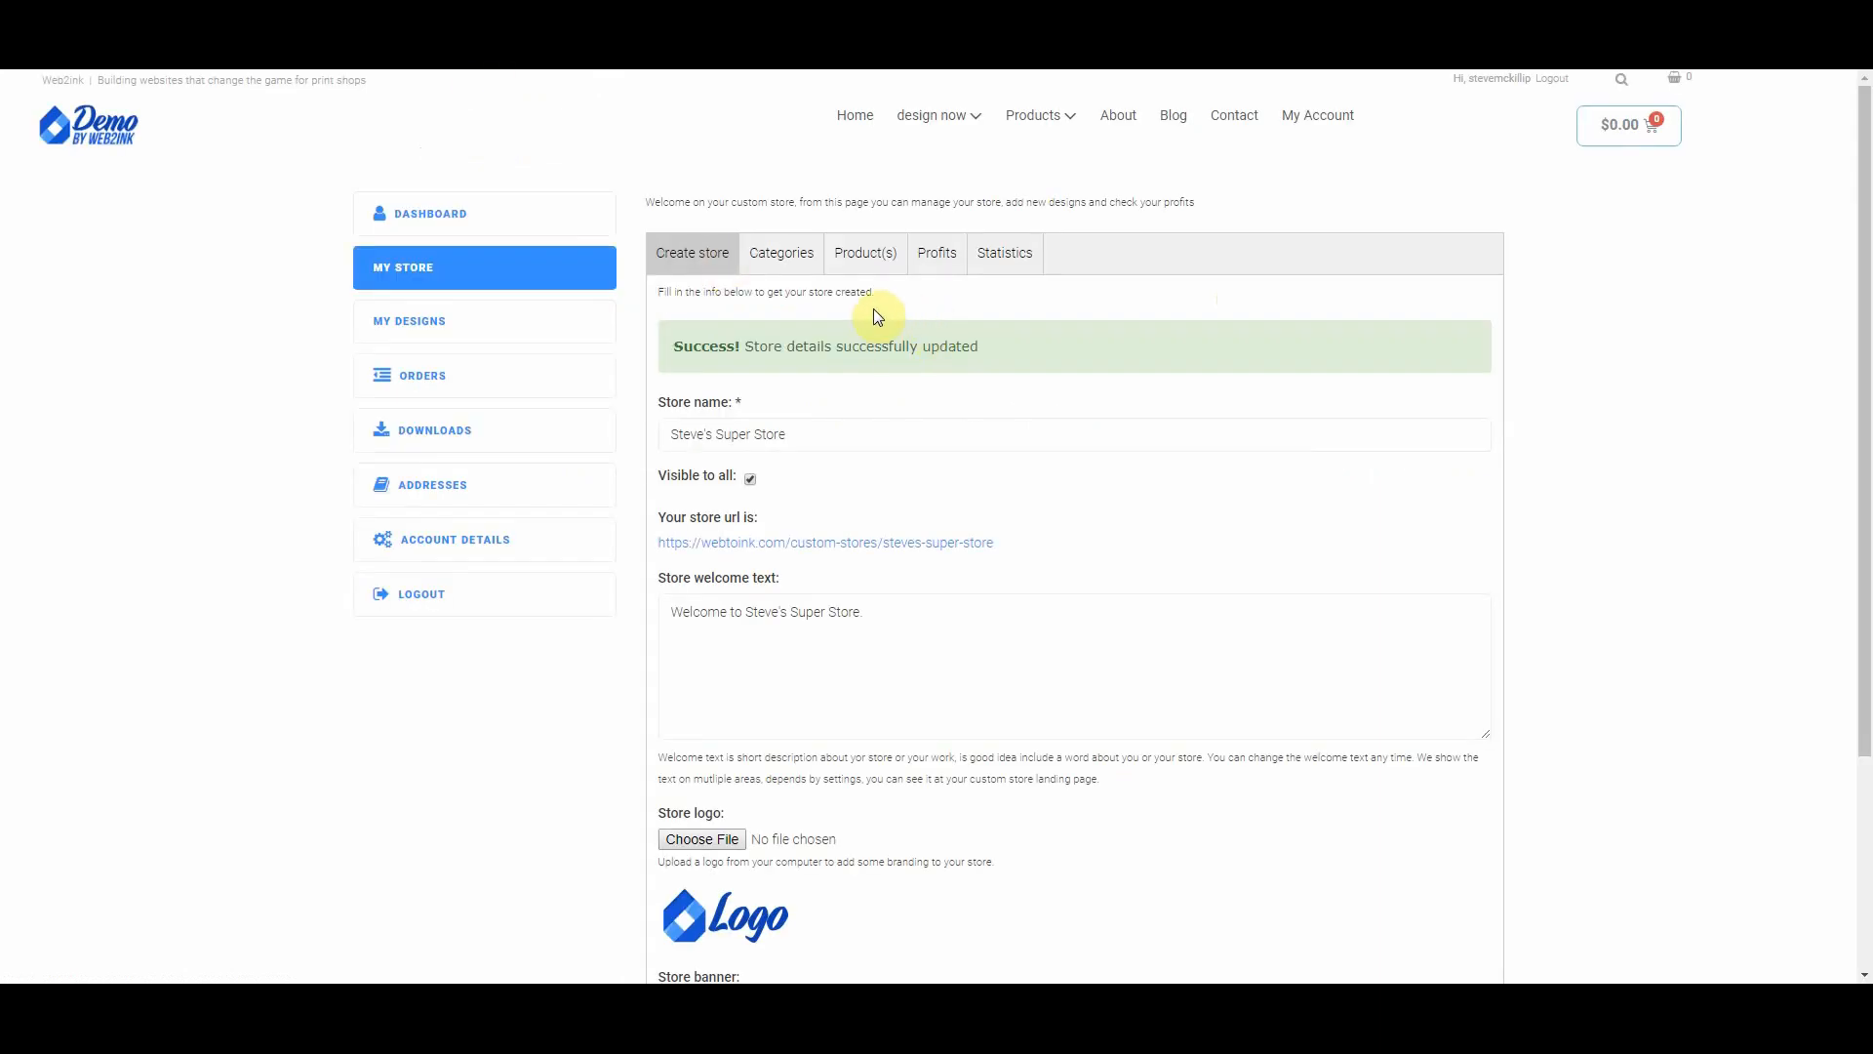
{"action": "left_click", "coordinate": [778, 259]}
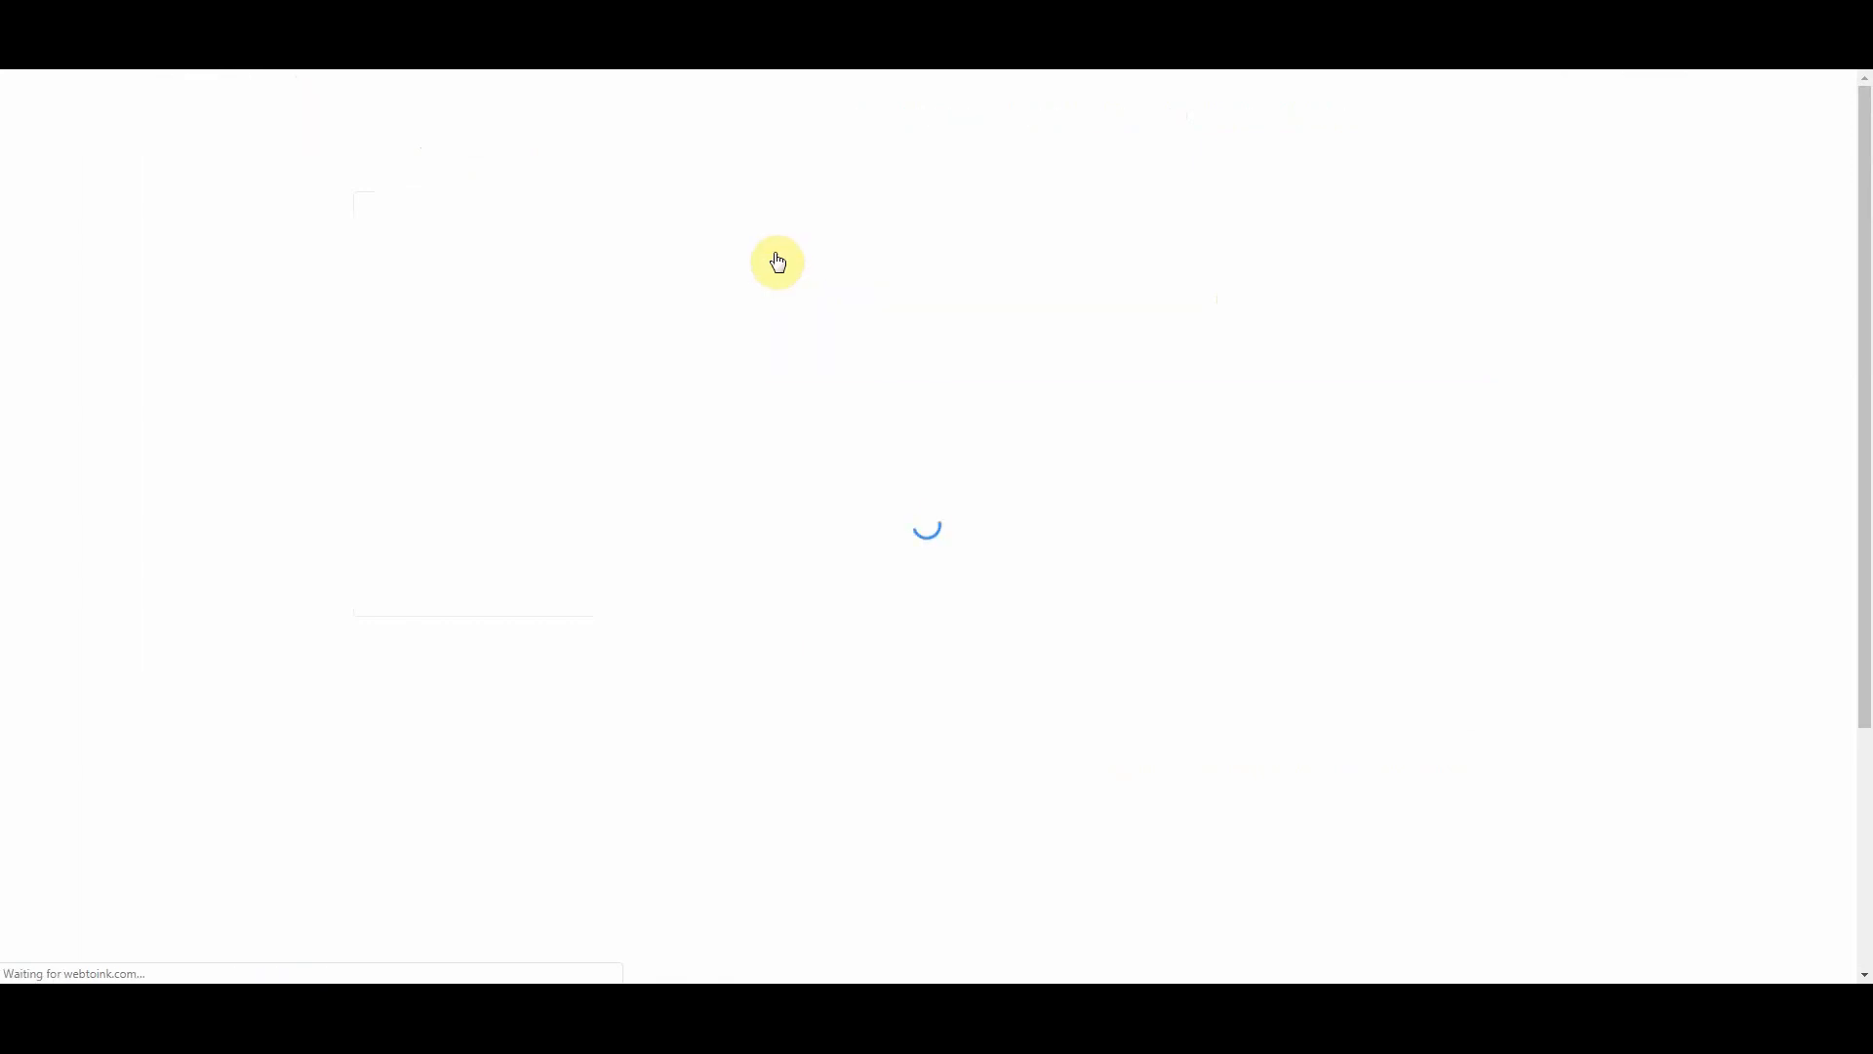
Step: Create a store category named Shirts
{"action": "left_click", "coordinate": [803, 349]}
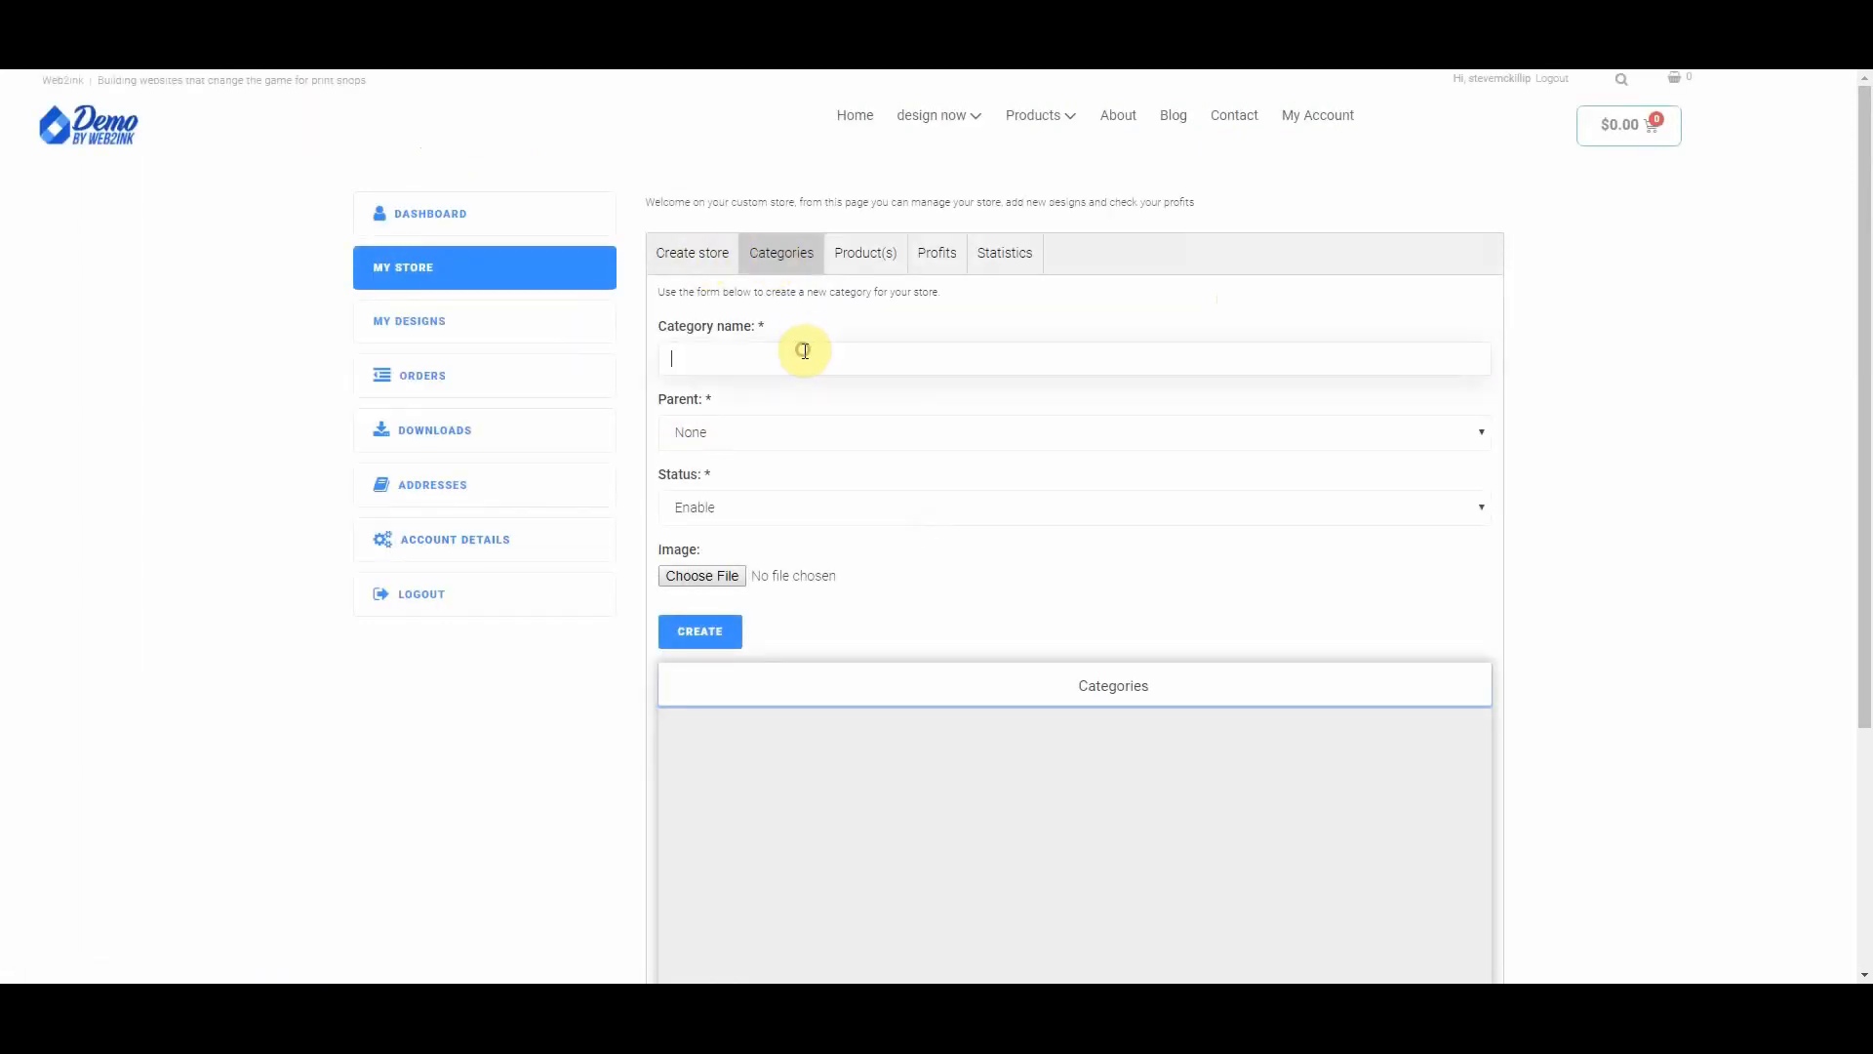
{"action": "type", "text": "Shirts"}
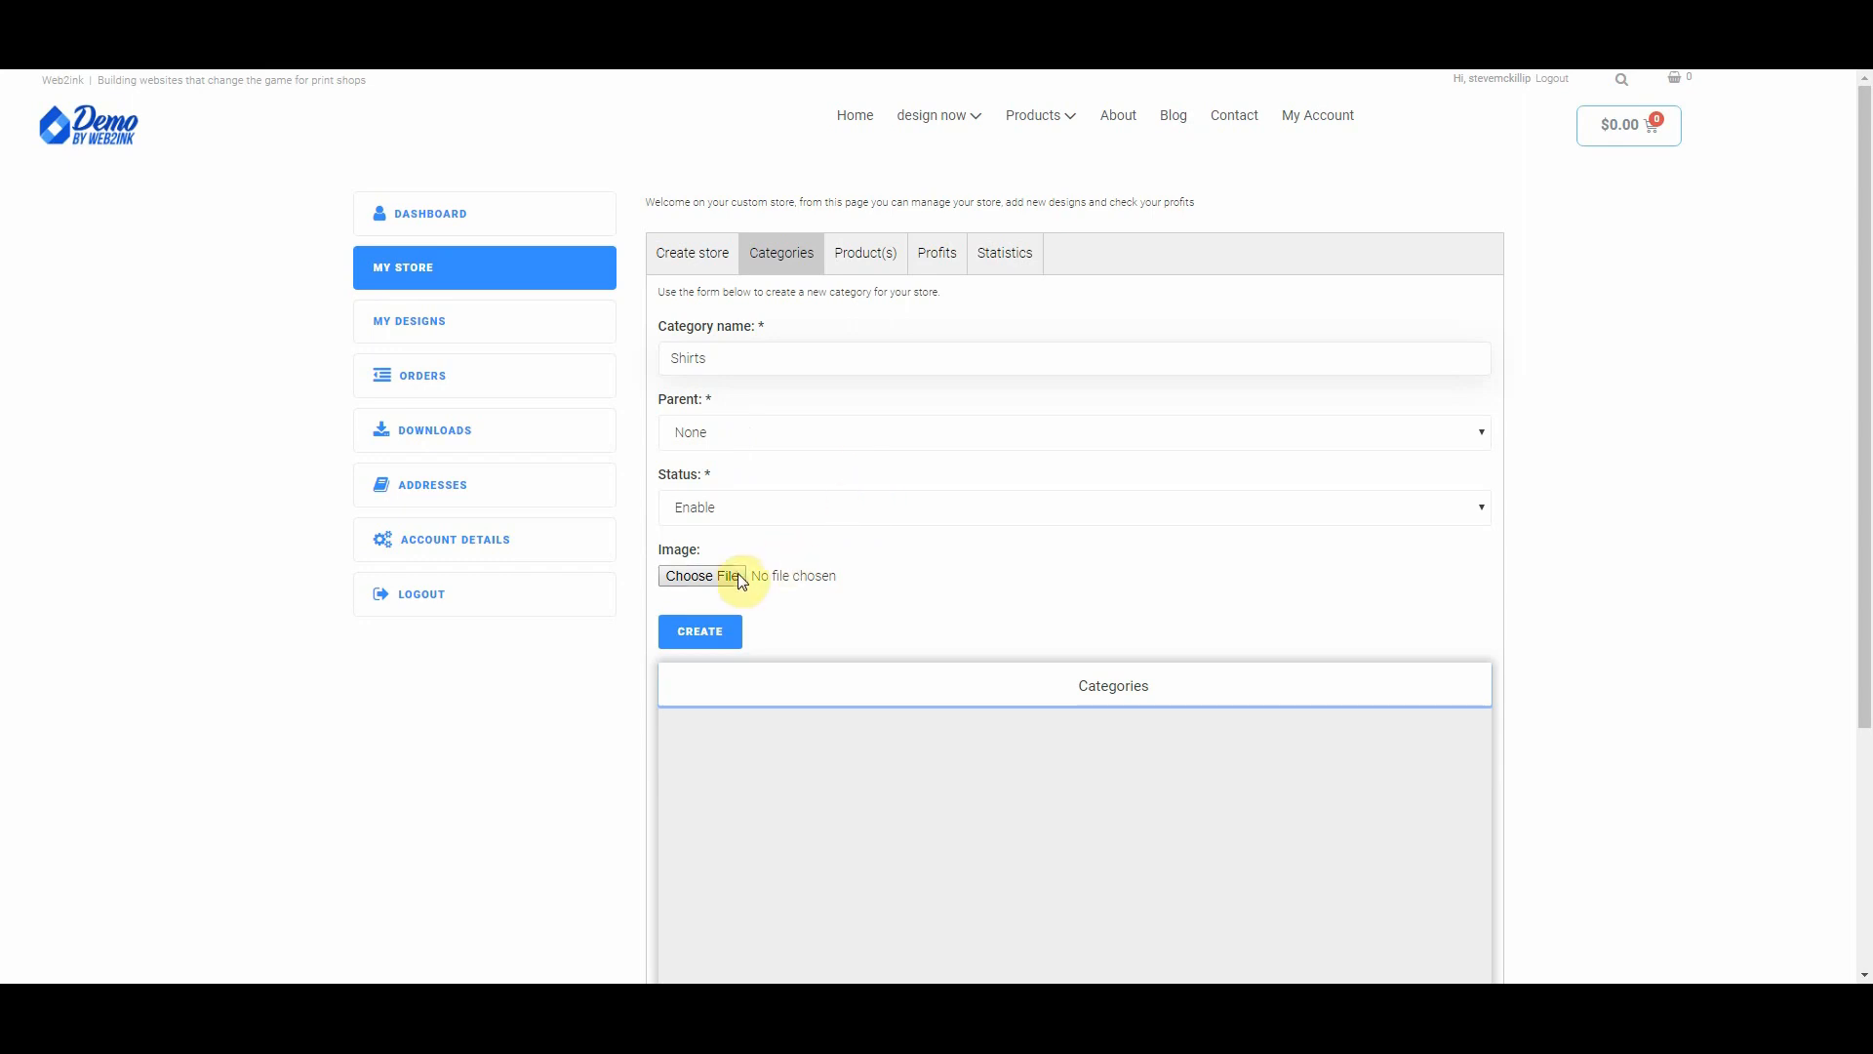
{"action": "scroll", "coordinate": [956, 583], "scroll_direction": "down", "scroll_amount": 2}
{"action": "scroll", "coordinate": [955, 583], "scroll_direction": "up", "scroll_amount": 2}
{"action": "left_click", "coordinate": [715, 632]}
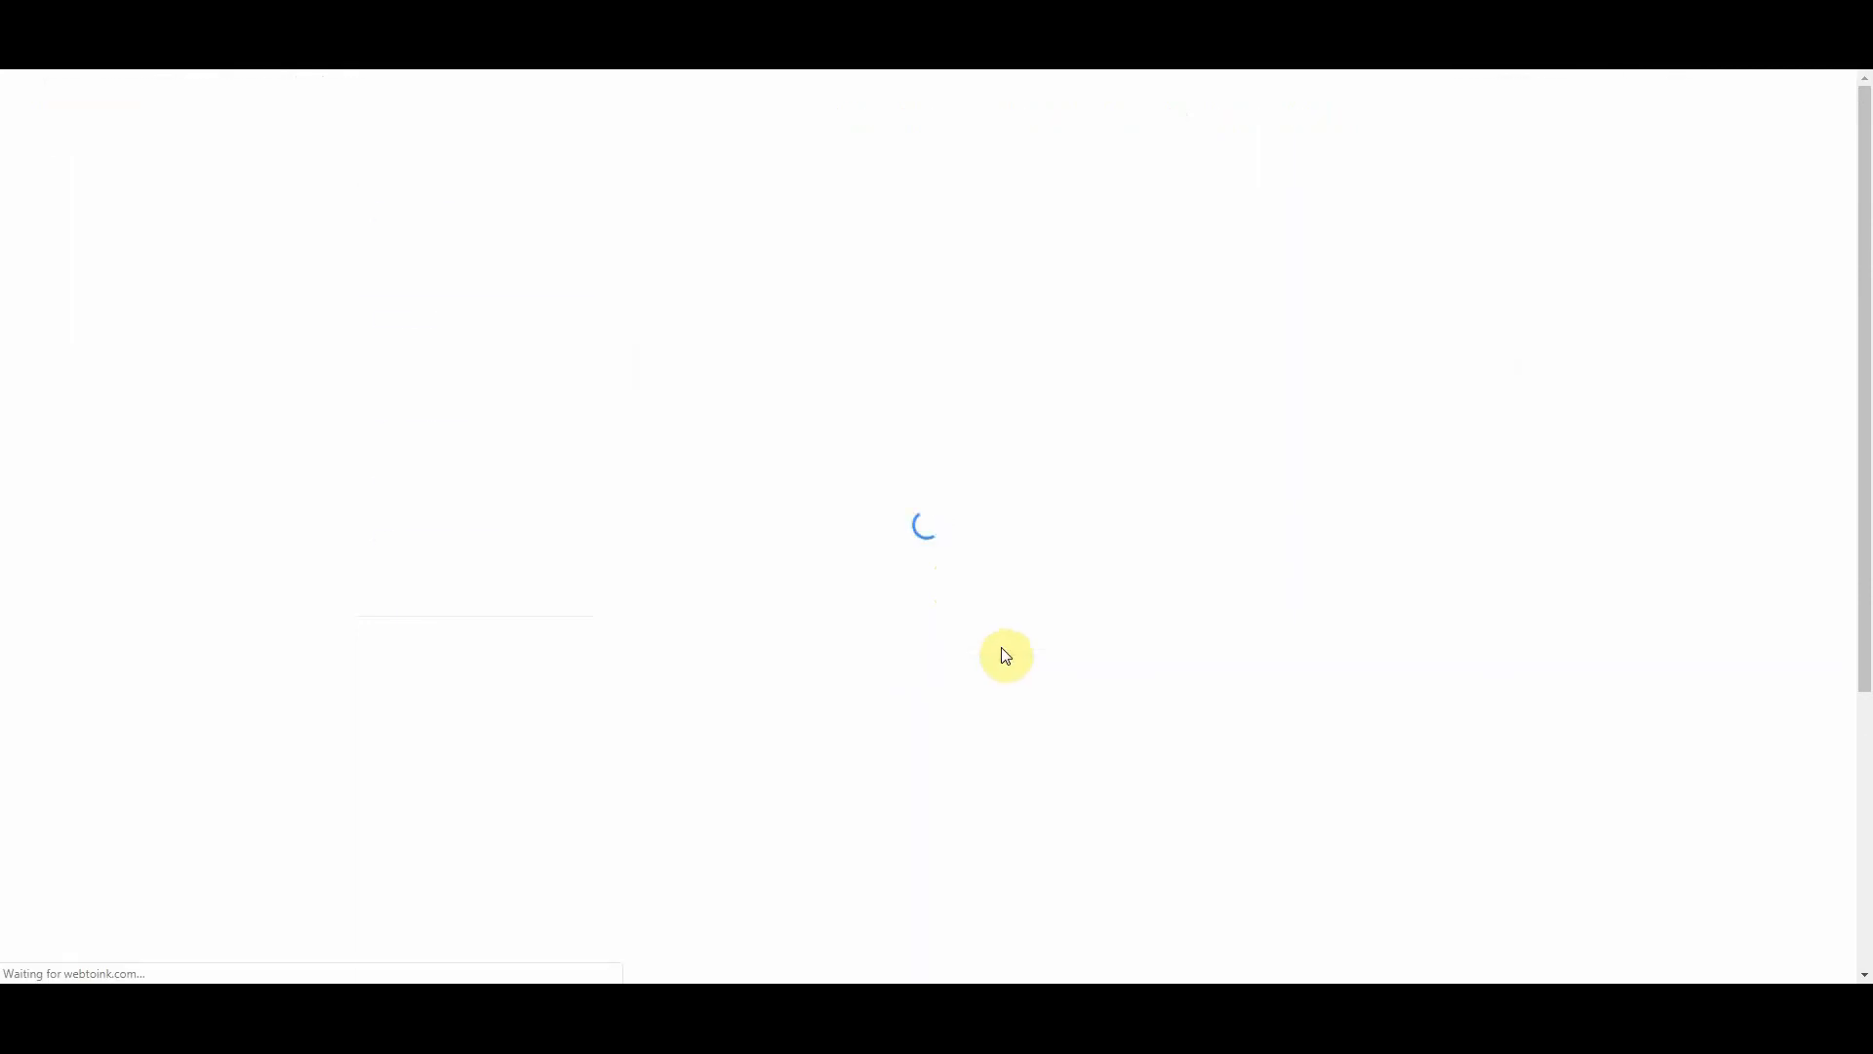
Step: Create a second category named Hats, then view the empty product list
{"action": "scroll", "coordinate": [892, 804], "scroll_direction": "down", "scroll_amount": 4}
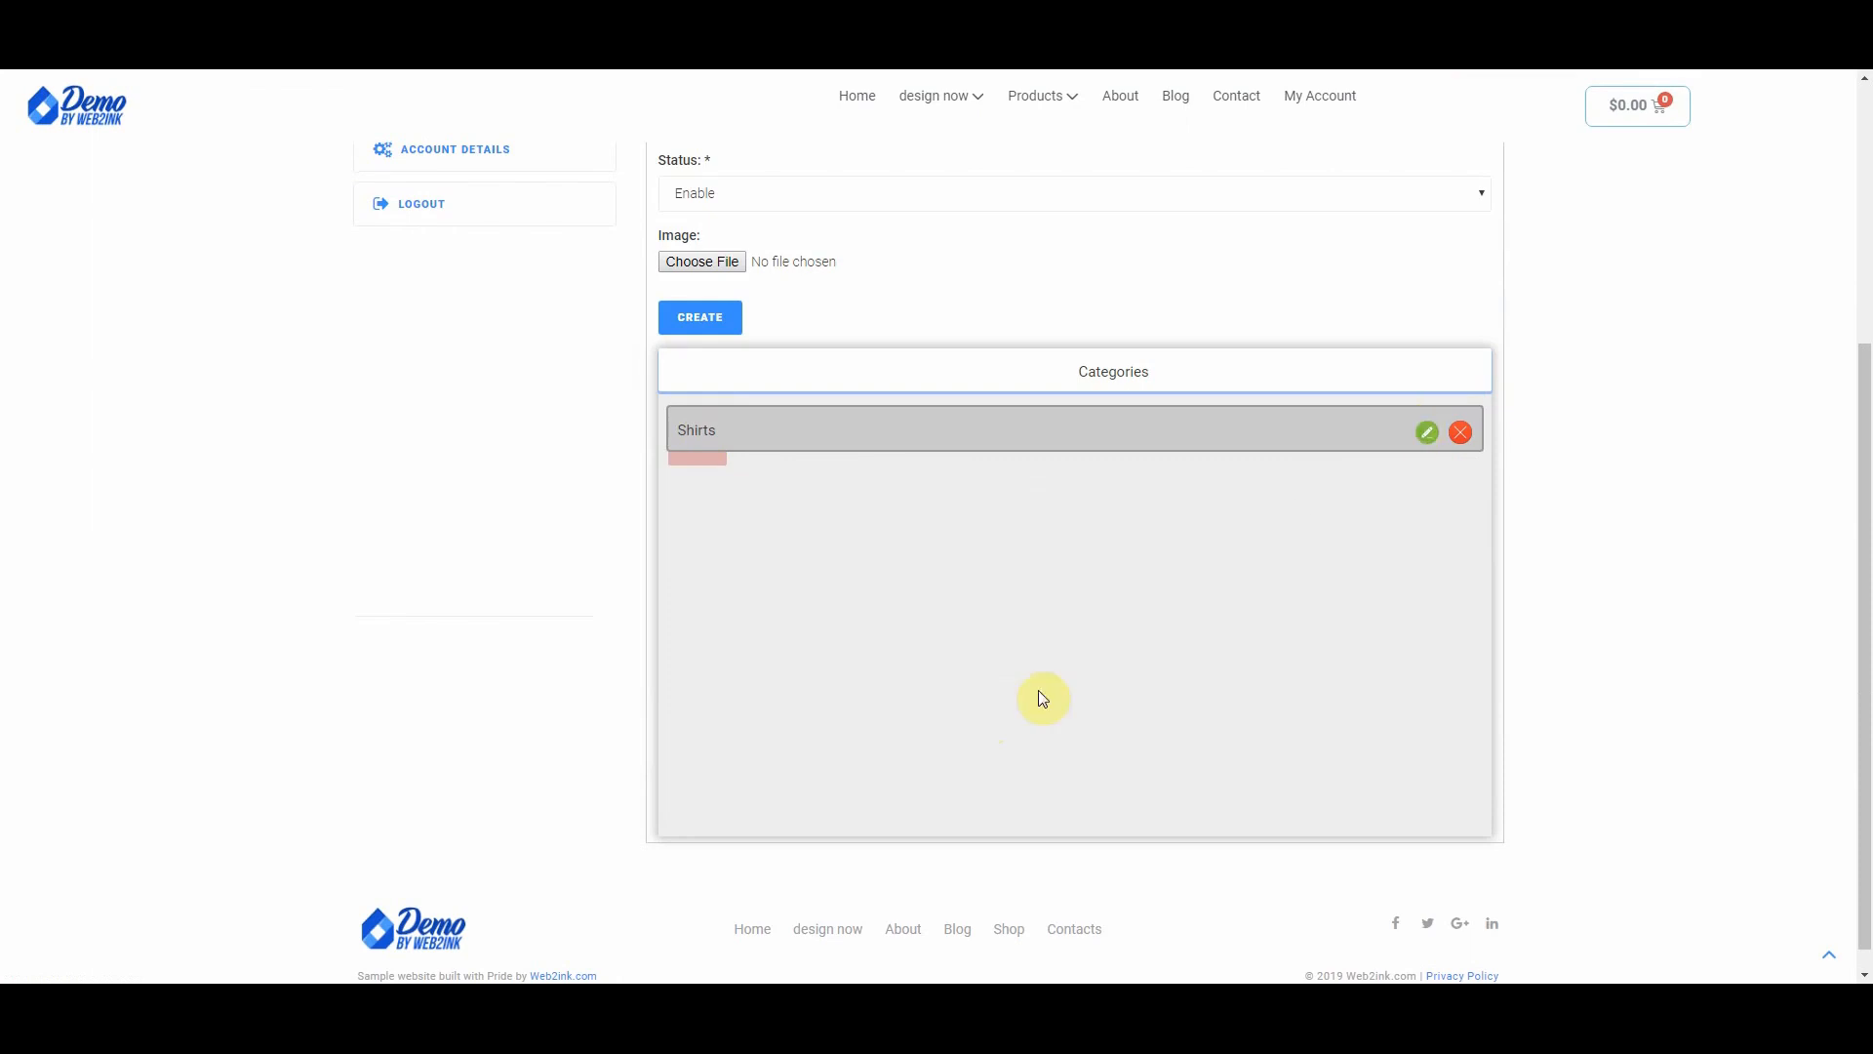
{"action": "scroll", "coordinate": [975, 683], "scroll_direction": "up", "scroll_amount": 3}
{"action": "scroll", "coordinate": [883, 721], "scroll_direction": "up", "scroll_amount": 1}
{"action": "left_click", "coordinate": [738, 431]}
{"action": "type", "text": "Hats"}
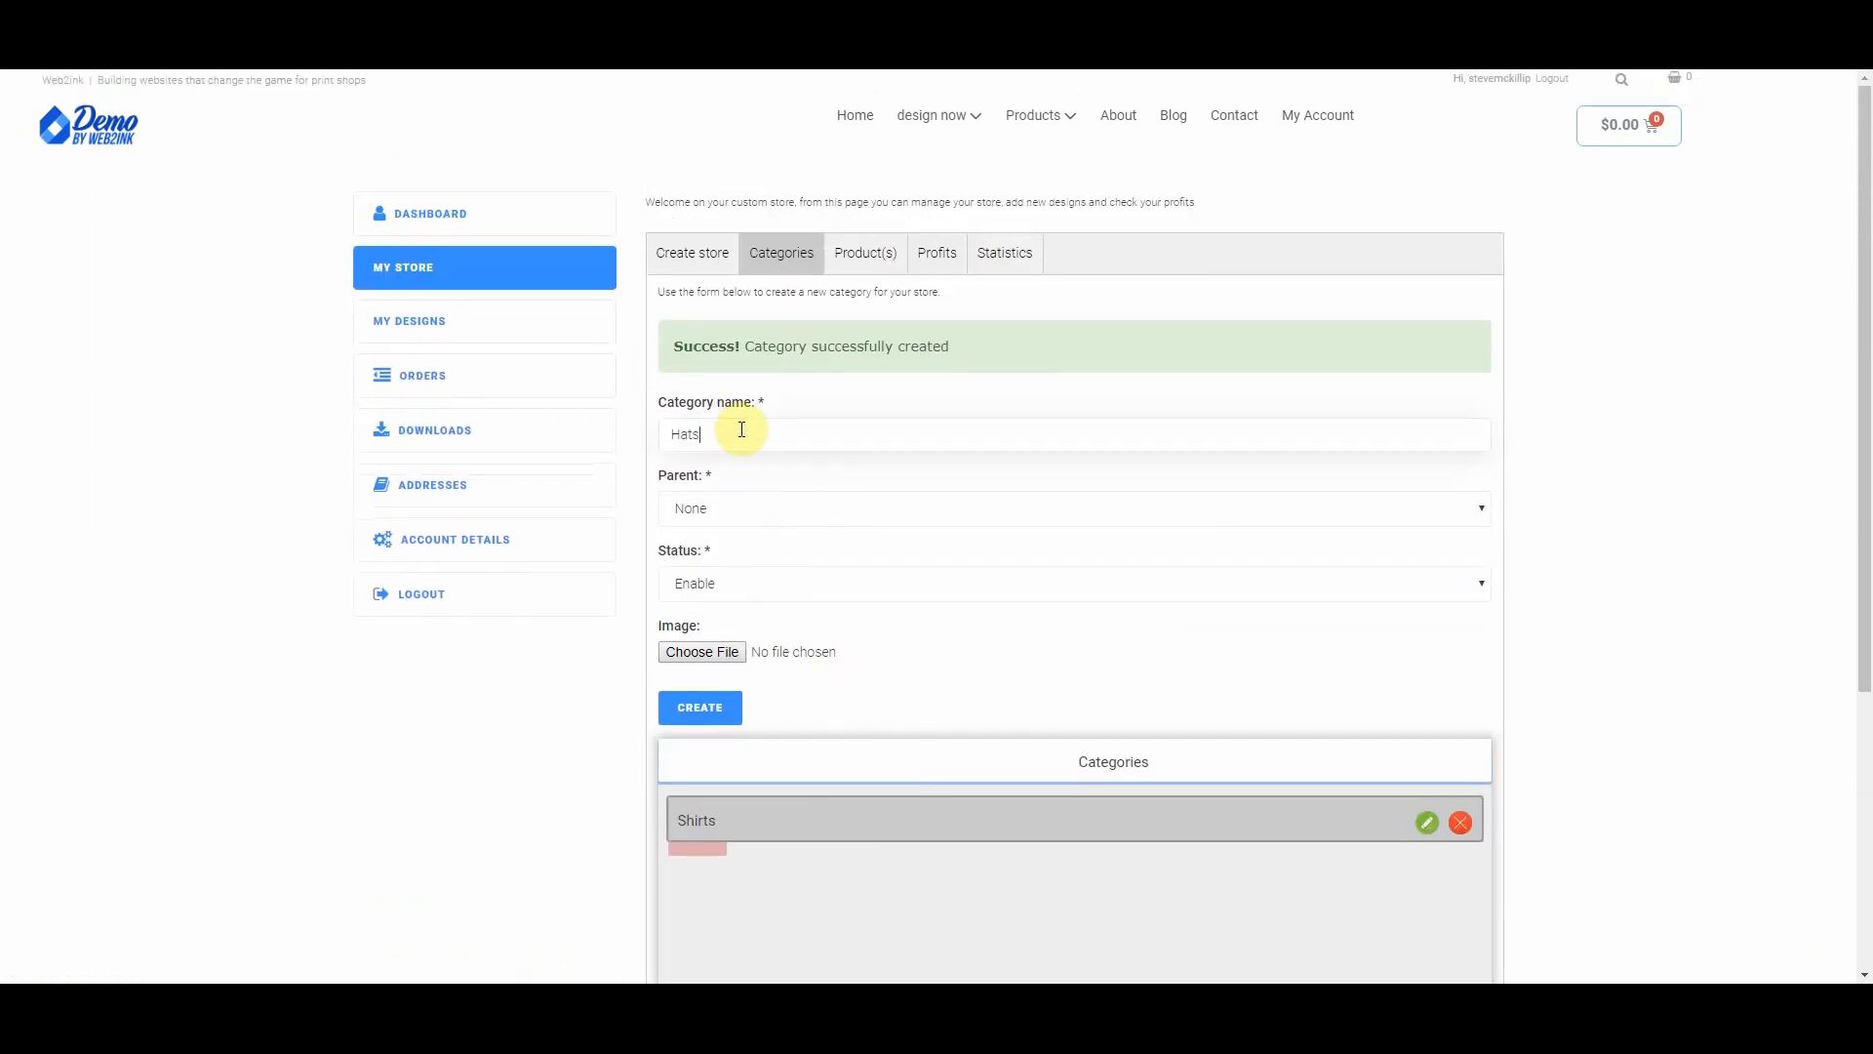
{"action": "left_click", "coordinate": [700, 707]}
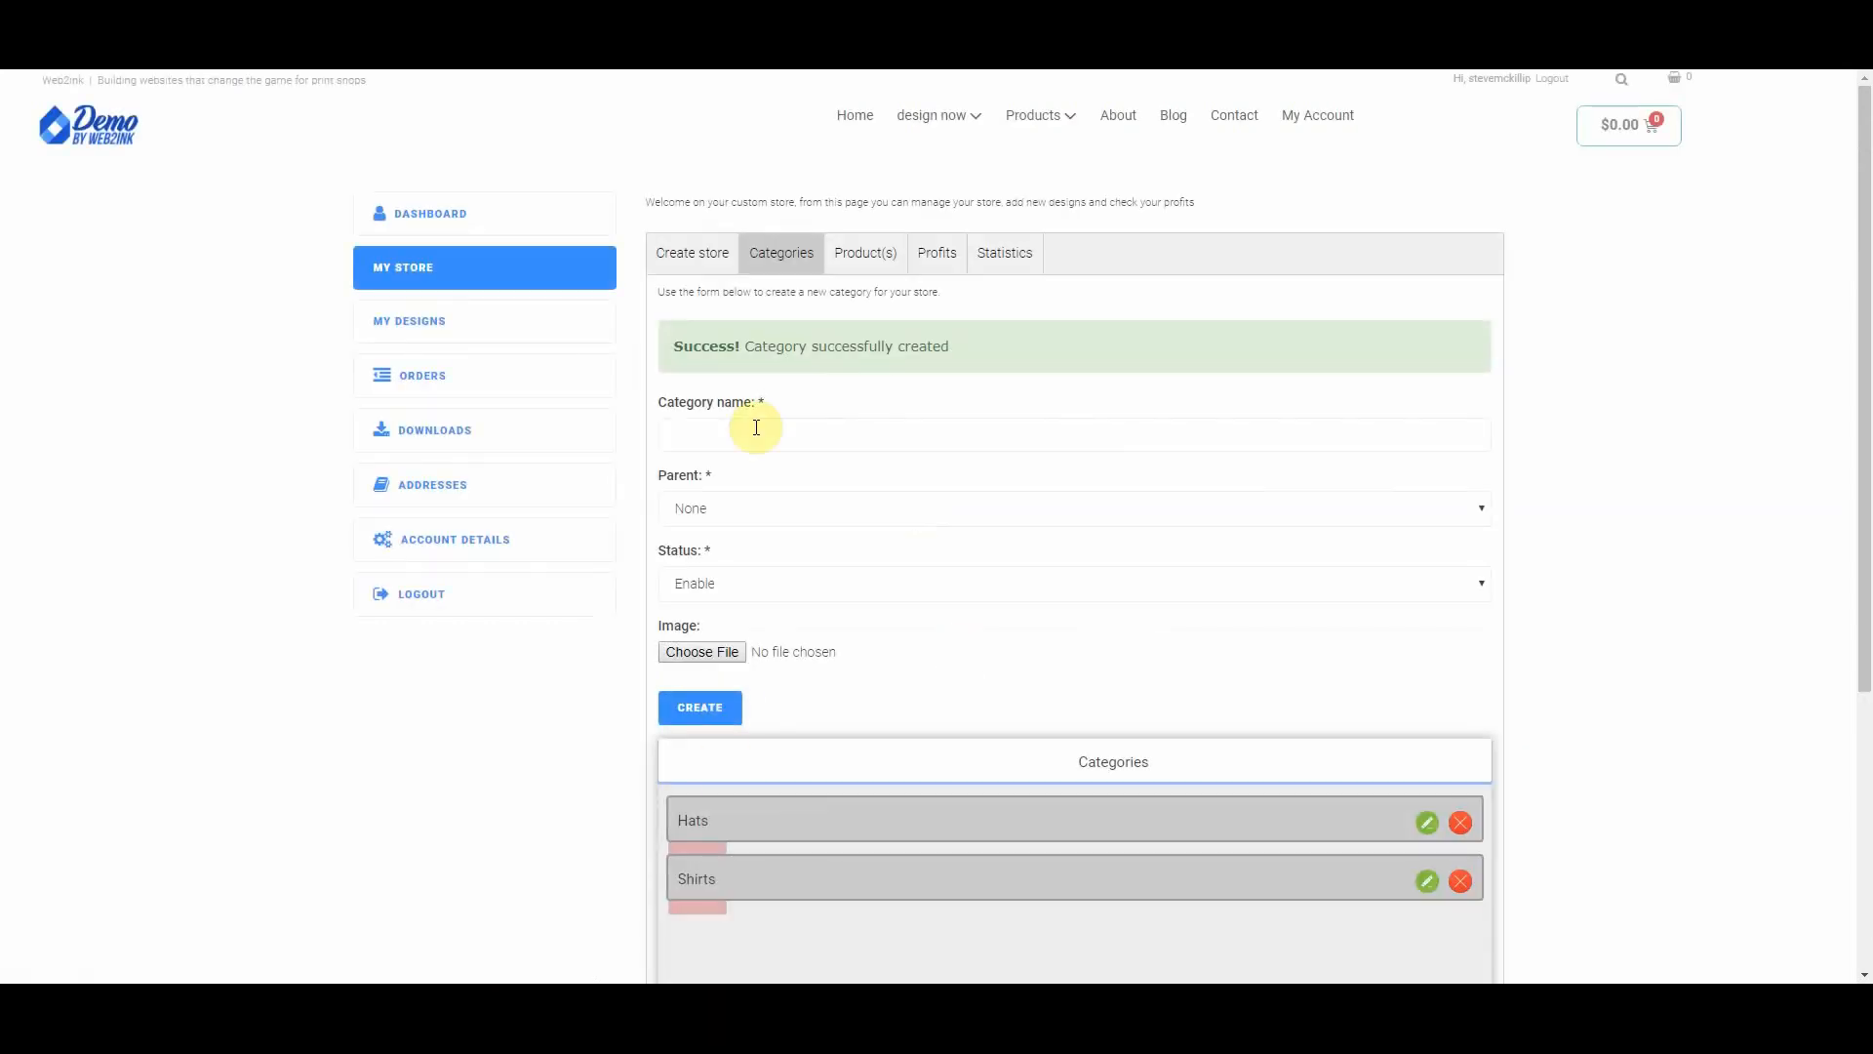
{"action": "left_click", "coordinate": [863, 254]}
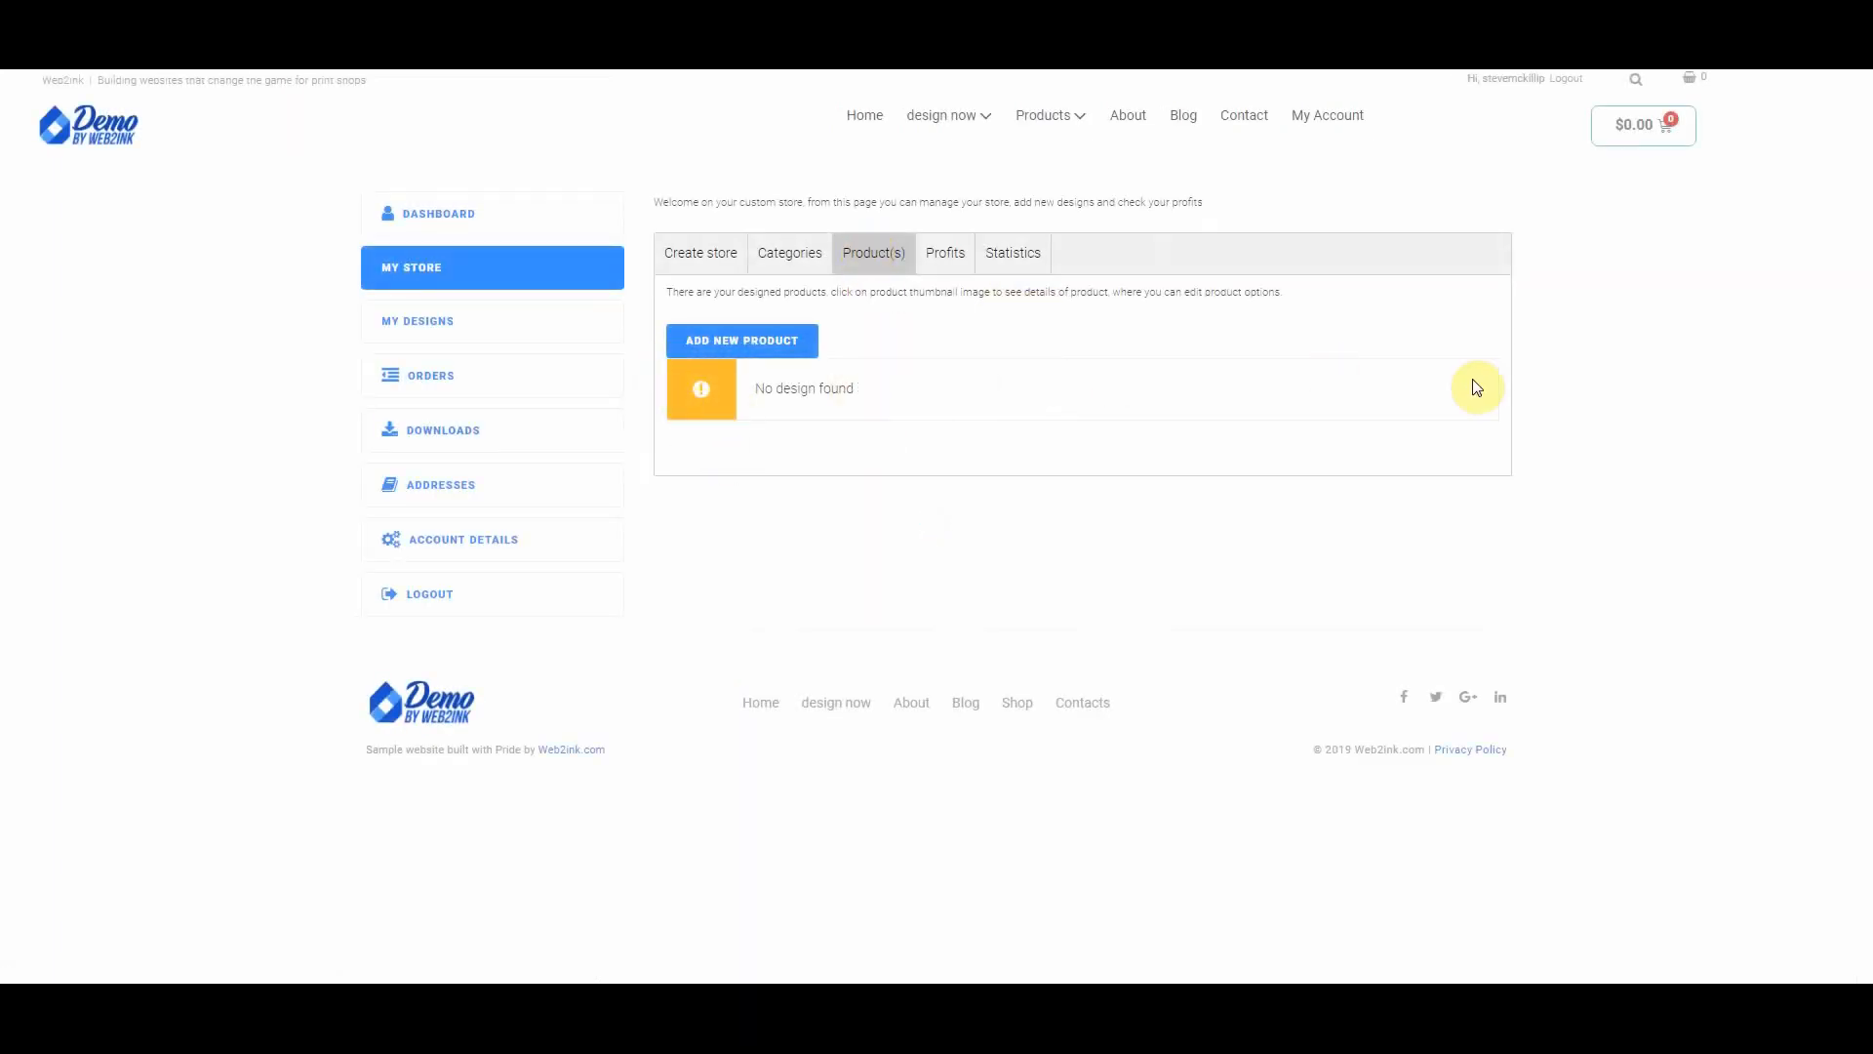
Step: Add a new store product in Add To Store mode using the Duke Washed cap from Headwear
{"action": "left_click", "coordinate": [719, 343]}
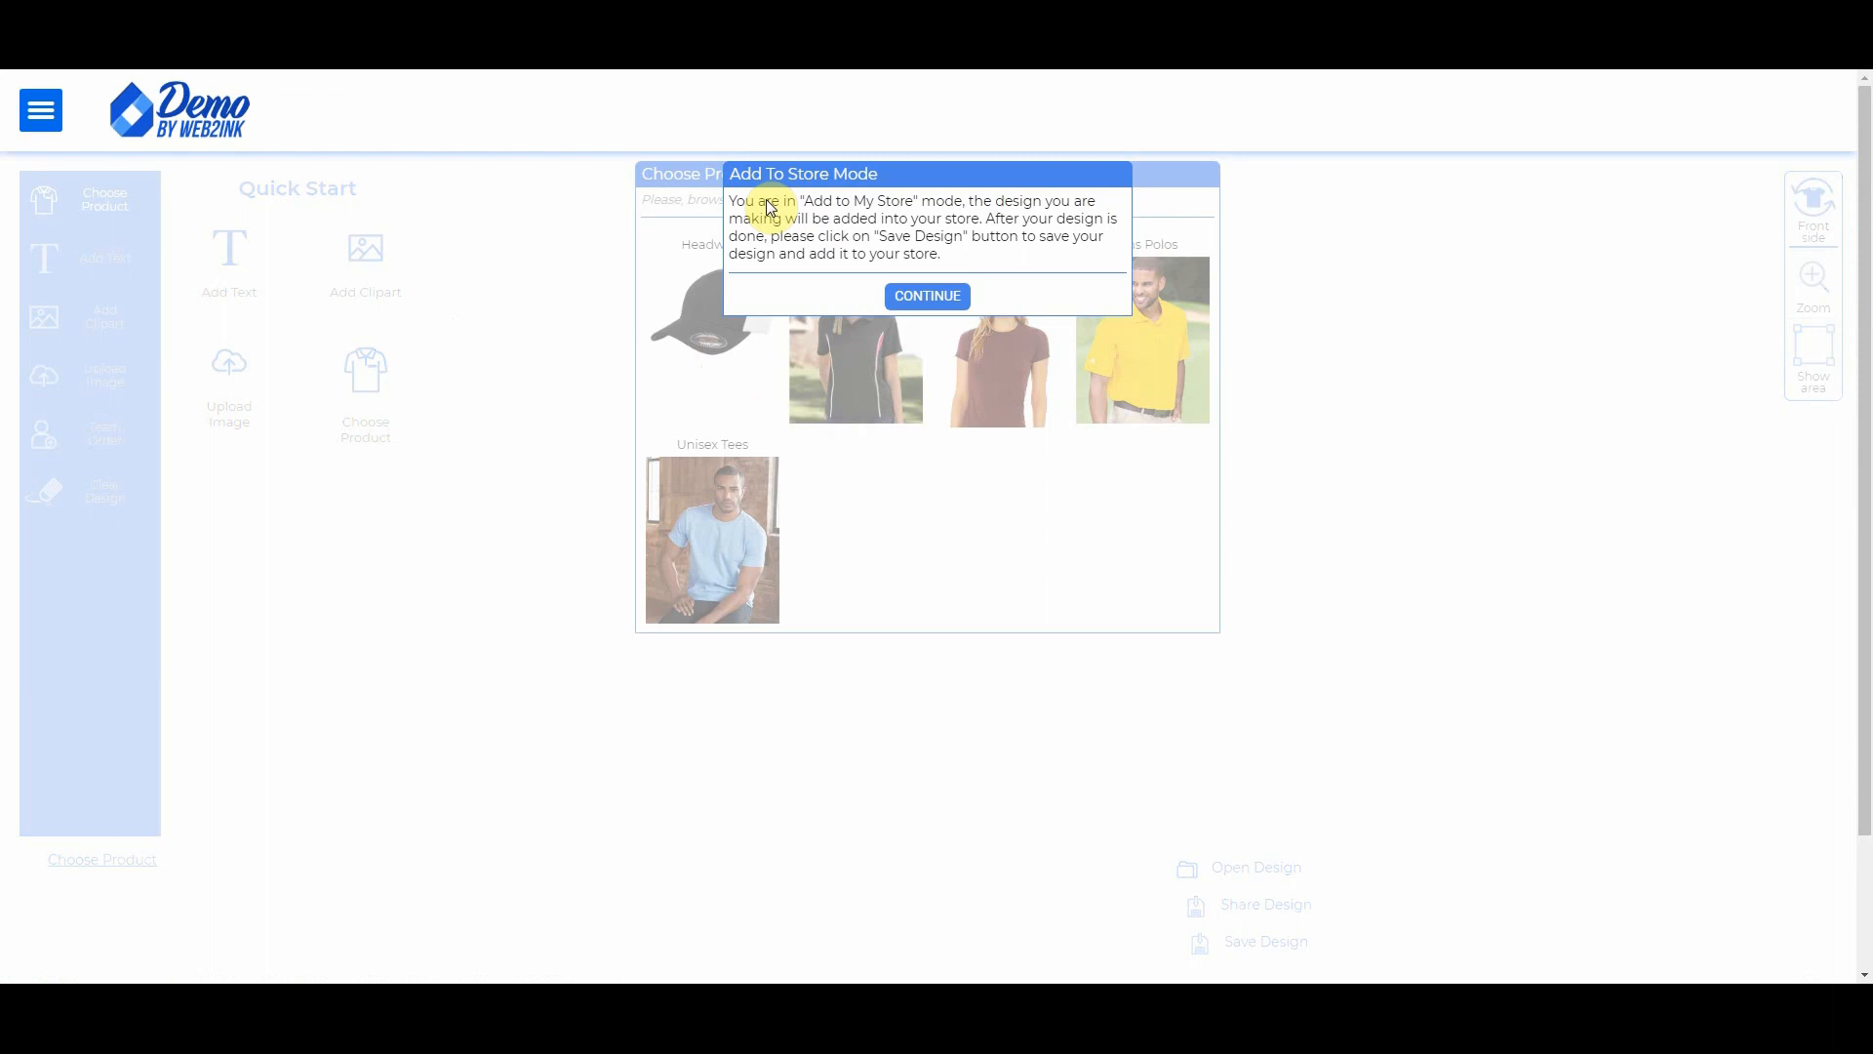
{"action": "left_click", "coordinate": [927, 295]}
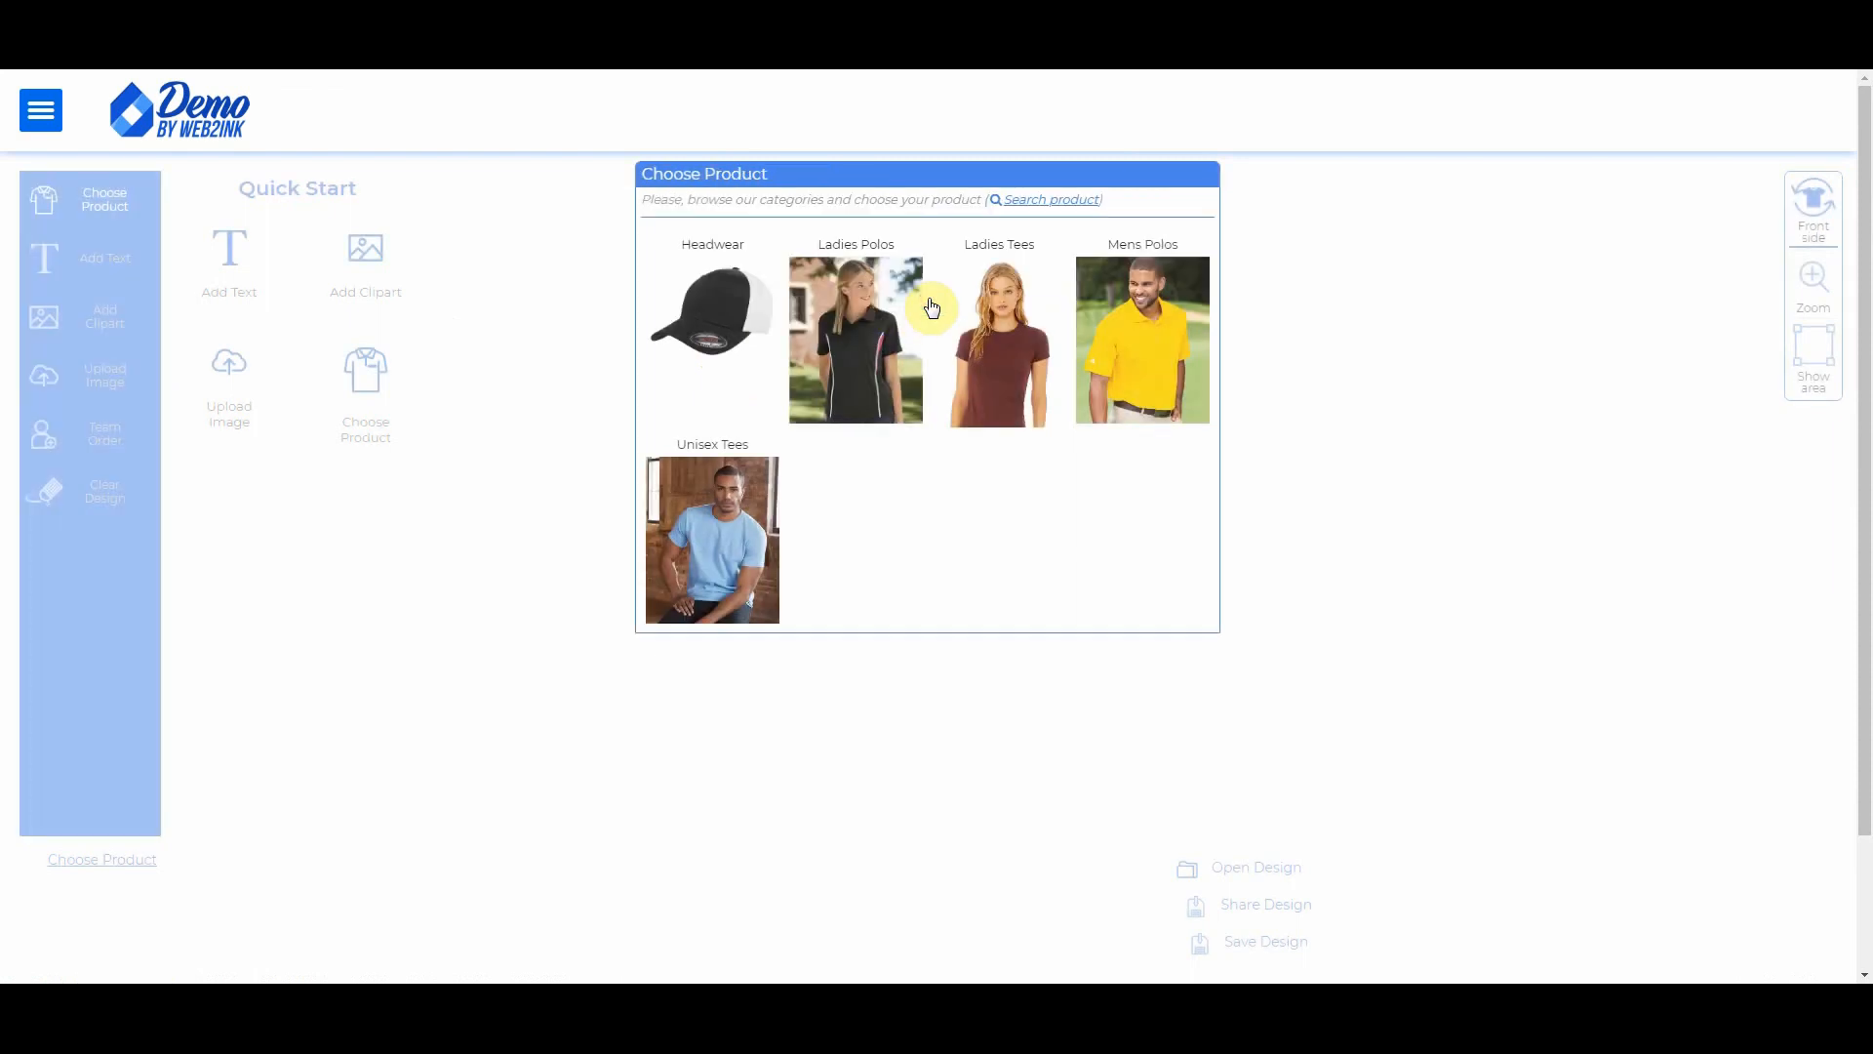
{"action": "left_click", "coordinate": [720, 298]}
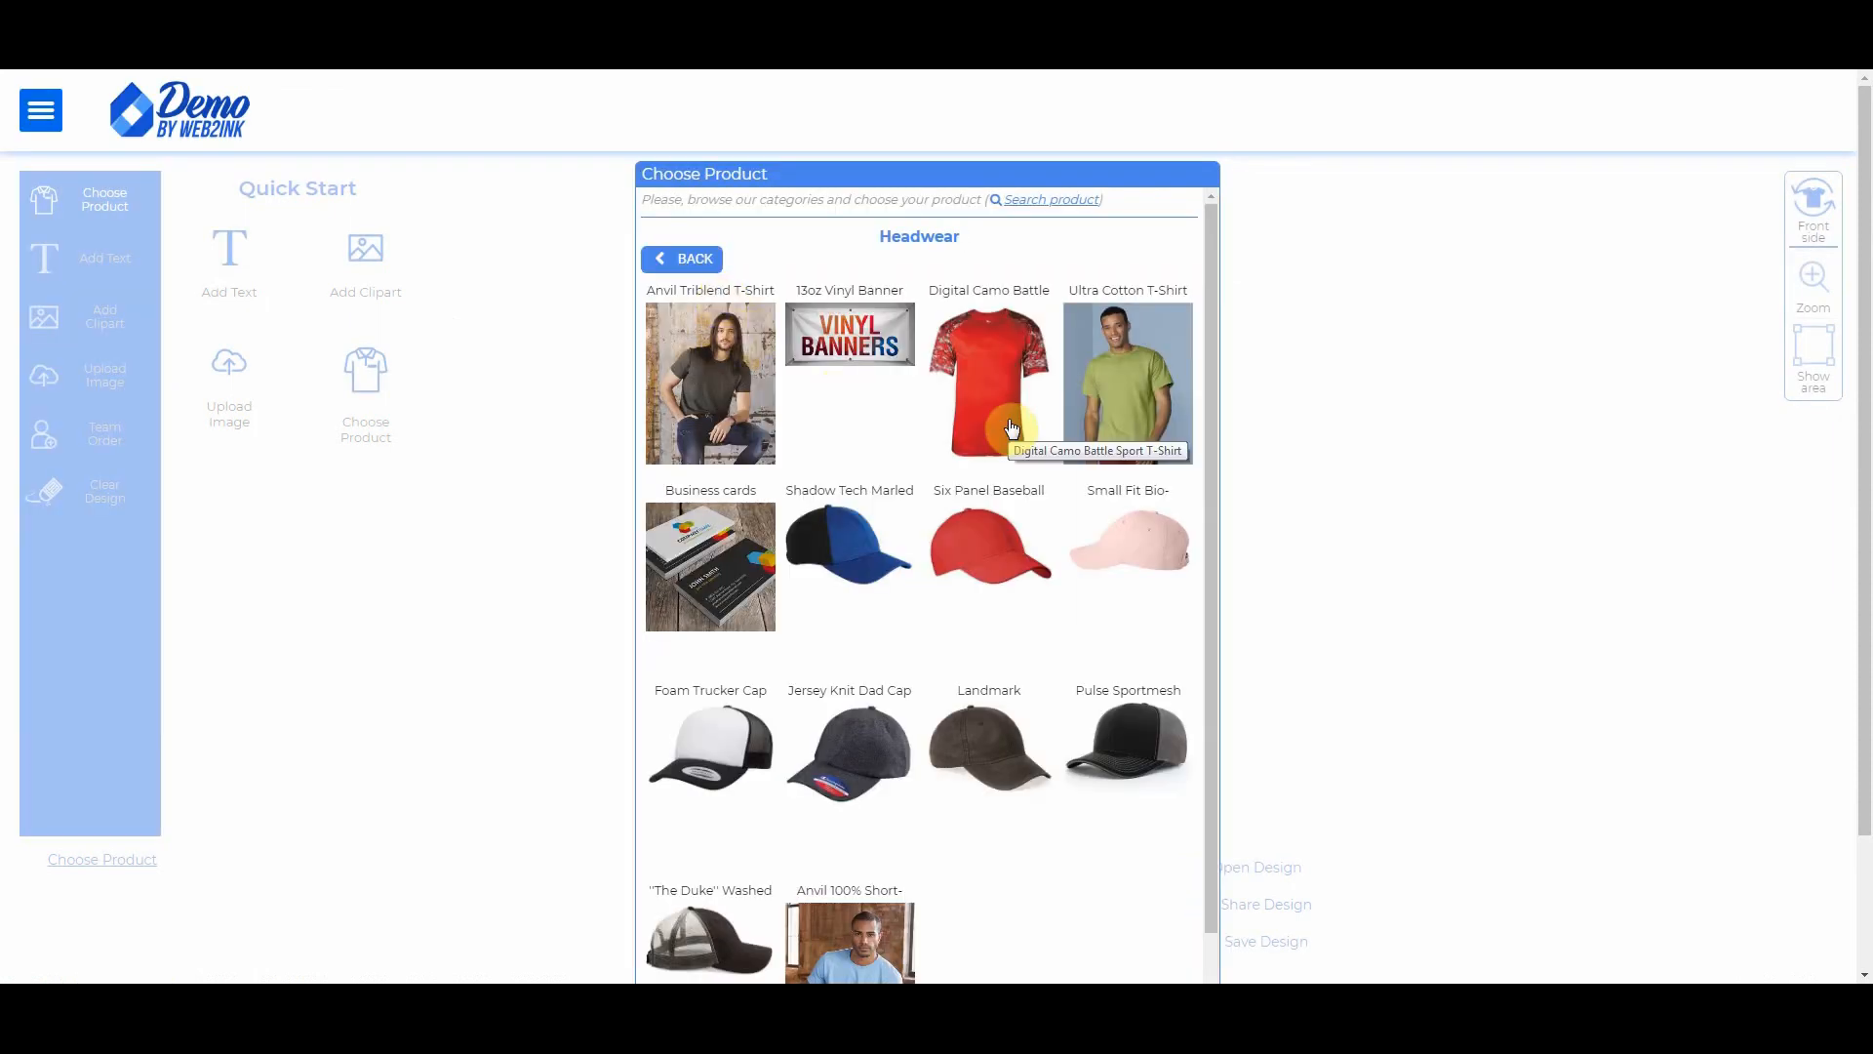
{"action": "scroll", "coordinate": [1013, 429], "scroll_direction": "down", "scroll_amount": 1}
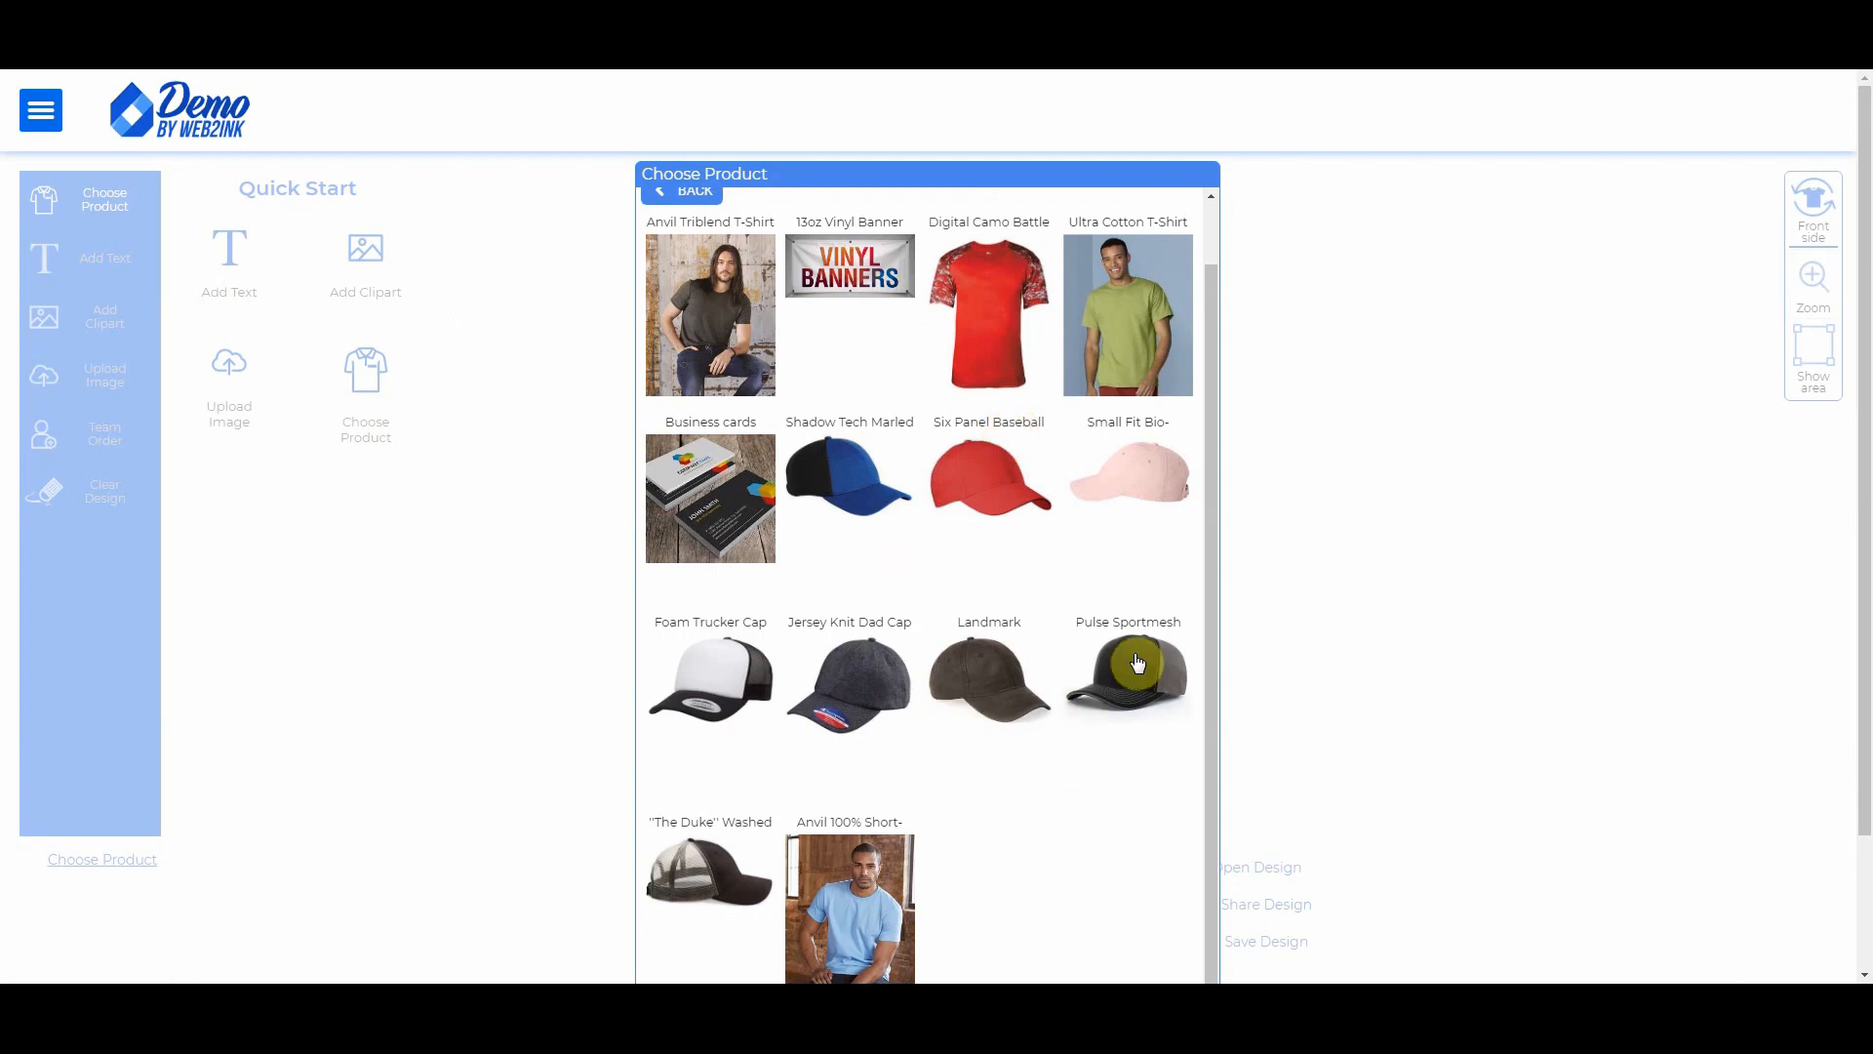
{"action": "left_click", "coordinate": [717, 871]}
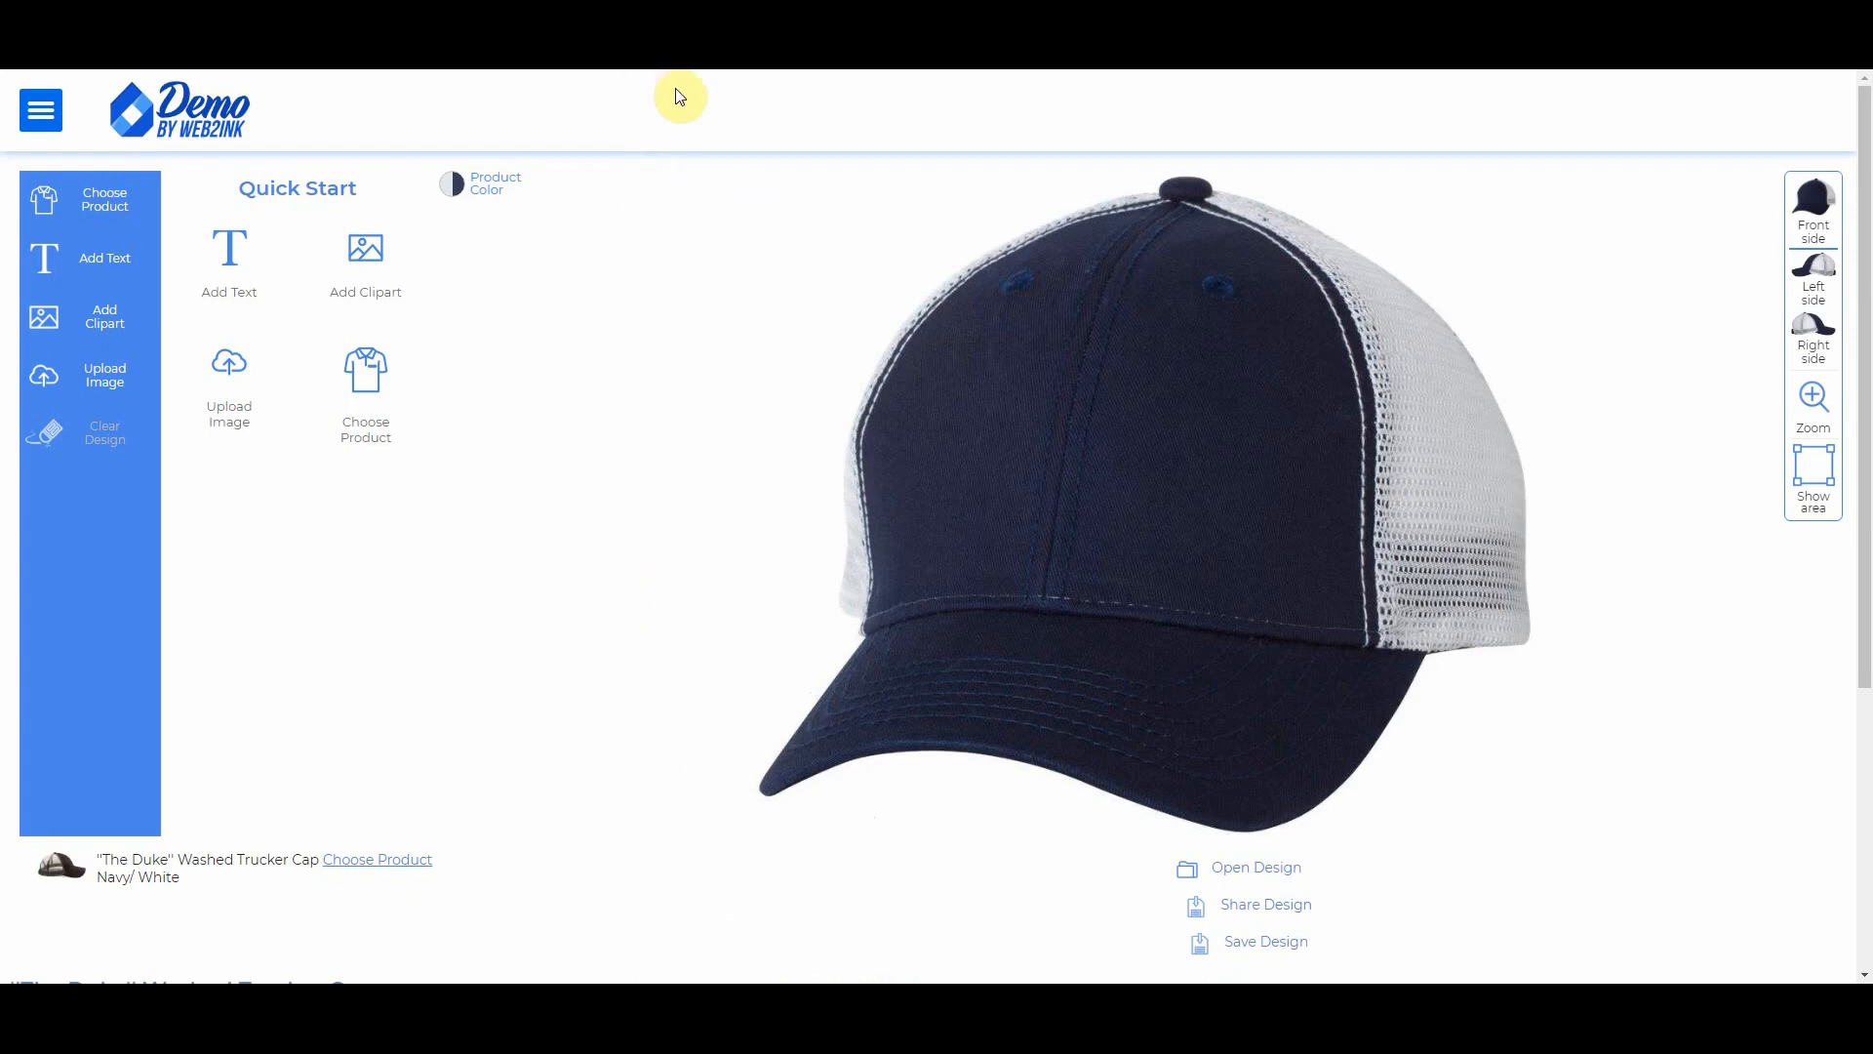
Step: Try green/gold and black/white swatches, settle on Navy/Gold, then start an image upload
{"action": "left_click", "coordinate": [457, 186]}
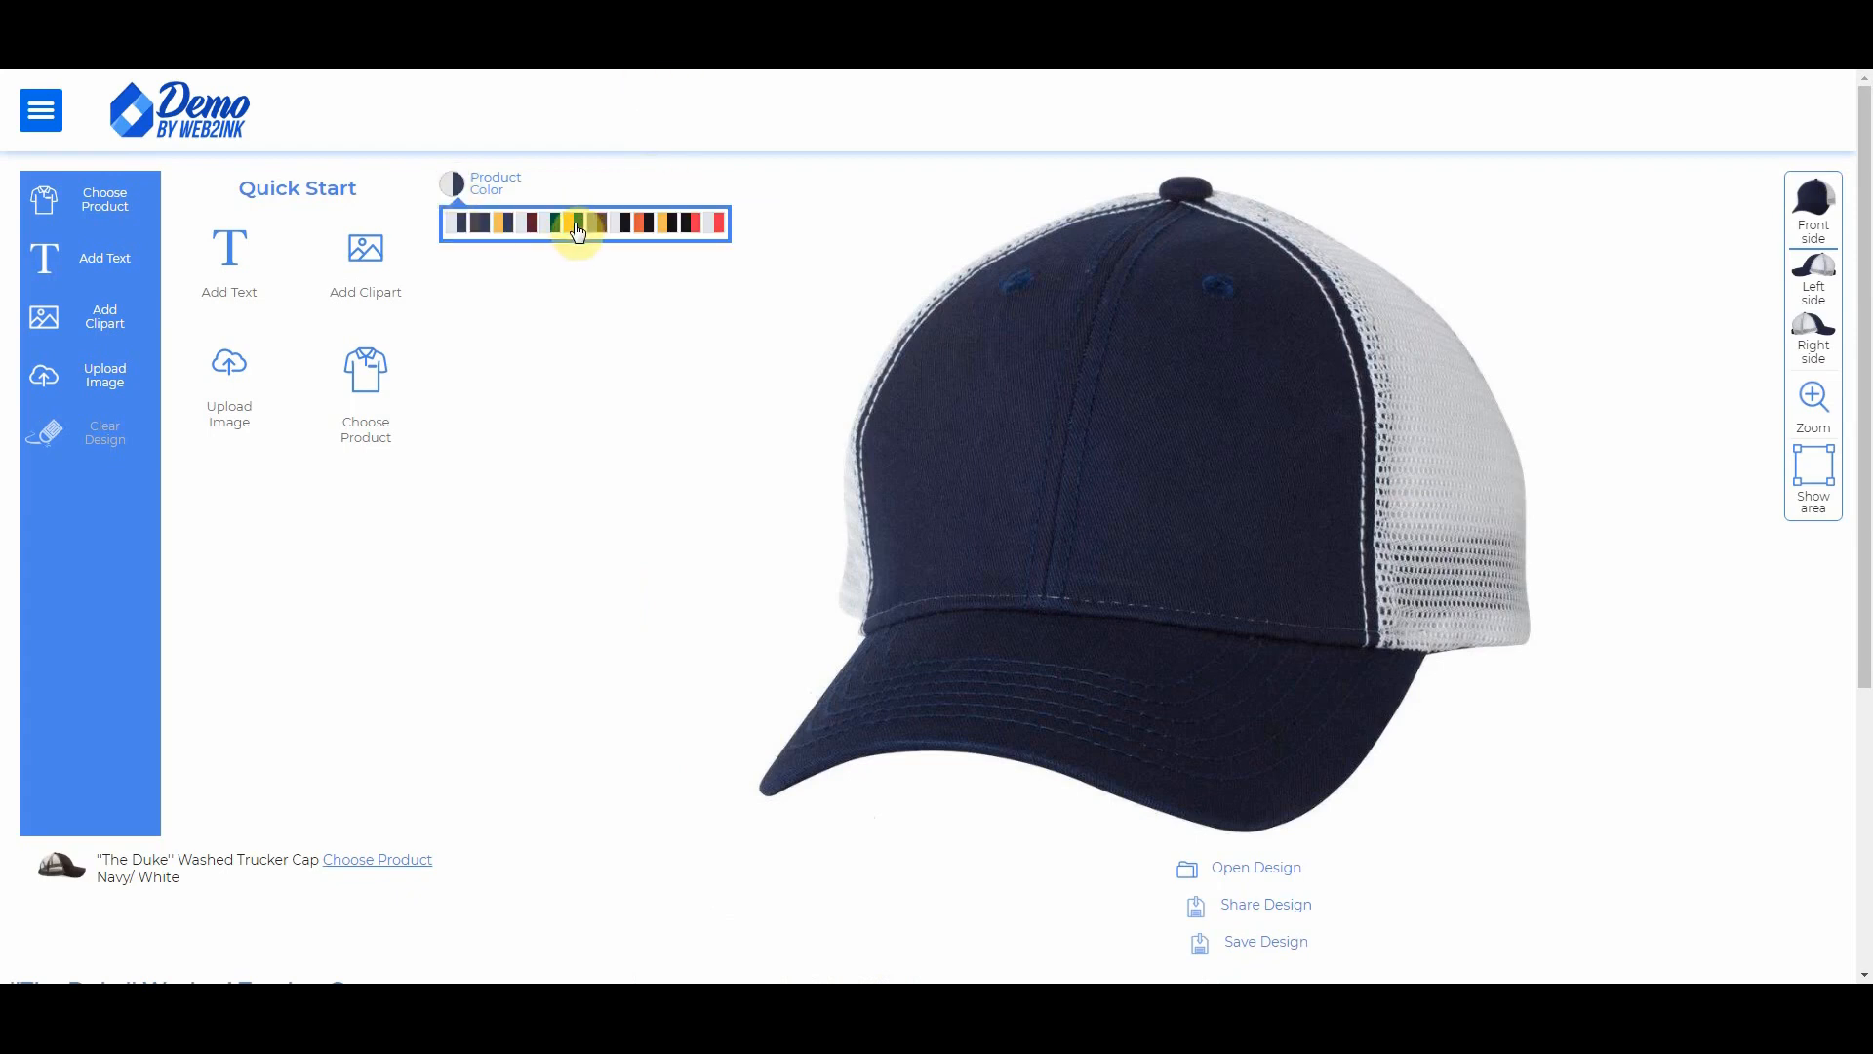
{"action": "left_click", "coordinate": [578, 227]}
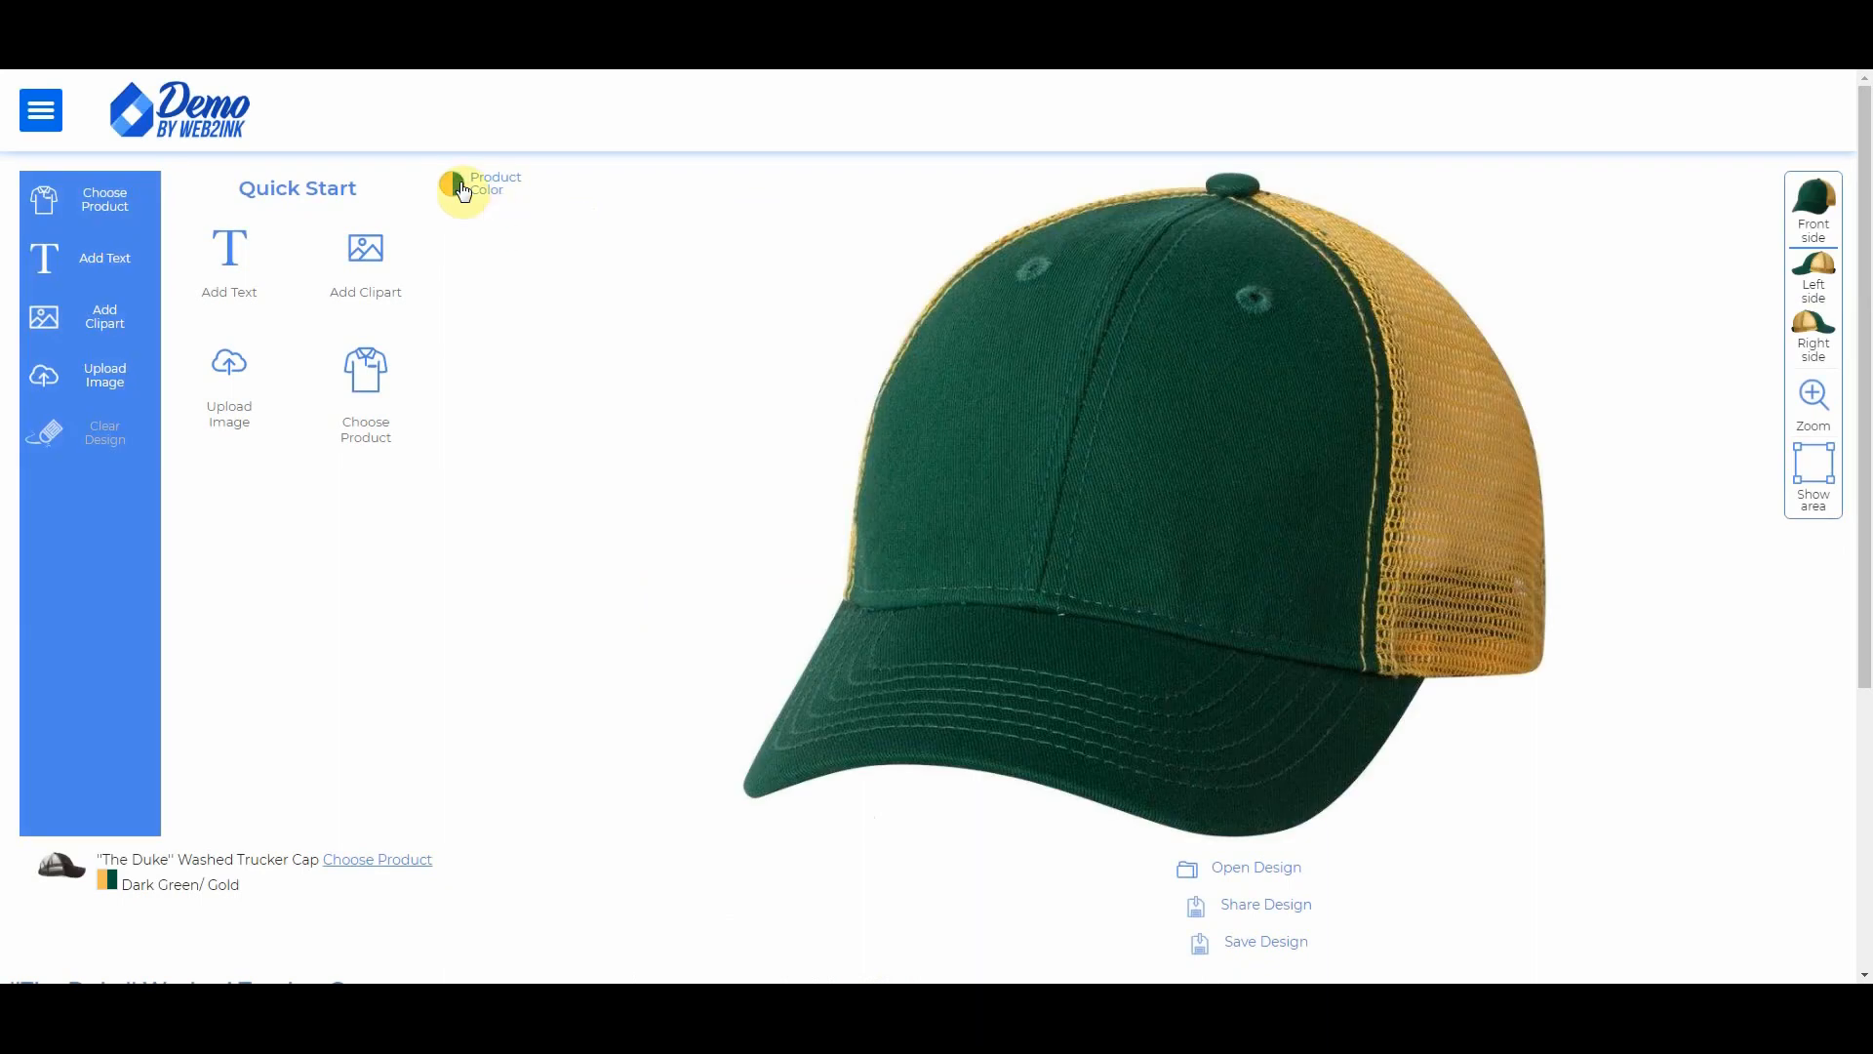
{"action": "left_click", "coordinate": [458, 185]}
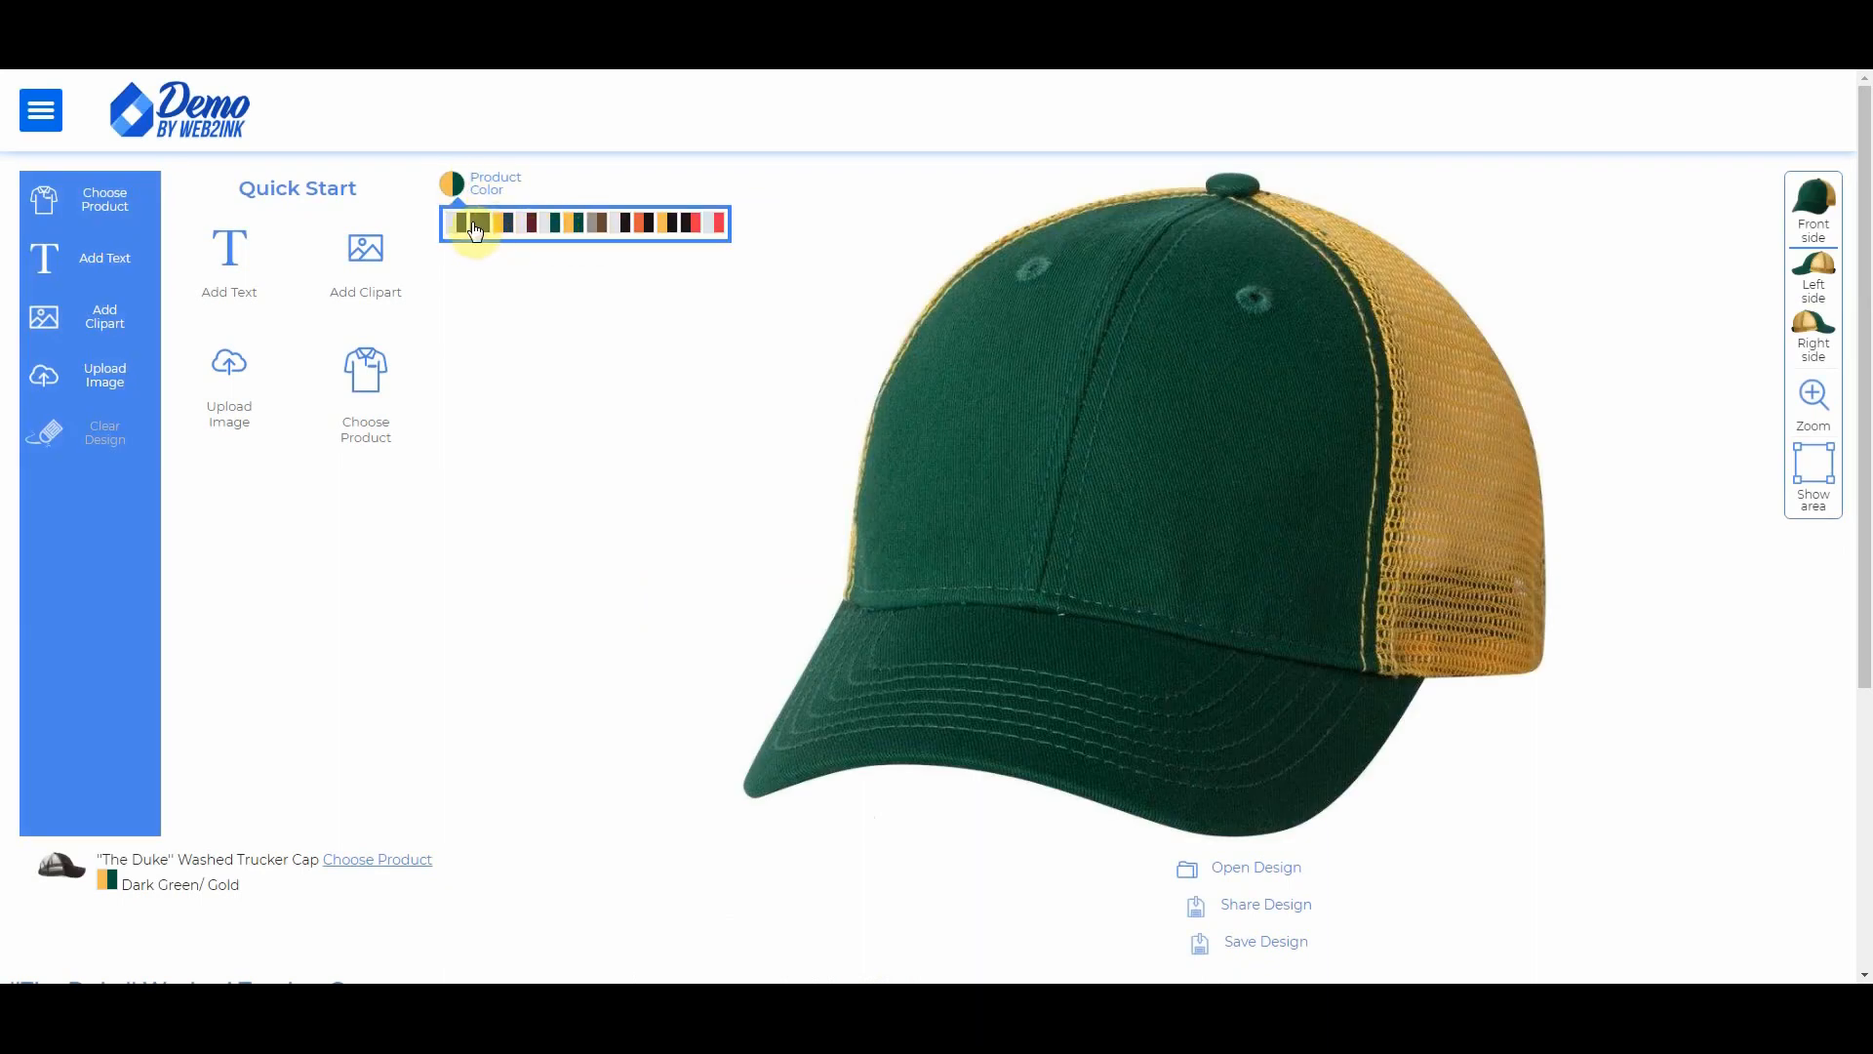
{"action": "left_click", "coordinate": [622, 231]}
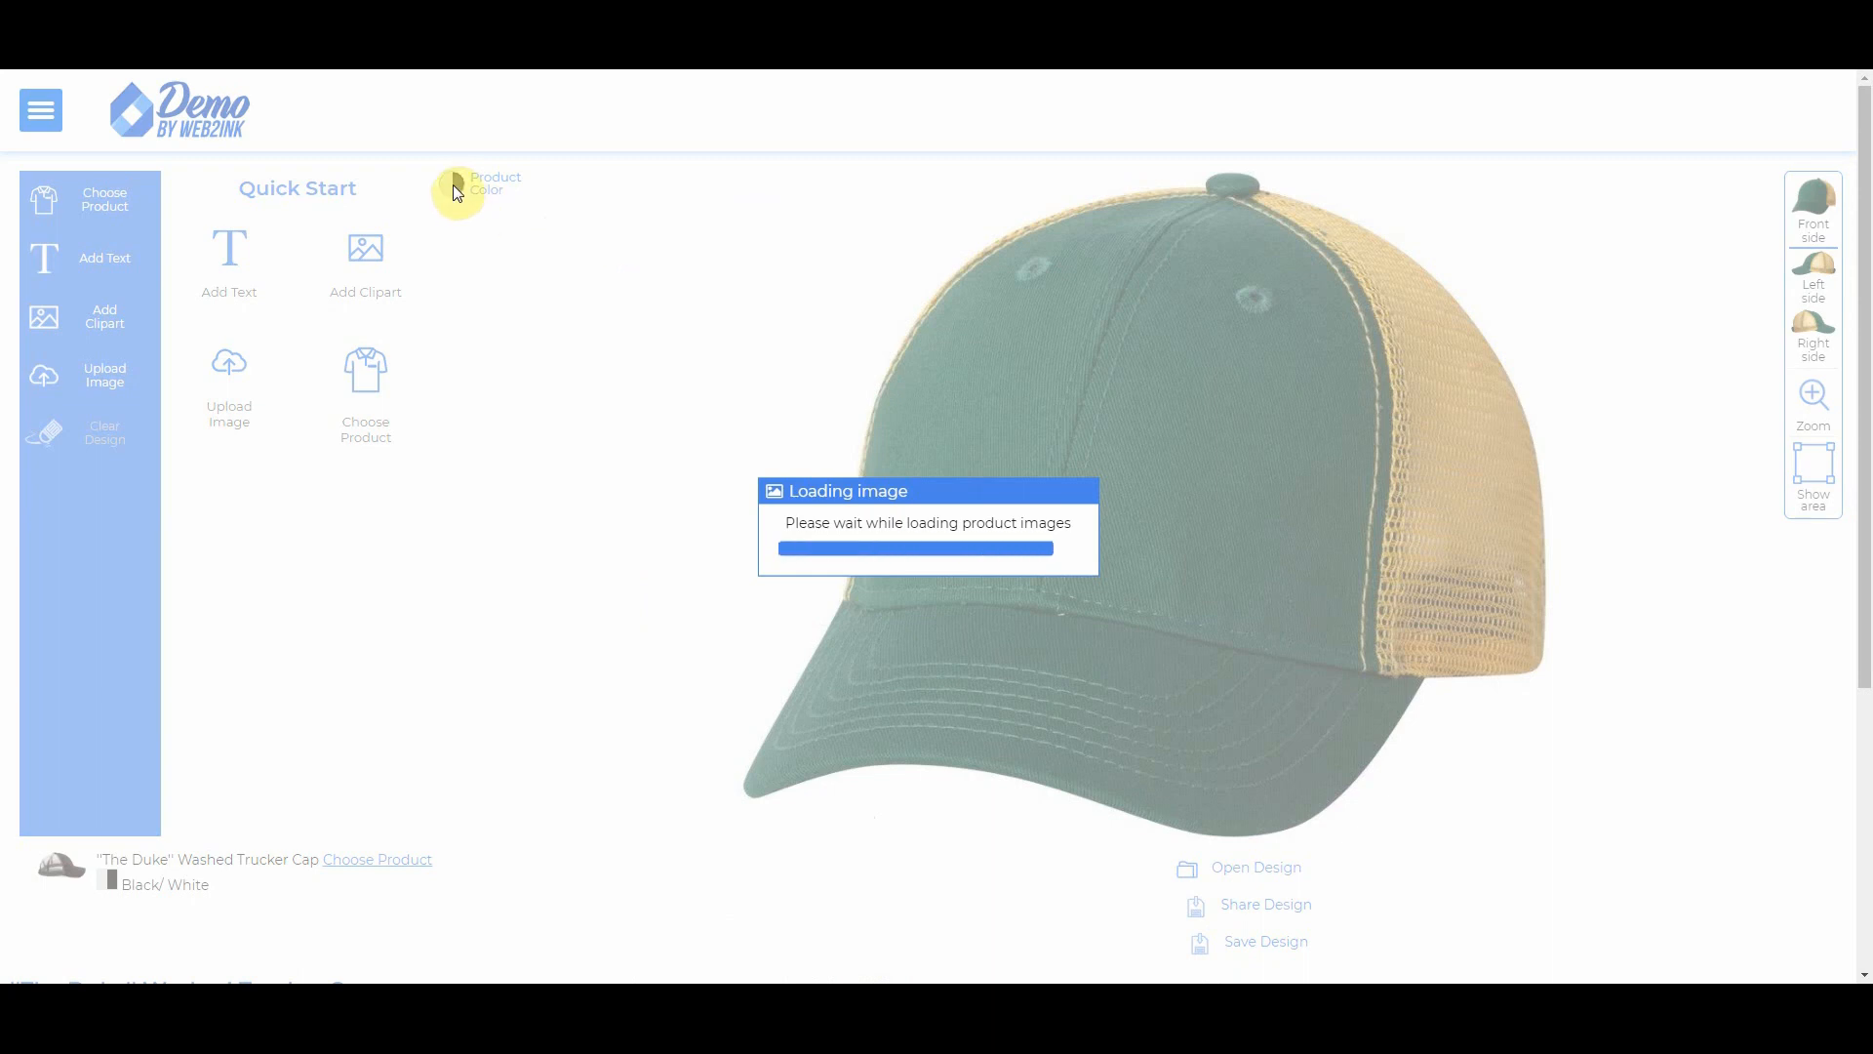
{"action": "left_click", "coordinate": [454, 187]}
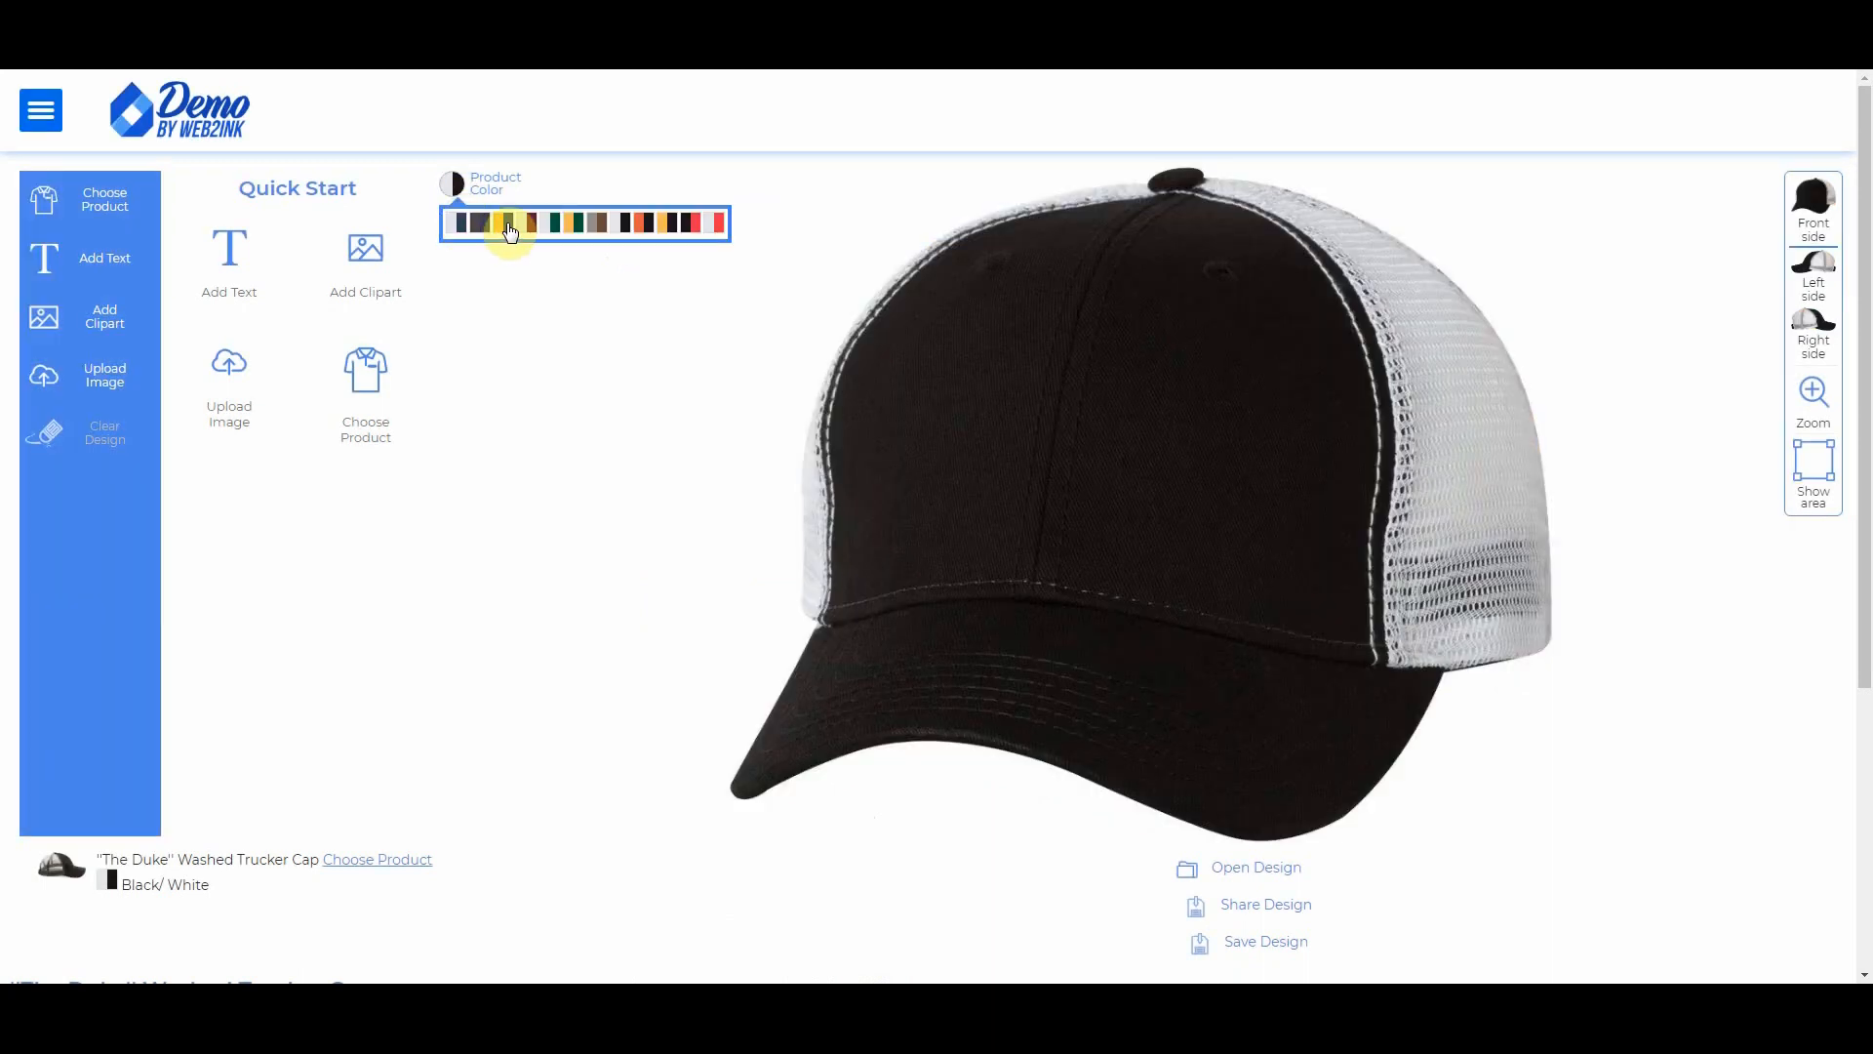
{"action": "left_click", "coordinate": [504, 229]}
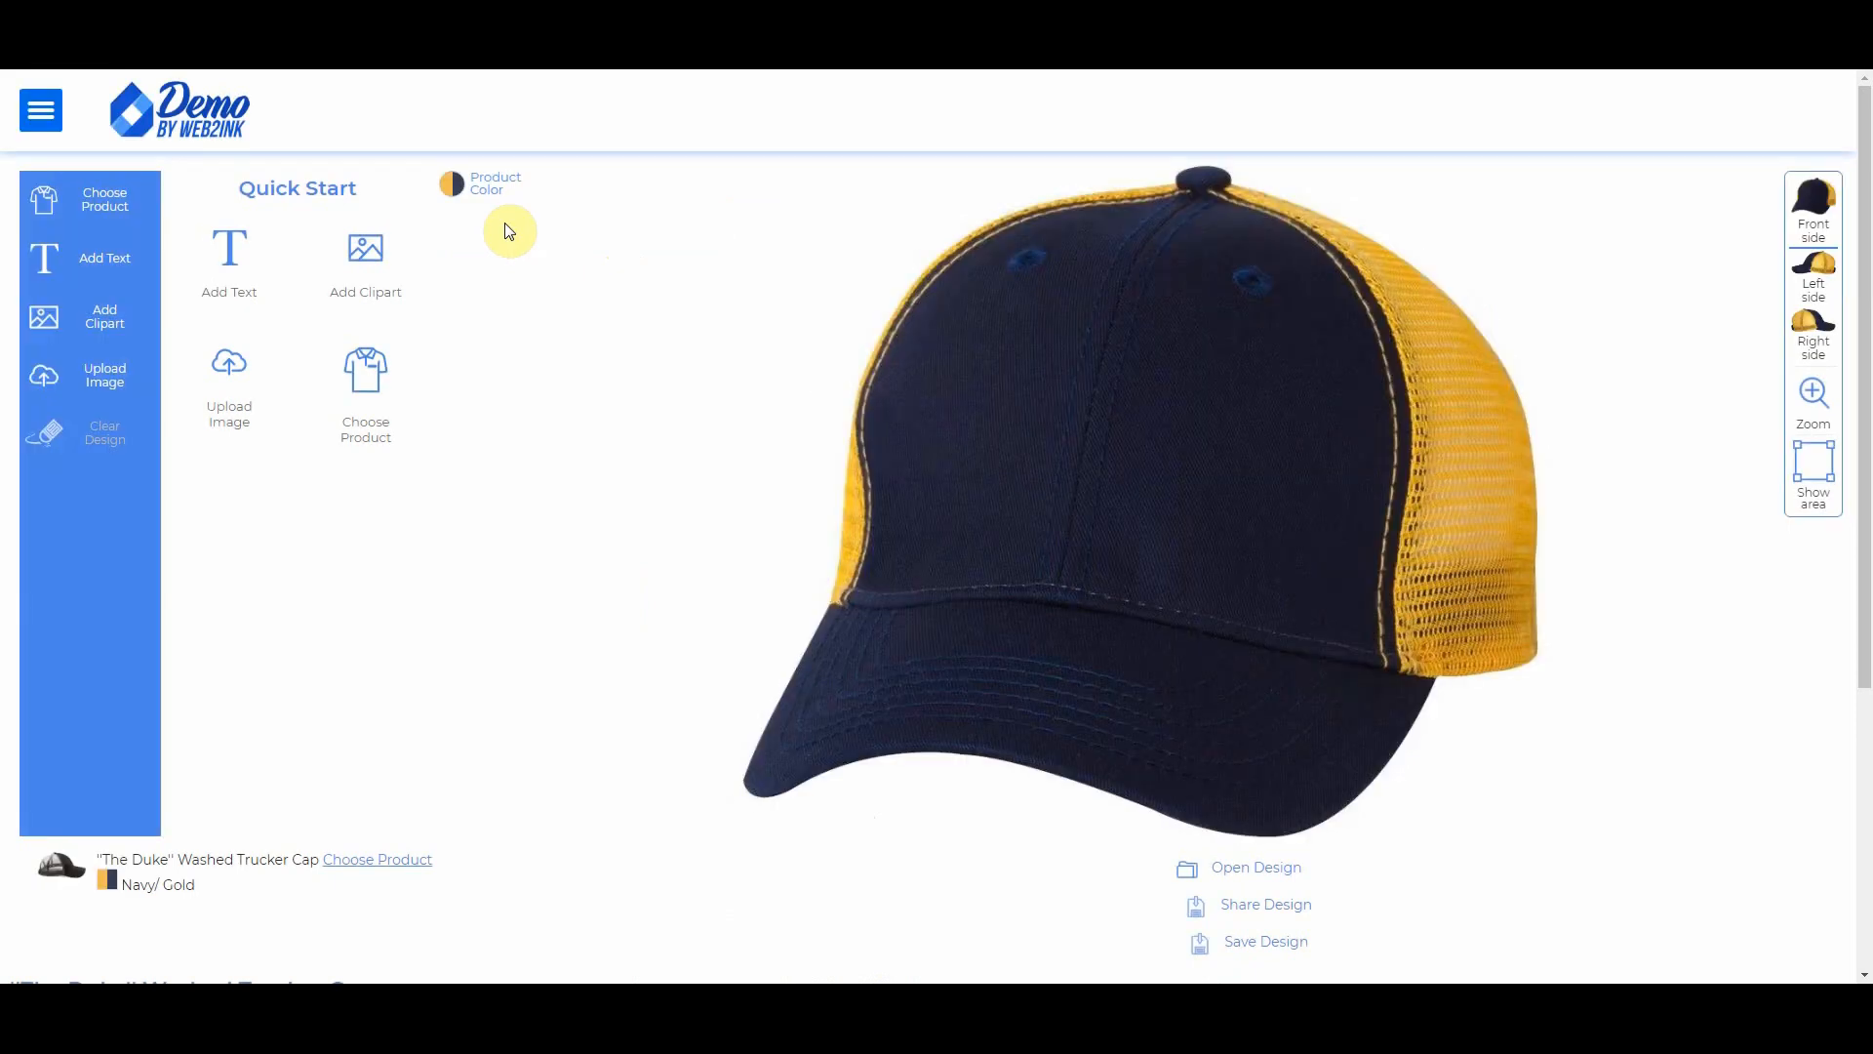
{"action": "left_click", "coordinate": [226, 361]}
Step: Confirm image rights and upload fakelogo2, keeping its background and applying no photo effect
{"action": "left_click", "coordinate": [665, 294]}
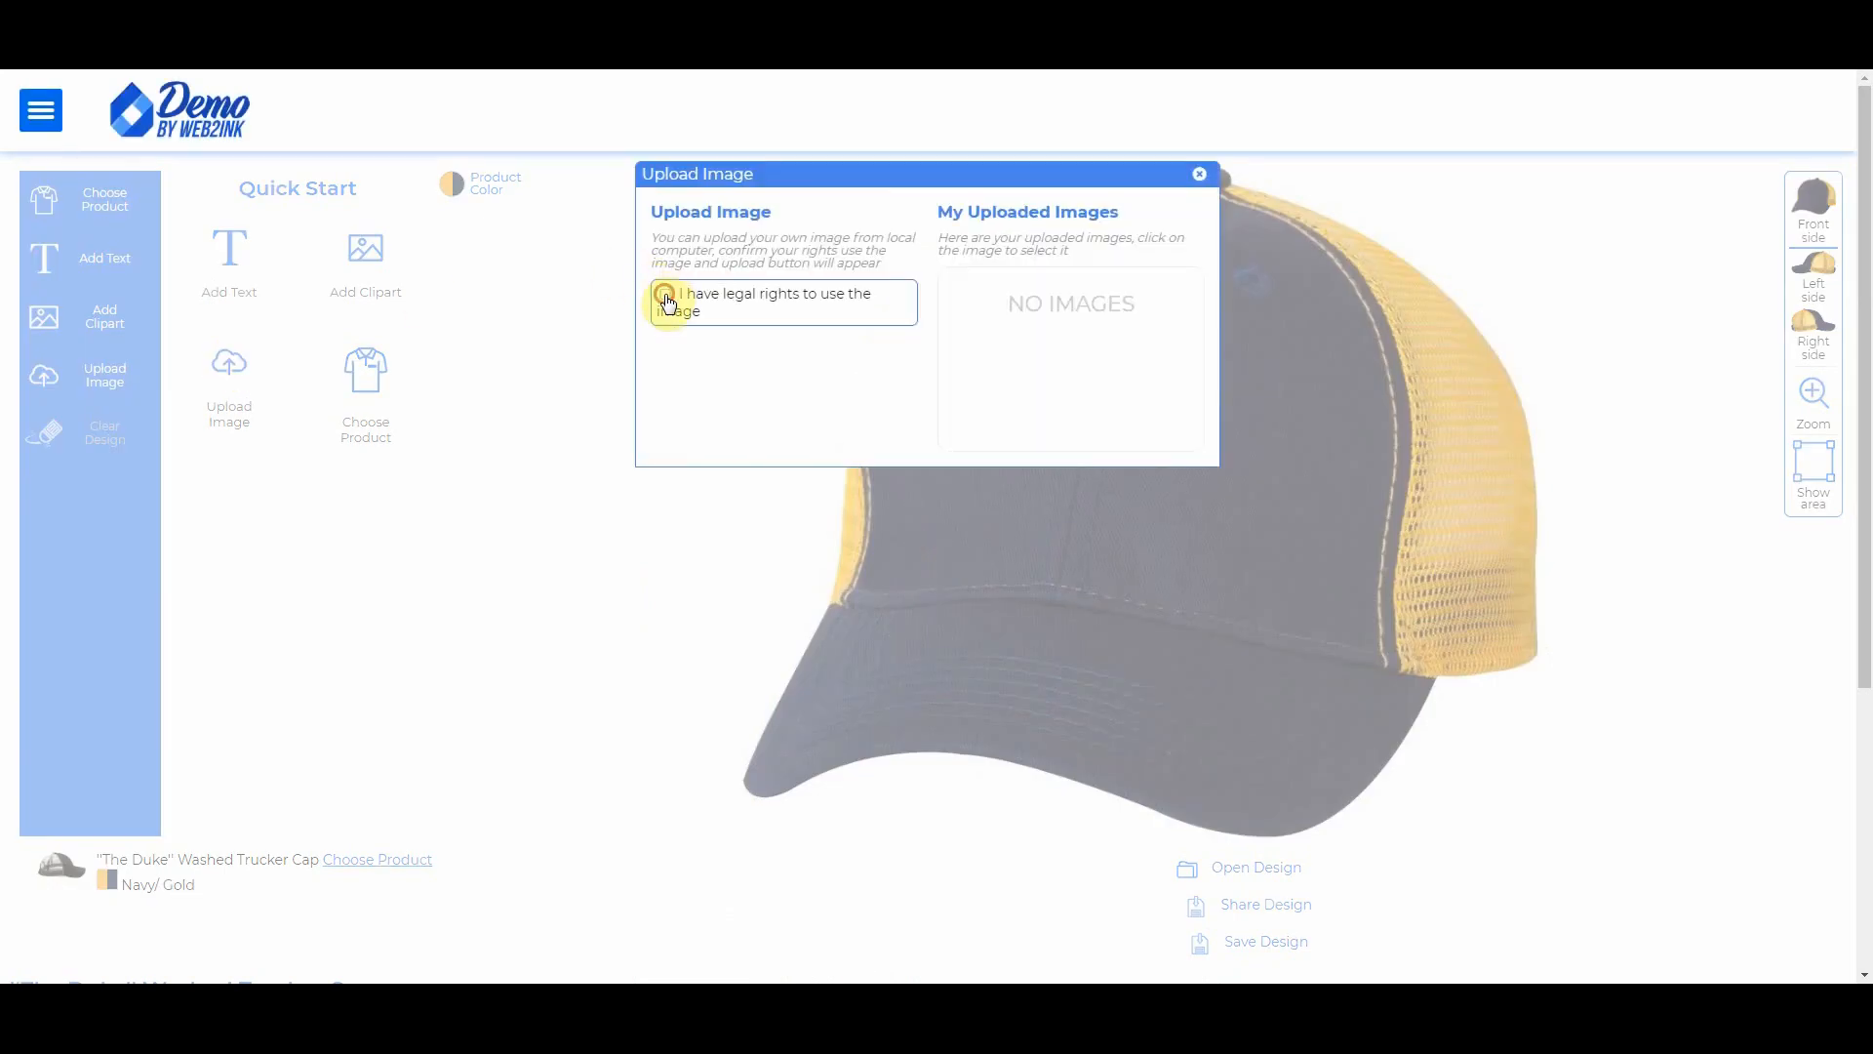
{"action": "left_click", "coordinate": [791, 351]}
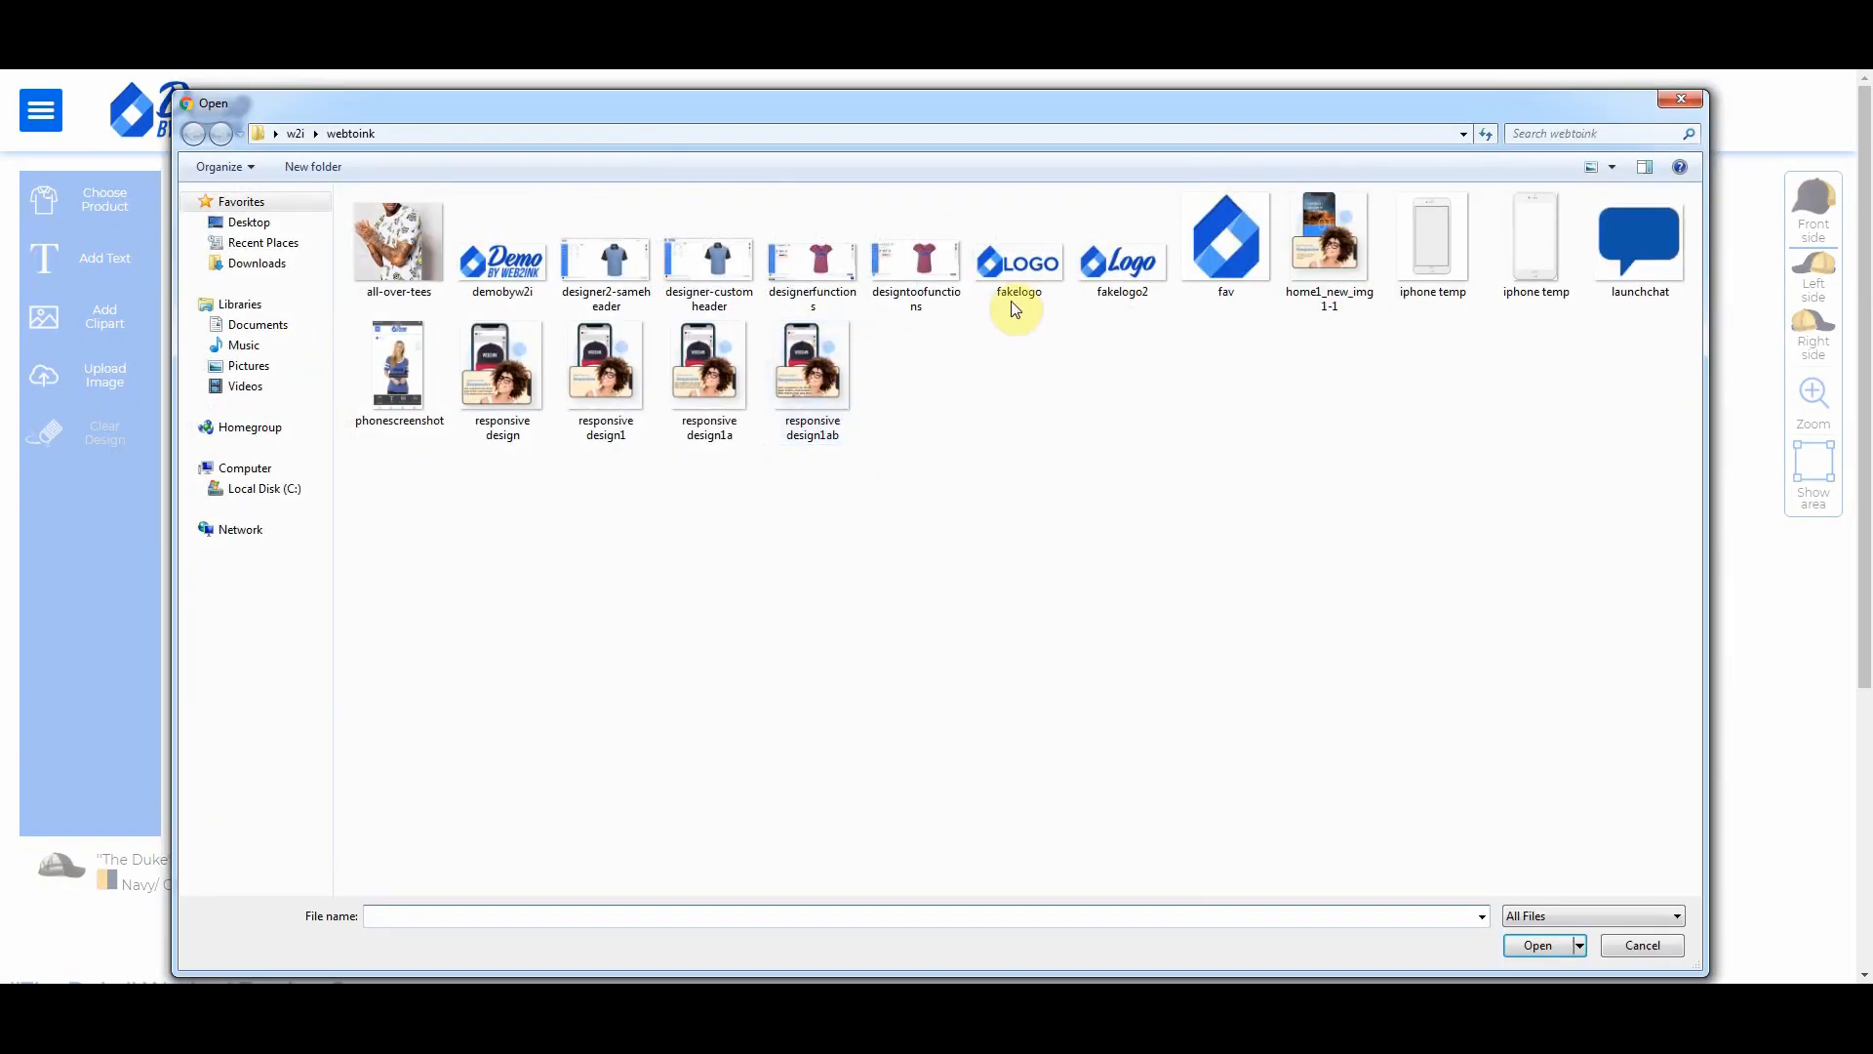
{"action": "left_click", "coordinate": [1127, 263]}
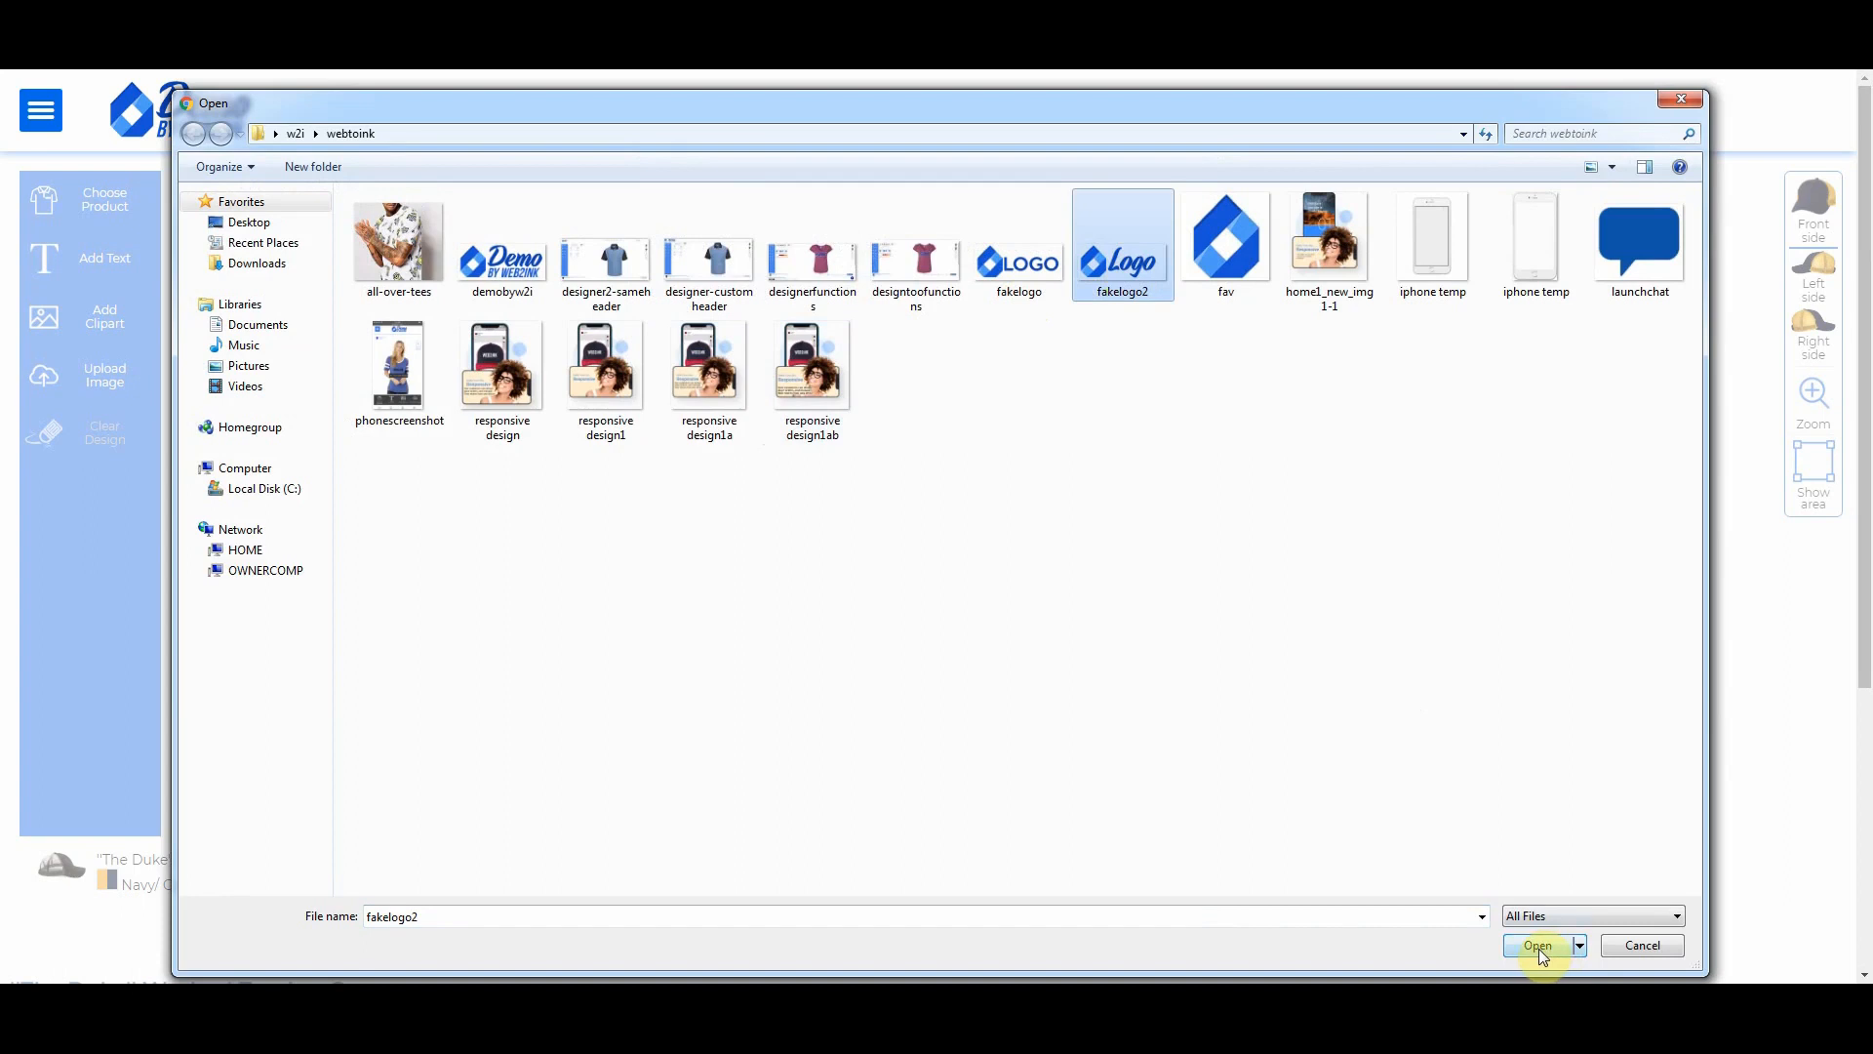
{"action": "left_click", "coordinate": [1537, 944]}
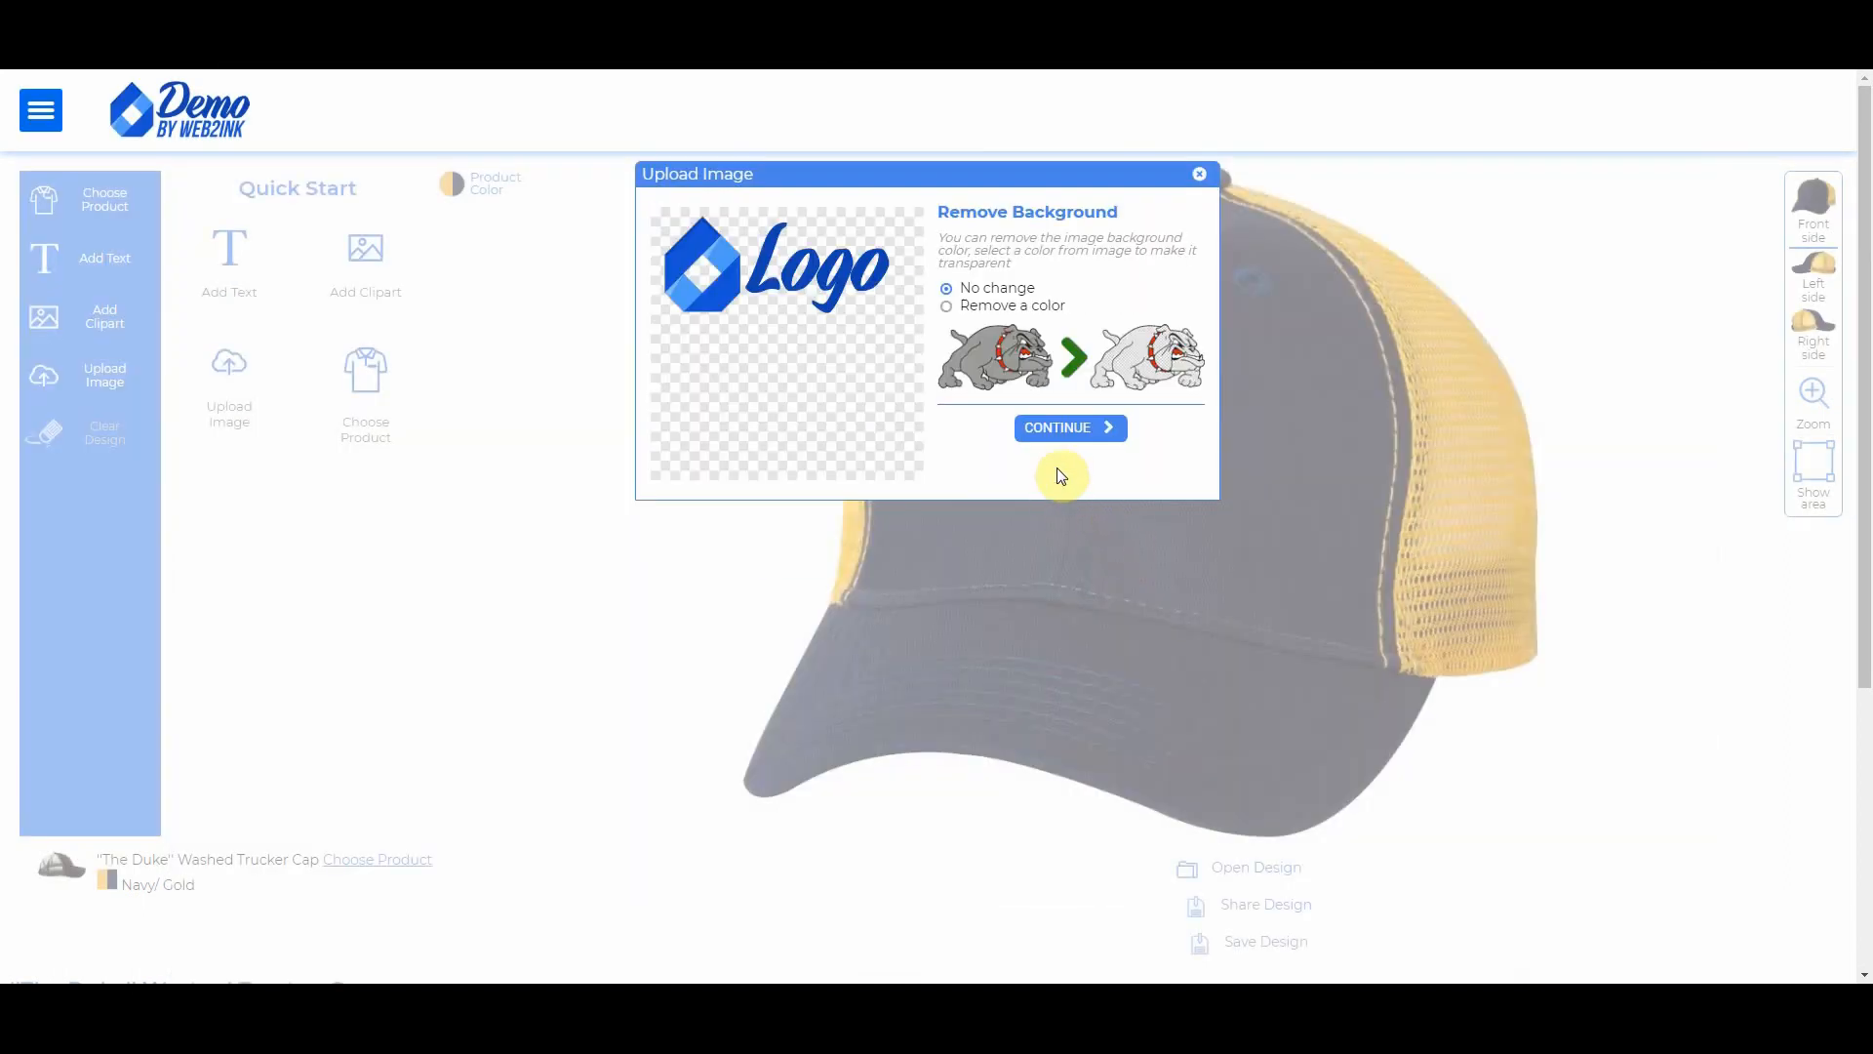
{"action": "left_click", "coordinate": [1053, 436]}
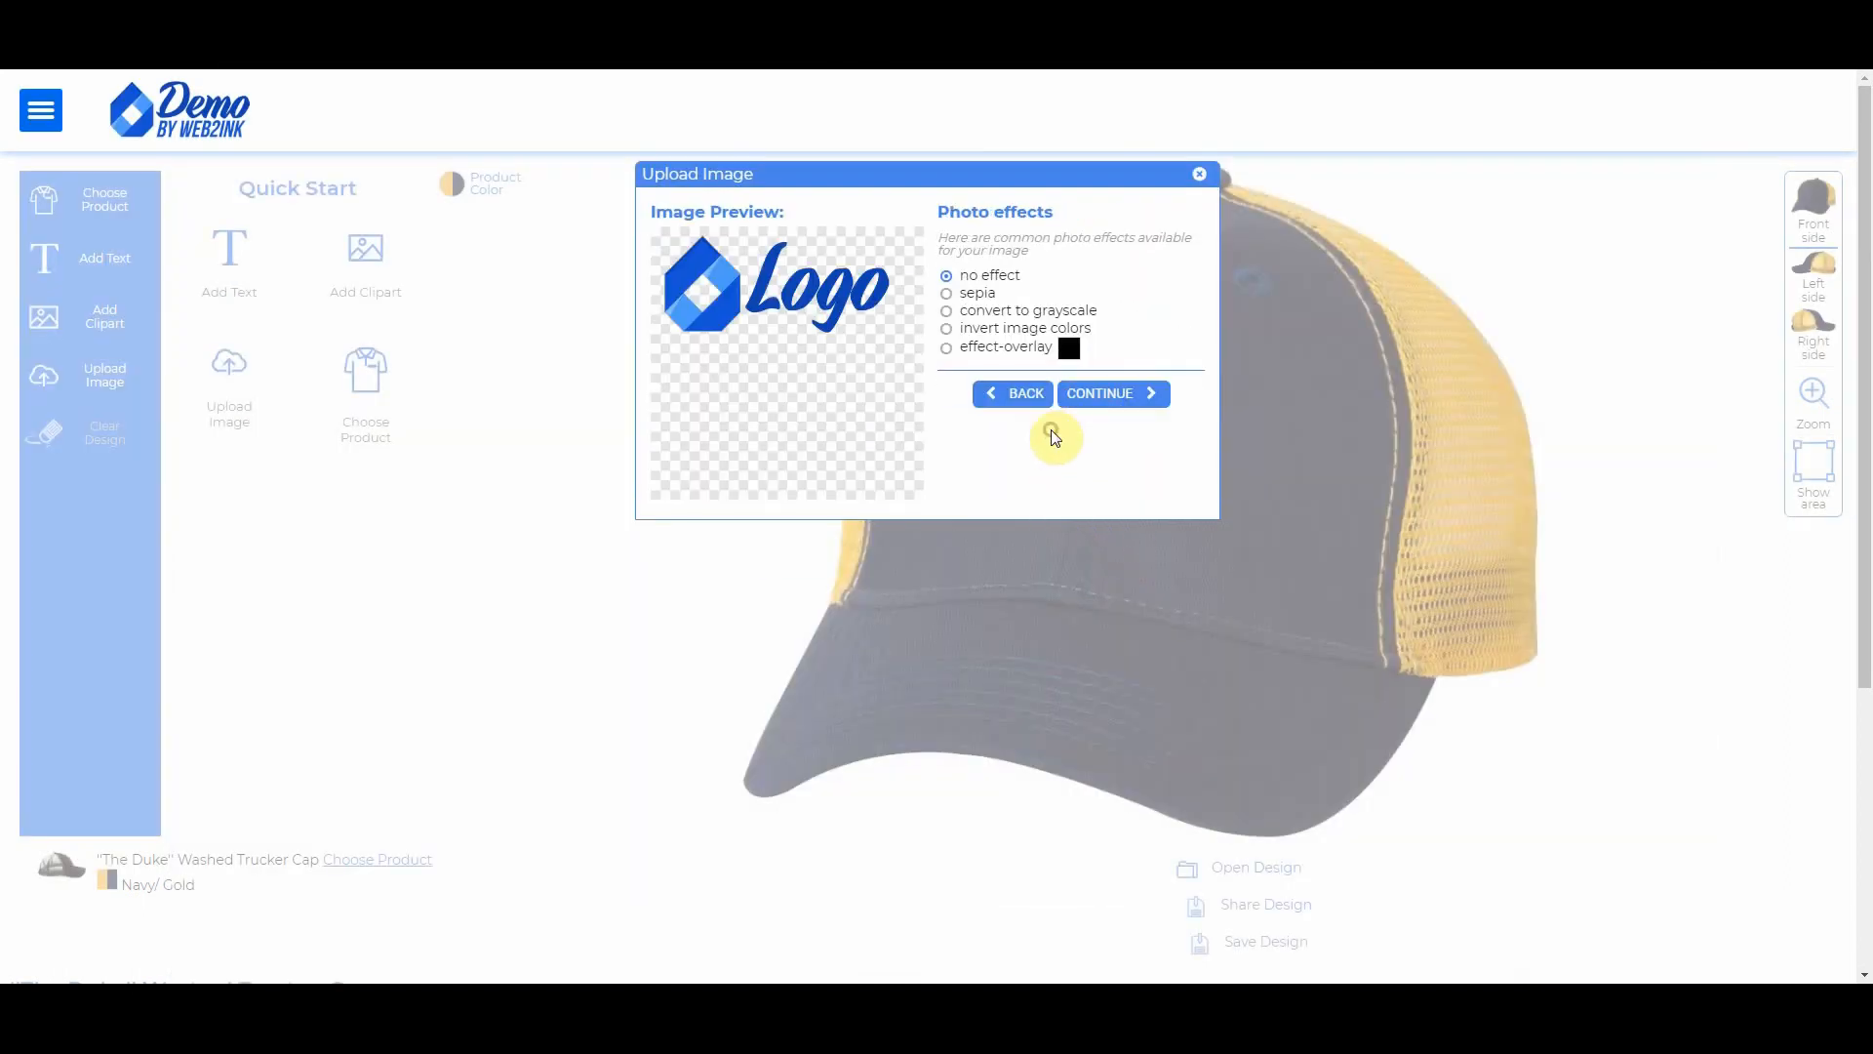
{"action": "left_click", "coordinate": [1097, 398]}
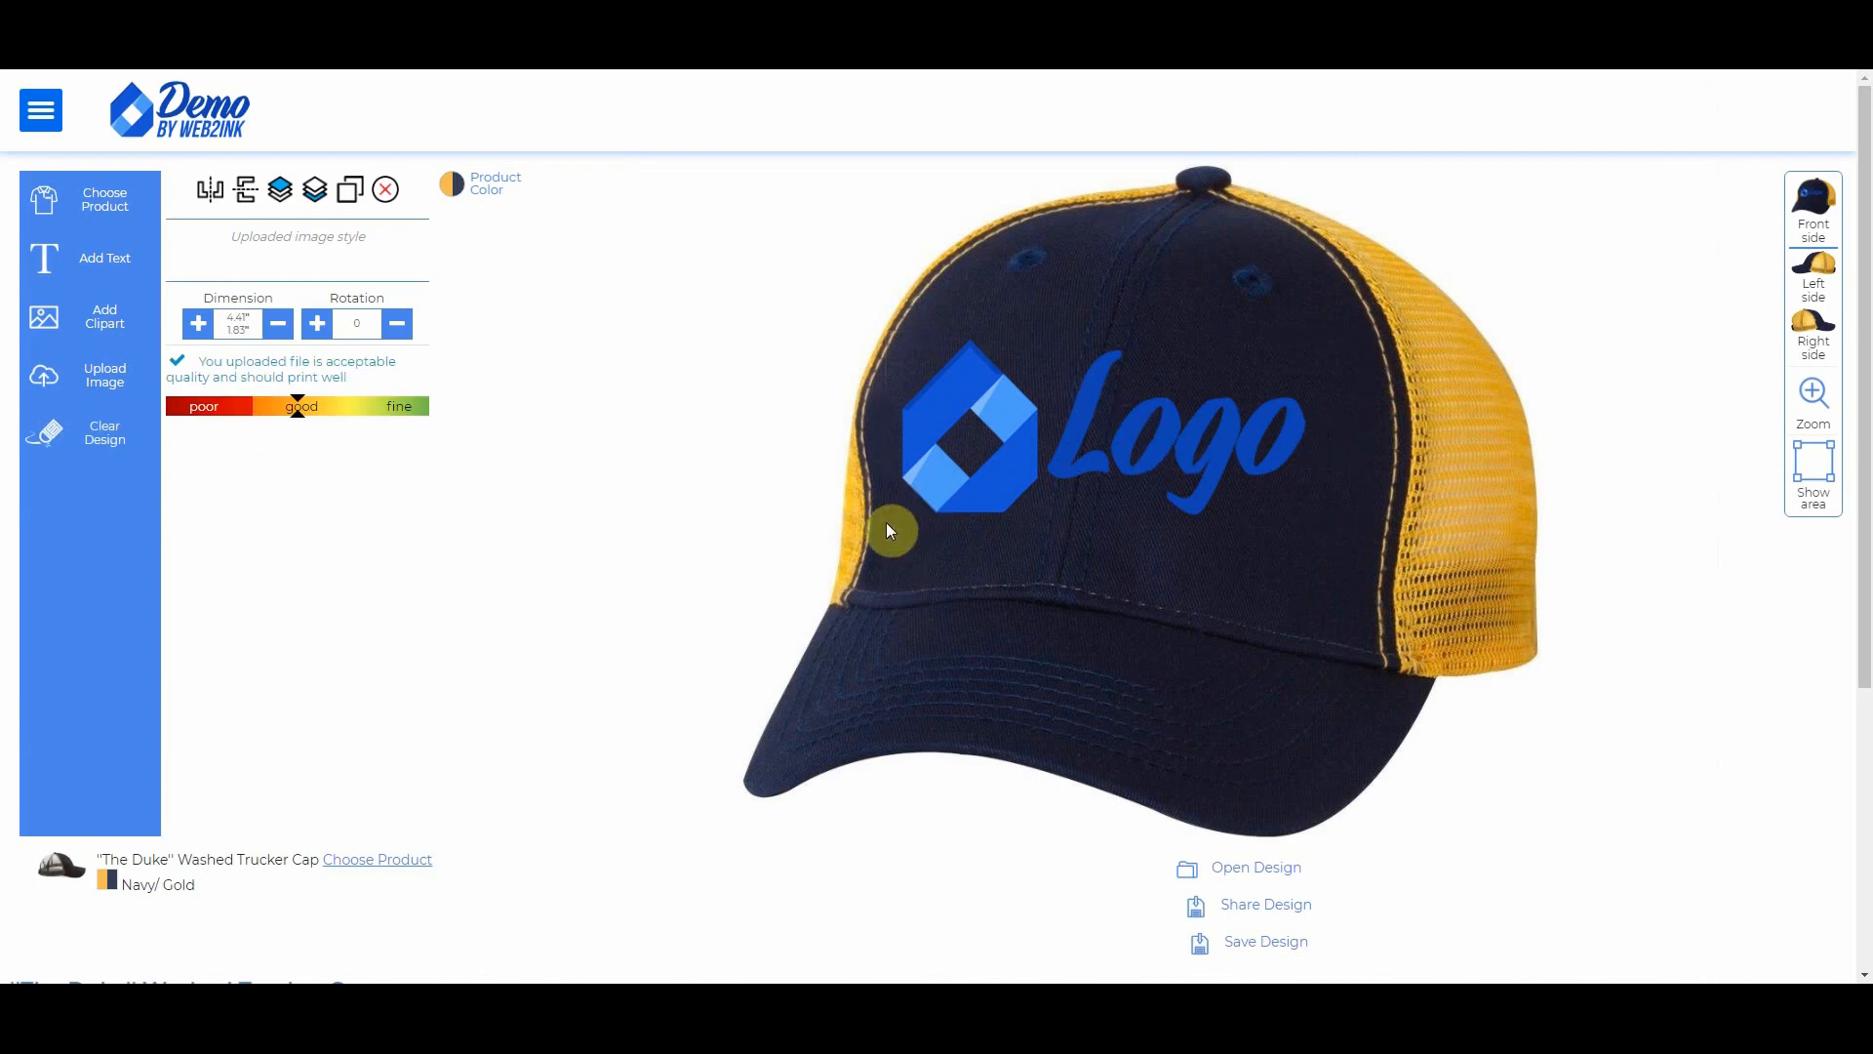
Step: Shrink the logo to about 2.3 inches wide and rotate it about 7° clockwise
{"action": "left_click_drag", "start_coordinate": [909, 511], "coordinate": [1038, 421]}
{"action": "left_click", "coordinate": [1057, 441]}
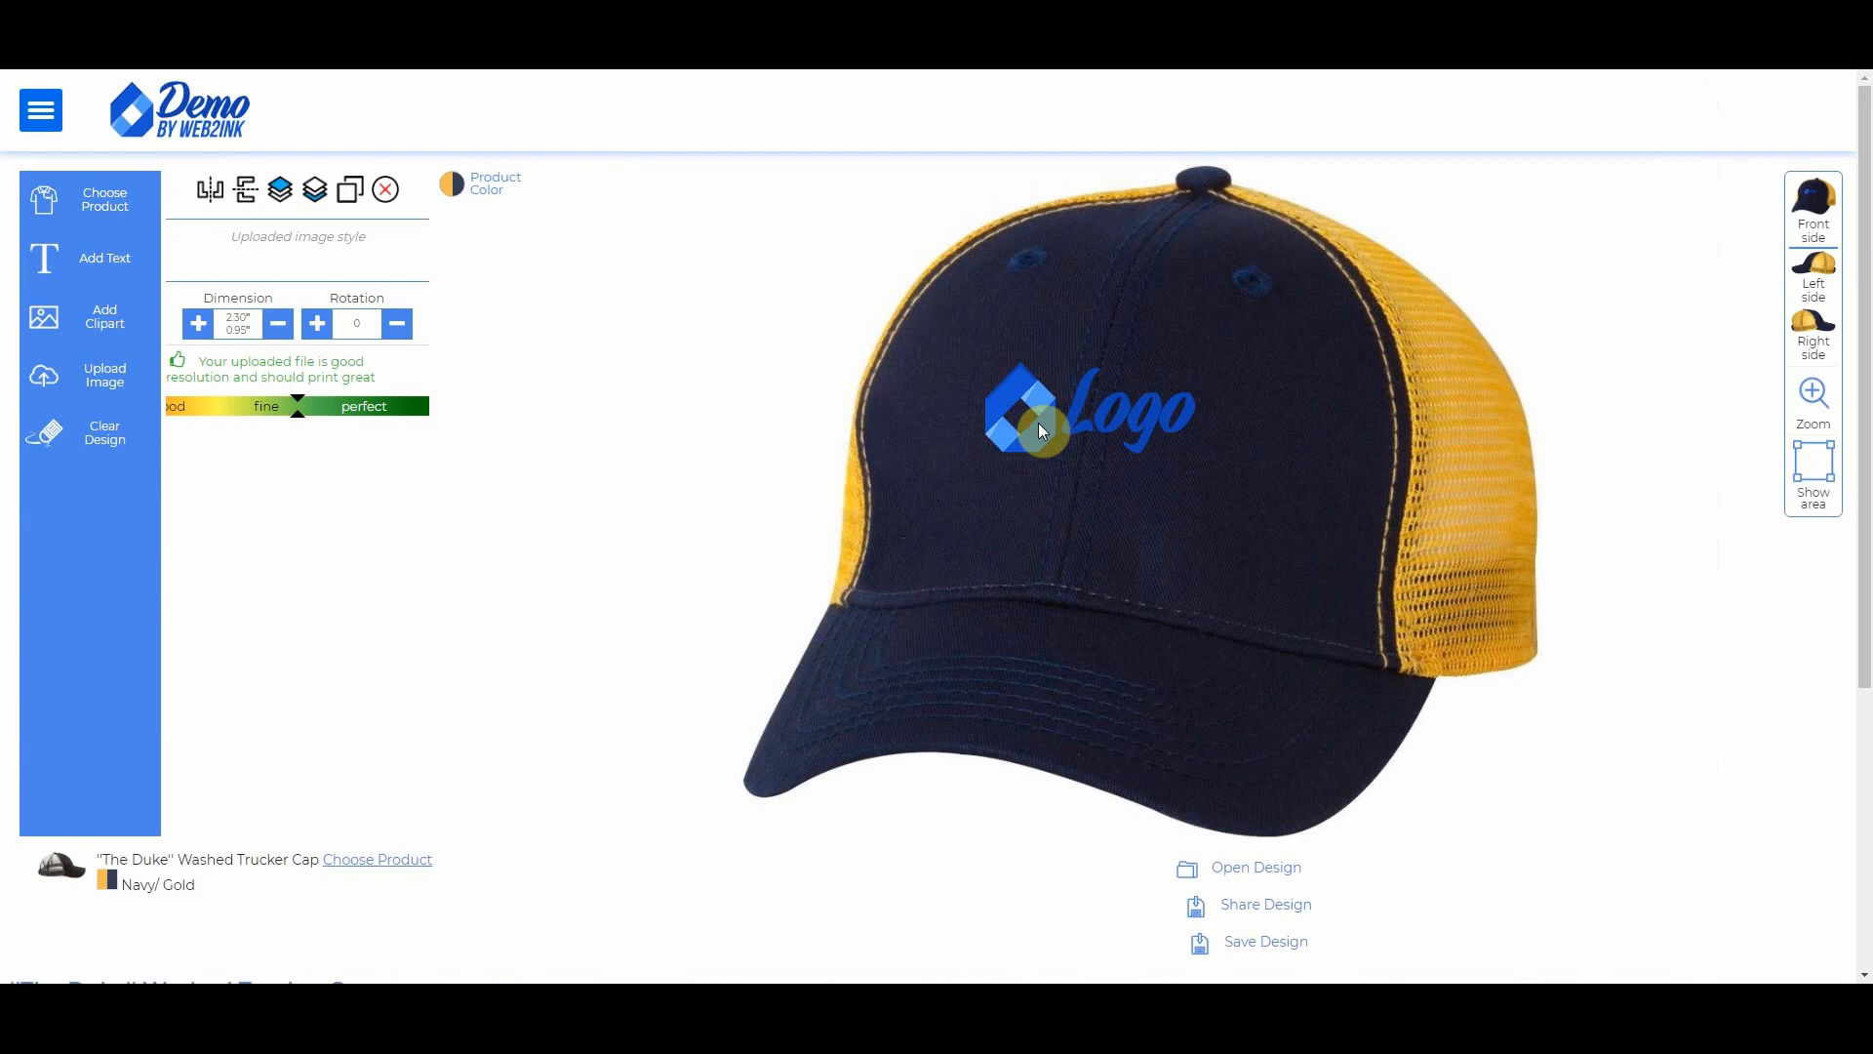
{"action": "left_click", "coordinate": [1116, 400]}
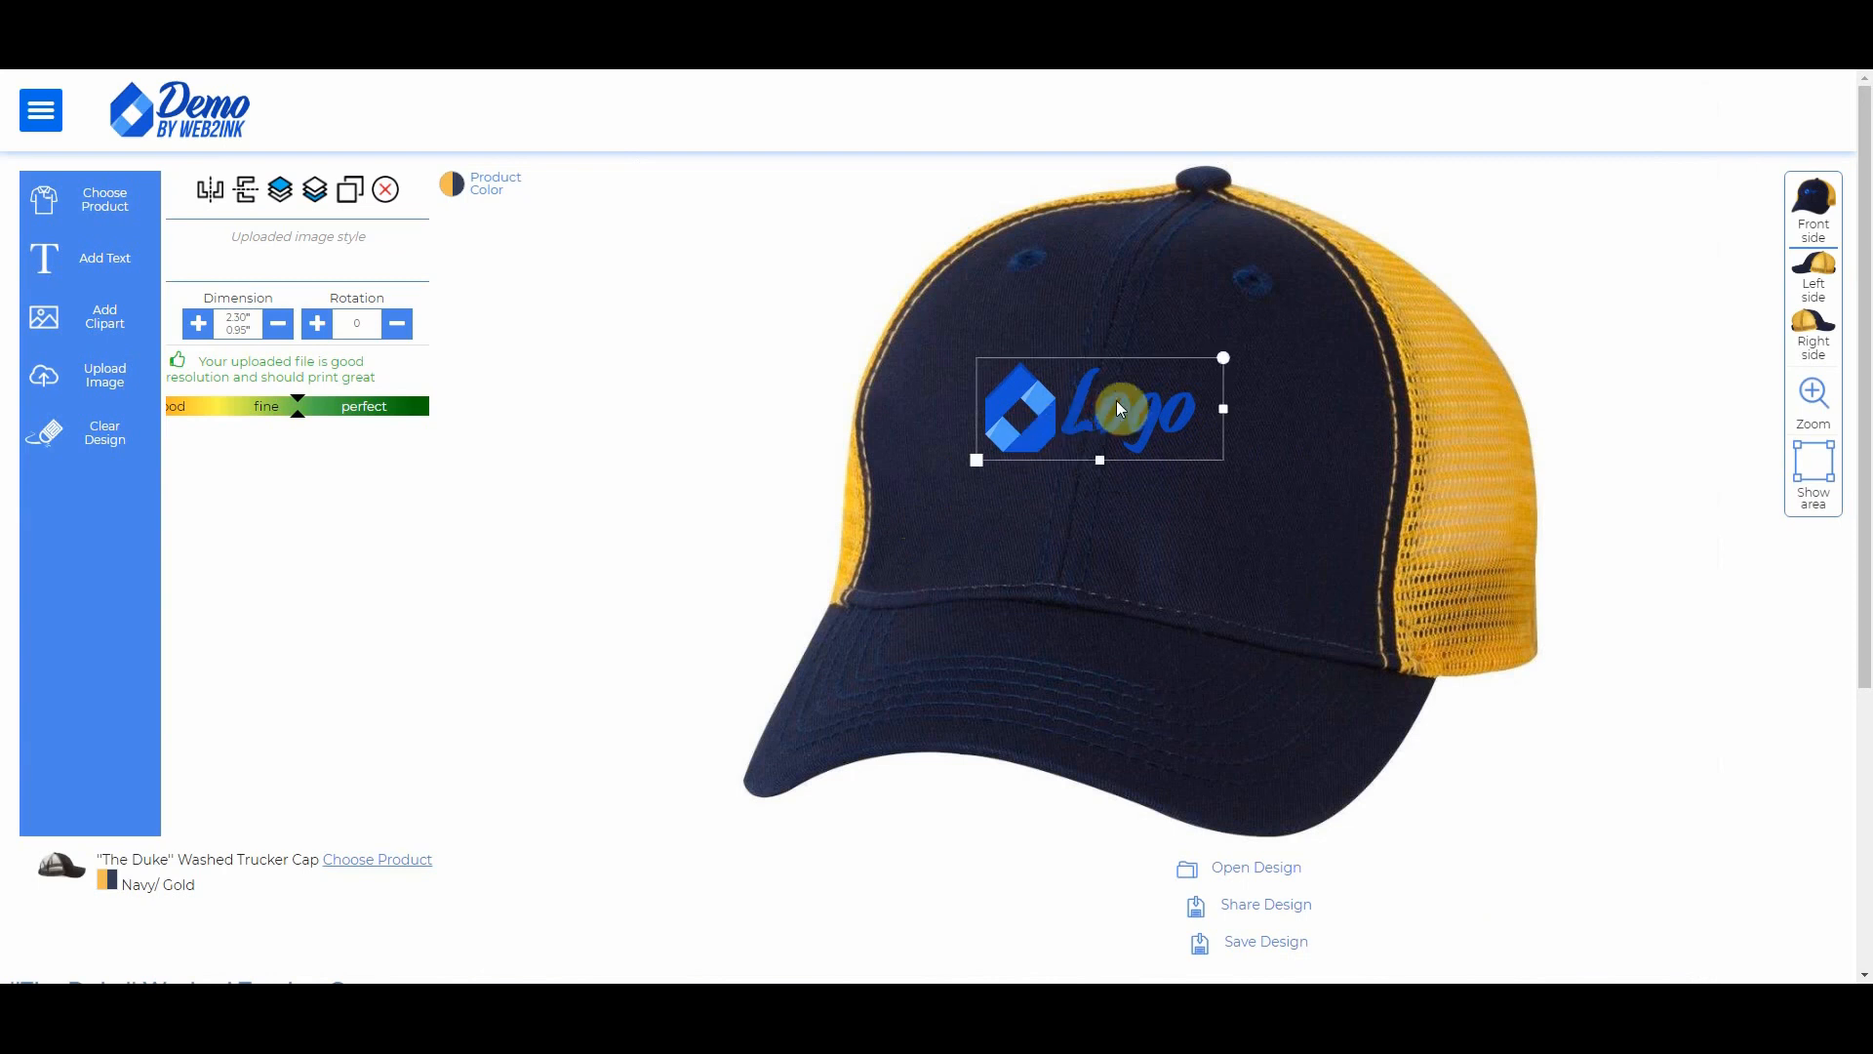
{"action": "left_click_drag", "start_coordinate": [1224, 359], "coordinate": [1229, 376]}
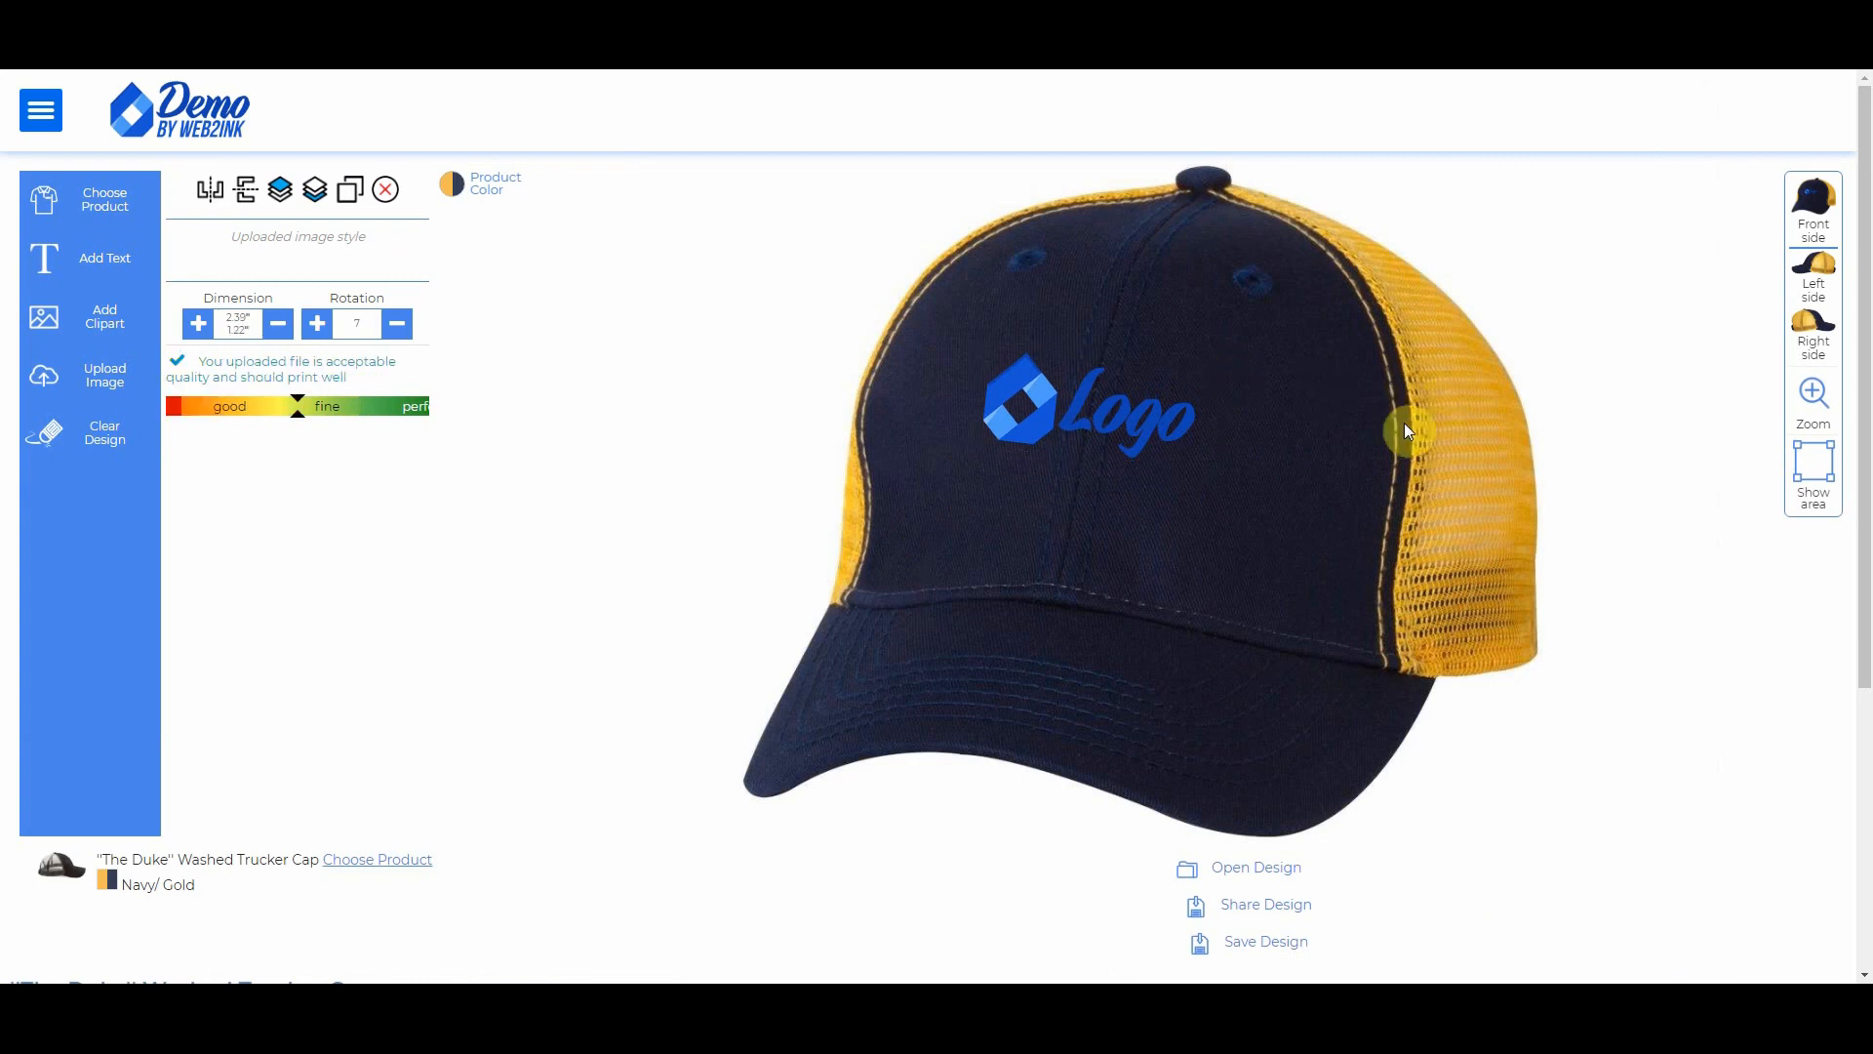
Step: Nudge the logo slightly up and right, then save the design
{"action": "left_click", "coordinate": [1113, 424]}
{"action": "left_click_drag", "start_coordinate": [1099, 439], "coordinate": [1103, 436]}
{"action": "left_click", "coordinate": [1539, 318]}
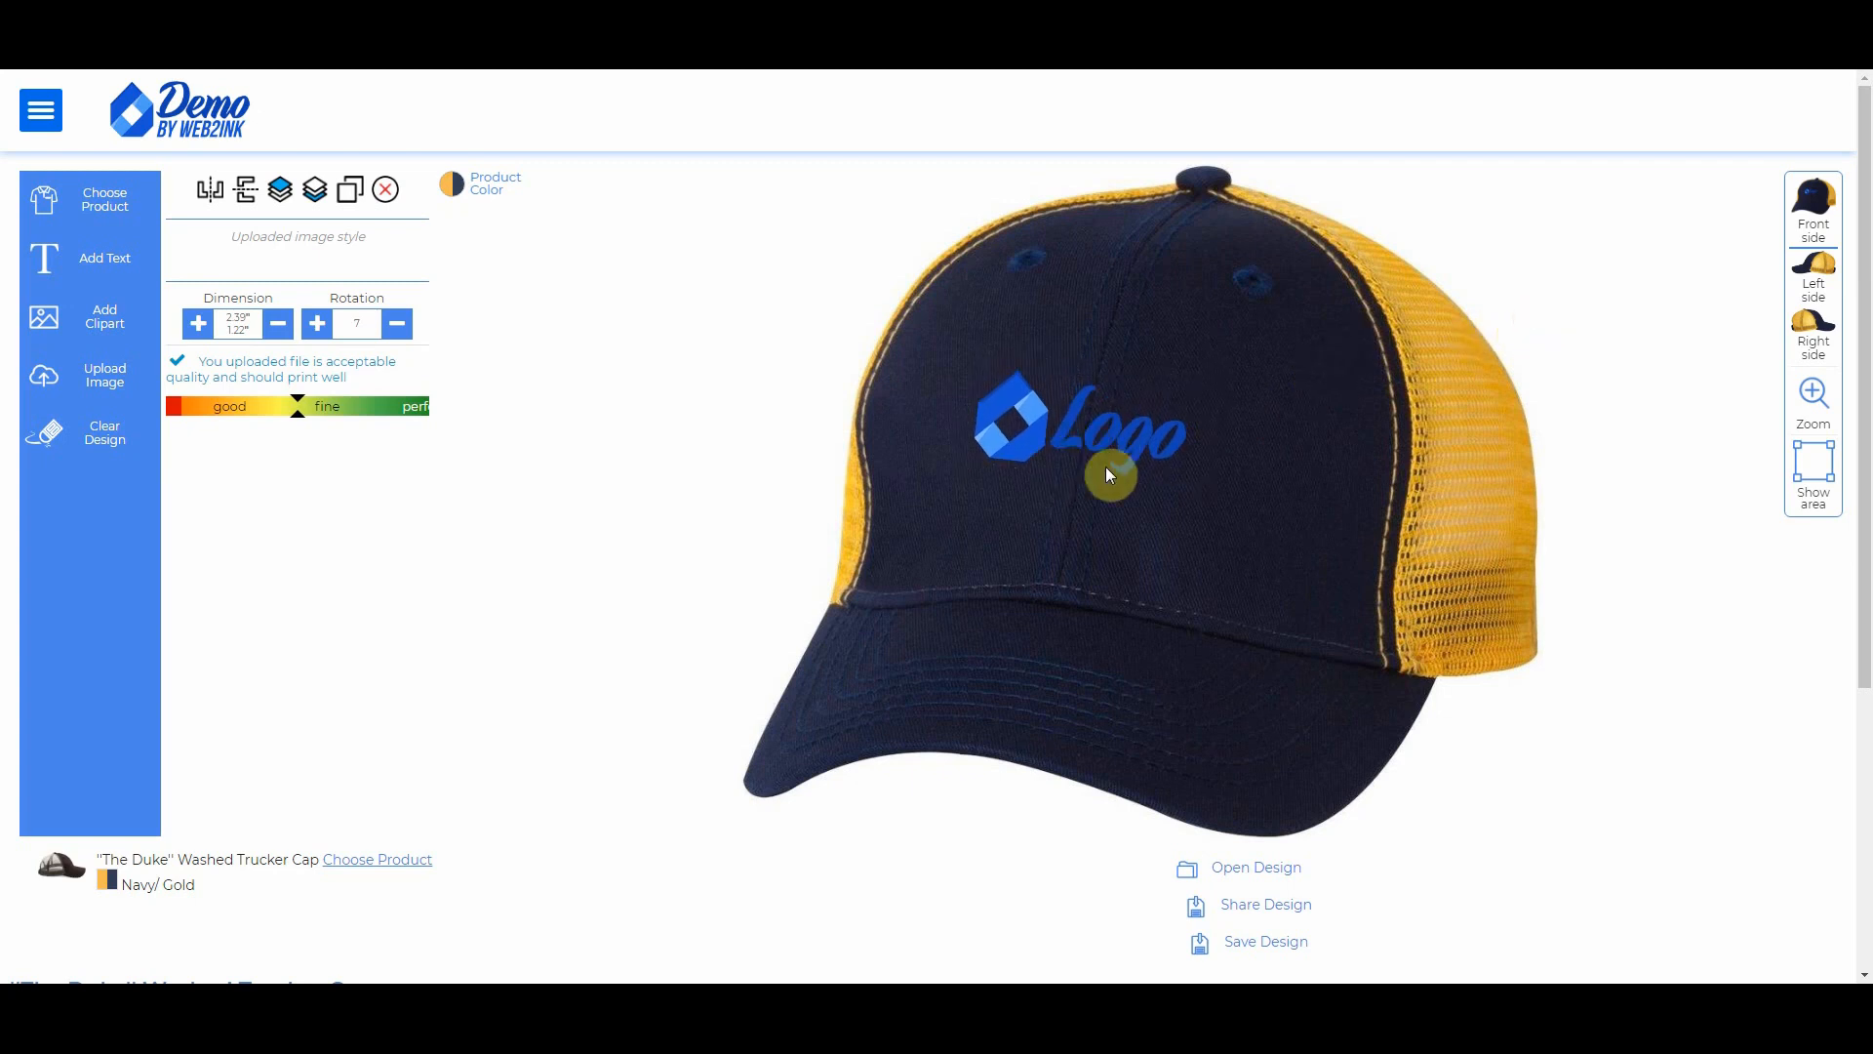
{"action": "left_click", "coordinate": [1259, 945]}
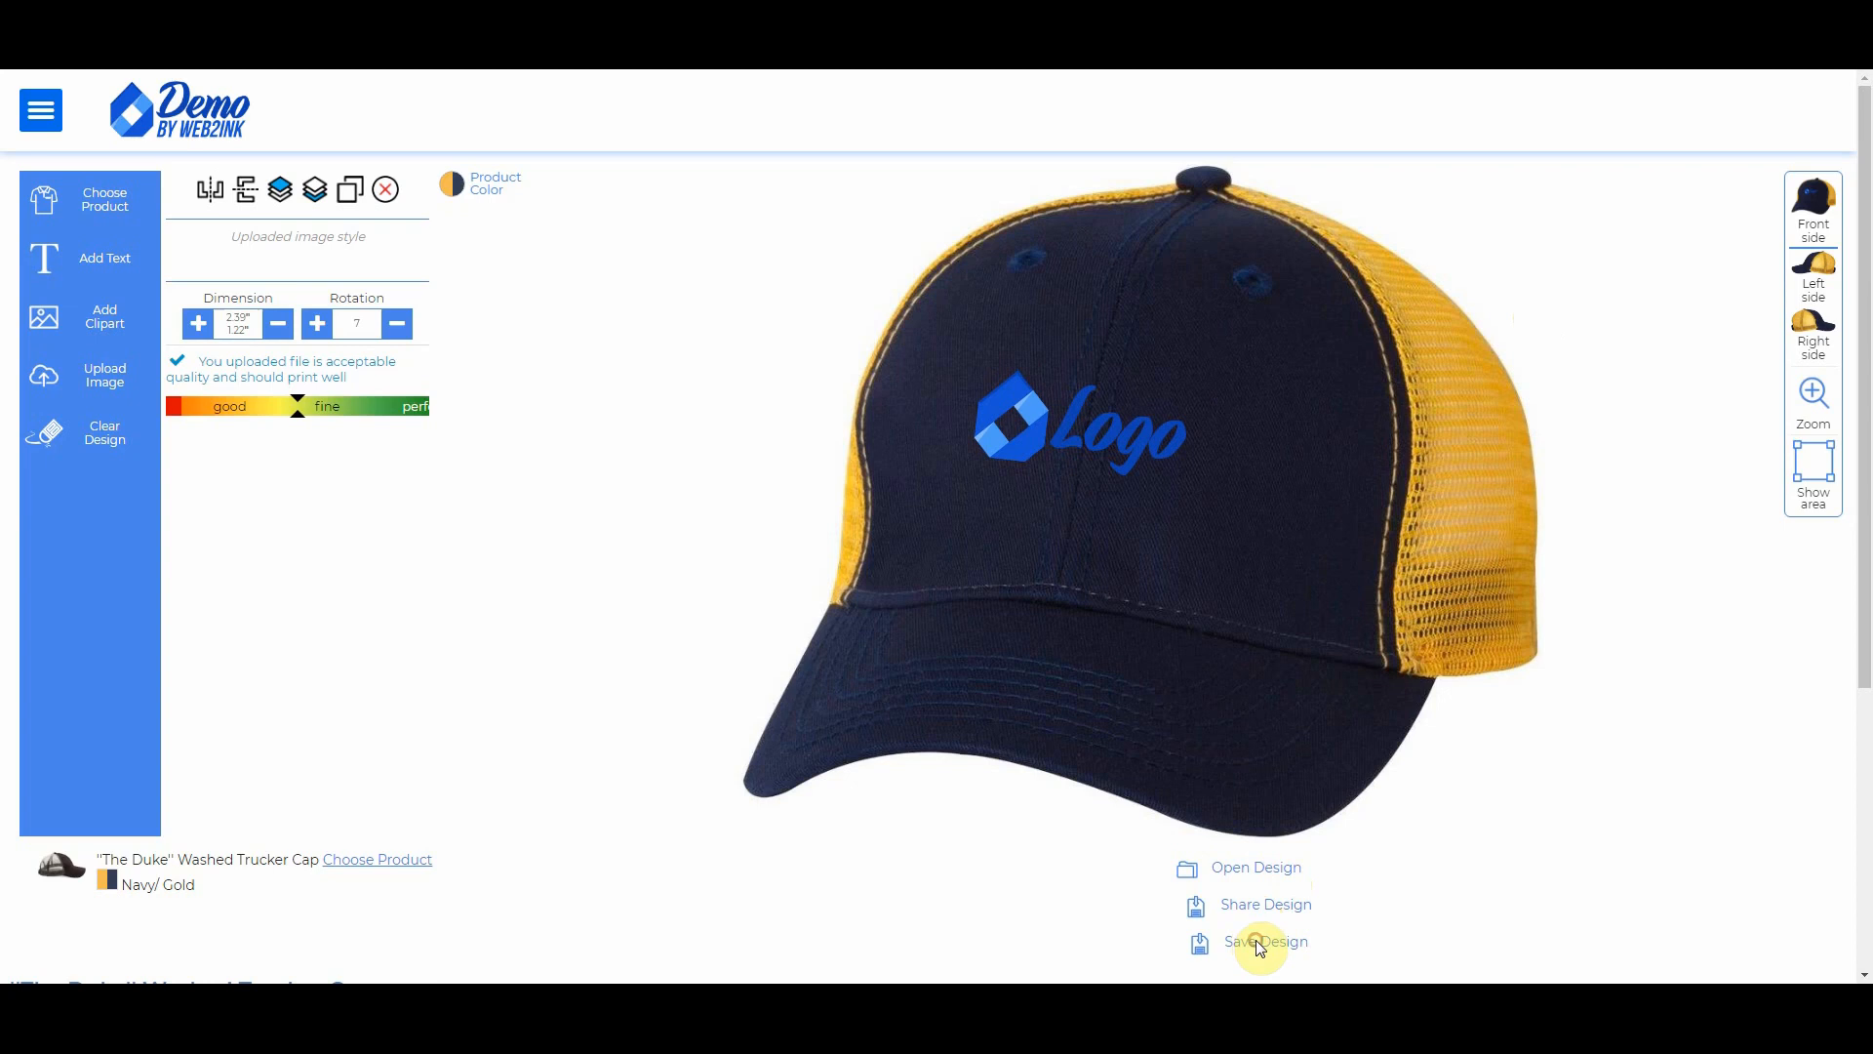
Step: Add the design as 'Logo Hat', described 'Mesh back Cap with Logo', in the Hats category
{"action": "left_click", "coordinate": [791, 252]}
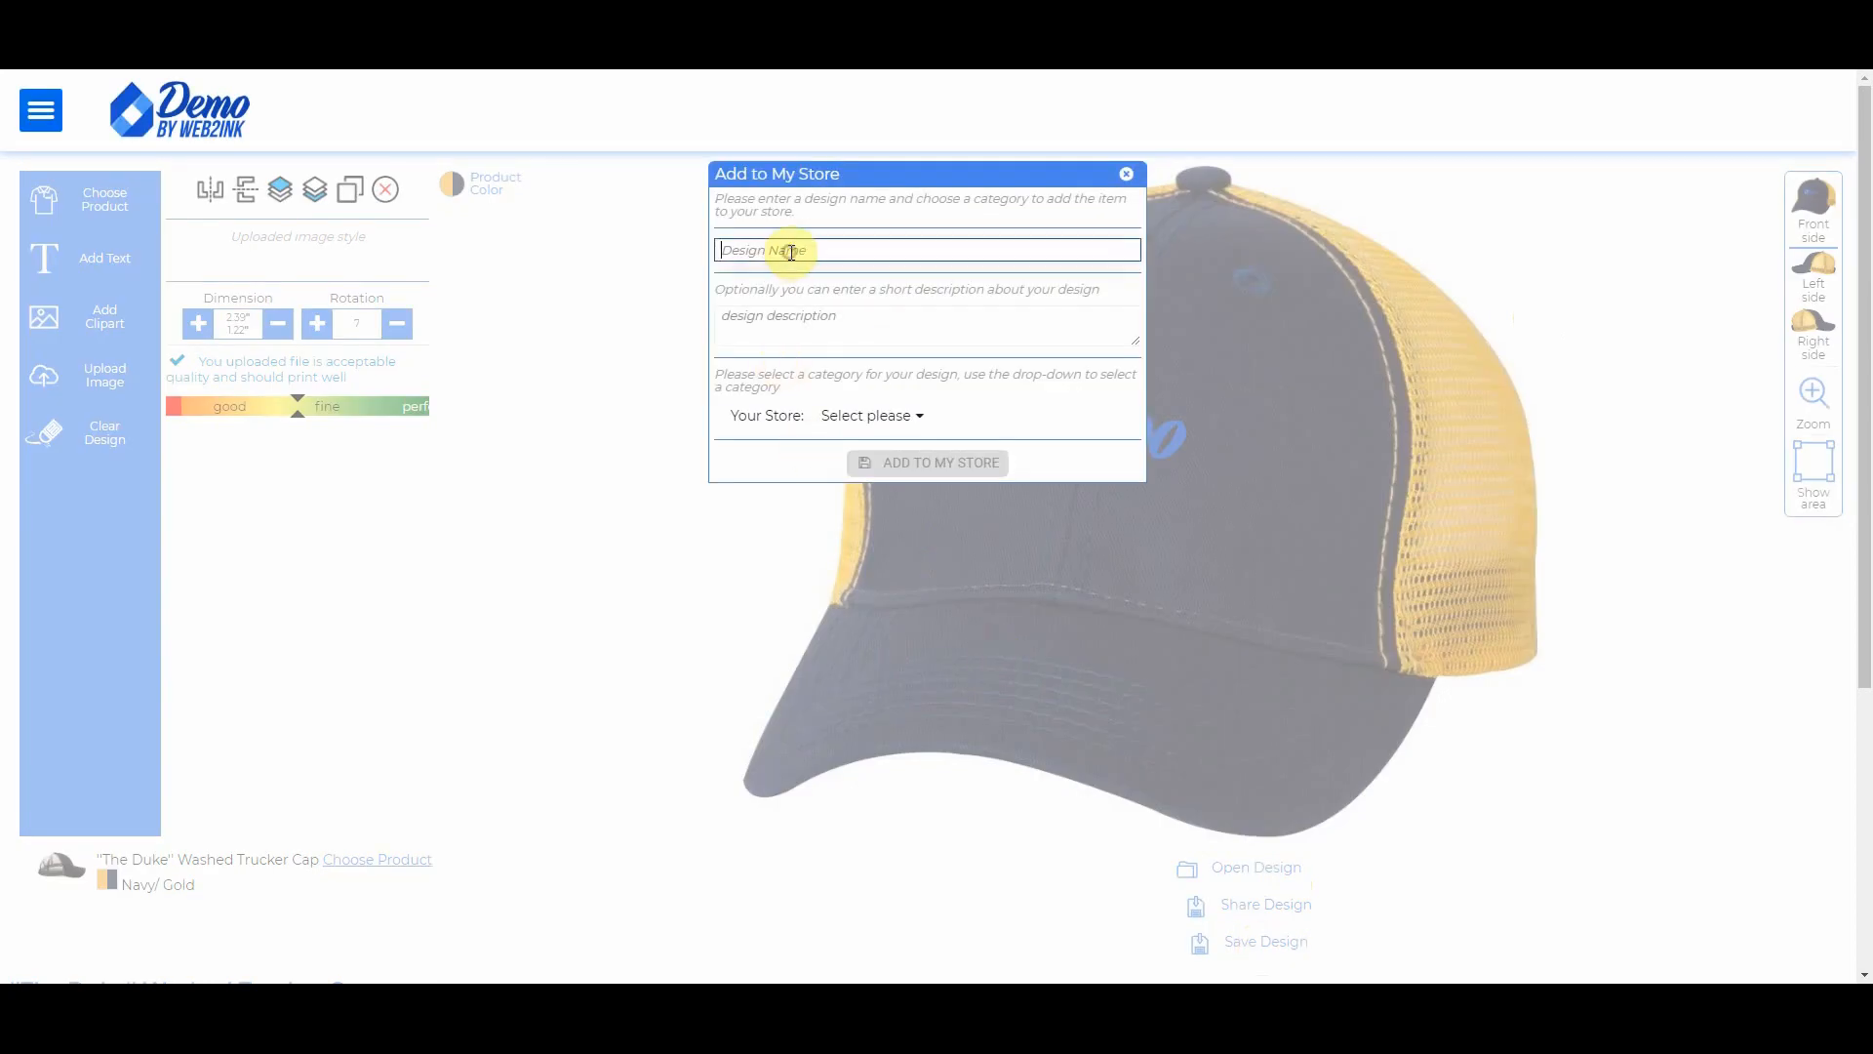
{"action": "type", "text": "Logo Hat"}
{"action": "left_click", "coordinate": [791, 325]}
{"action": "type", "text": "Mesh "}
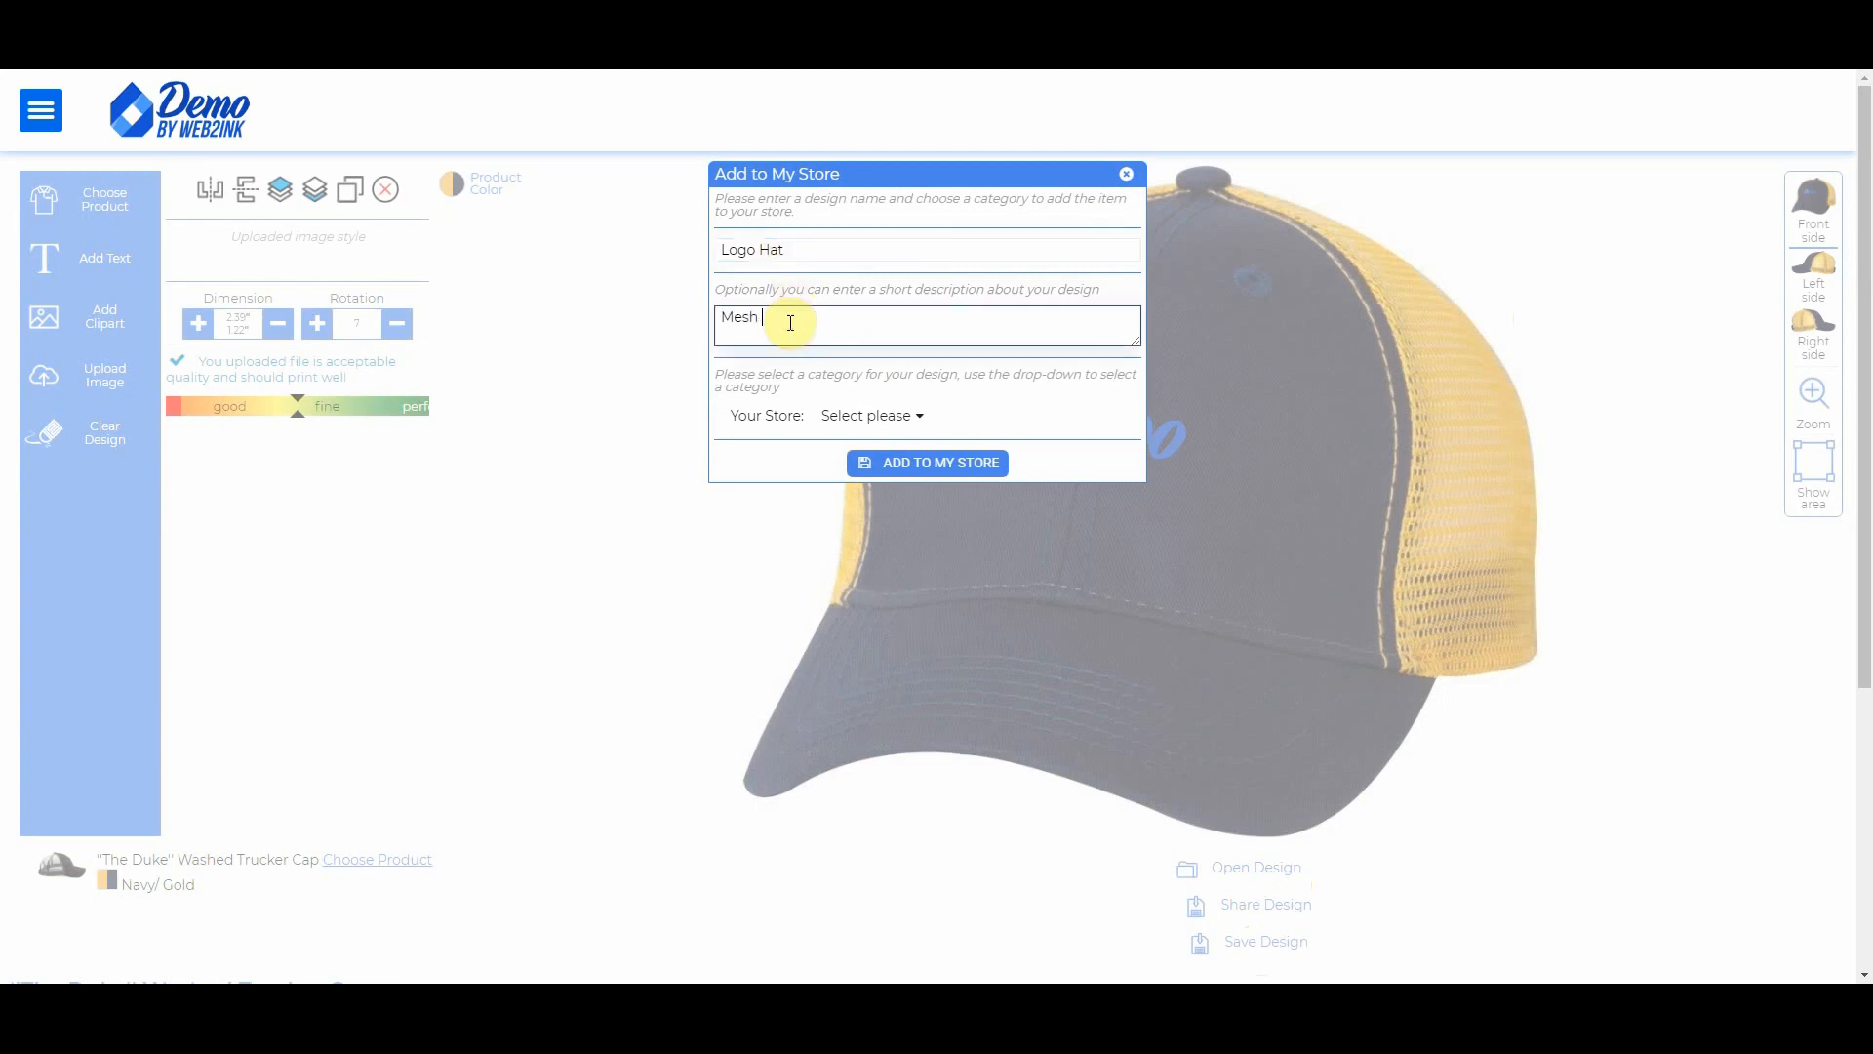
{"action": "type", "text": "back Cap with Logo"}
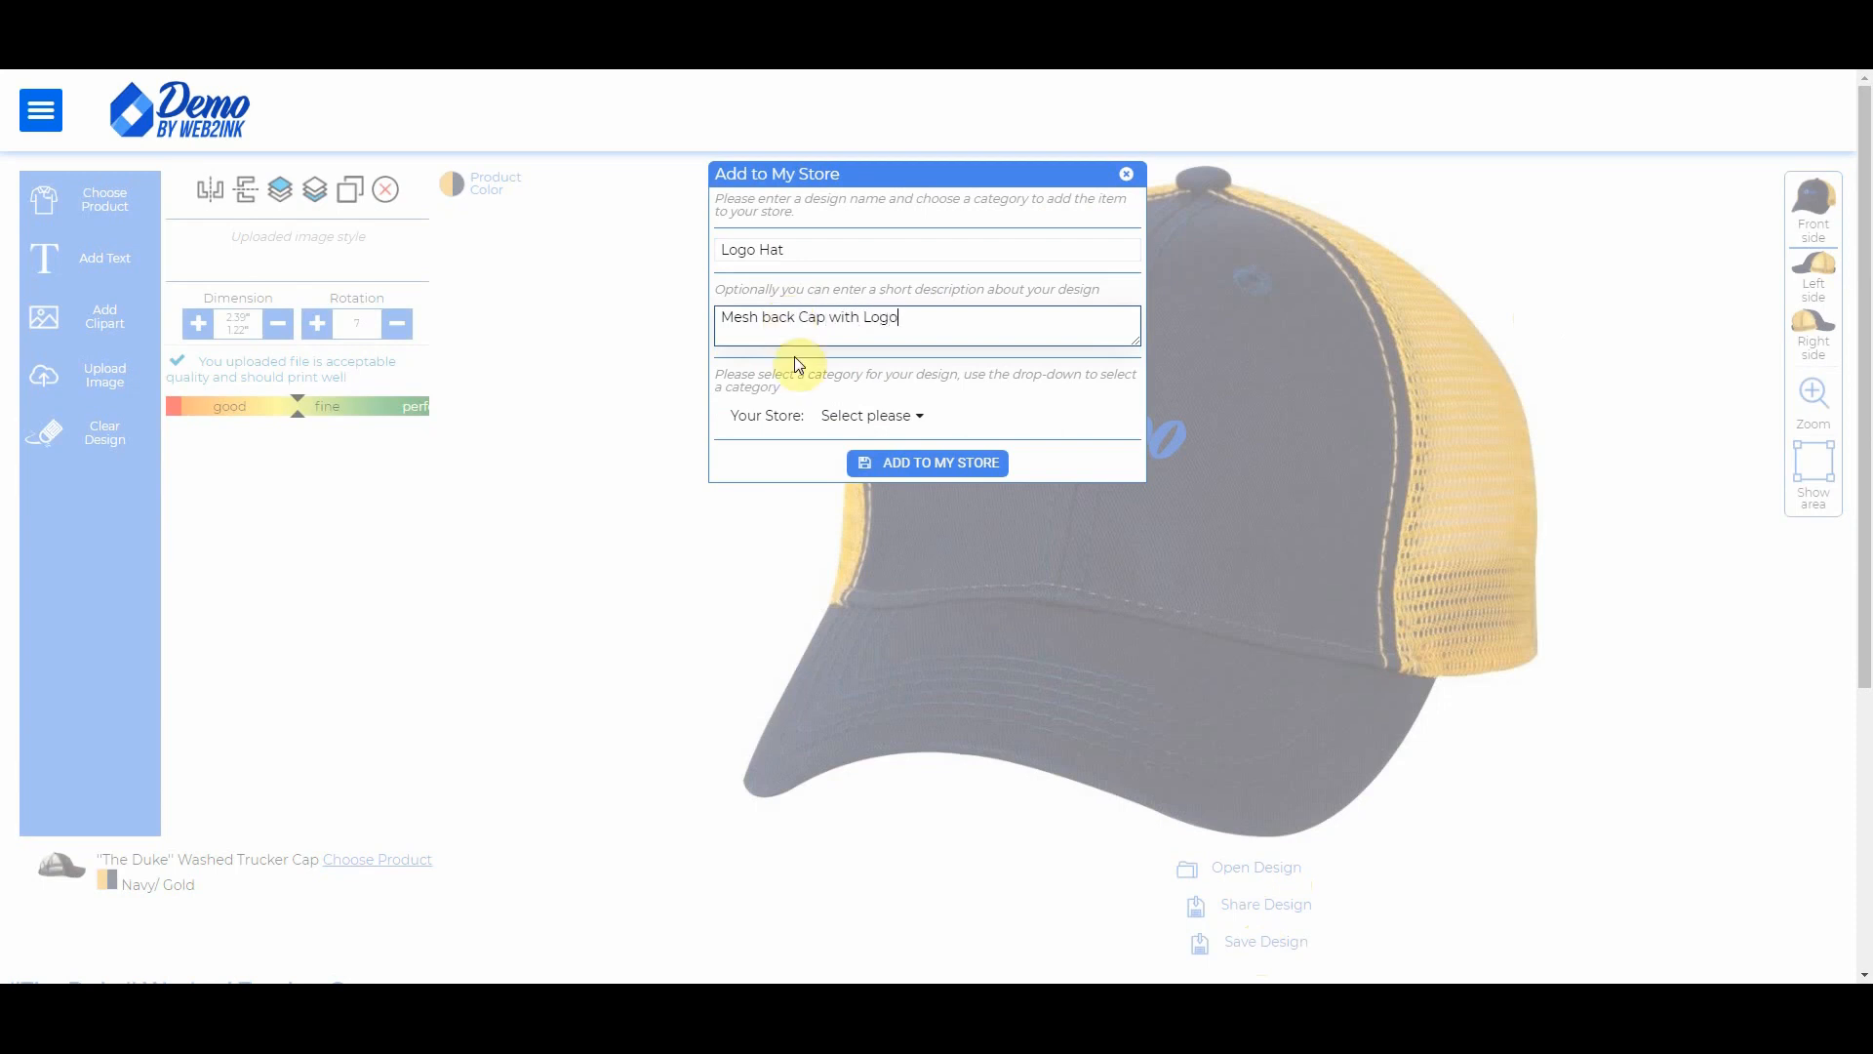
{"action": "left_click", "coordinate": [894, 420]}
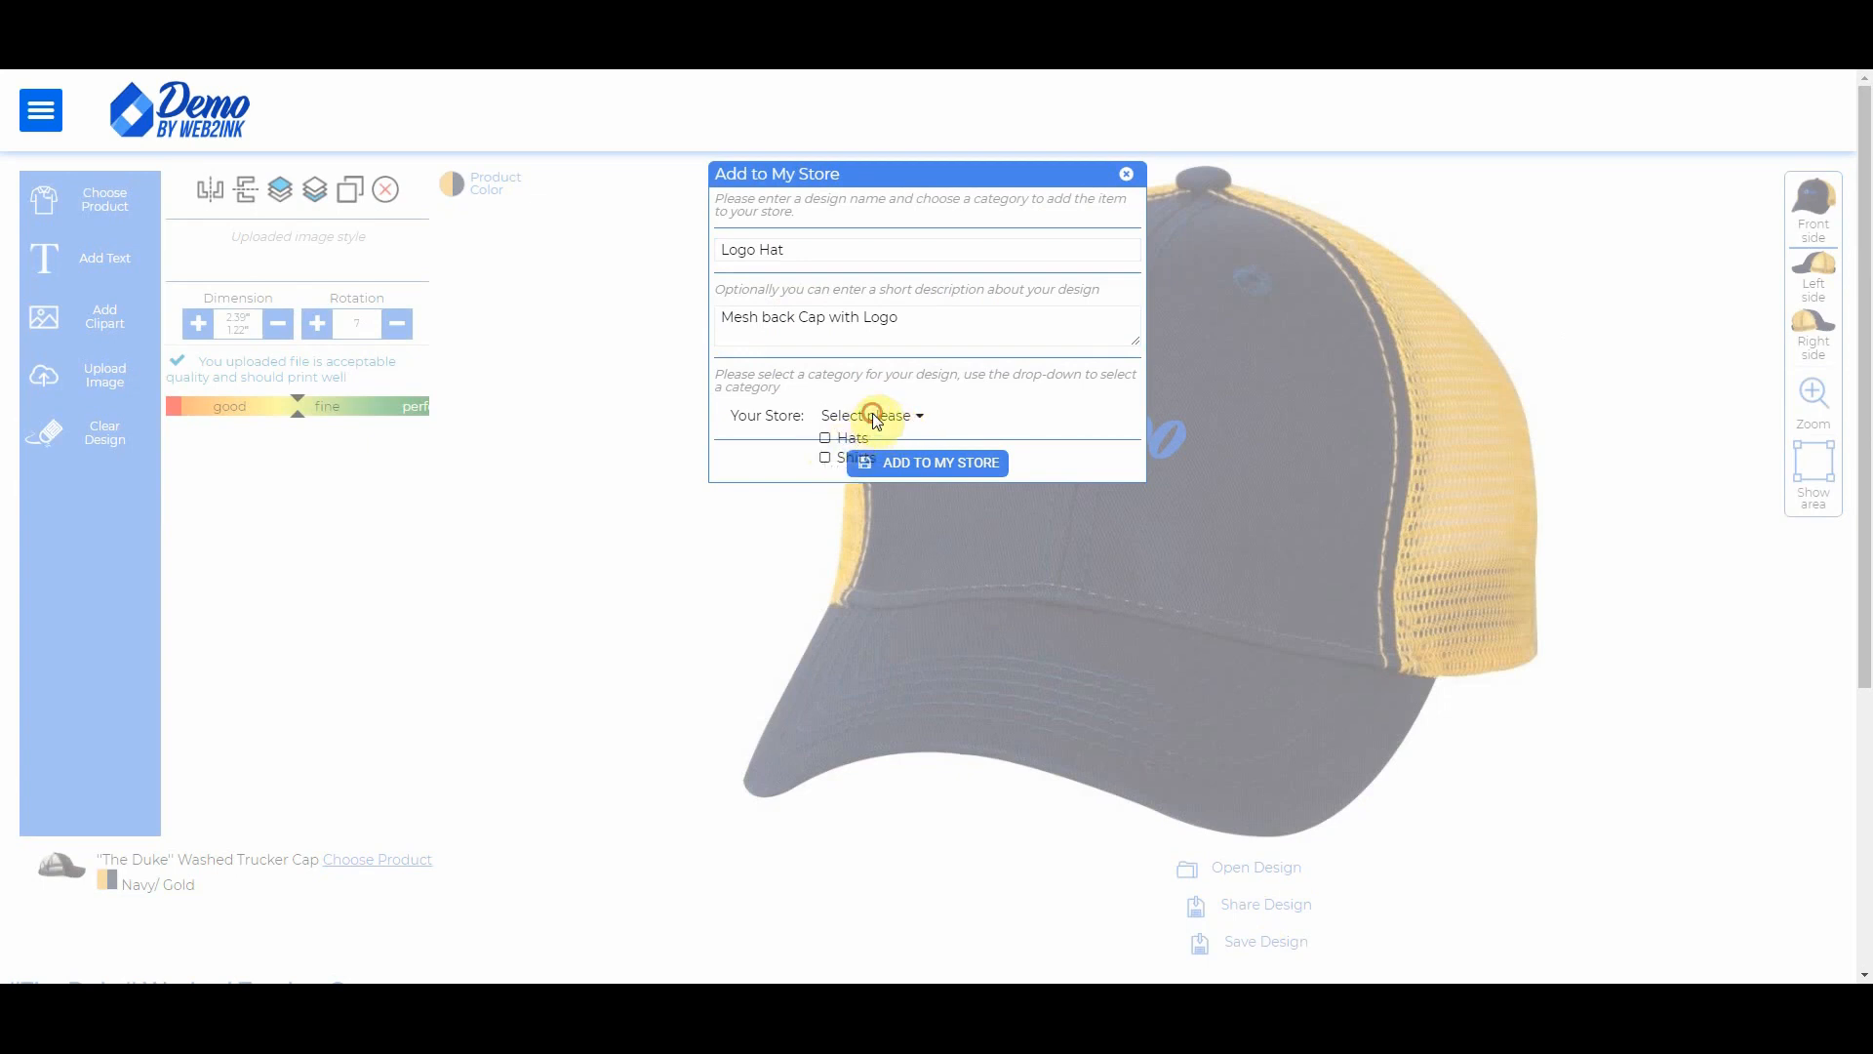
{"action": "left_click", "coordinate": [845, 447]}
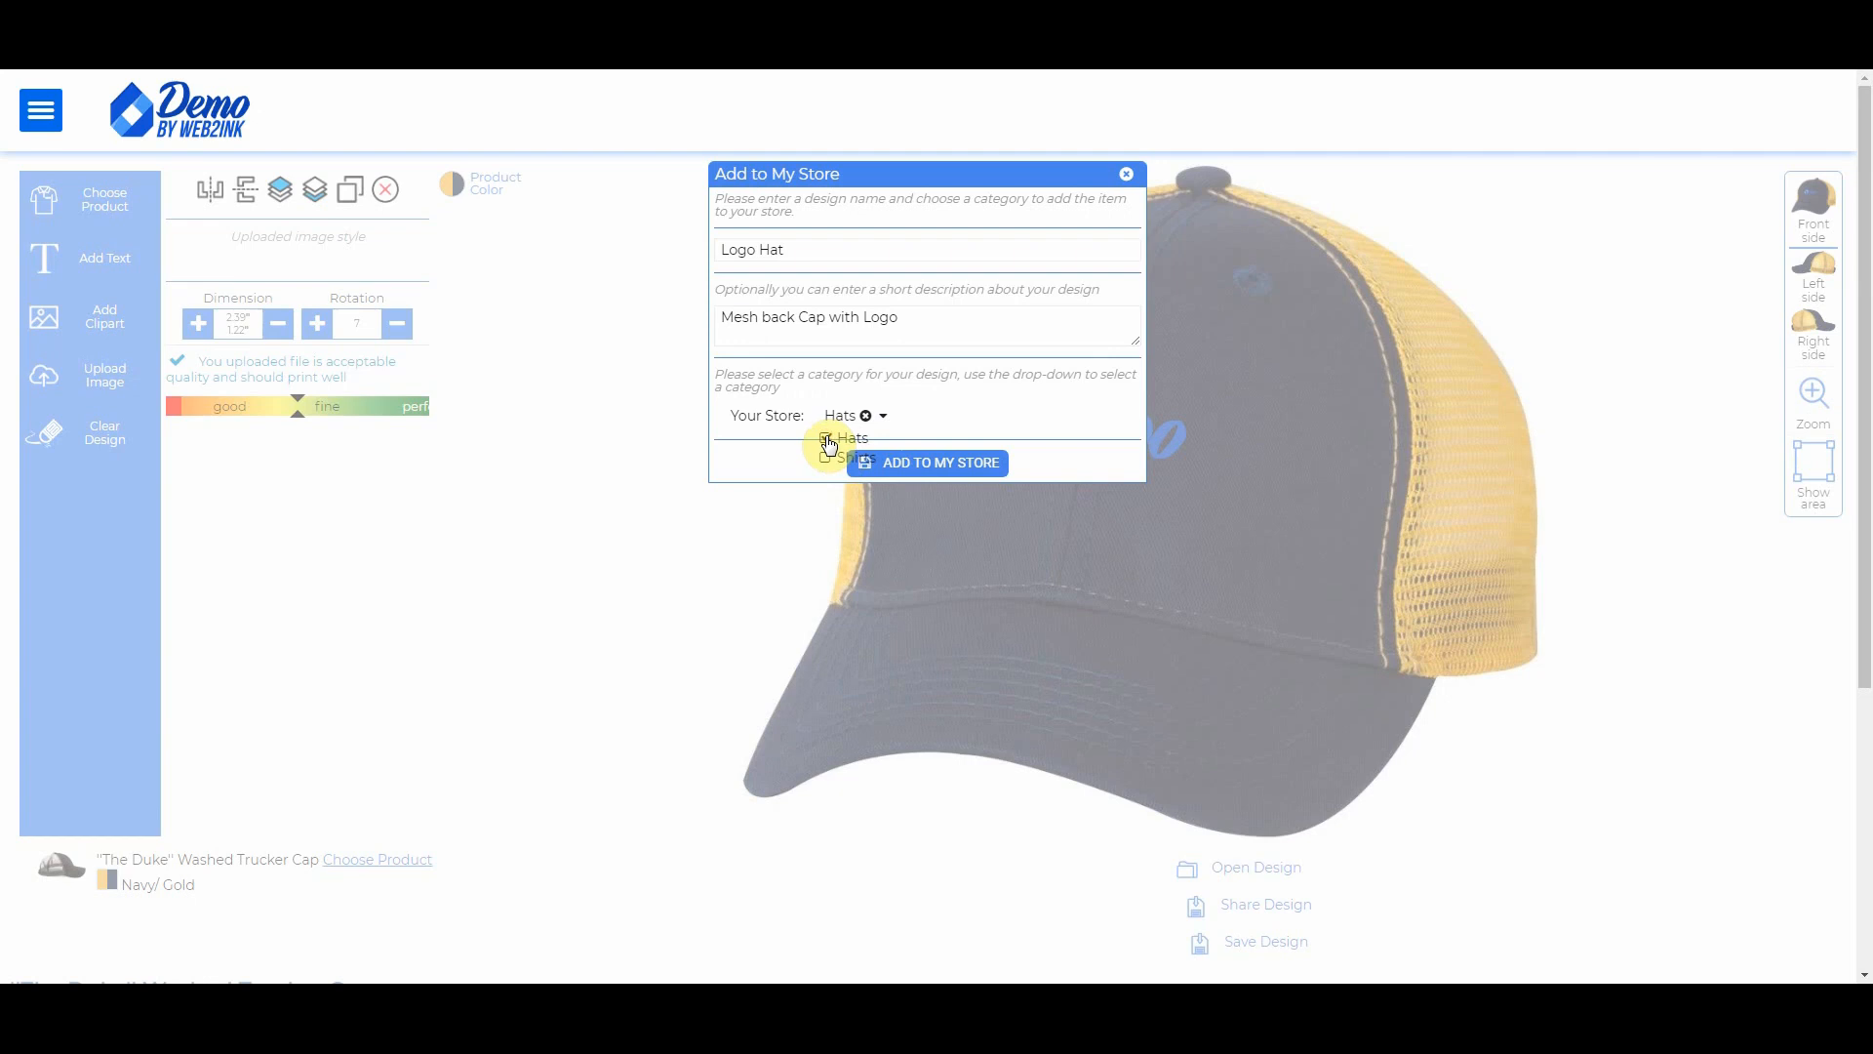
{"action": "left_click", "coordinate": [917, 466]}
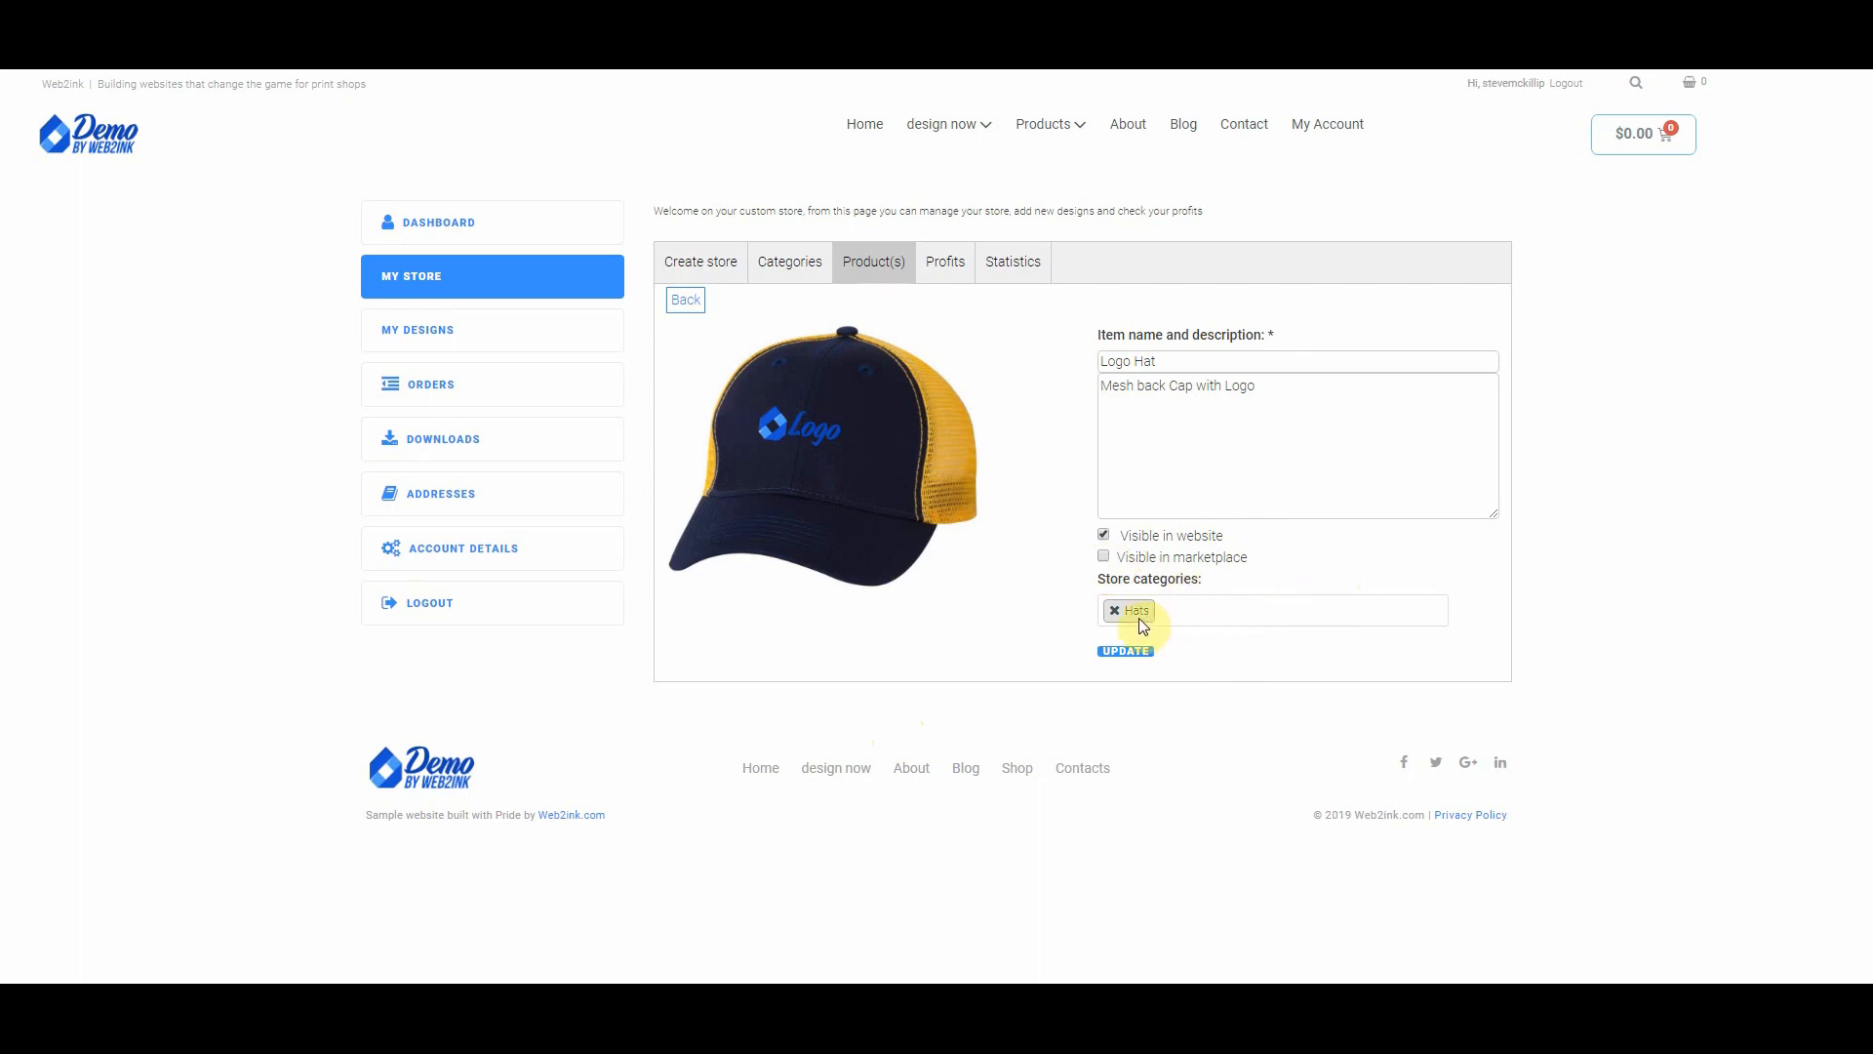
Step: Save the Logo Hat item details and return to the store's products list
{"action": "left_click", "coordinate": [1127, 652]}
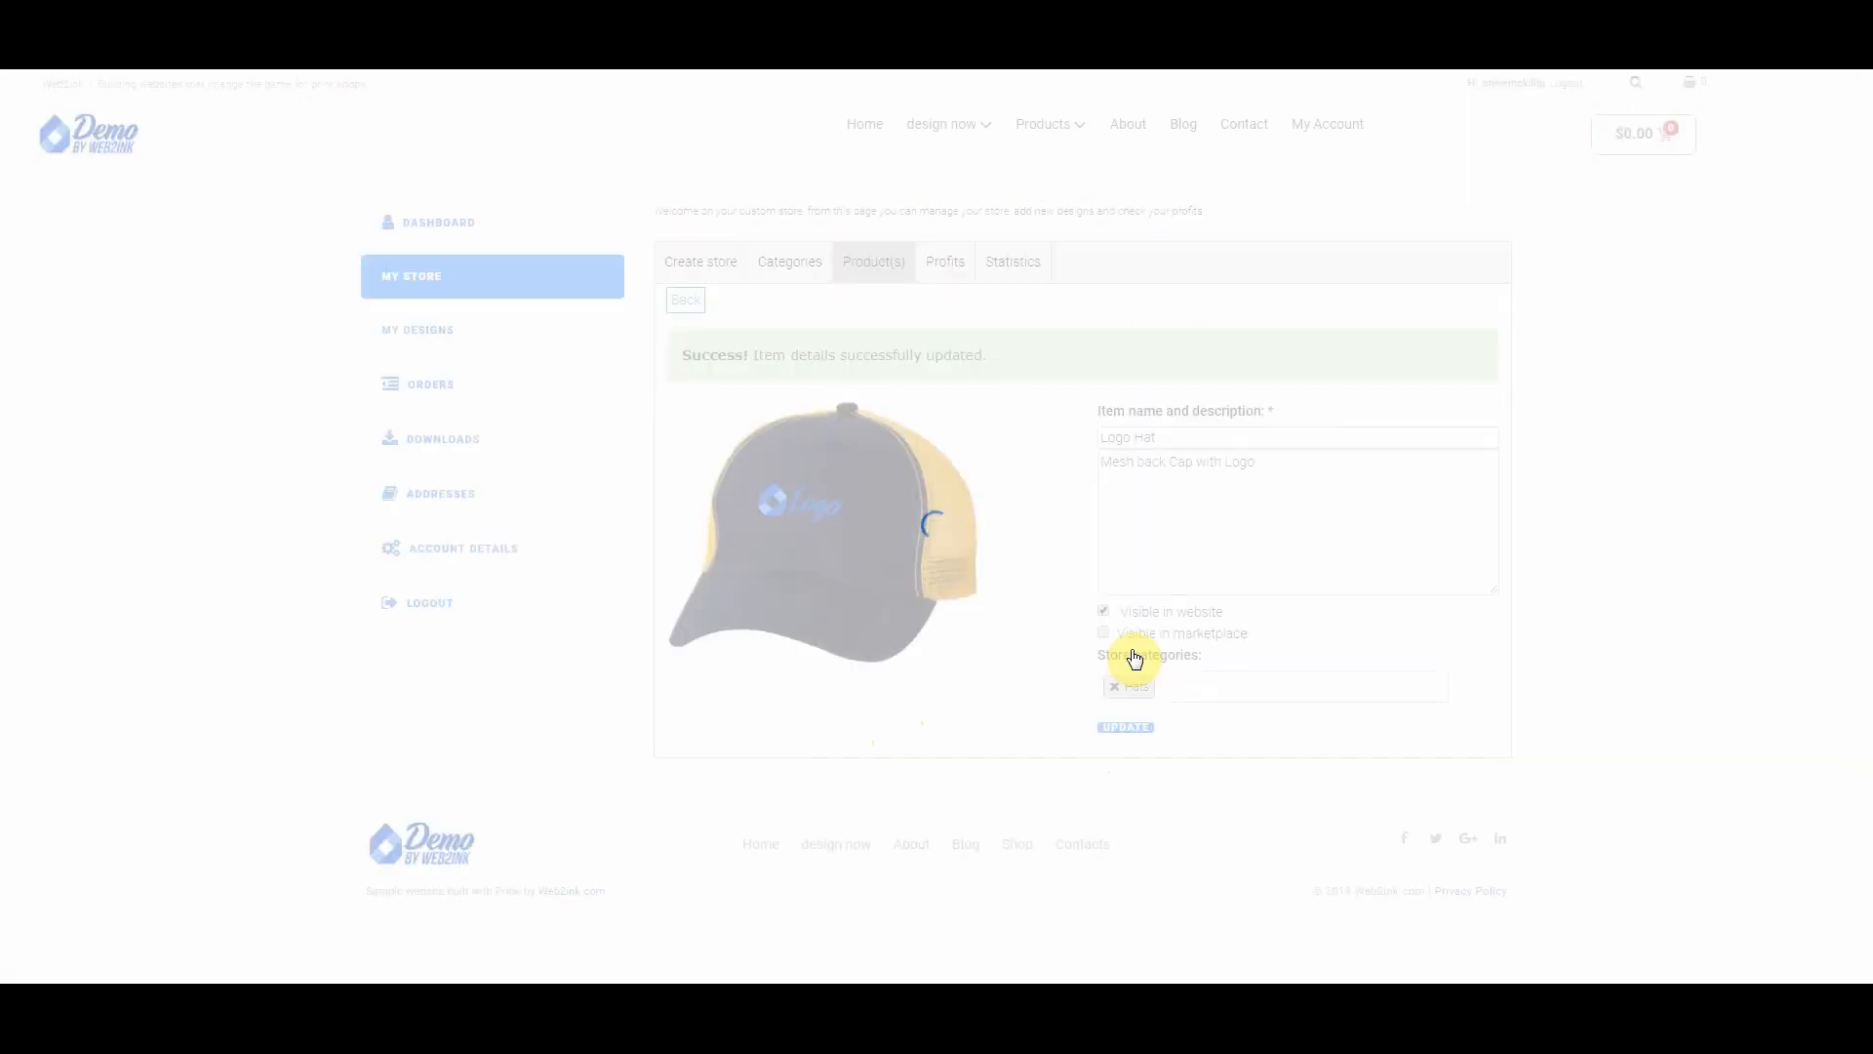
{"action": "left_click", "coordinate": [863, 266]}
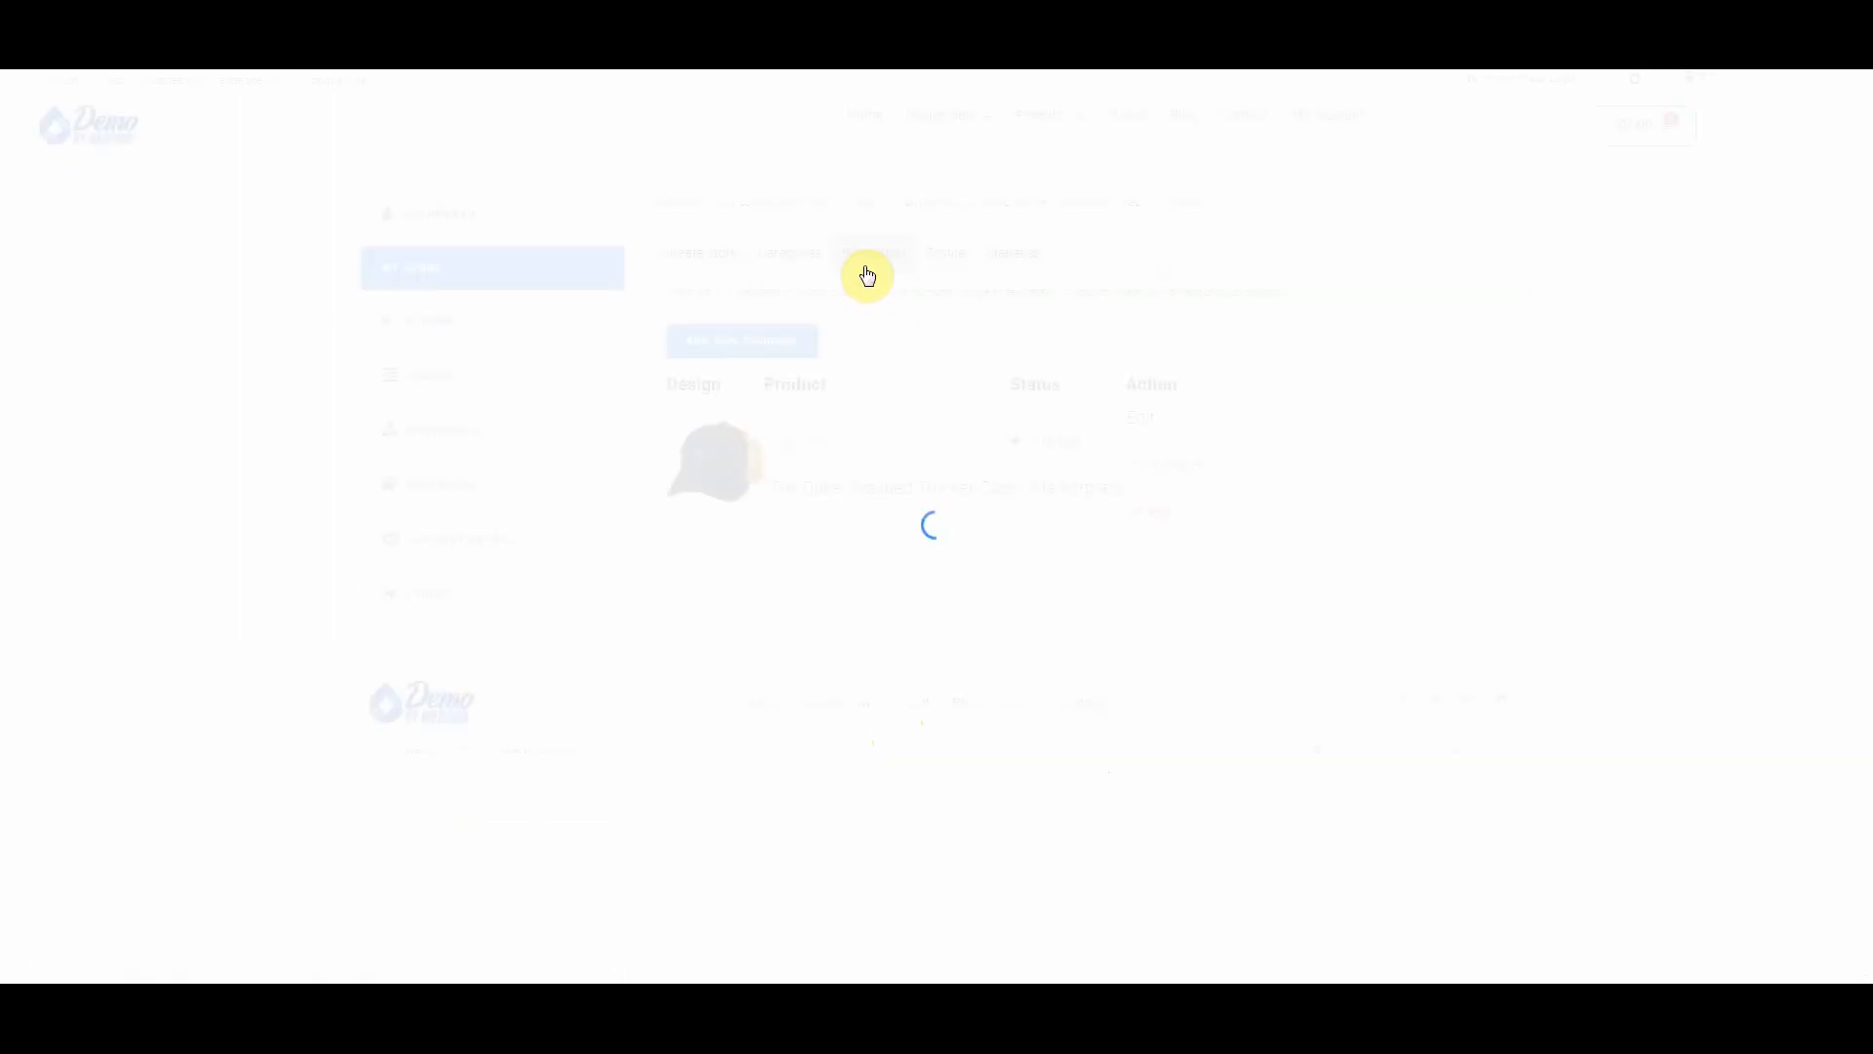
Step: Start a new product from the Bella + Canvas Unisex tee and change its colour to Silver
{"action": "left_click", "coordinate": [715, 351]}
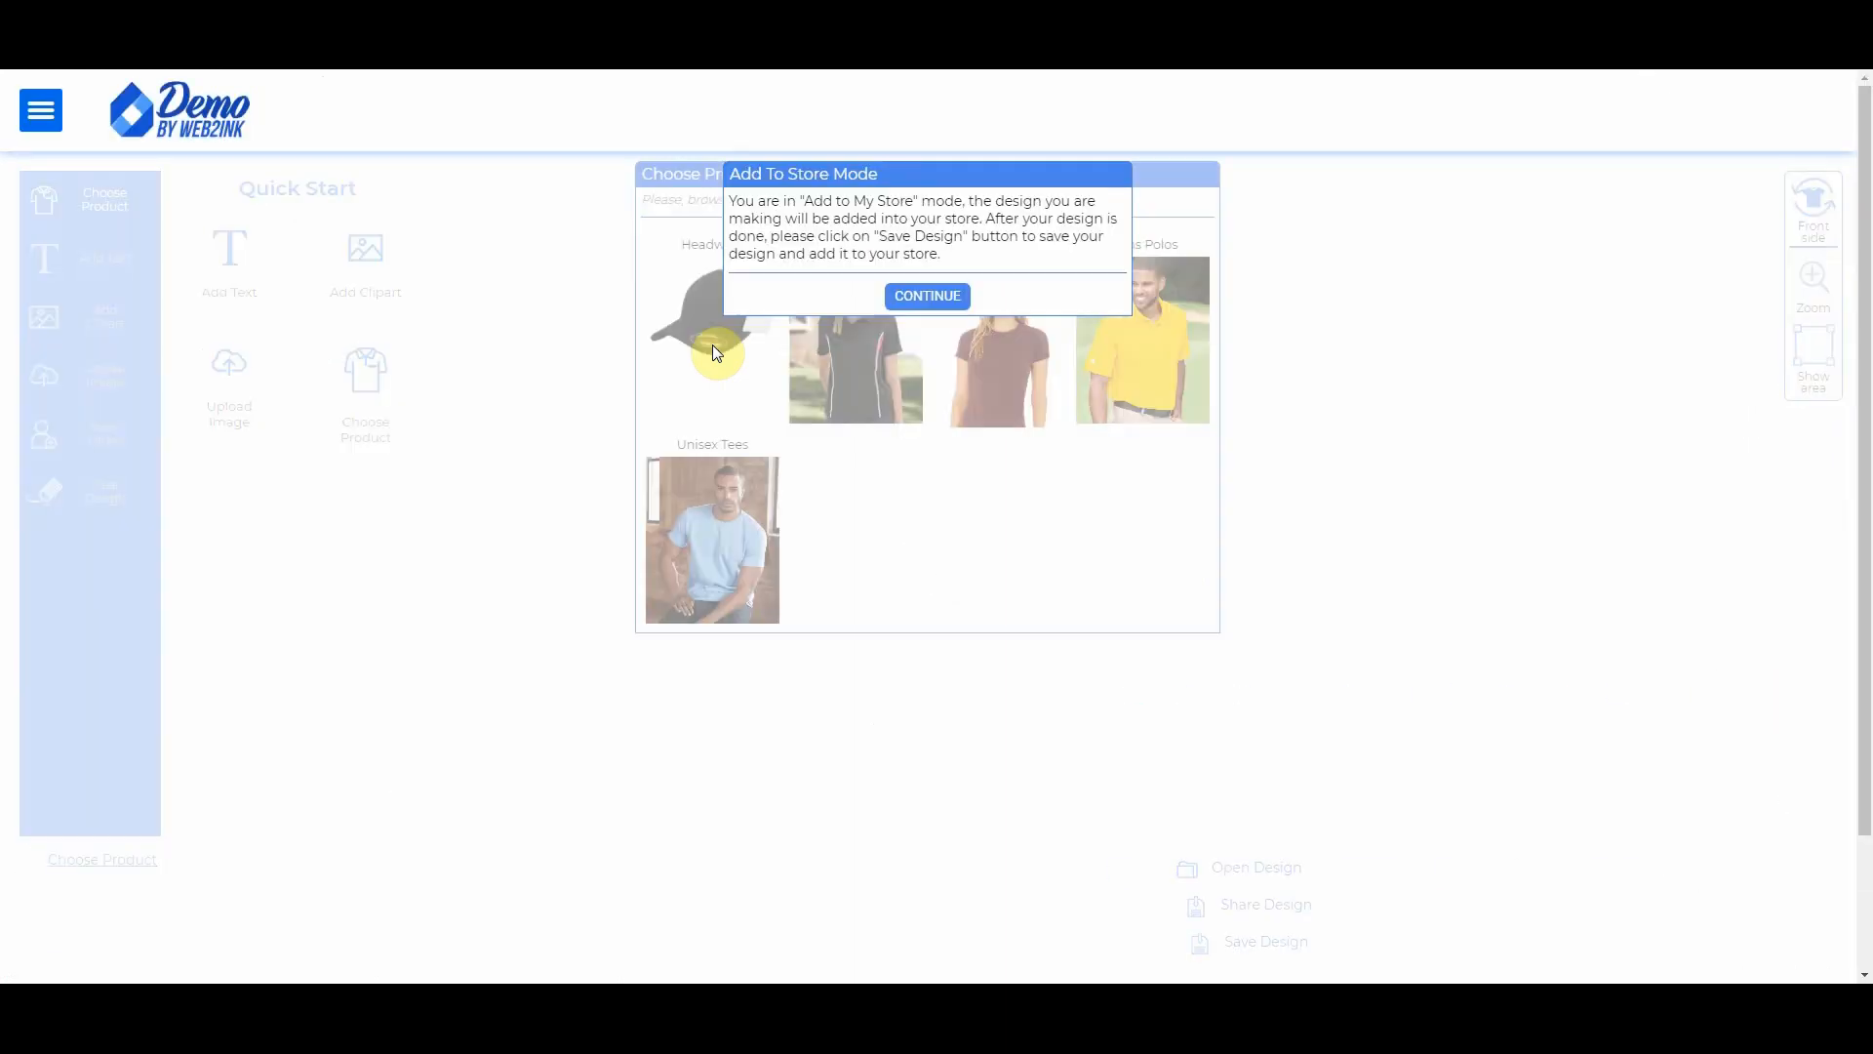
{"action": "left_click", "coordinate": [930, 297]}
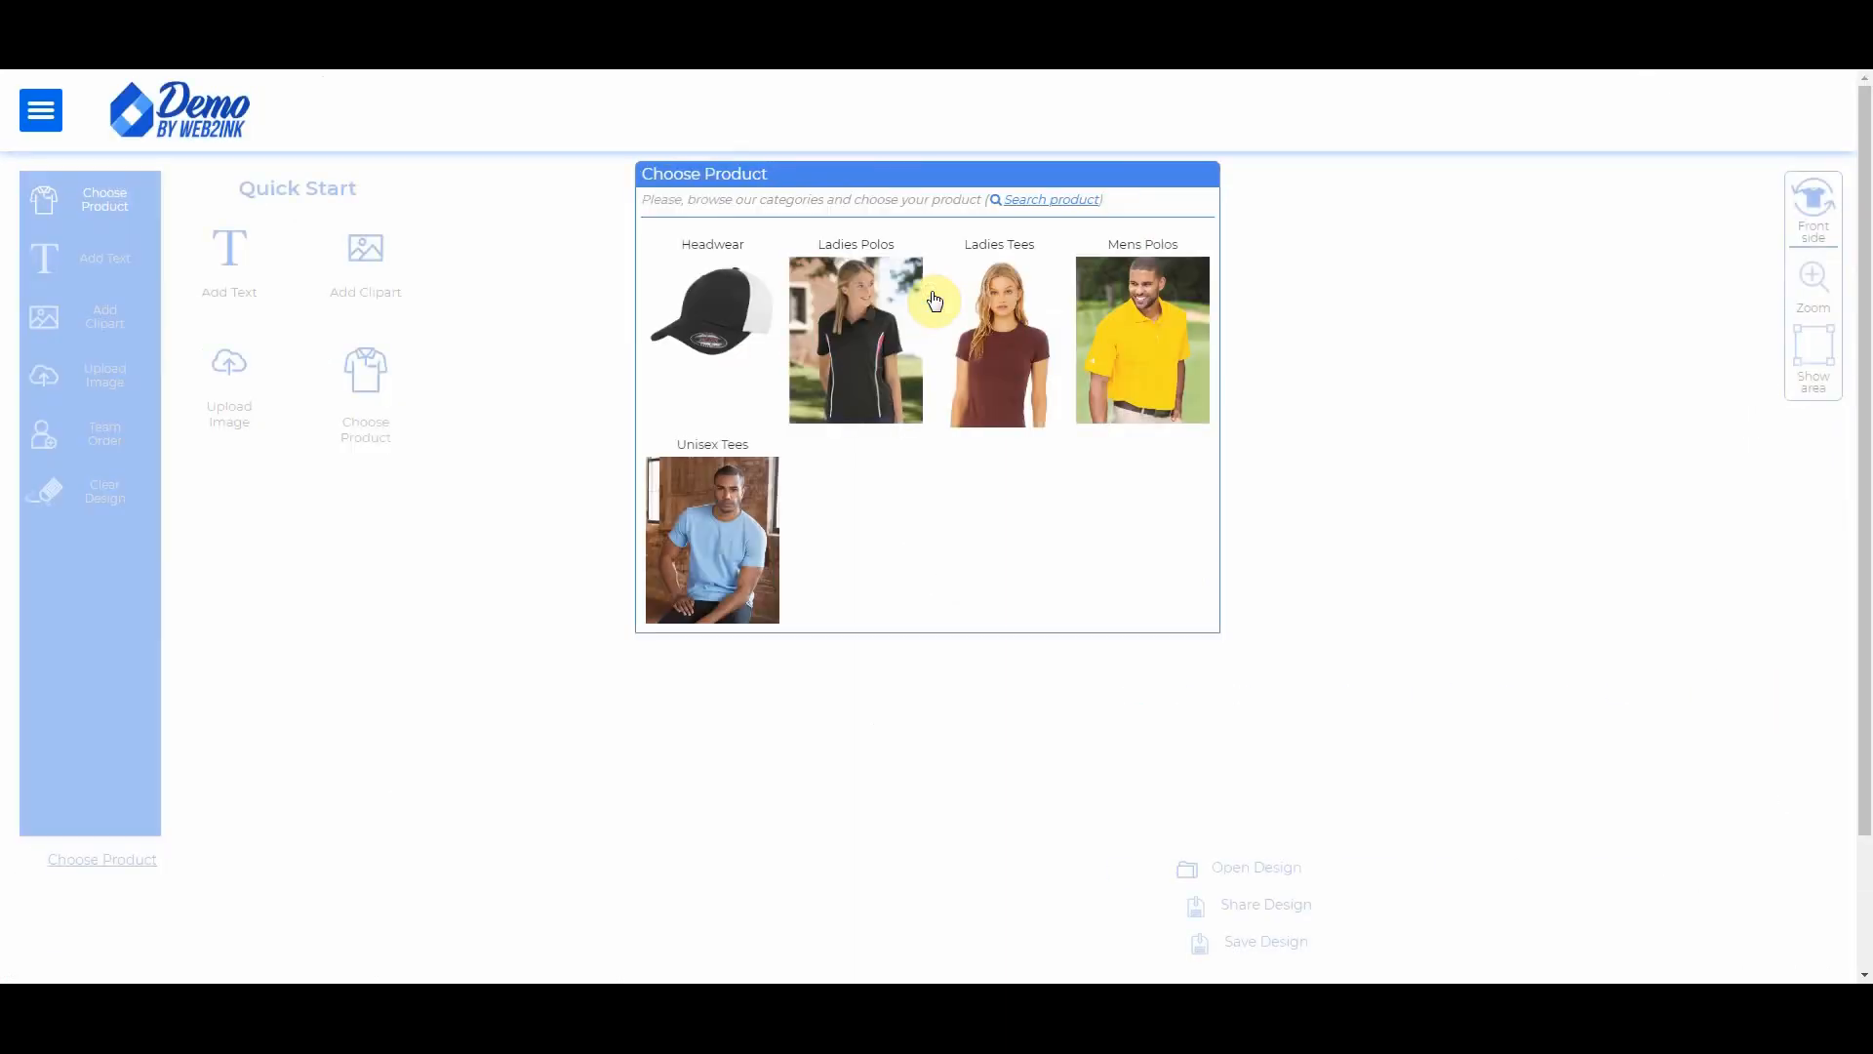
{"action": "left_click", "coordinate": [711, 542]}
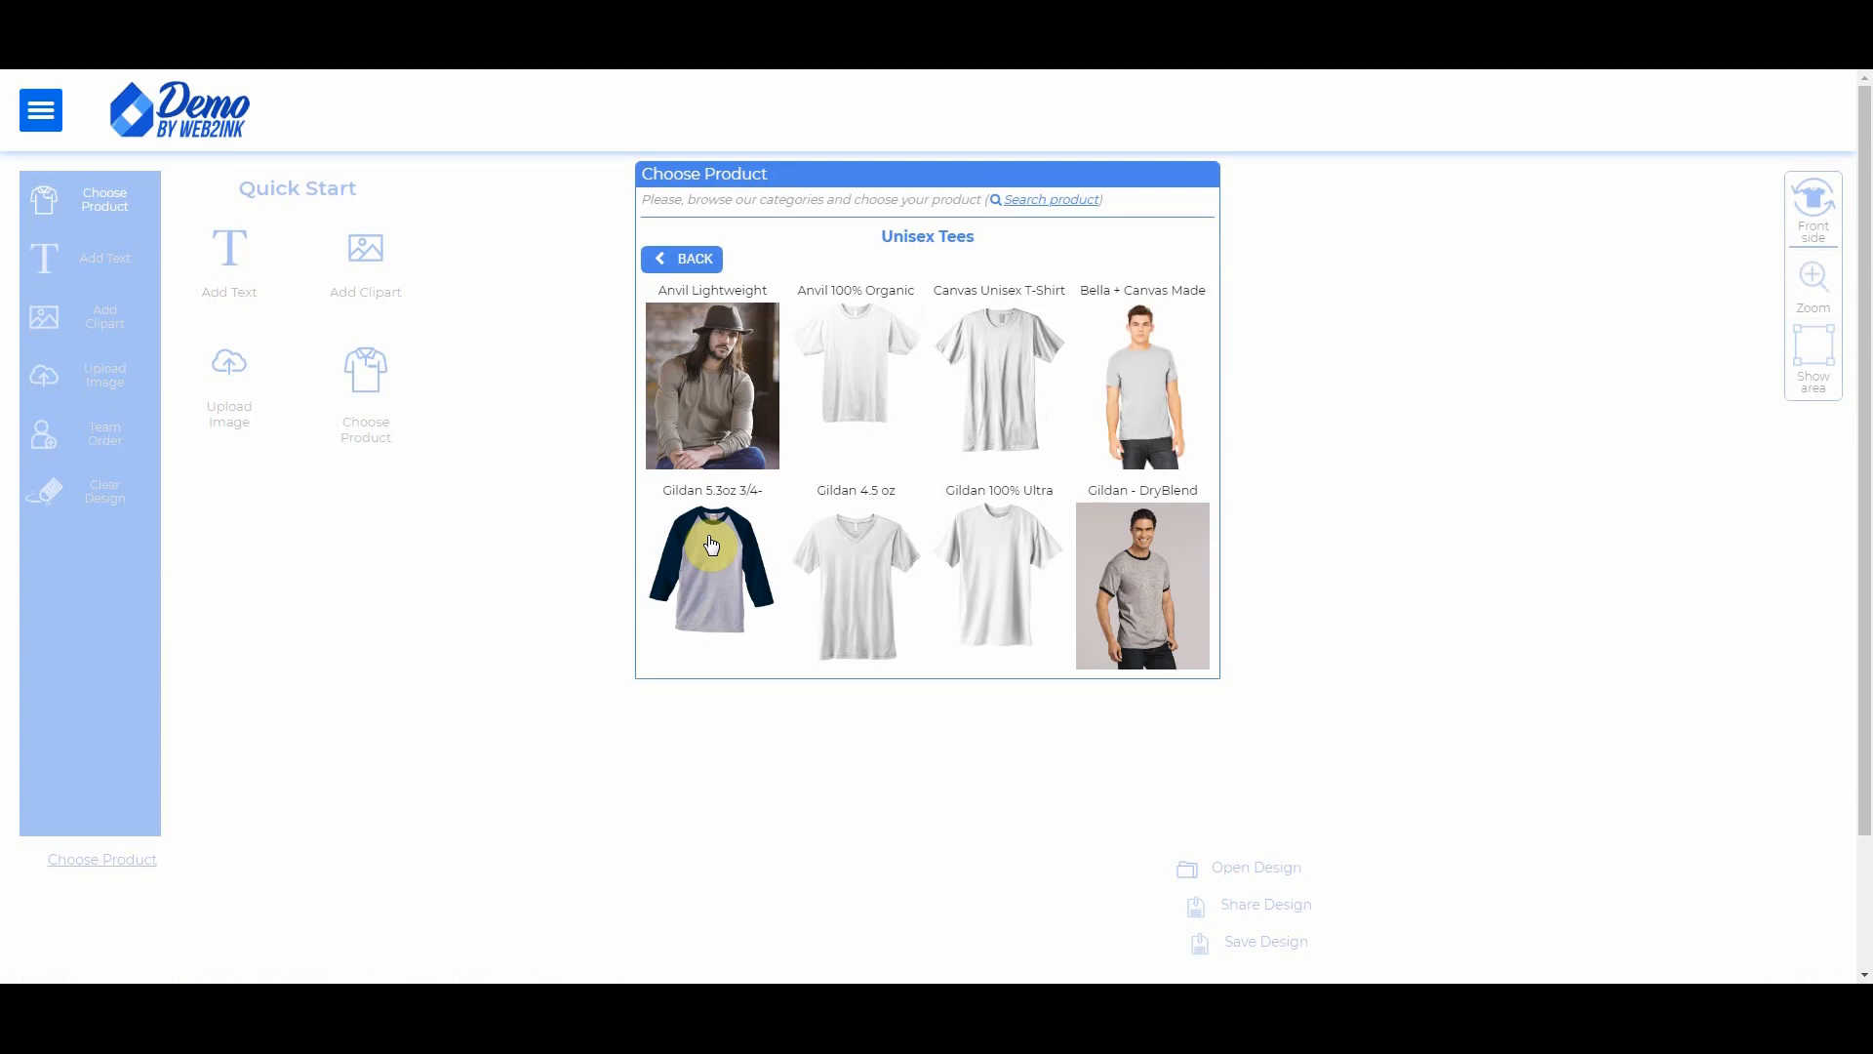
{"action": "left_click", "coordinate": [1164, 357]}
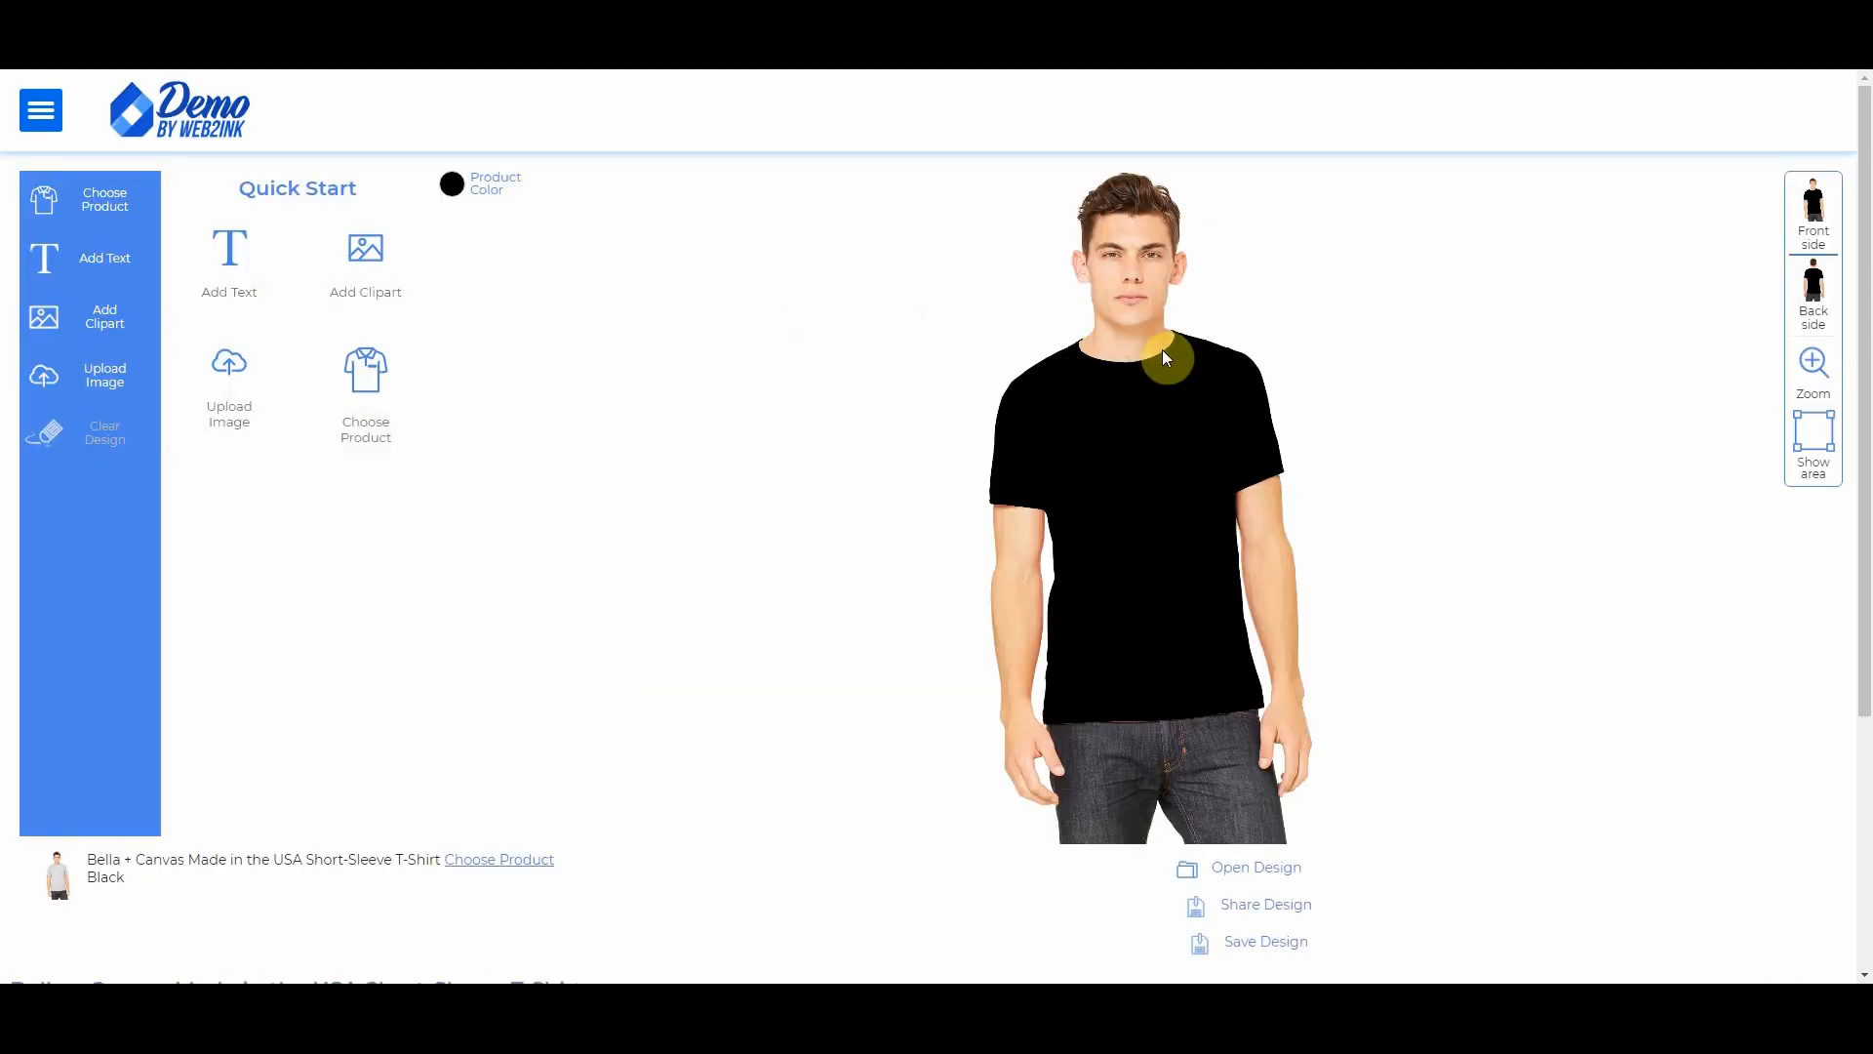
{"action": "left_click", "coordinate": [451, 195]}
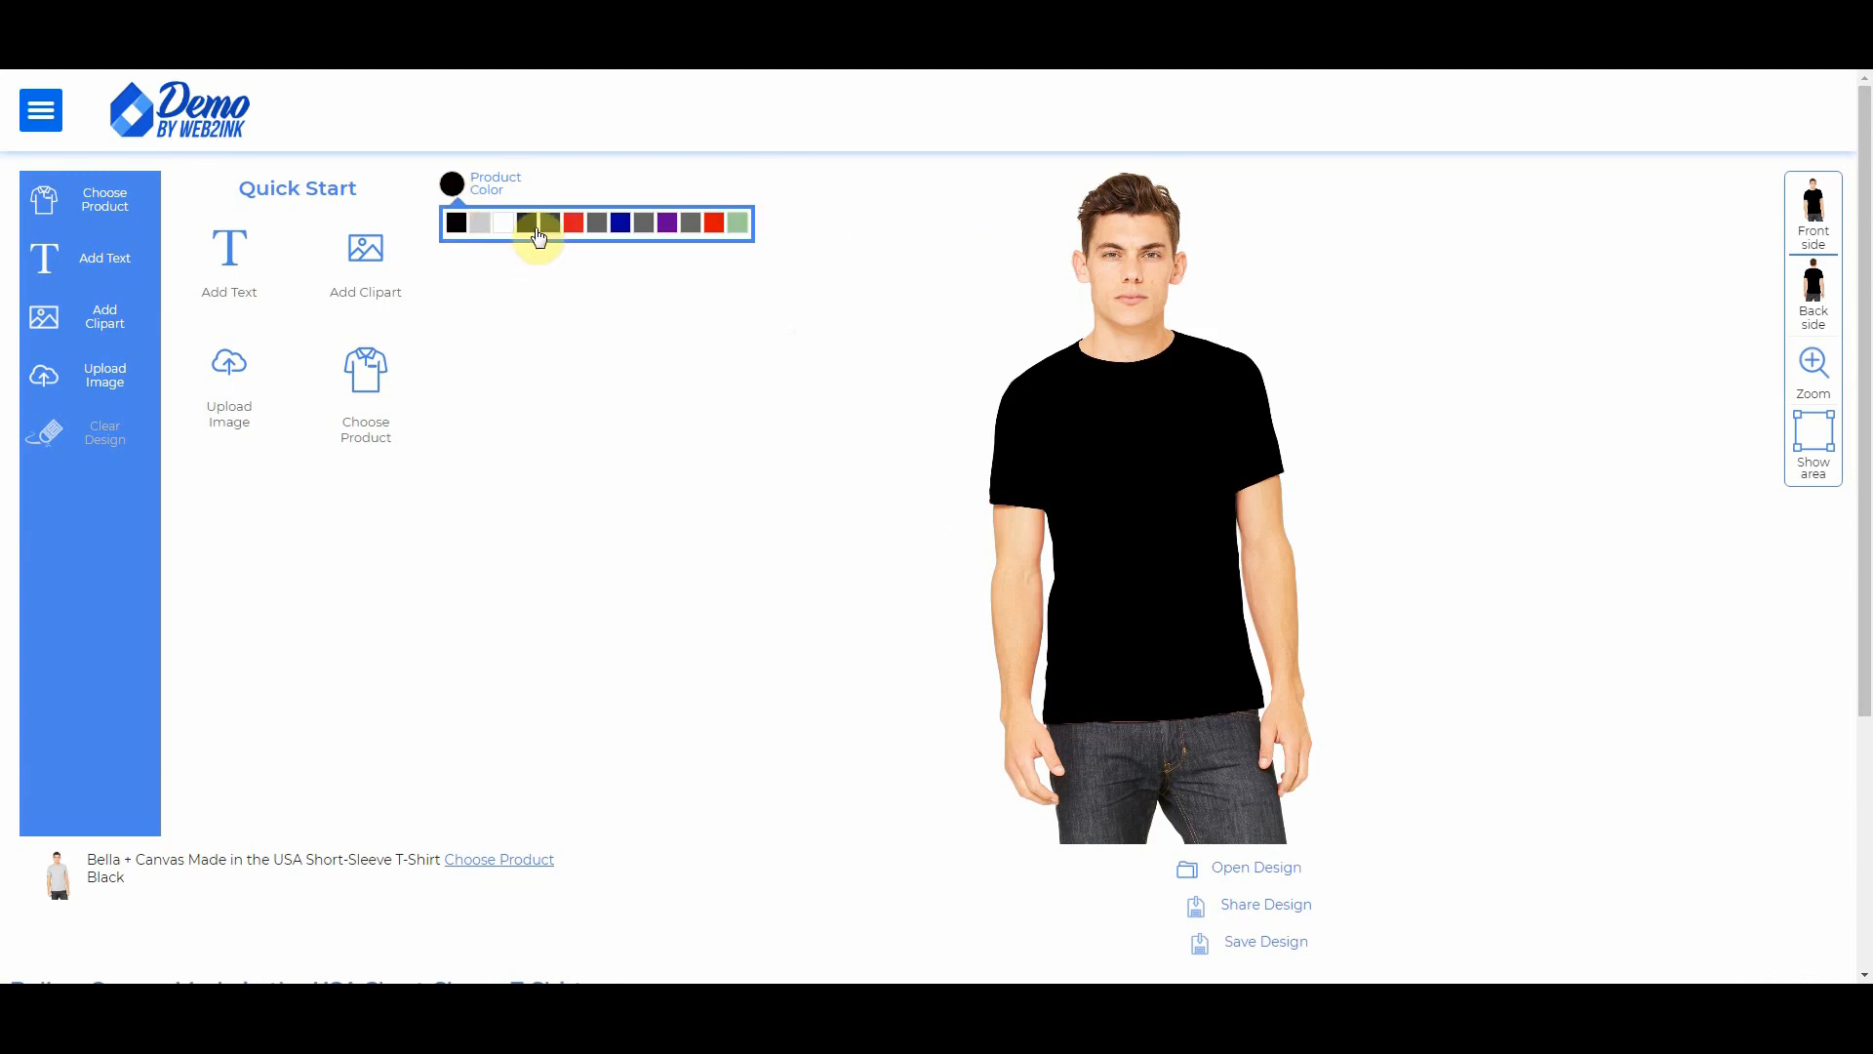
{"action": "left_click", "coordinate": [479, 227]}
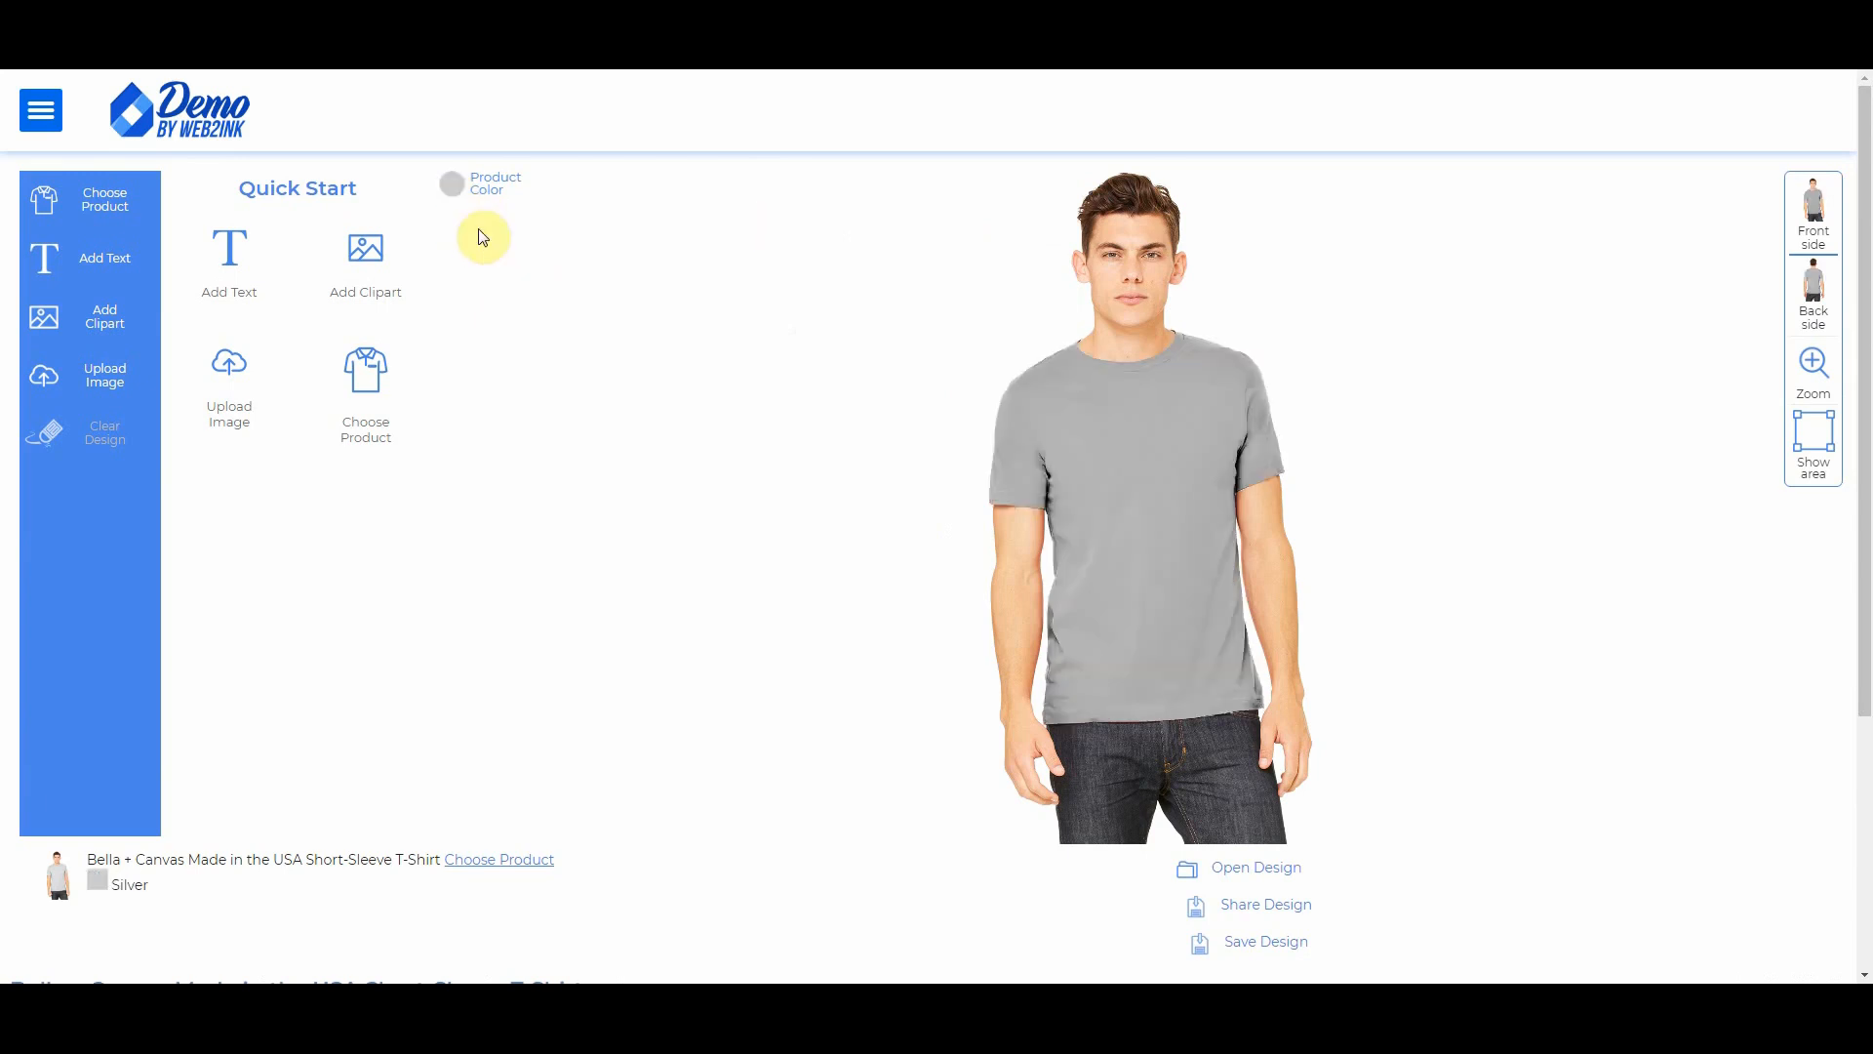
Step: Place the uploaded logo small on the shirt's front chest
{"action": "left_click", "coordinate": [230, 366]}
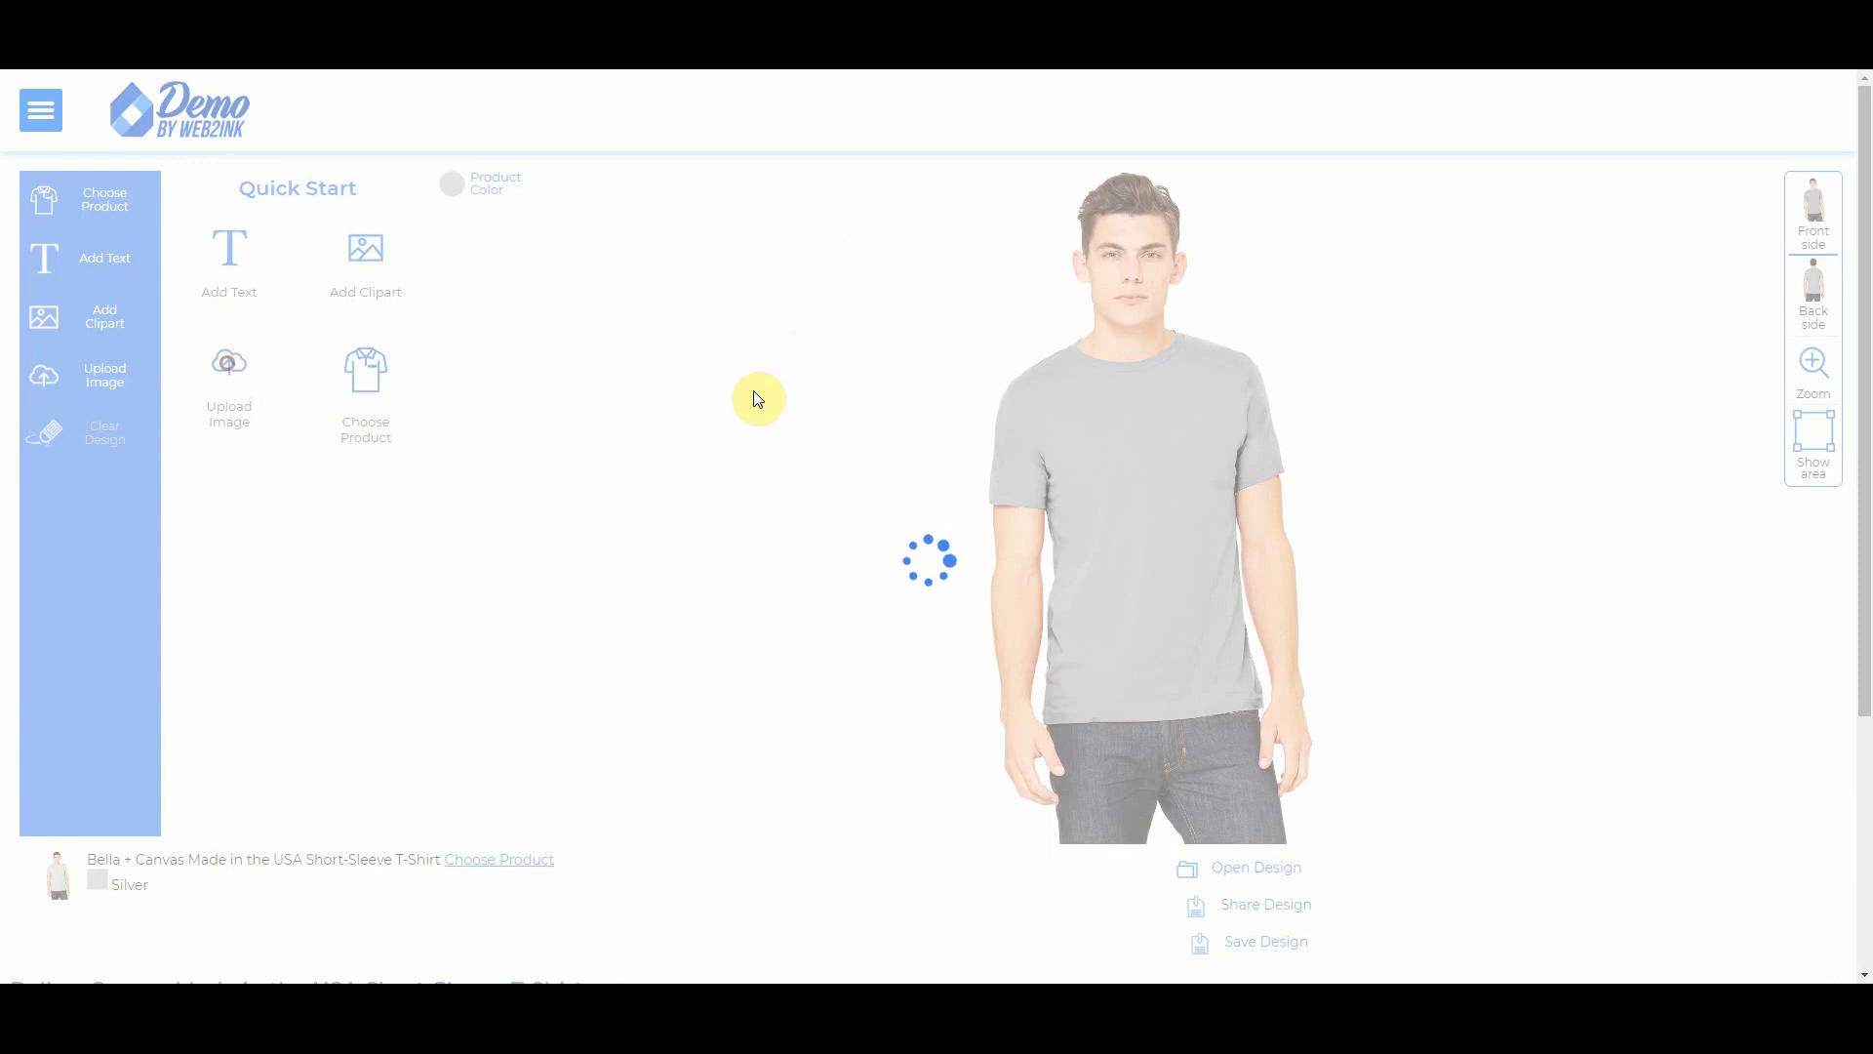
{"action": "left_click", "coordinate": [992, 326]}
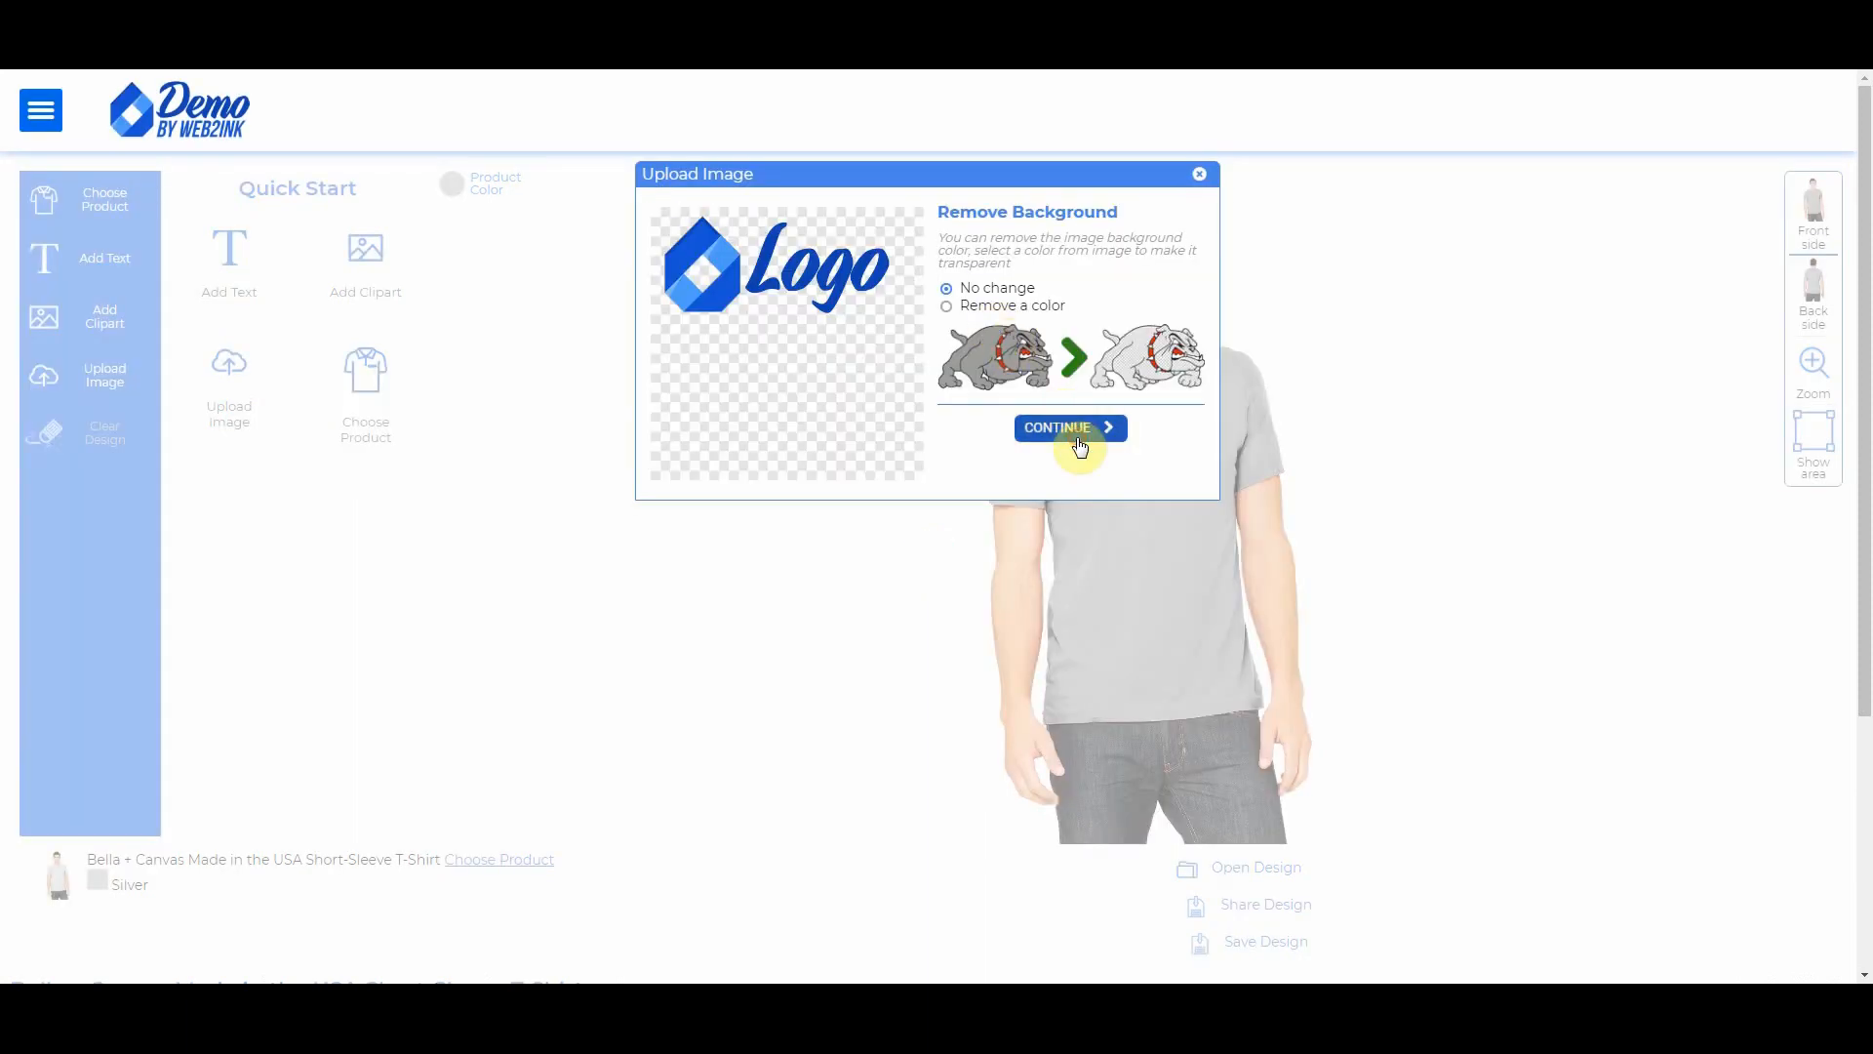
{"action": "left_click", "coordinate": [1073, 426]}
{"action": "left_click", "coordinate": [1098, 398]}
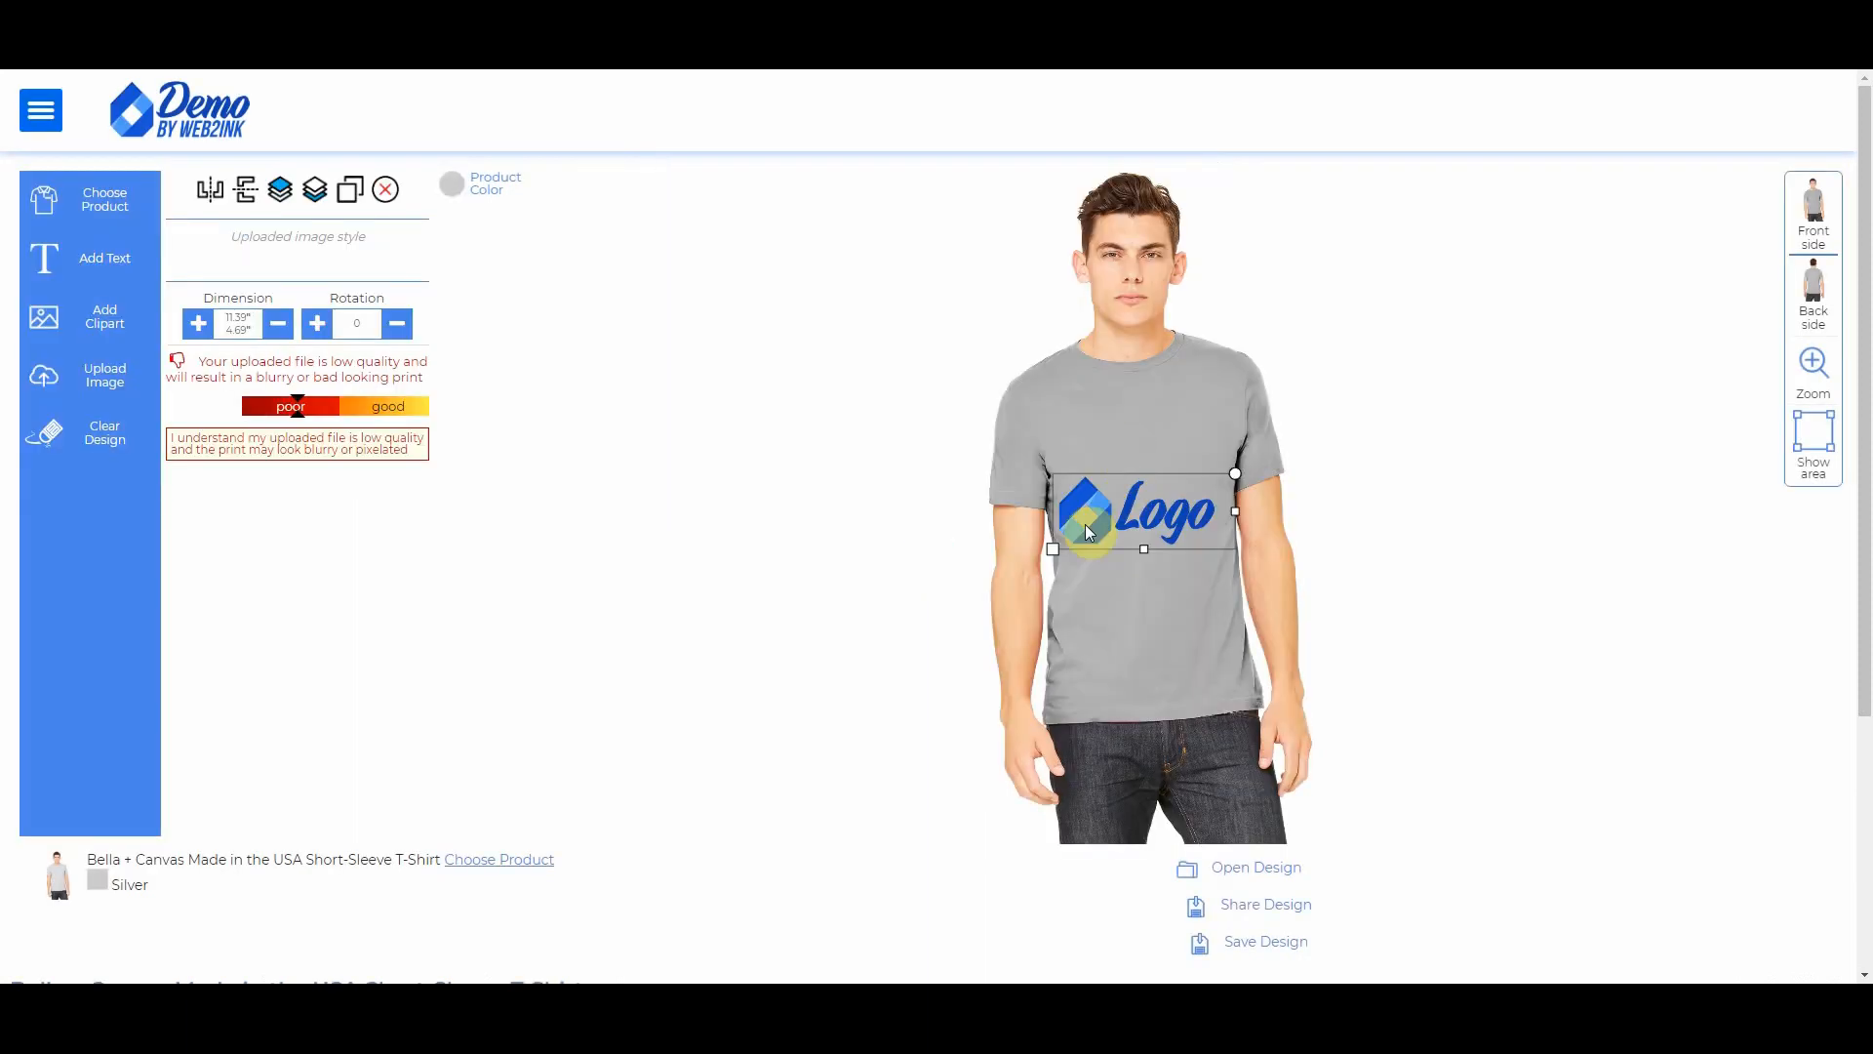
{"action": "left_click_drag", "start_coordinate": [1056, 547], "coordinate": [1193, 412]}
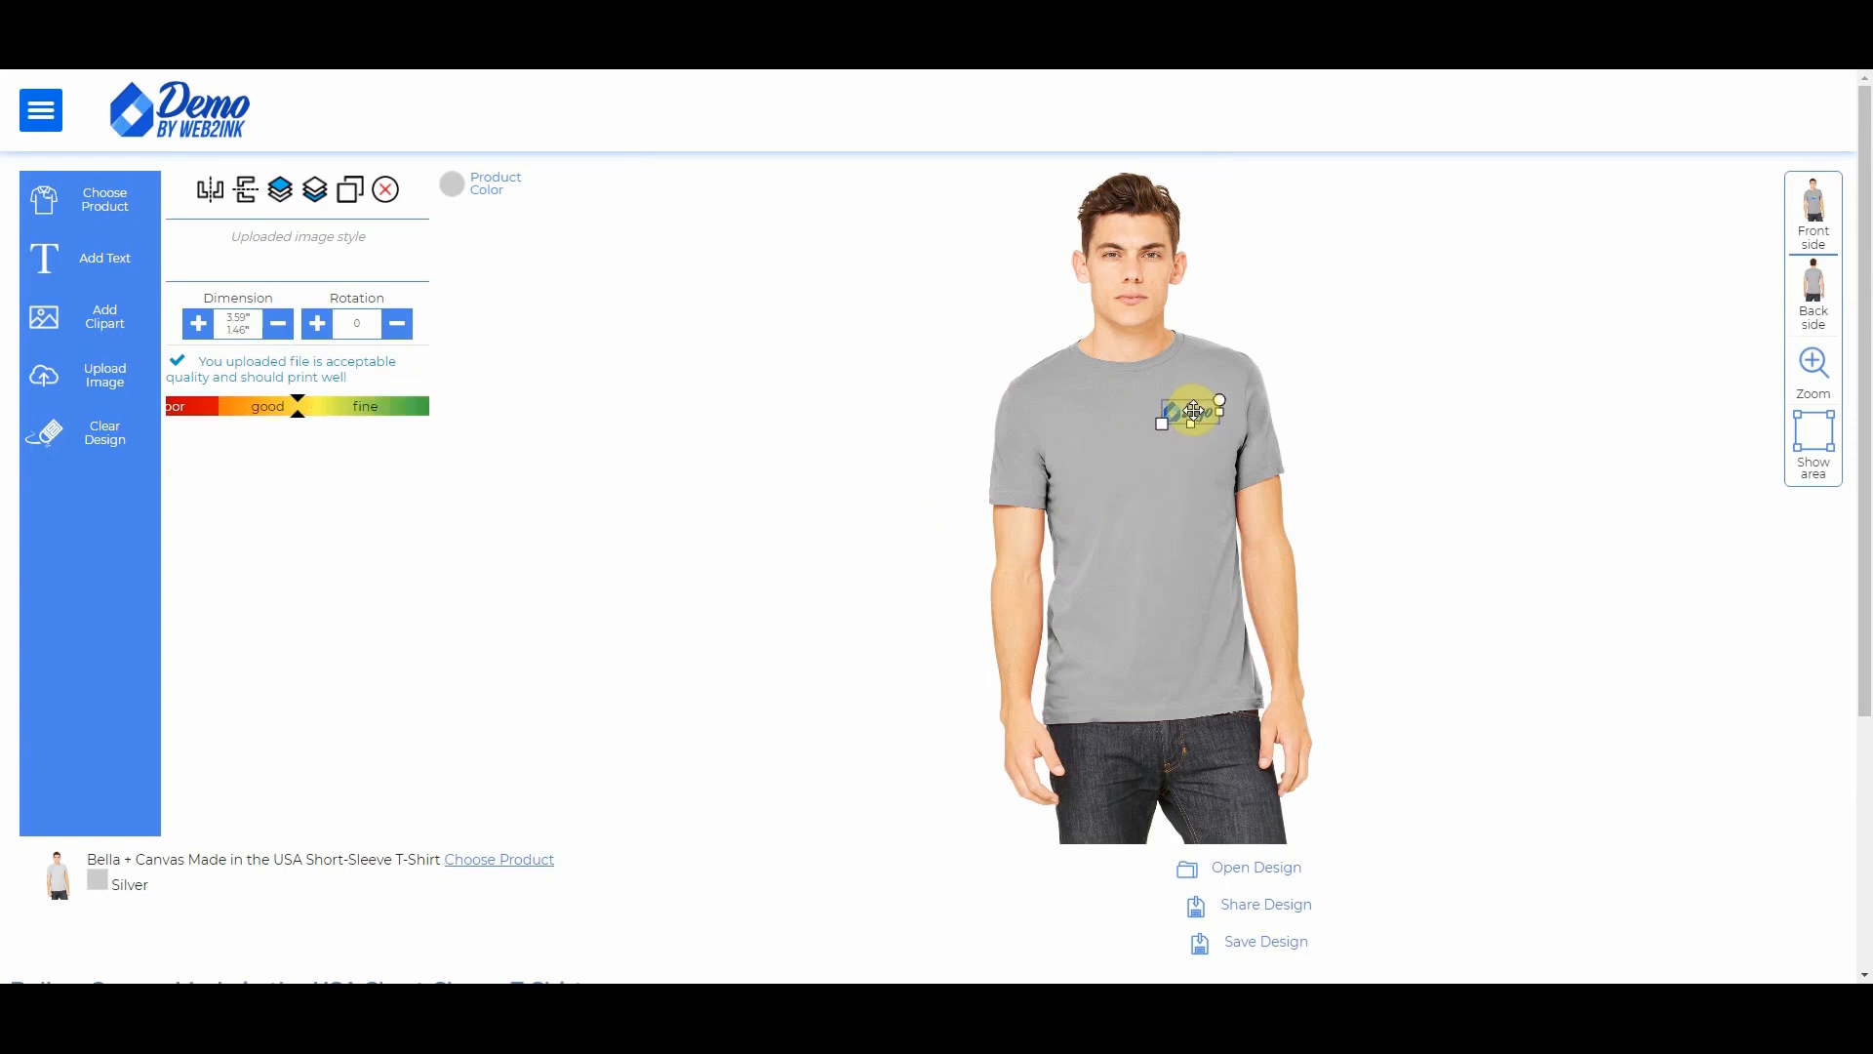
{"action": "left_click", "coordinate": [1334, 556]}
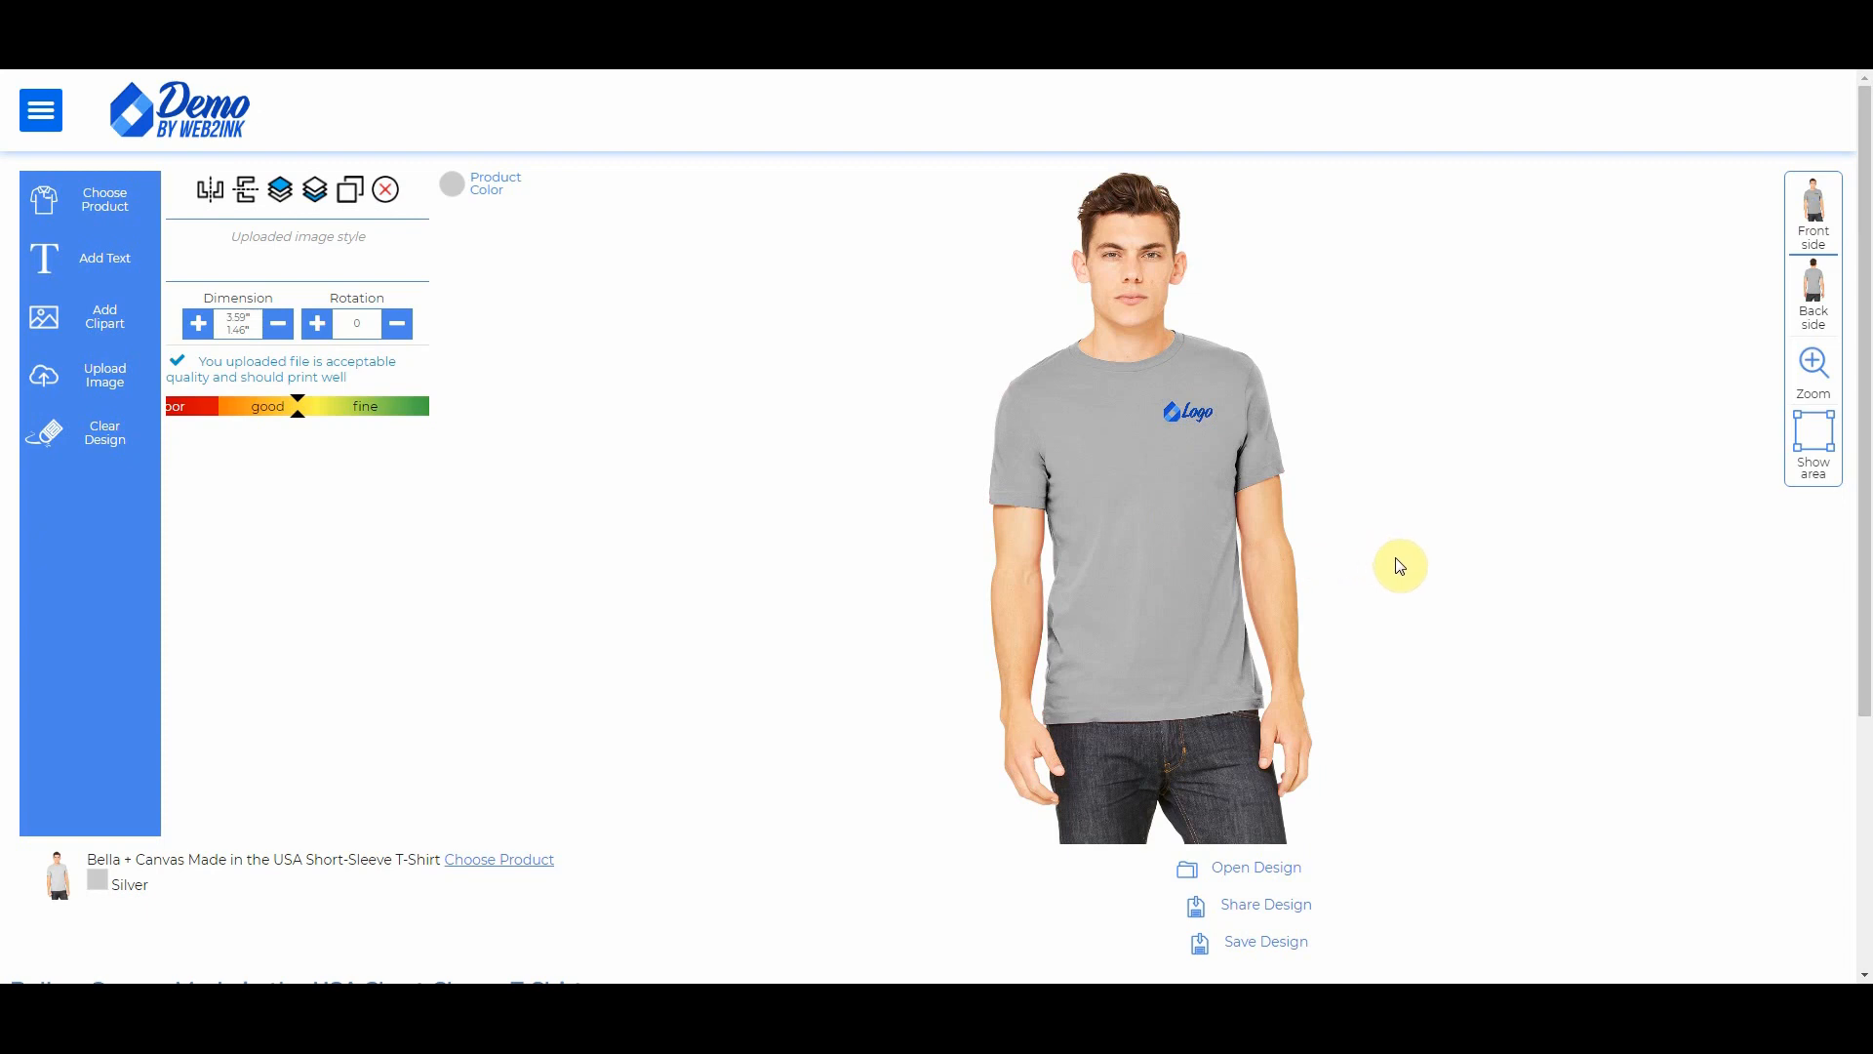
{"action": "left_click", "coordinate": [1193, 421]}
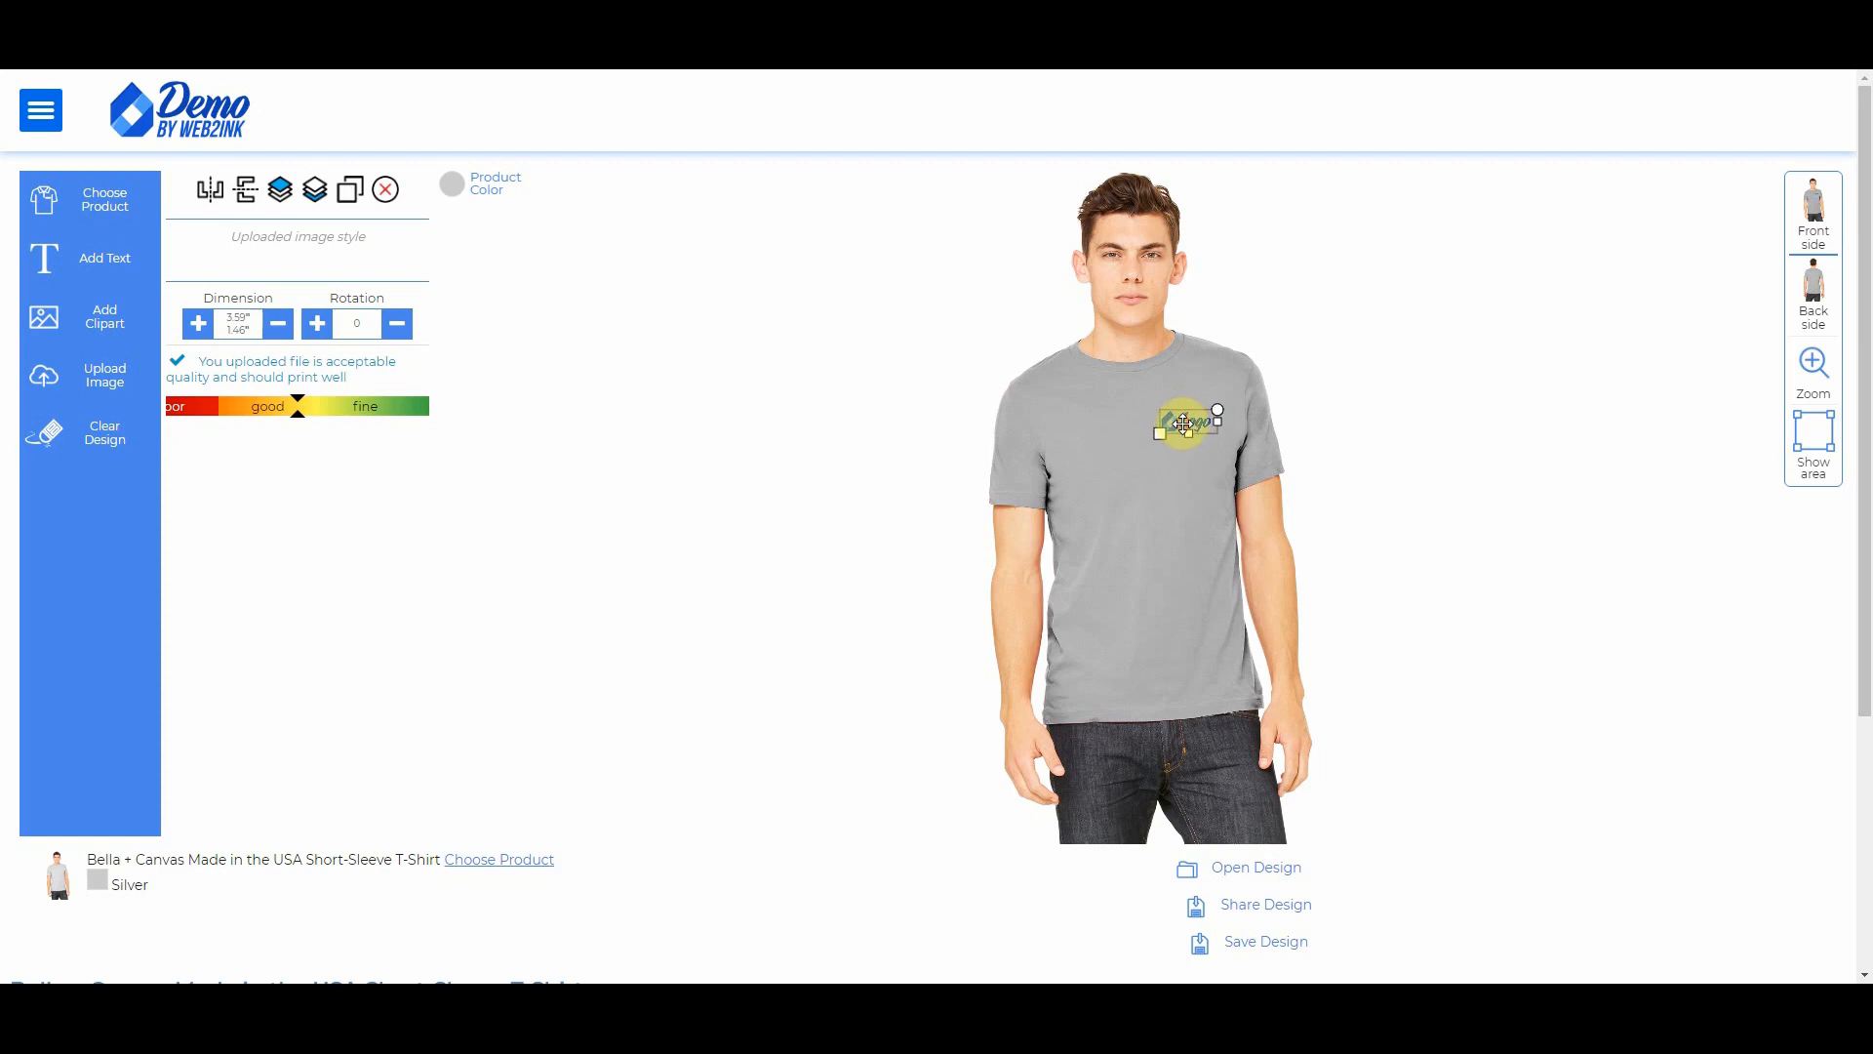
{"action": "left_click", "coordinate": [1247, 430]}
Step: Add the logo across the upper back, shrink it slightly, and compare front and back views
{"action": "left_click", "coordinate": [1813, 283]}
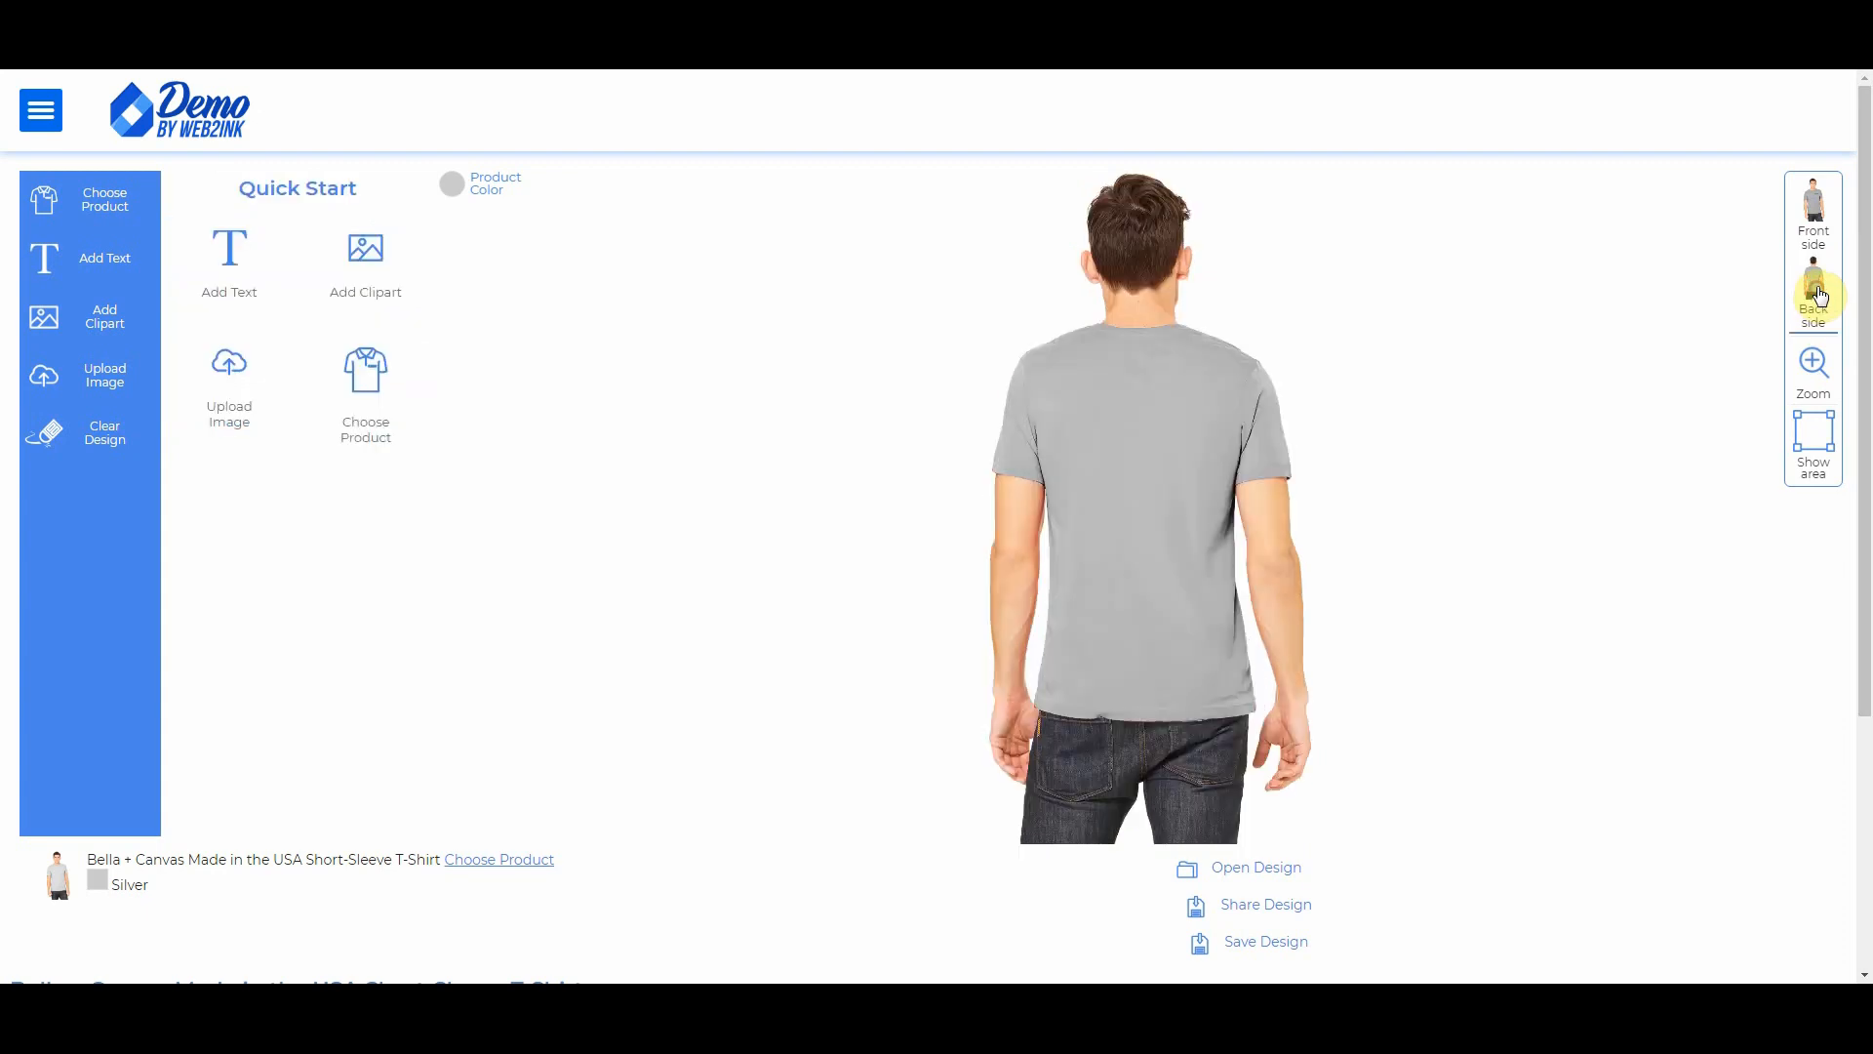
{"action": "left_click", "coordinate": [235, 369]}
{"action": "left_click", "coordinate": [990, 351]}
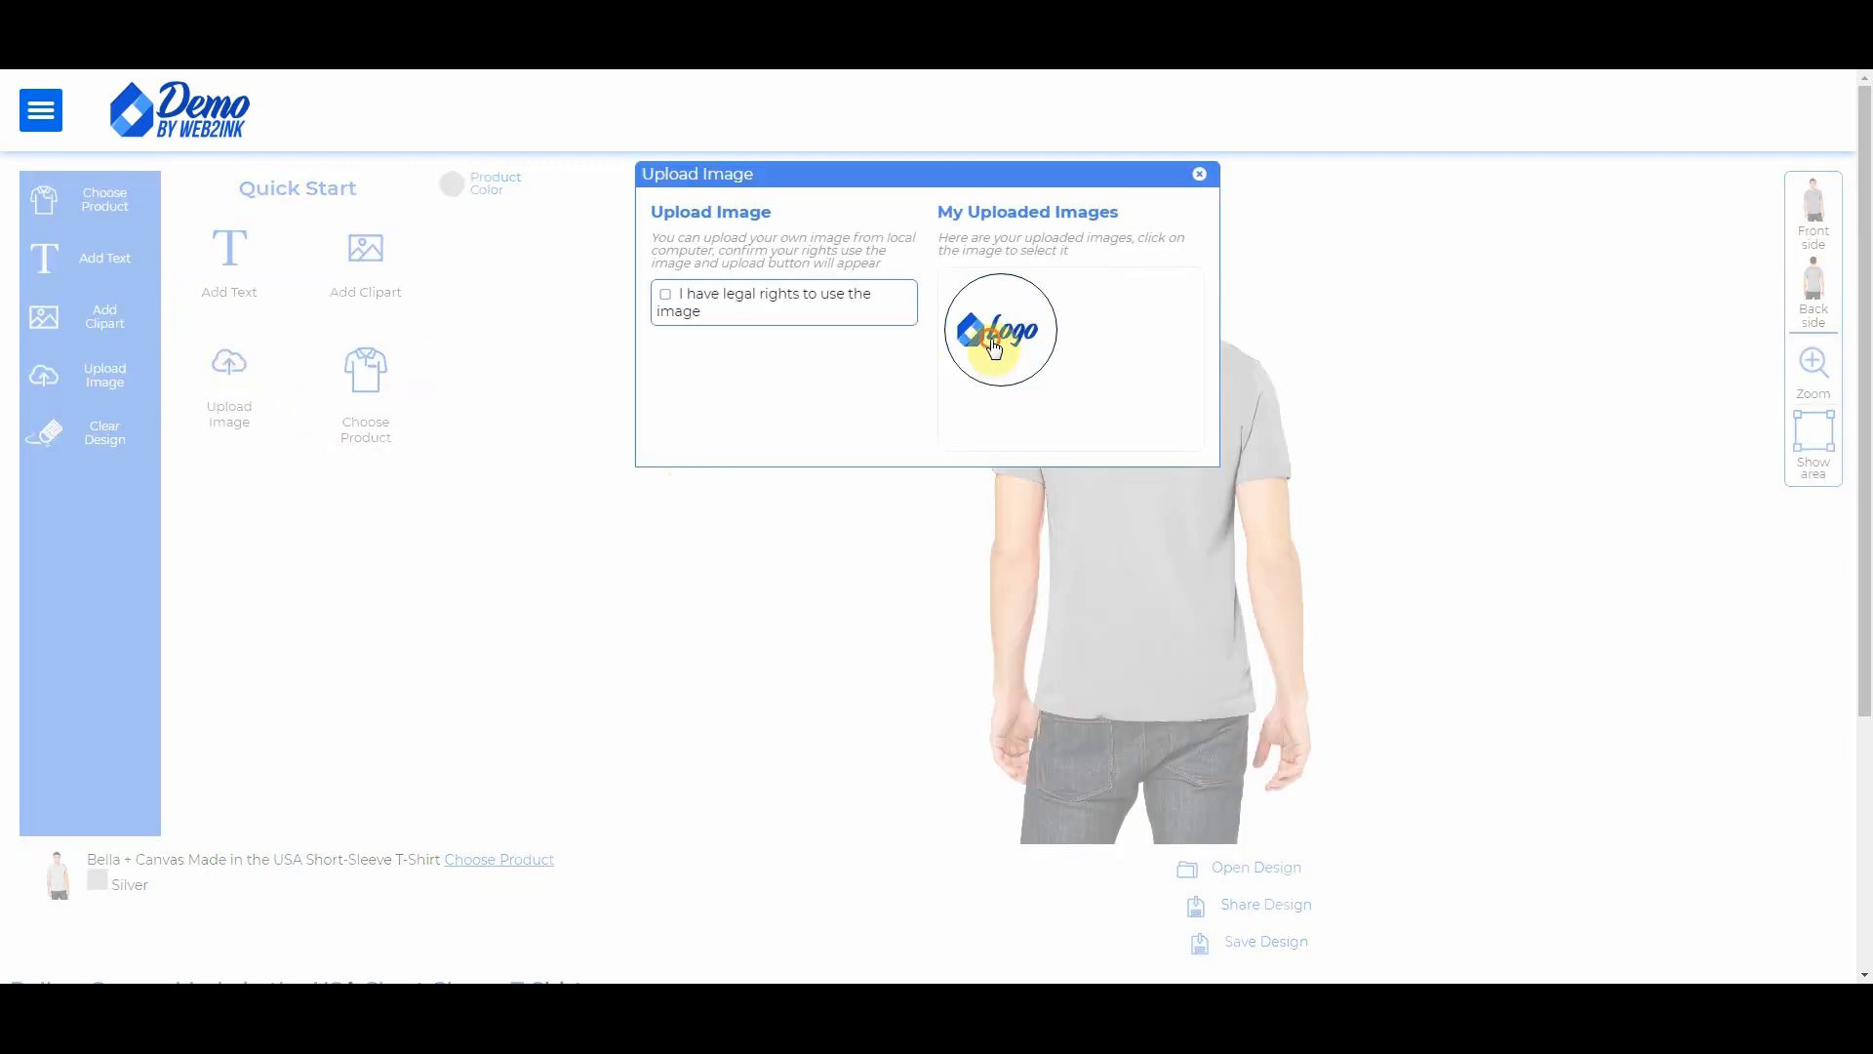
{"action": "left_click", "coordinate": [1073, 429]}
{"action": "left_click", "coordinate": [1090, 391]}
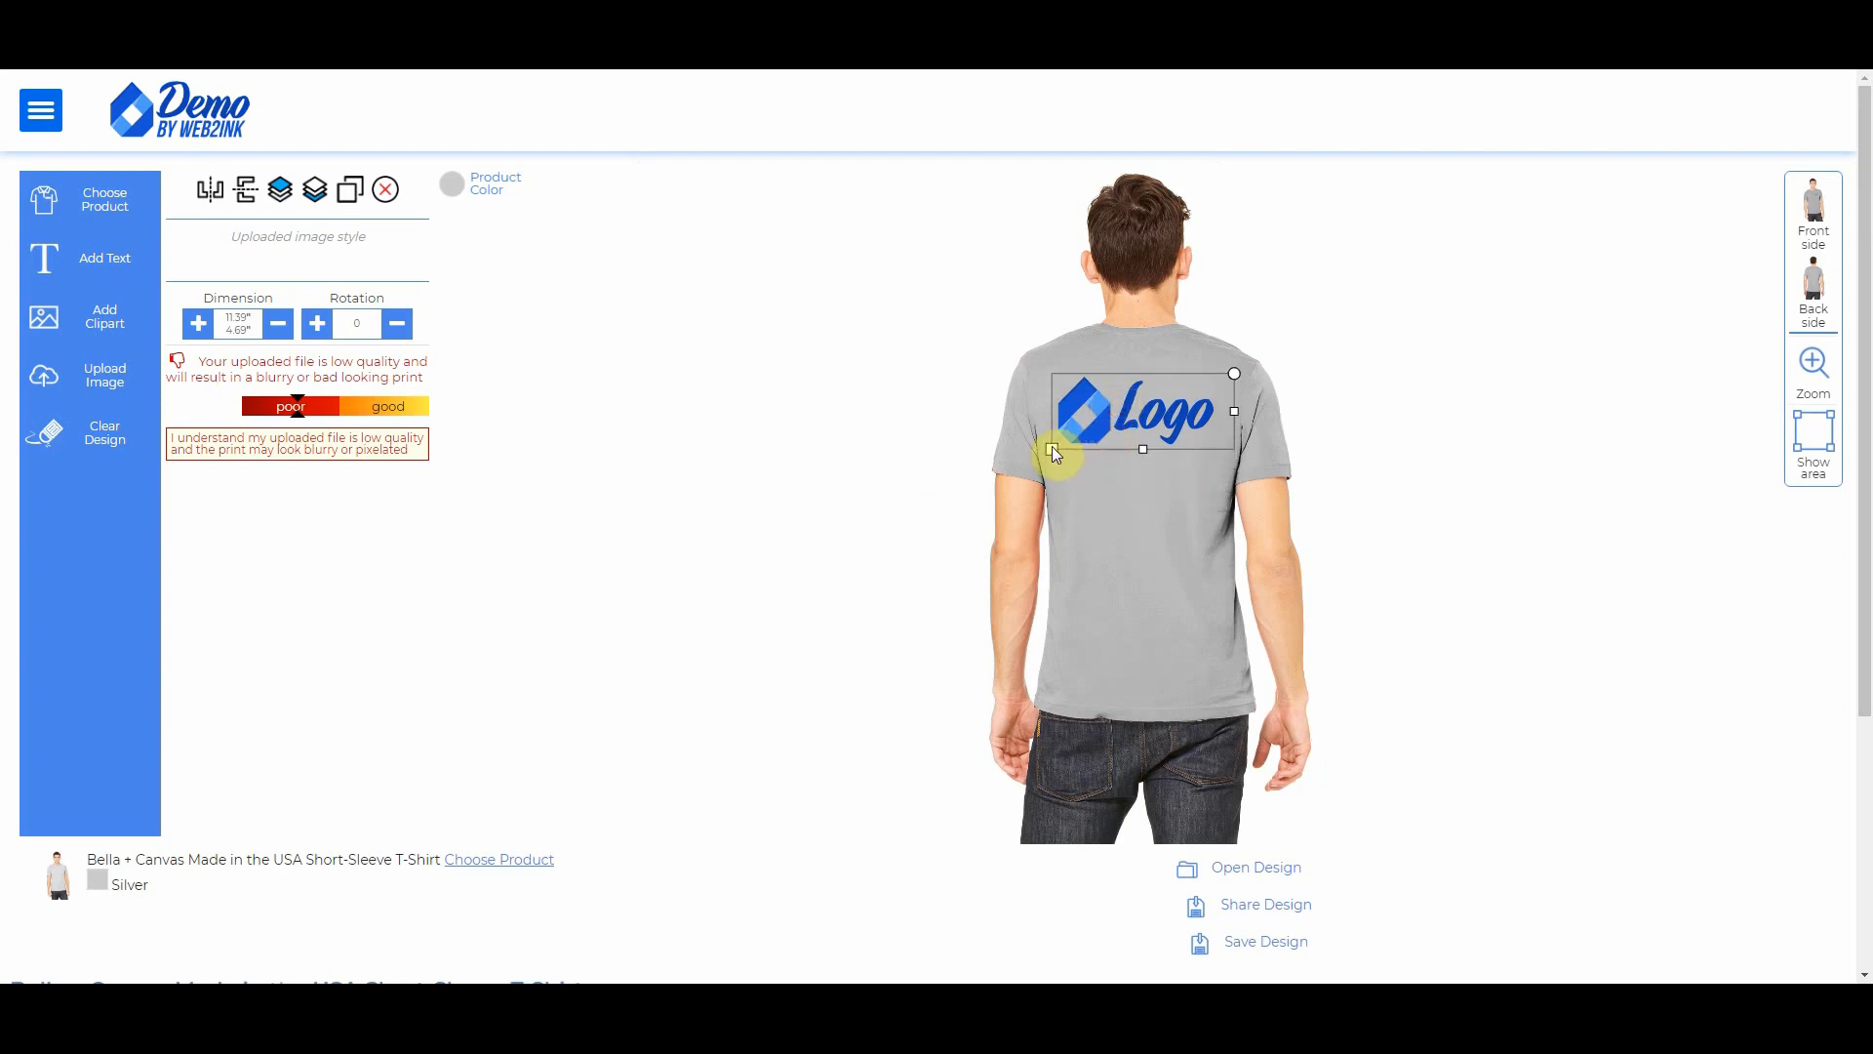
{"action": "left_click_drag", "start_coordinate": [1052, 446], "coordinate": [1066, 438]}
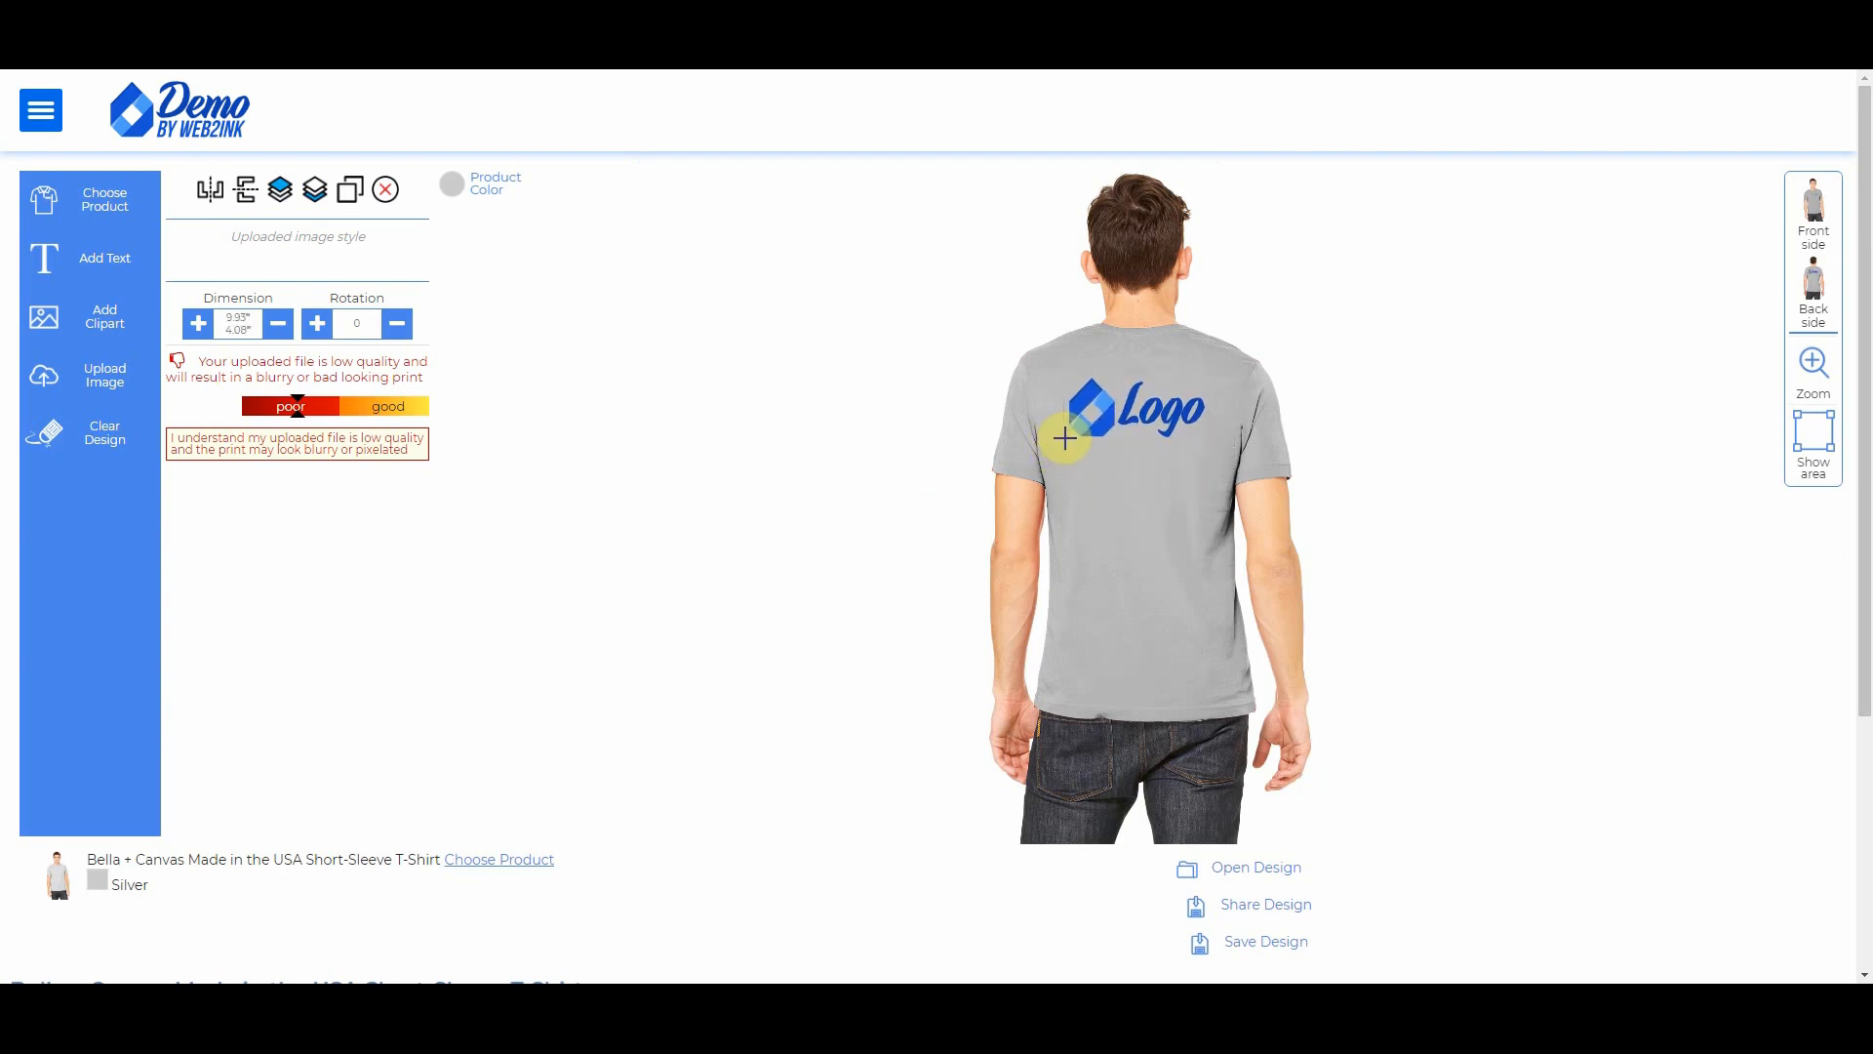
{"action": "left_click", "coordinate": [1814, 205]}
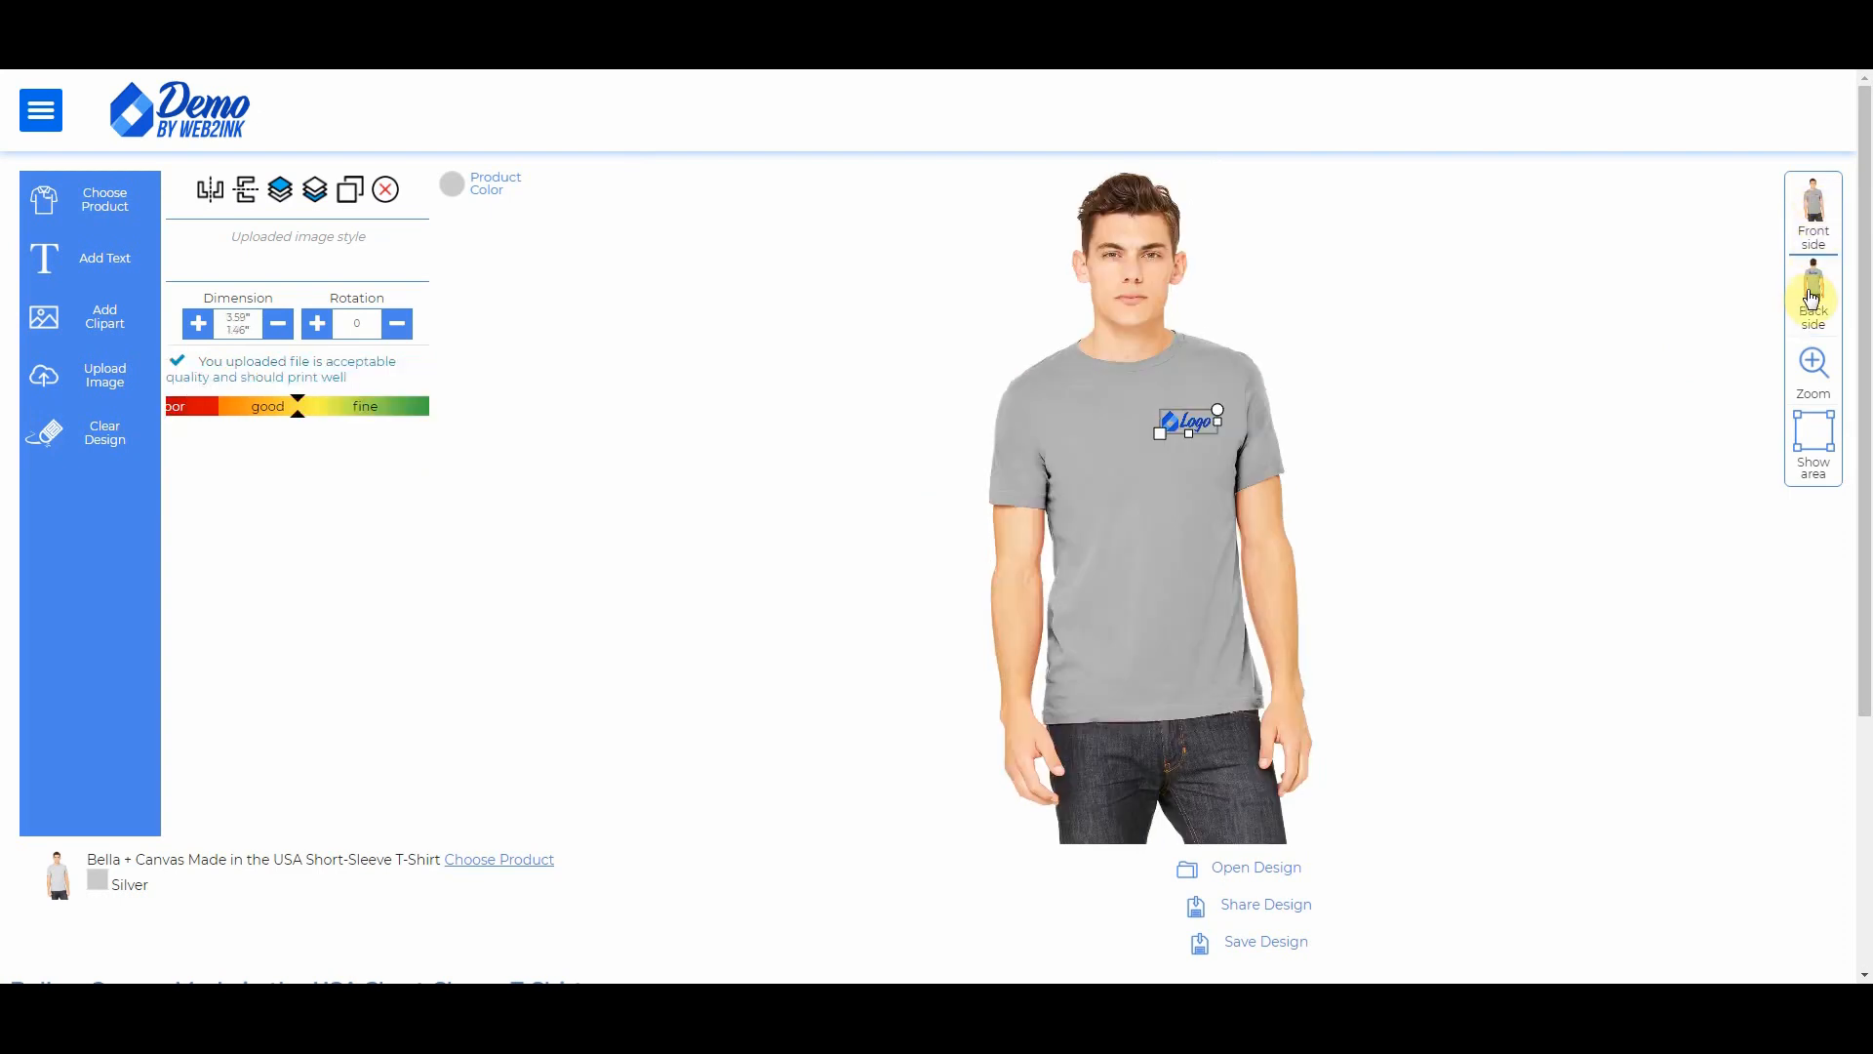
{"action": "left_click", "coordinate": [1813, 288]}
{"action": "left_click", "coordinate": [1828, 241]}
Step: Add the design as 'Mens Employee Tee', described 'Grey Tee with Logo', under Shirts
{"action": "left_click", "coordinate": [1257, 950]}
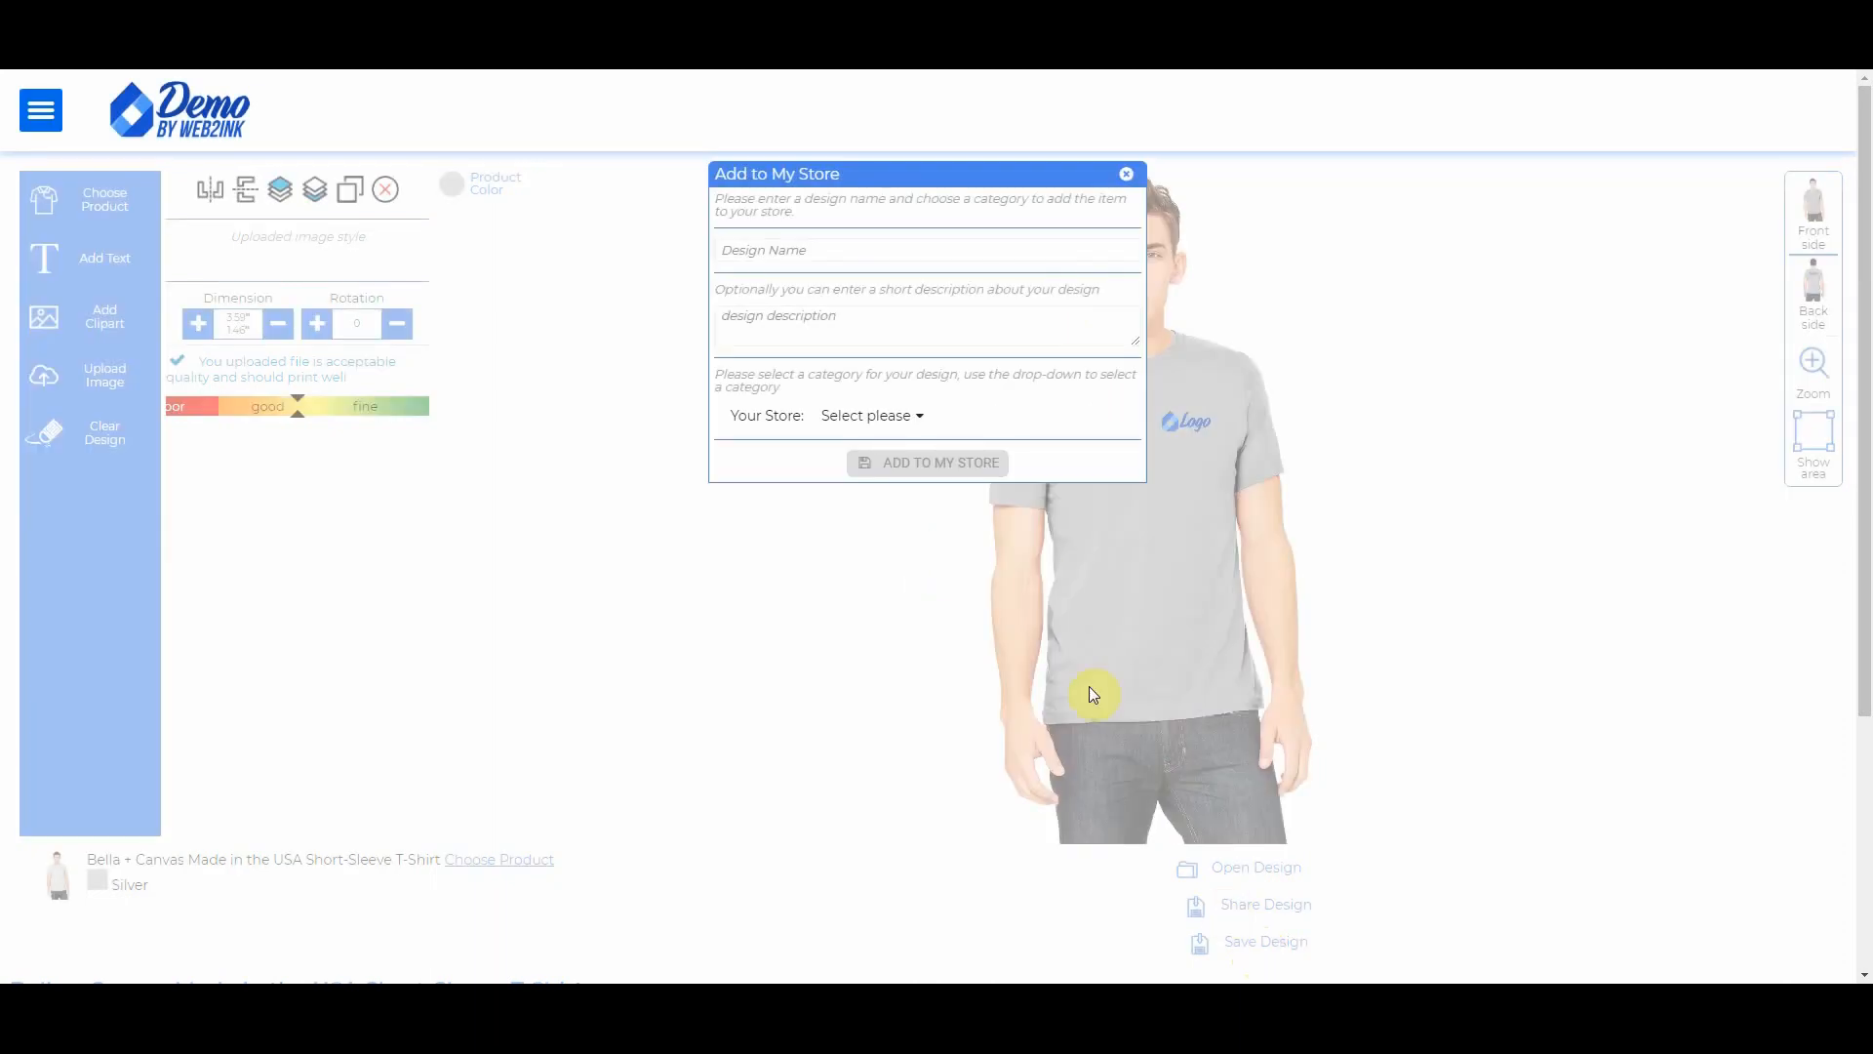
{"action": "left_click", "coordinate": [873, 255]}
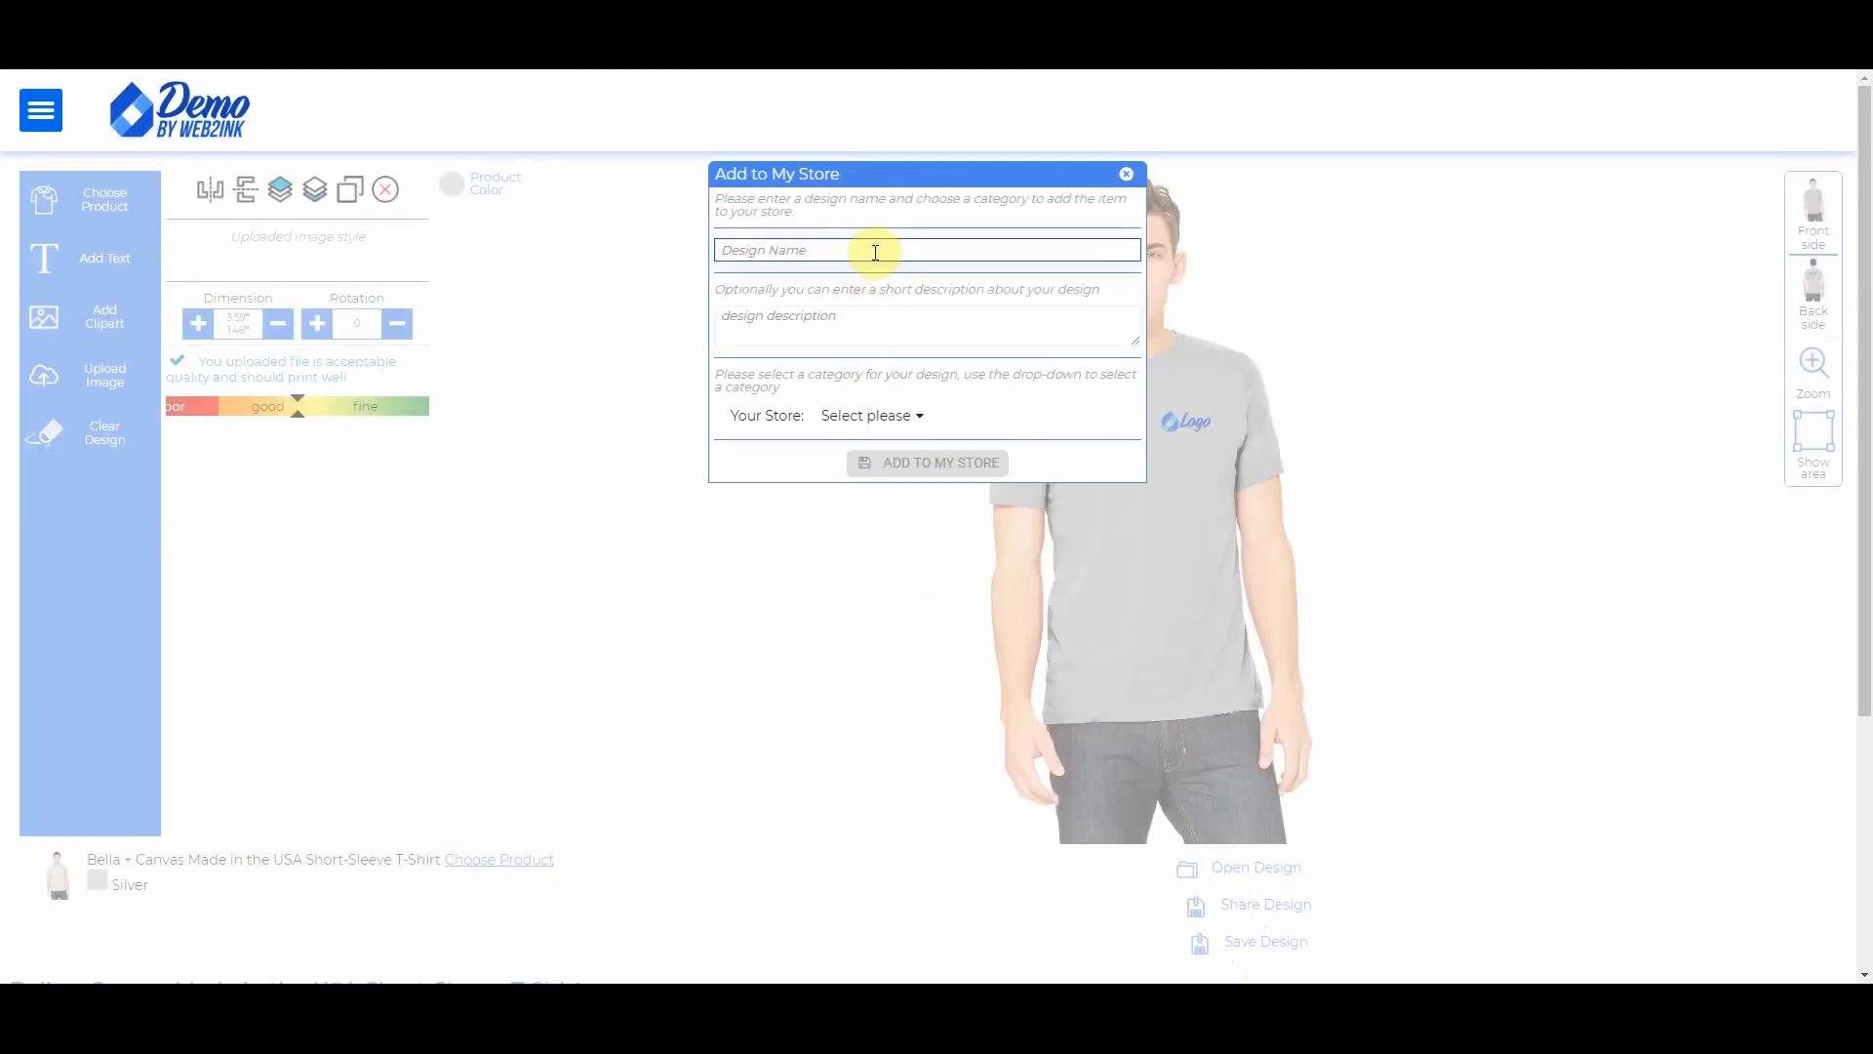
{"action": "type", "text": "Men"}
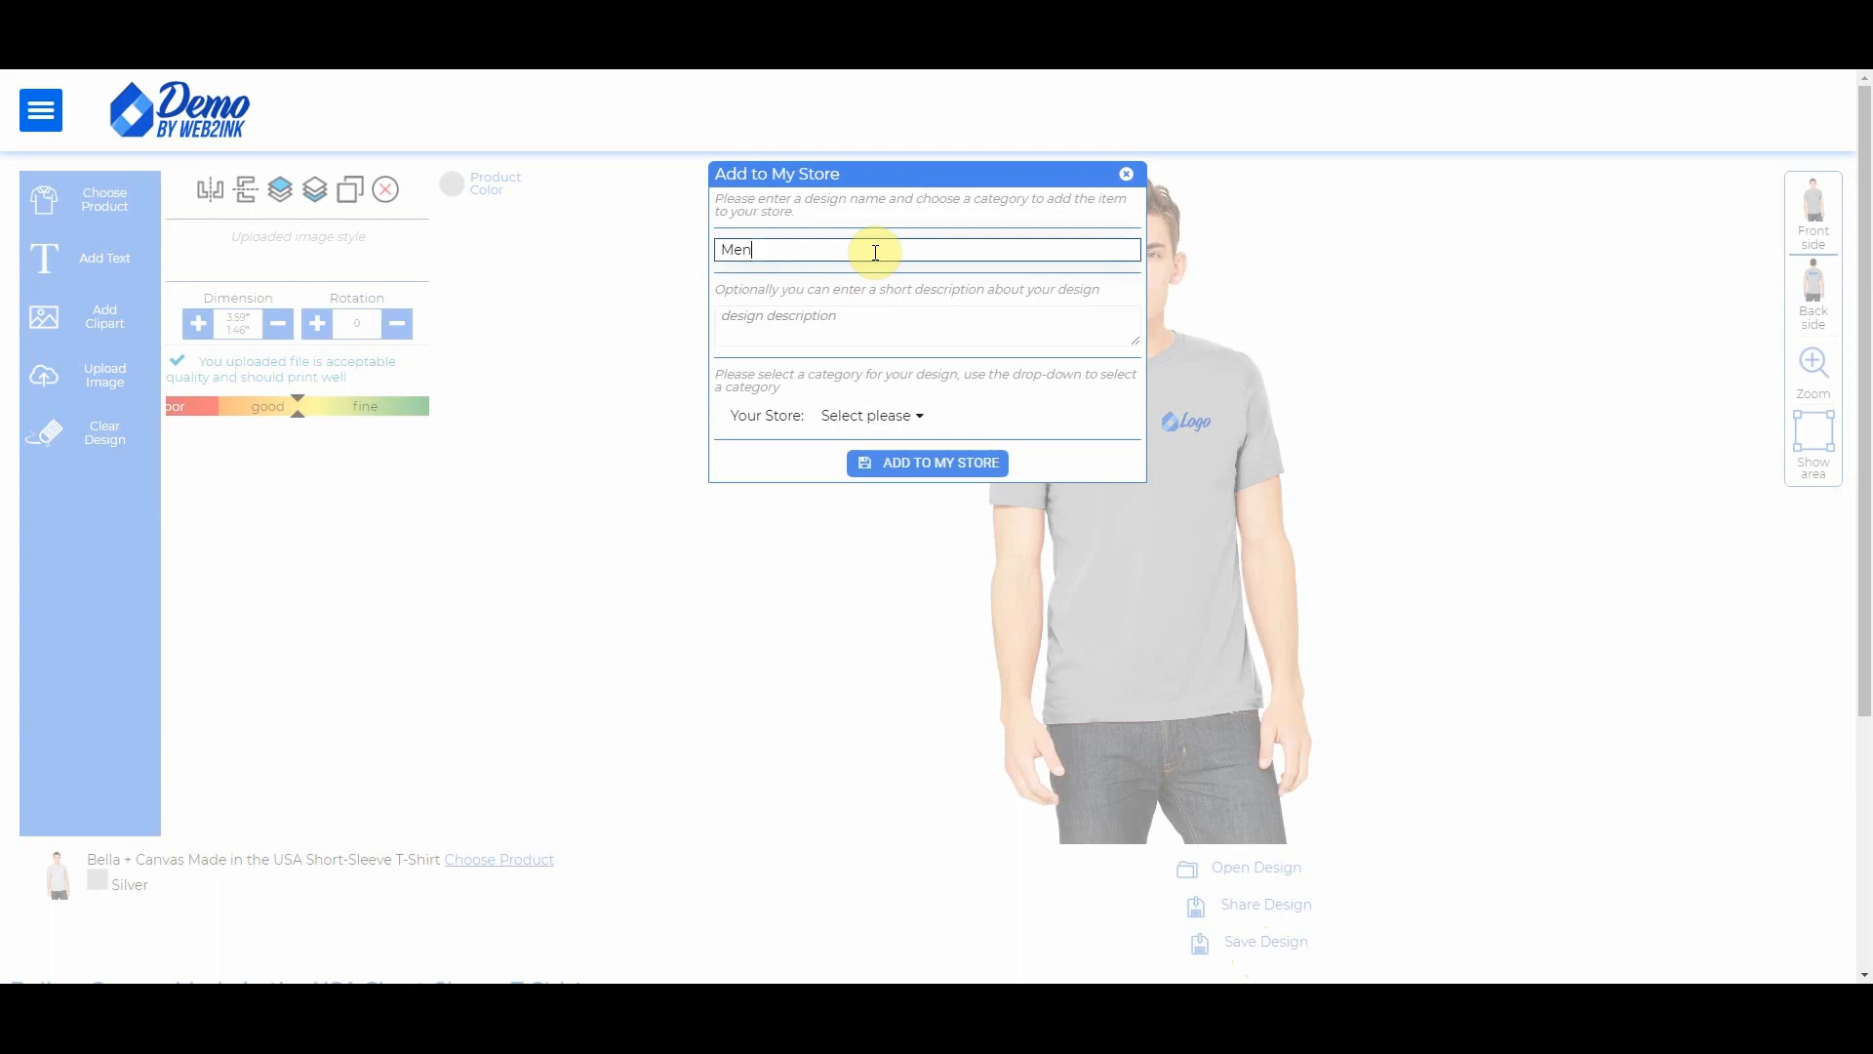
{"action": "type", "text": "s Employee Tee"}
{"action": "left_click", "coordinate": [805, 327]}
{"action": "type", "text": "Gr"}
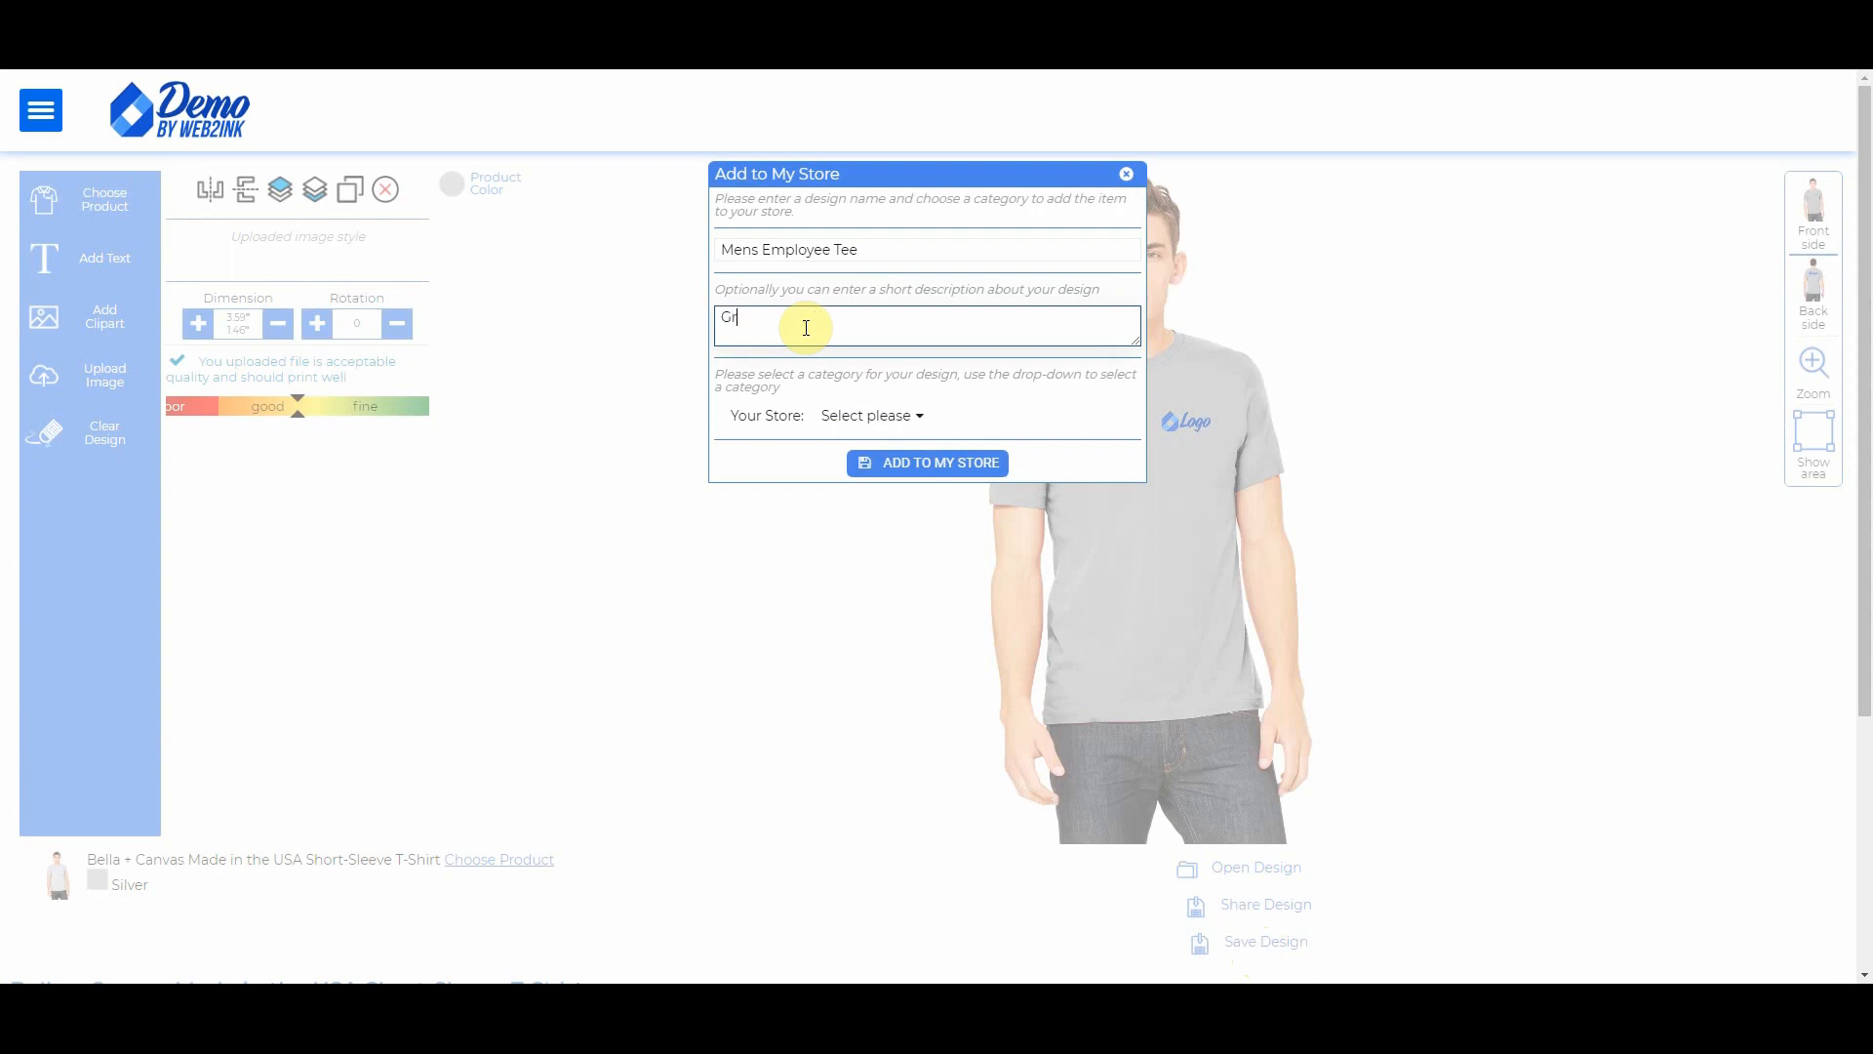
{"action": "type", "text": "ey Tee with Logo"}
{"action": "left_click", "coordinate": [875, 418]}
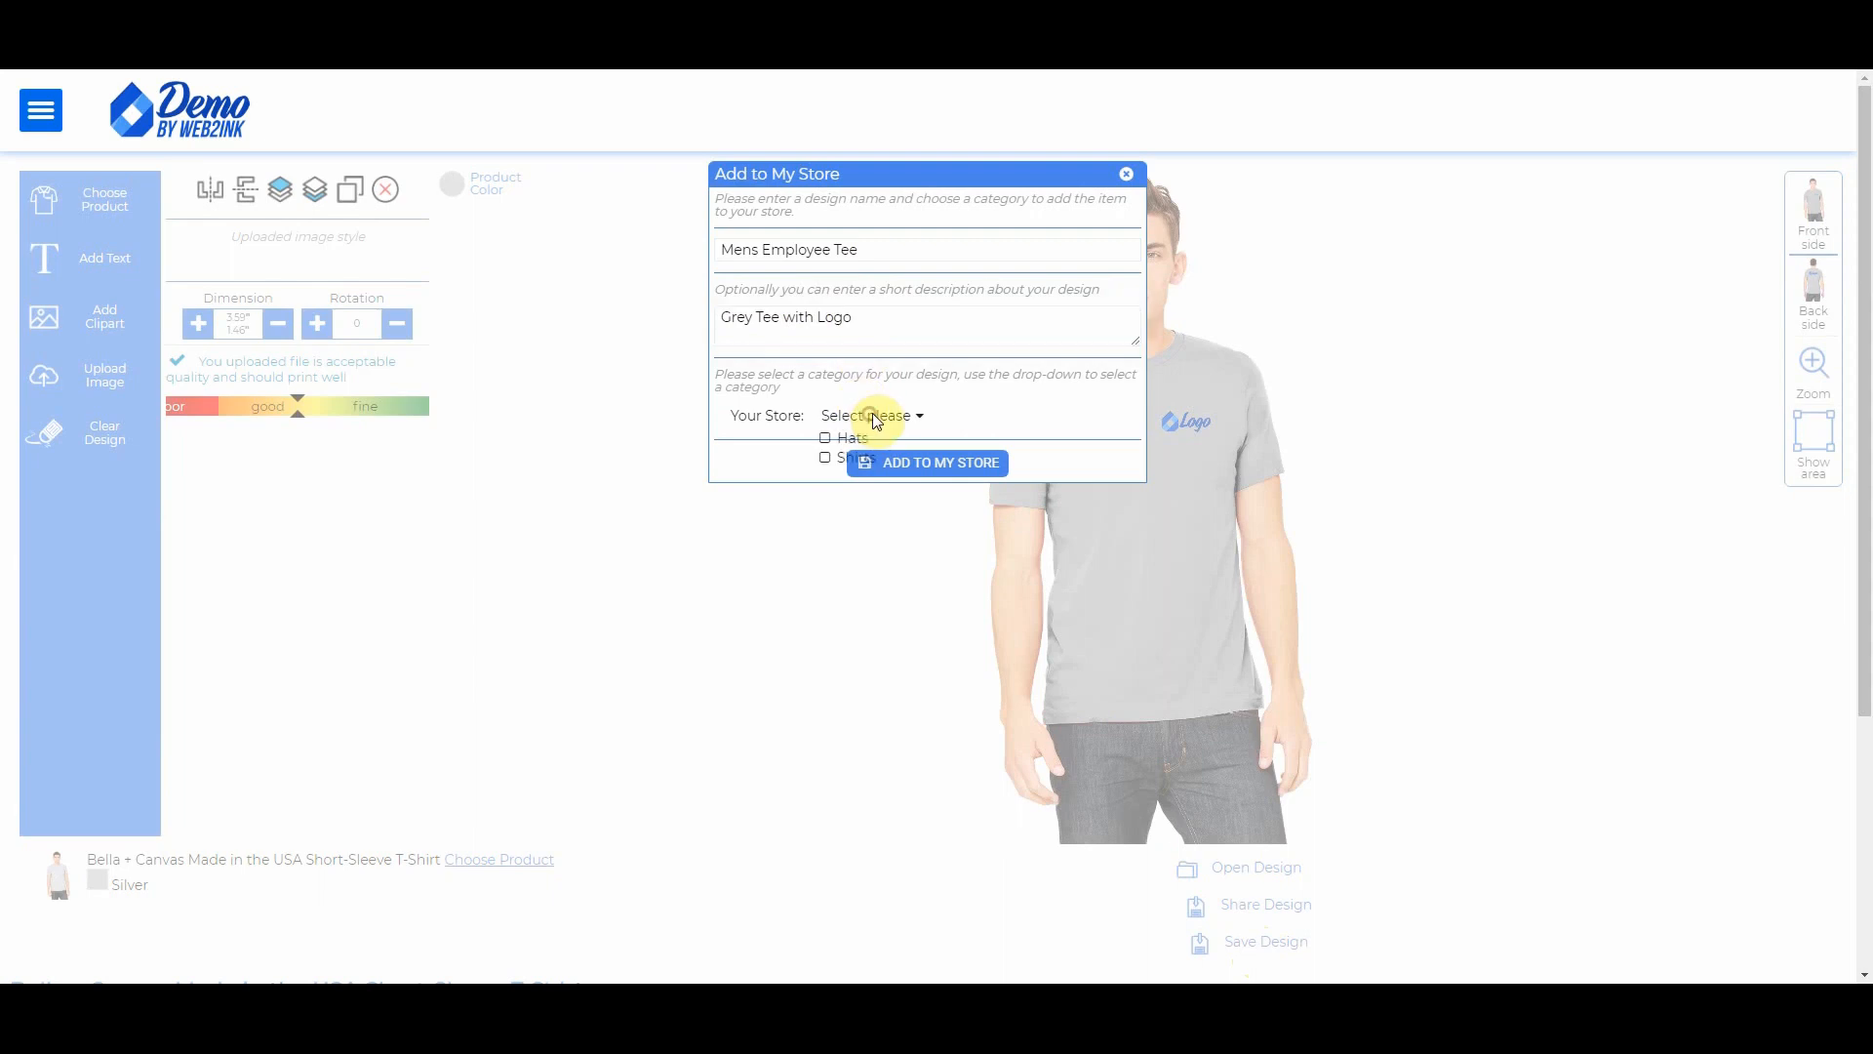
{"action": "left_click", "coordinate": [825, 458]}
{"action": "left_click", "coordinate": [958, 473]}
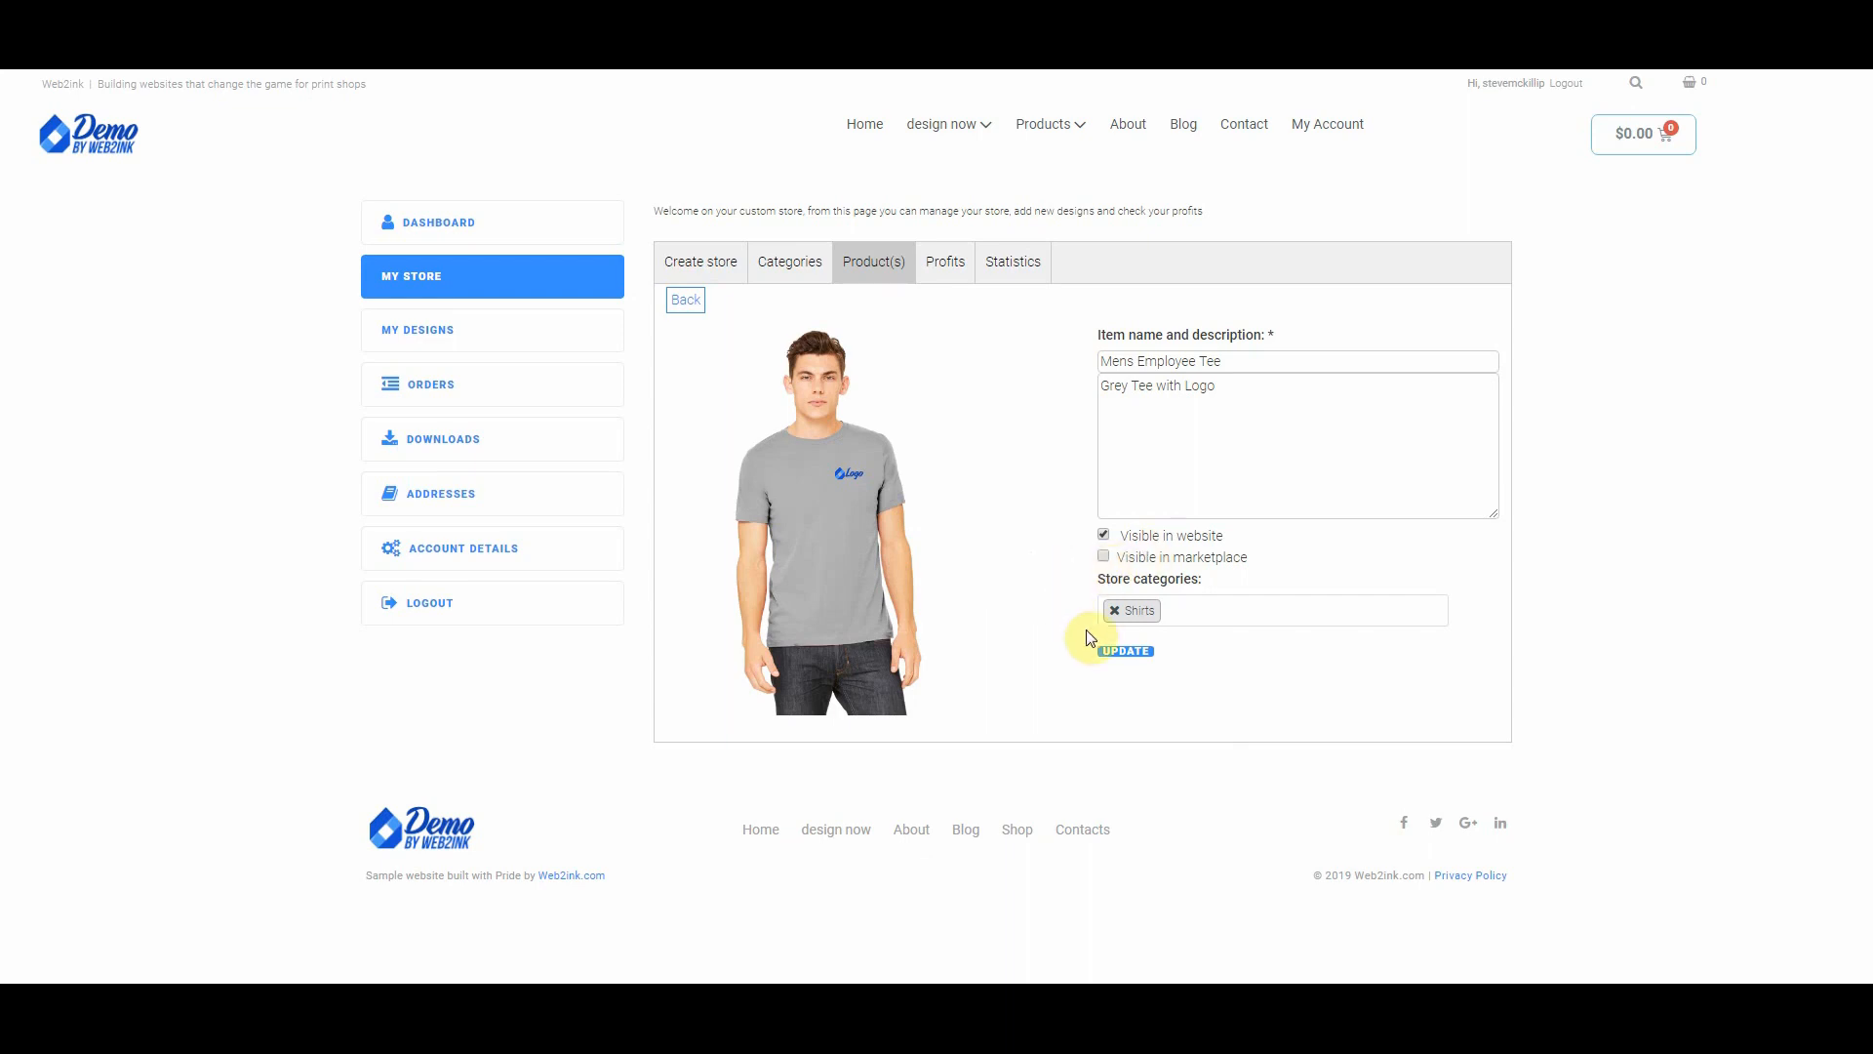
Step: Save the Mens Employee Tee item details and go to the store's Profits page
{"action": "left_click", "coordinate": [1128, 650]}
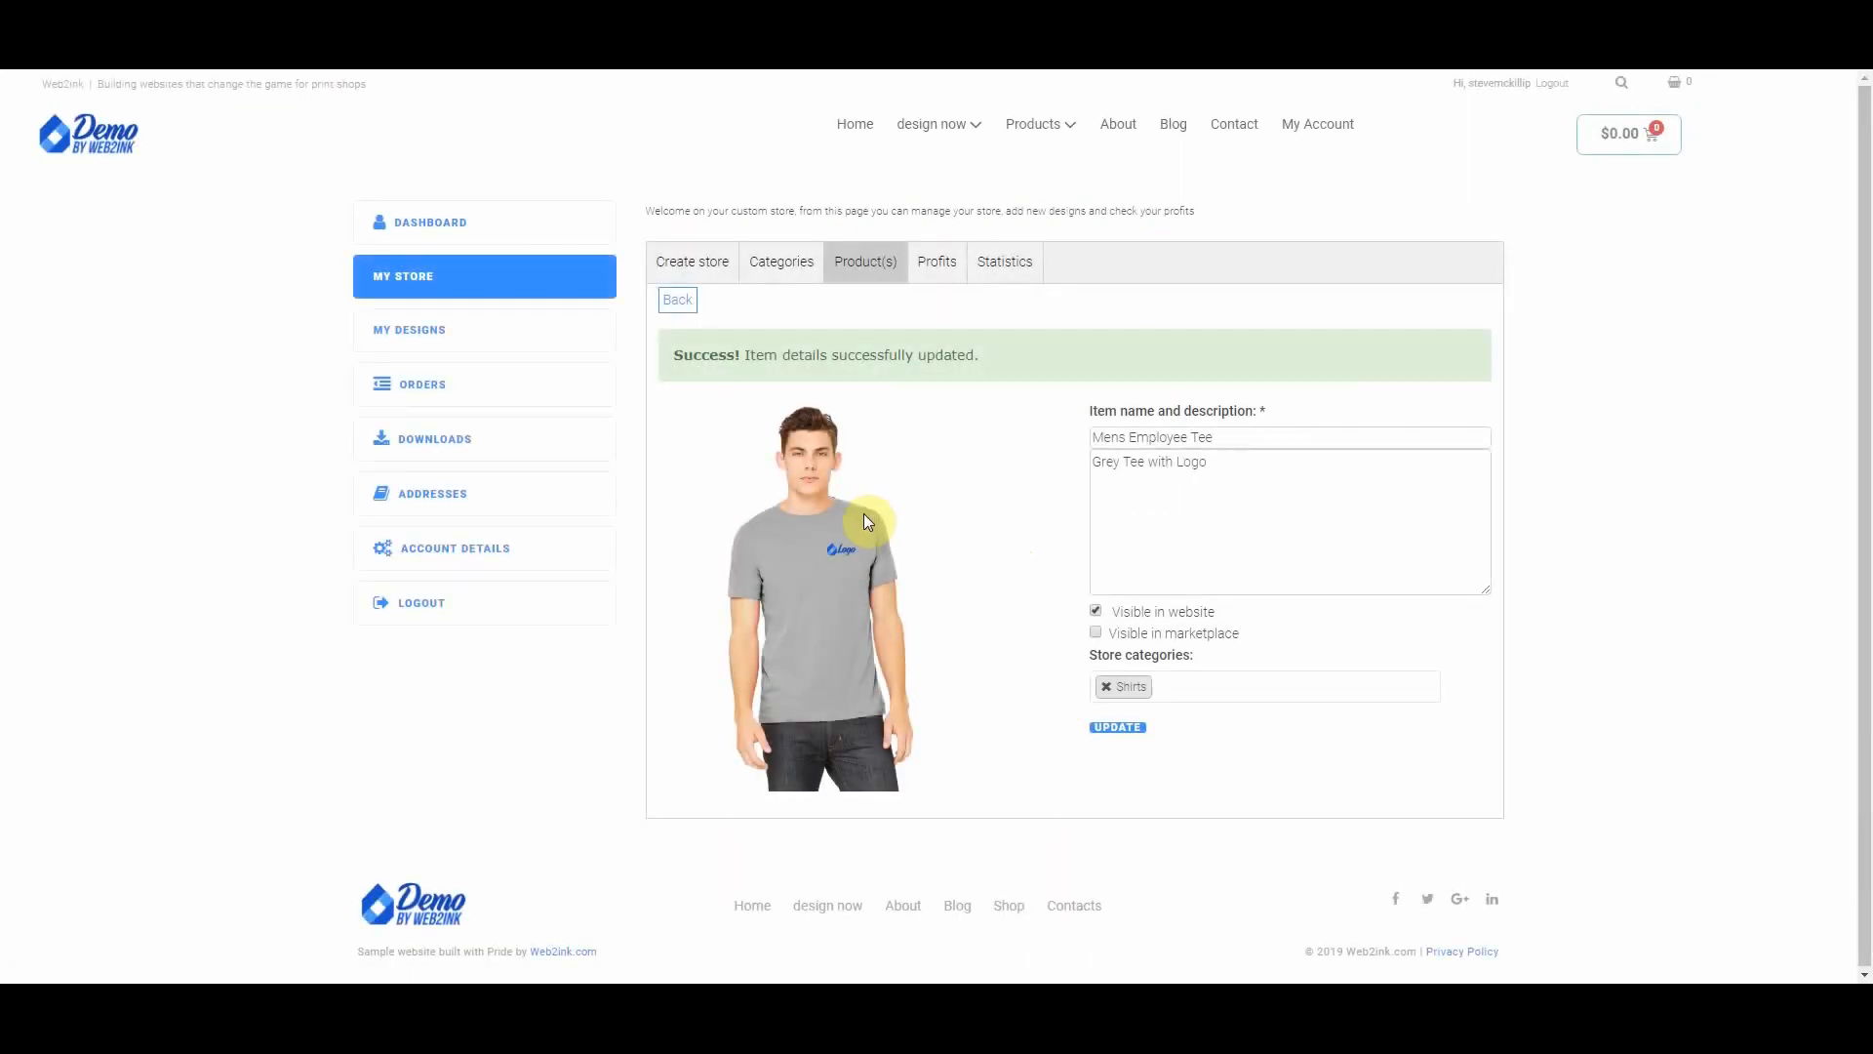
{"action": "left_click", "coordinate": [938, 270]}
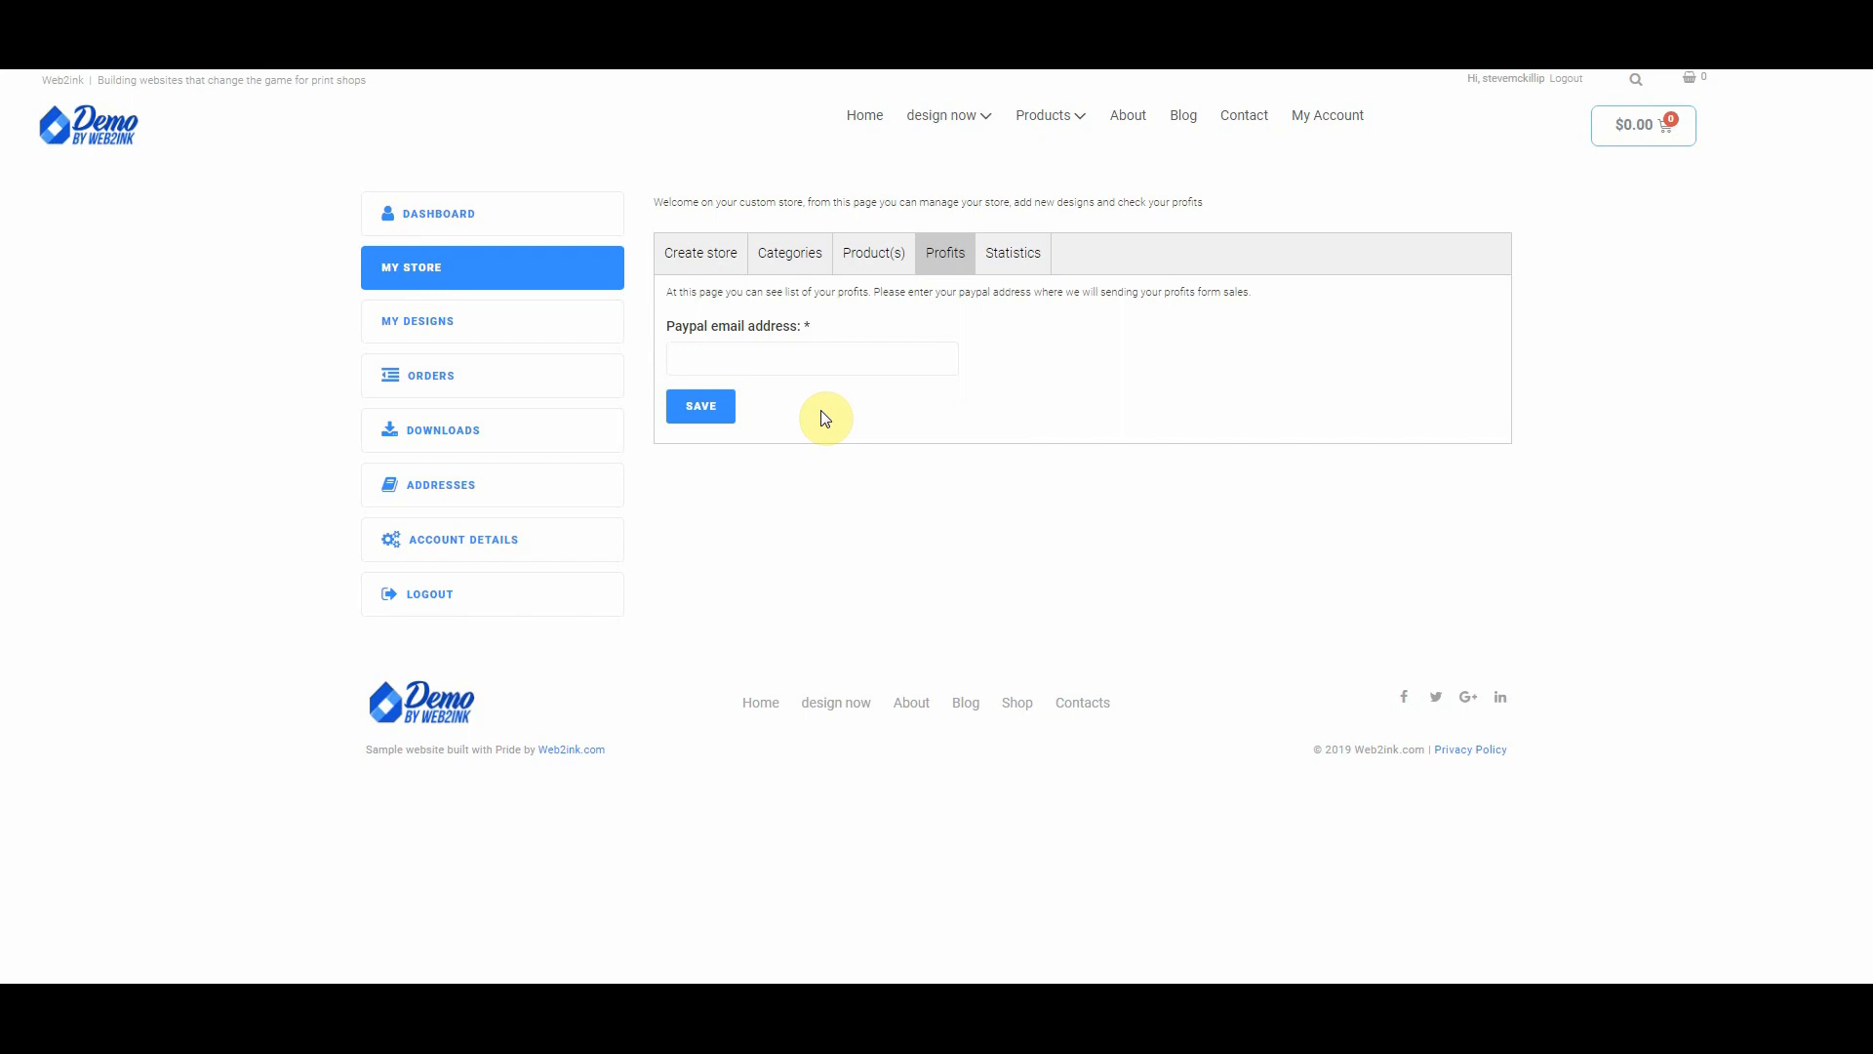
Step: Check the PayPal email field and store Statistics, then open Create store to reach the storefront
{"action": "left_click", "coordinate": [752, 355]}
{"action": "left_click", "coordinate": [1009, 258]}
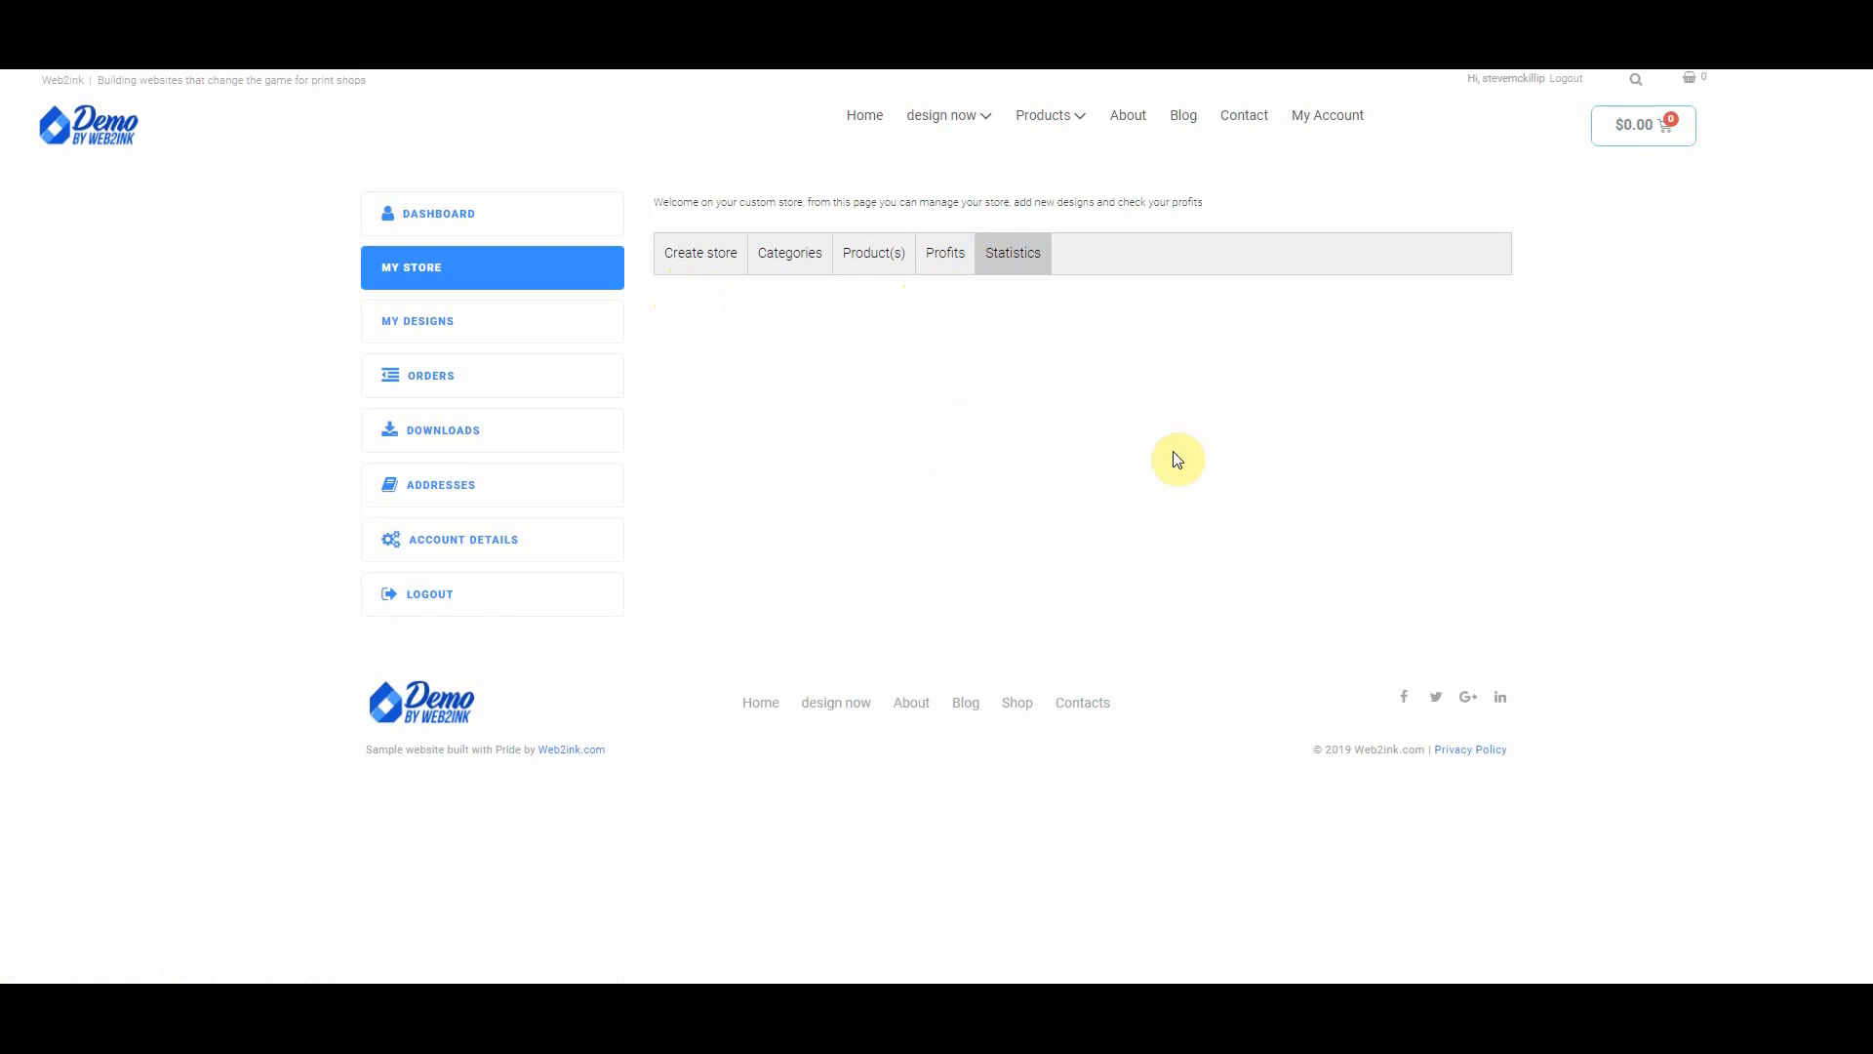
{"action": "left_click", "coordinate": [705, 251]}
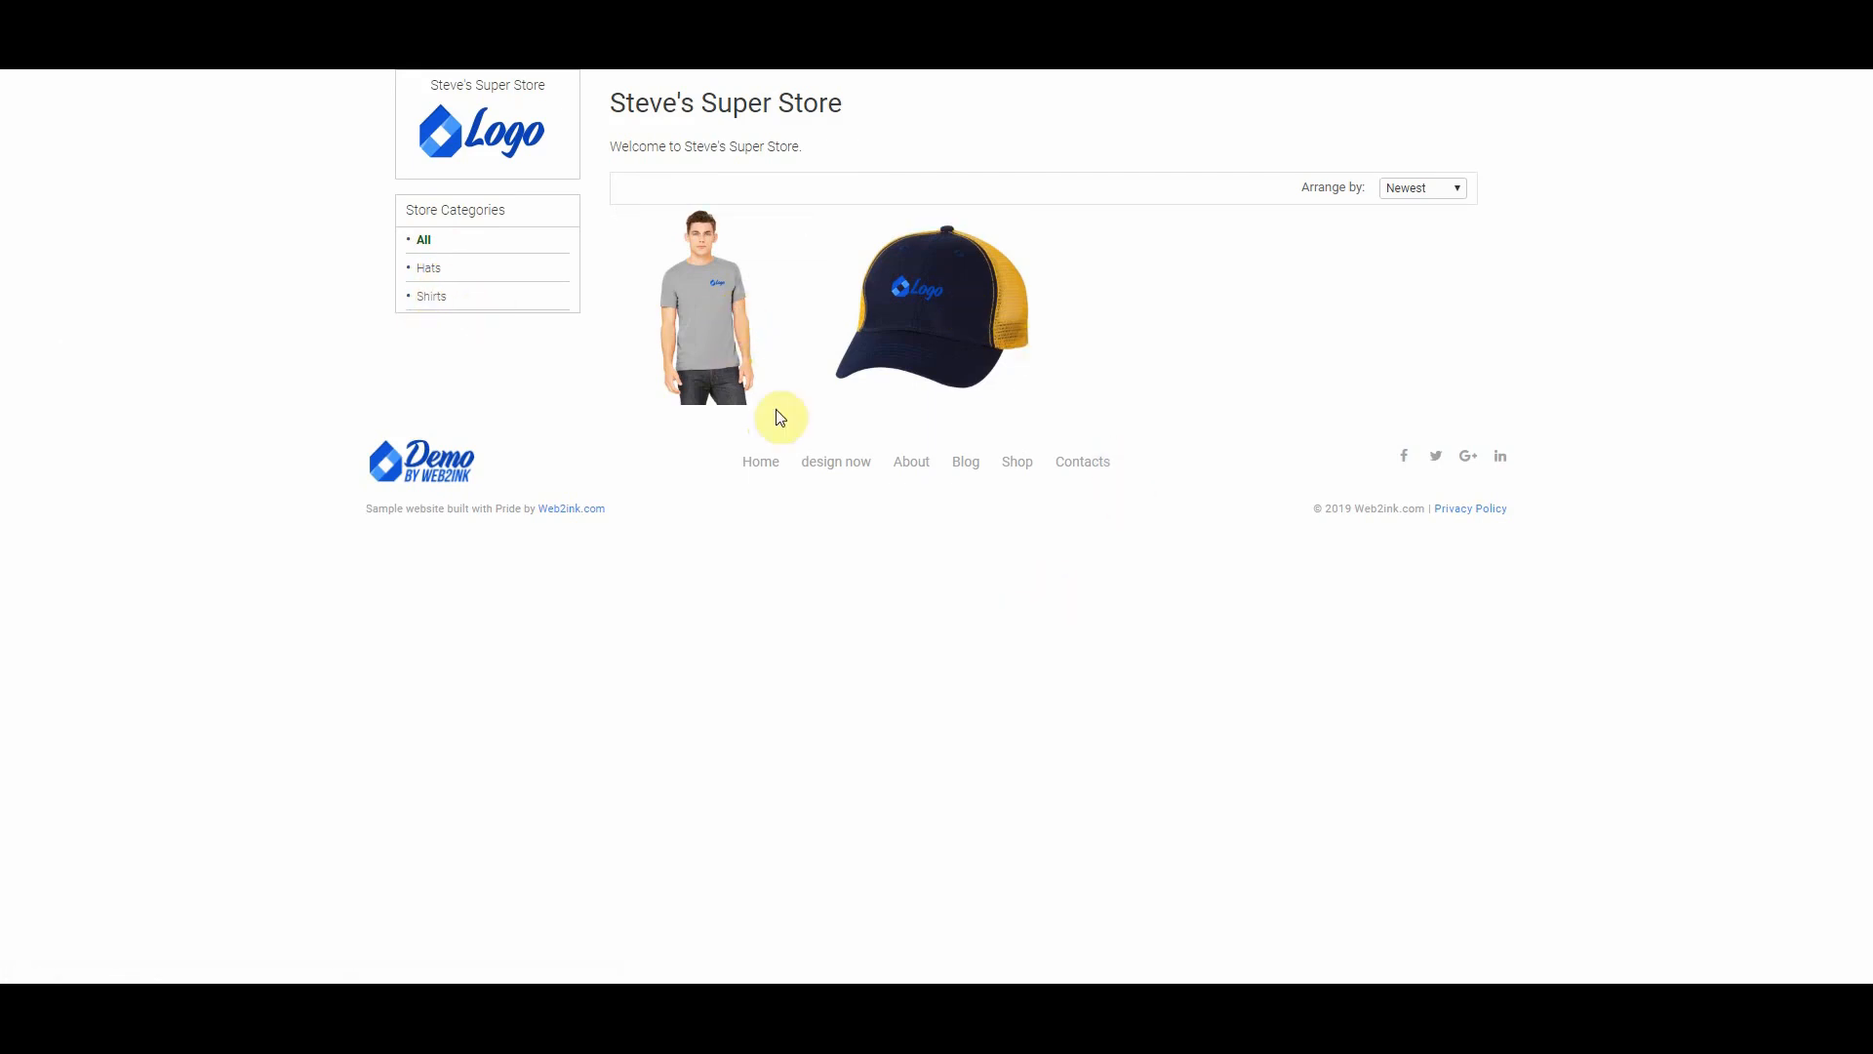
Step: Open the Mens Employee Tee product page, toggling front and back views and checking the X-Small quantity
{"action": "left_click", "coordinate": [707, 309]}
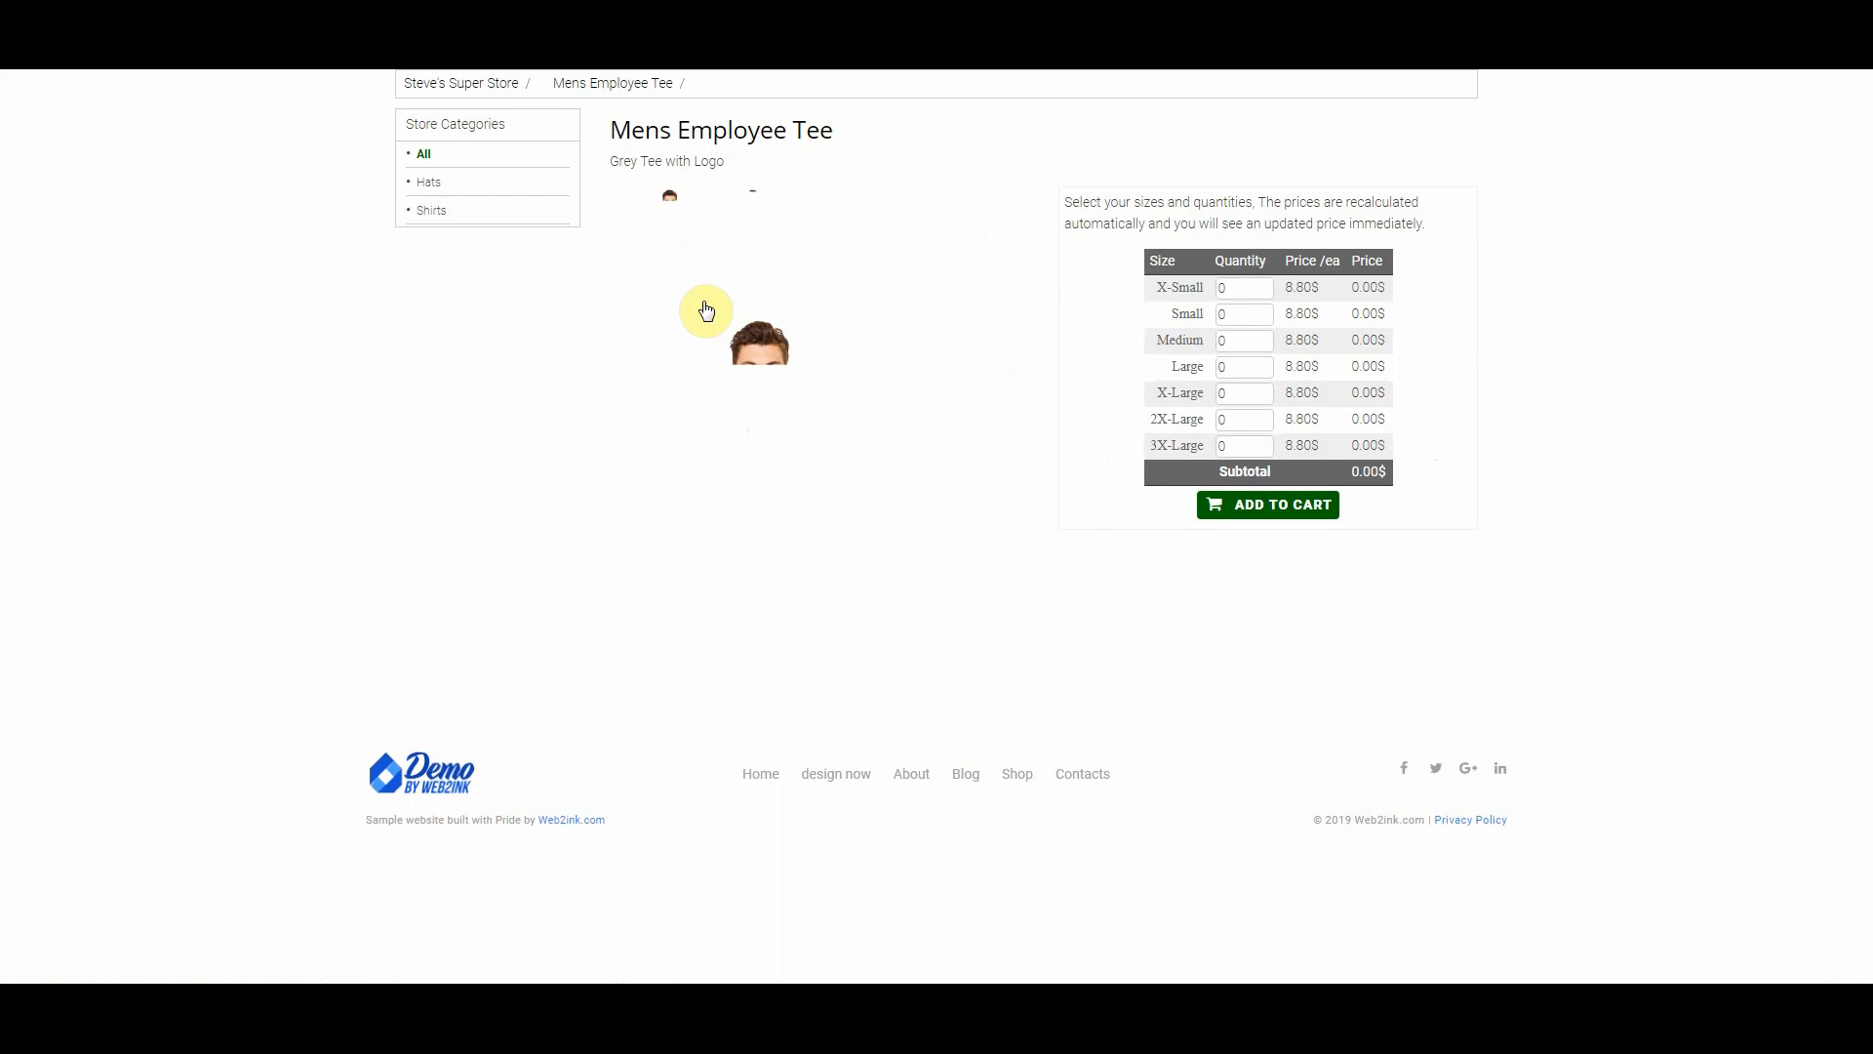
{"action": "left_click", "coordinate": [753, 234]}
{"action": "left_click", "coordinate": [687, 236]}
{"action": "left_click", "coordinate": [753, 237]}
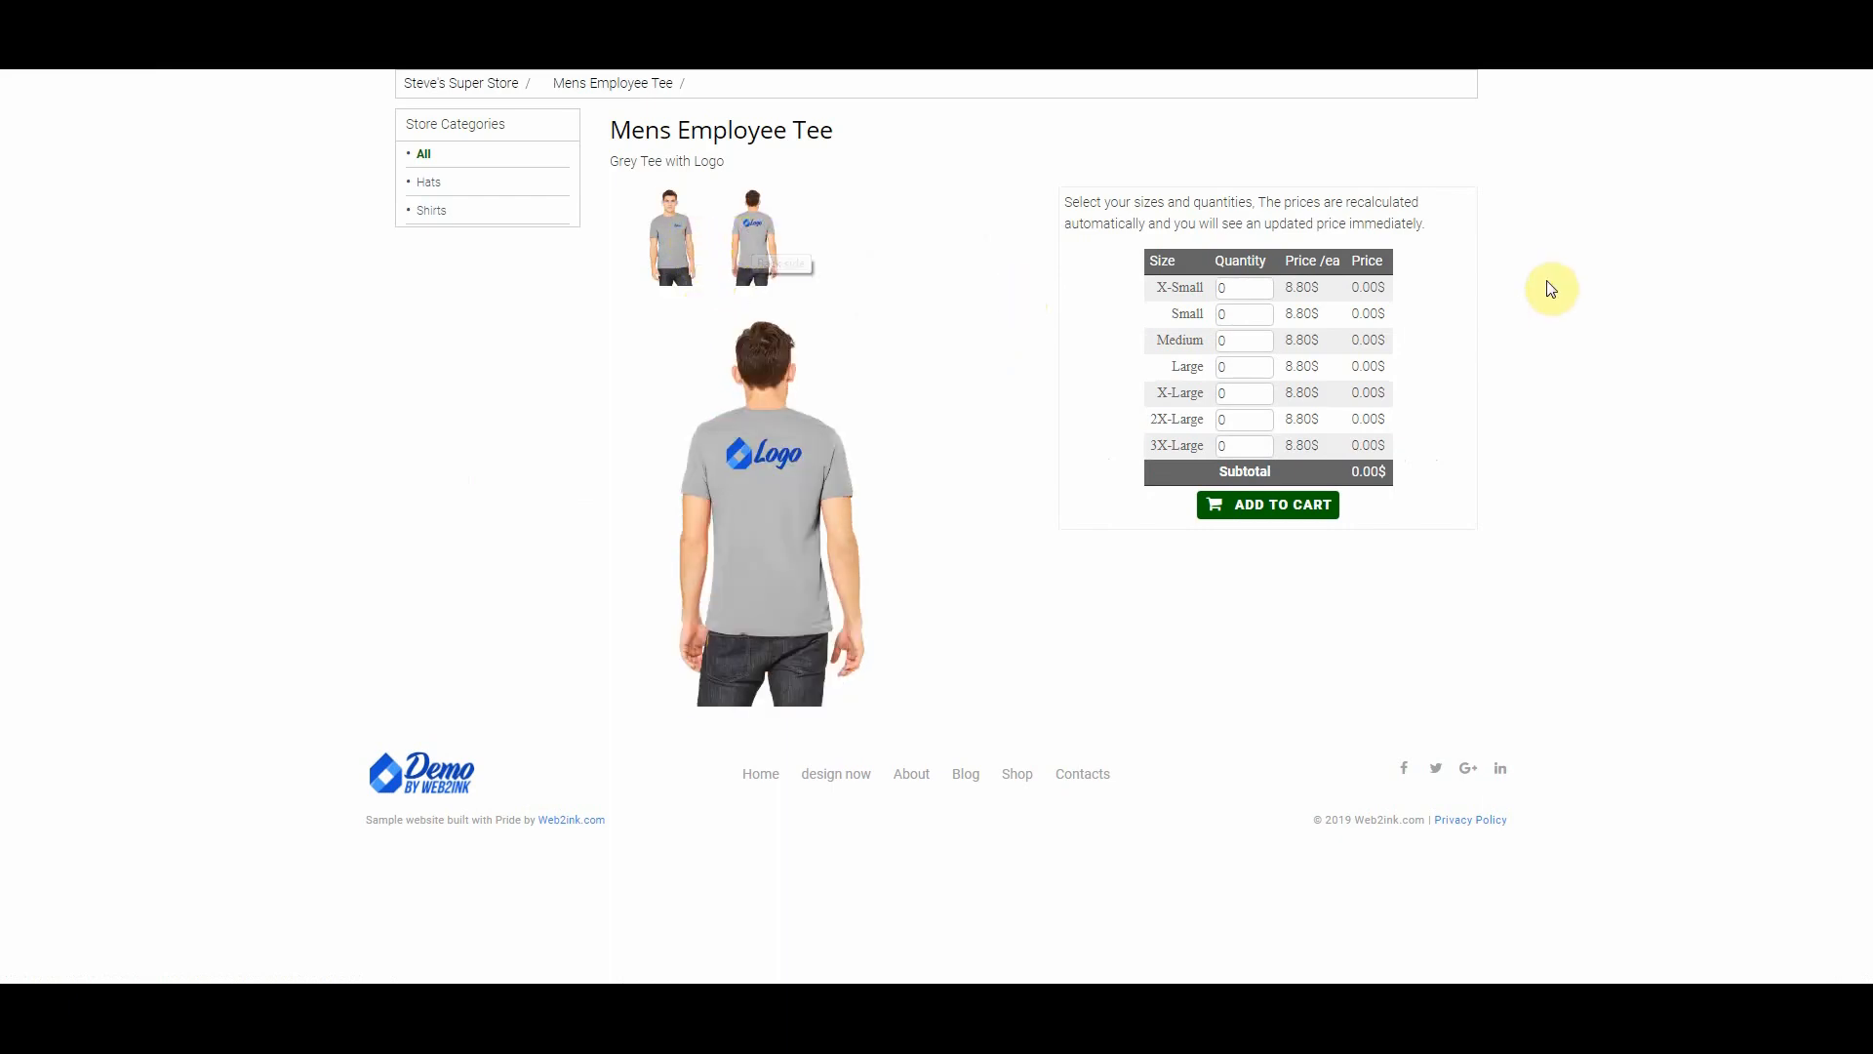
{"action": "left_click", "coordinate": [1265, 289]}
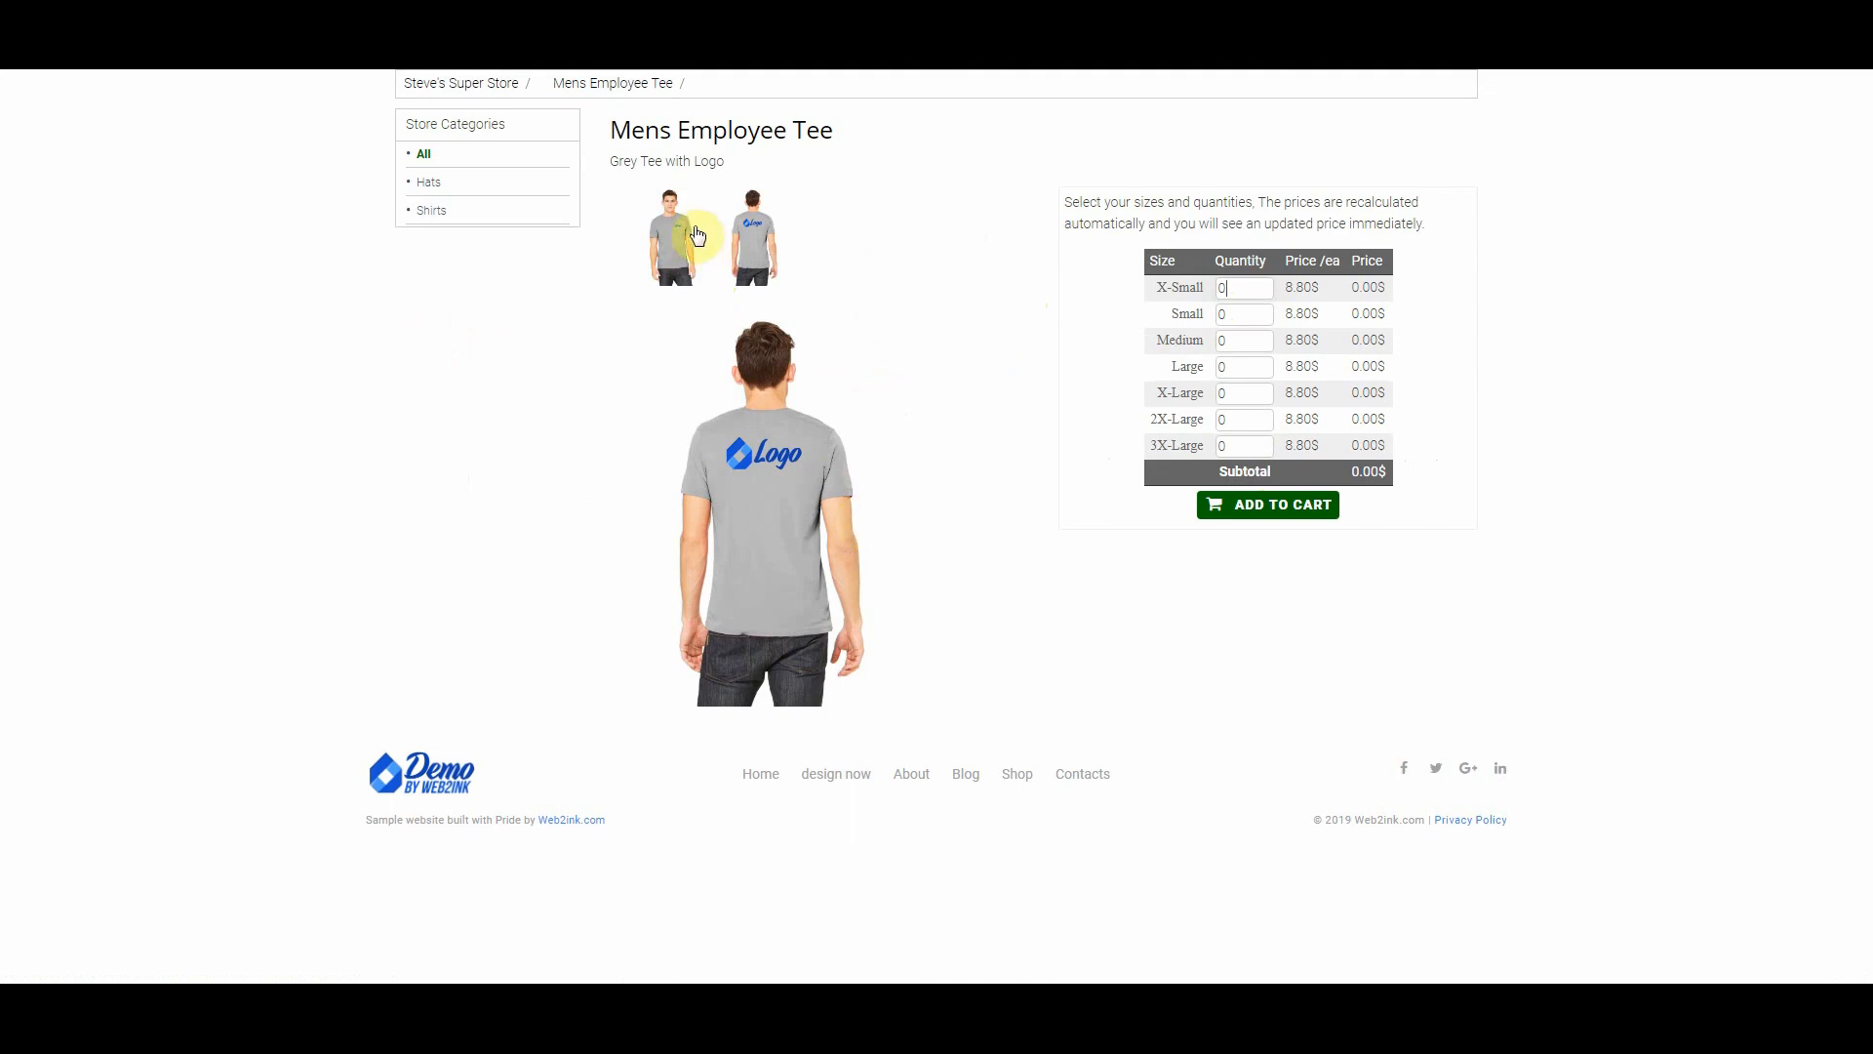
{"action": "left_click", "coordinate": [698, 235]}
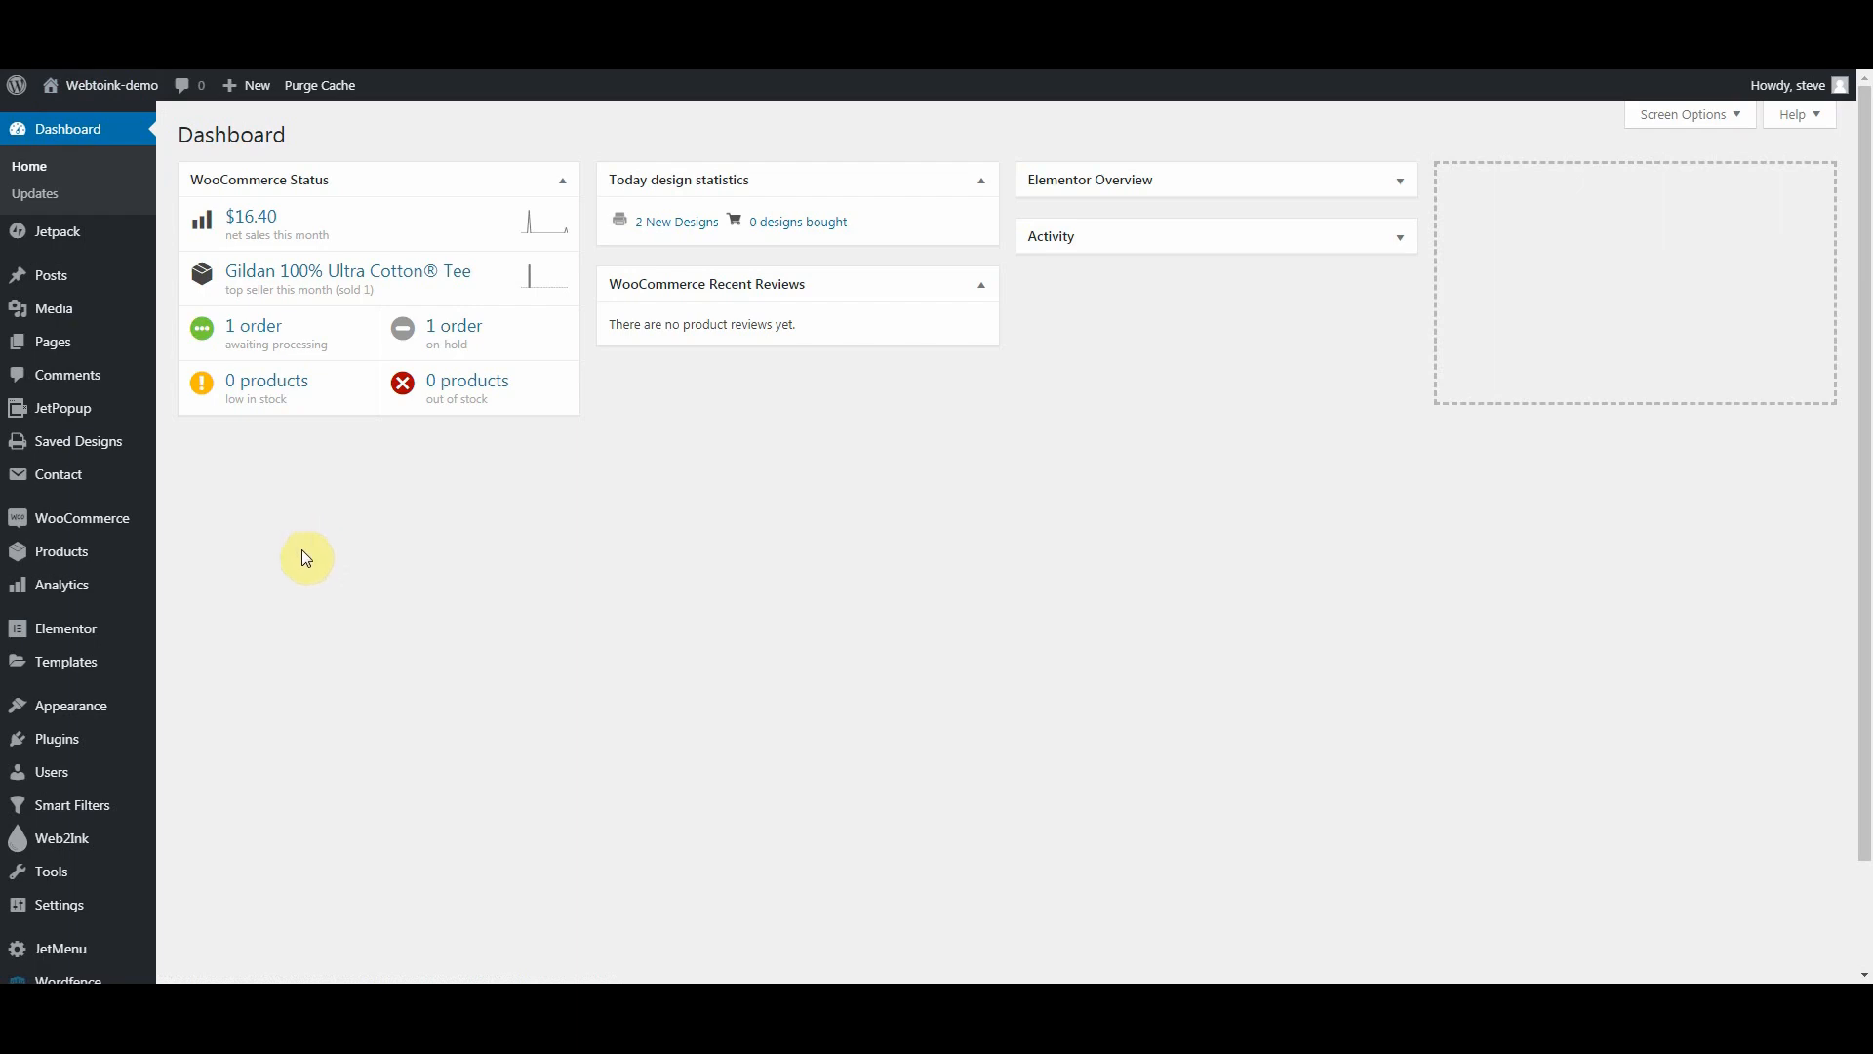
Step: Scroll down the Dashboard and bring up the Web2Ink flyout submenu in the admin sidebar
{"action": "scroll", "coordinate": [301, 552], "scroll_direction": "down", "scroll_amount": 1}
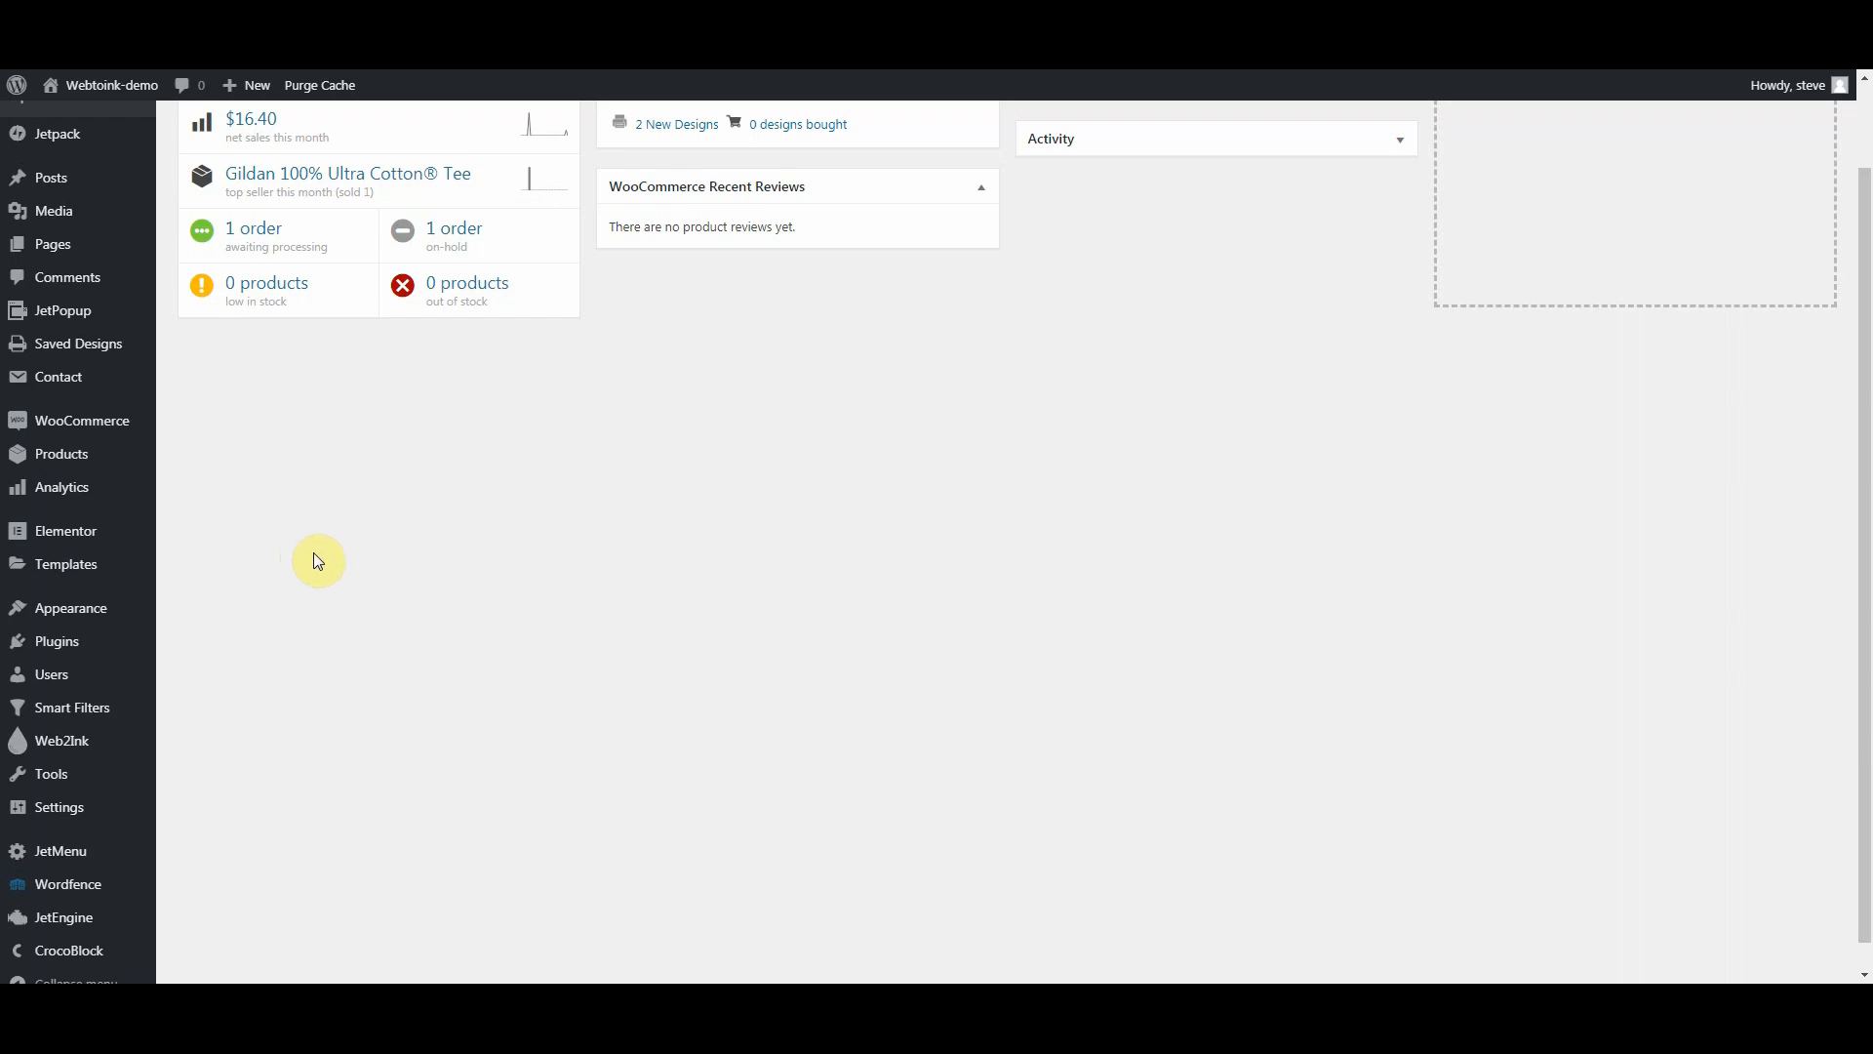
{"action": "scroll", "coordinate": [314, 558], "scroll_direction": "down", "scroll_amount": 1}
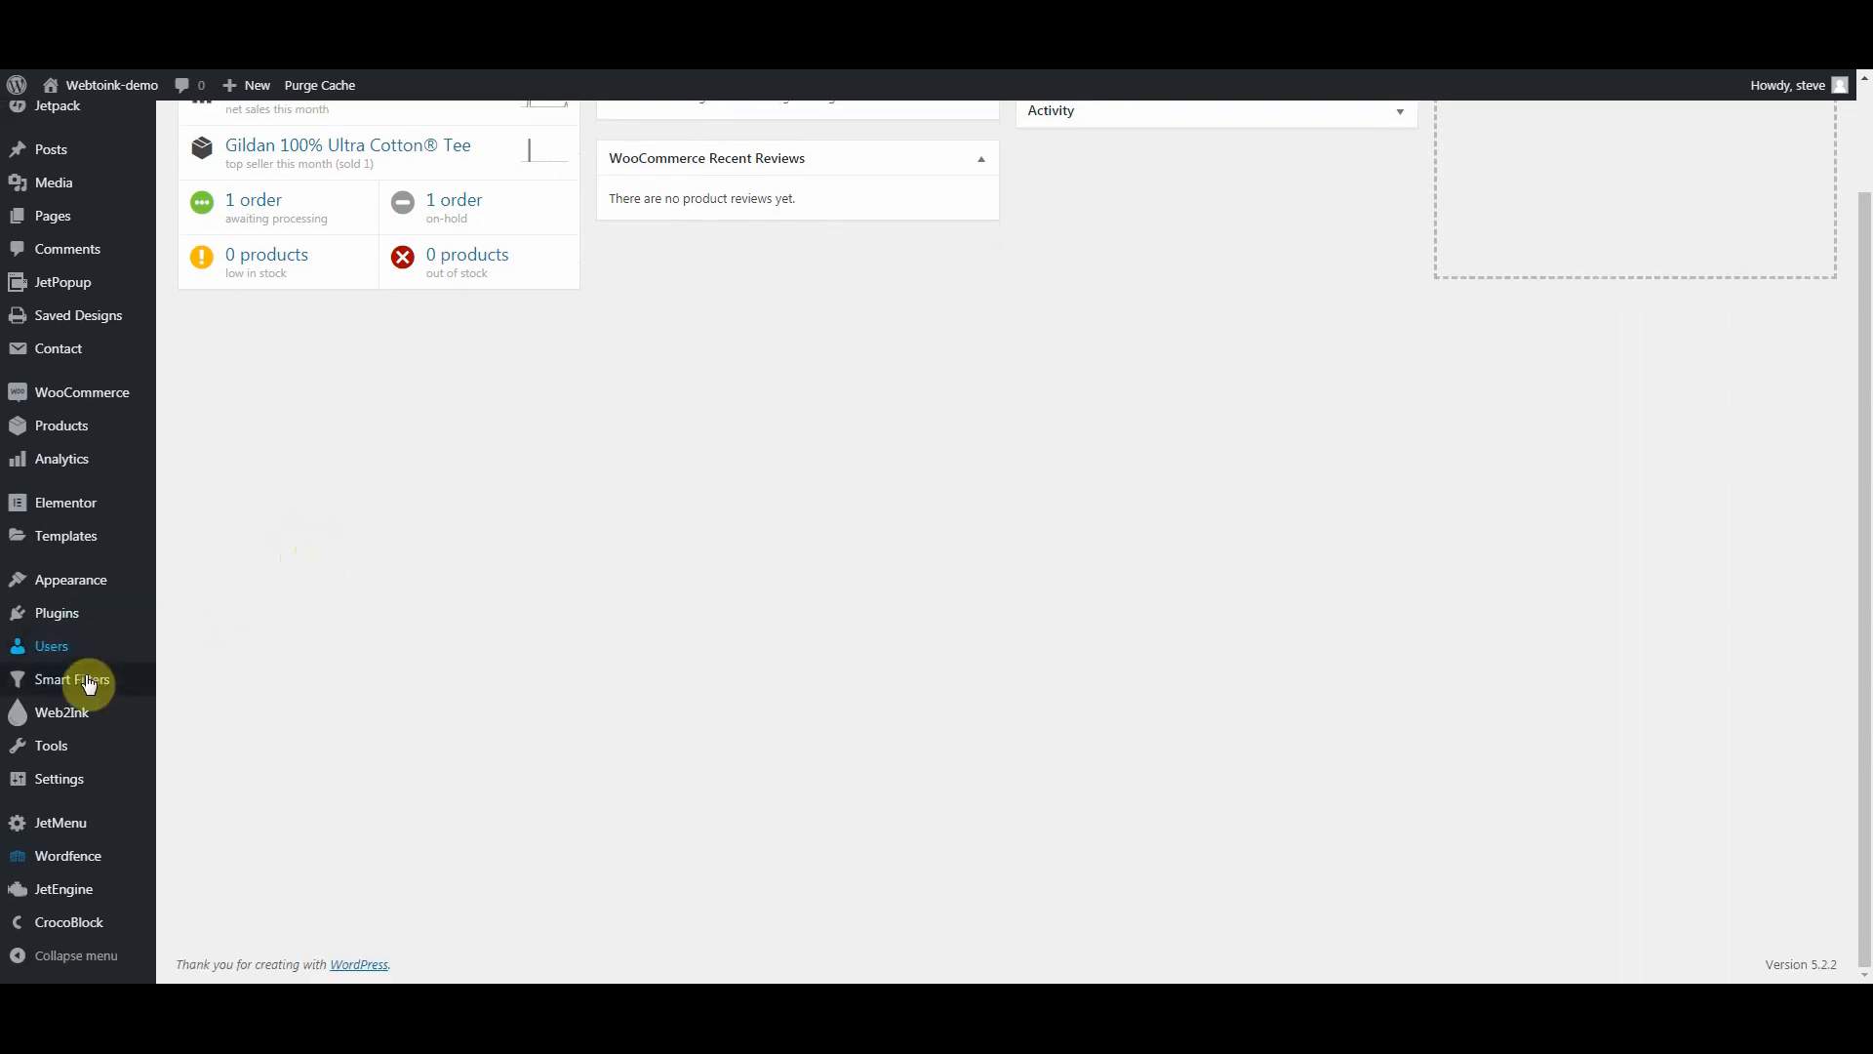
{"action": "mouse_move", "coordinate": [68, 715]}
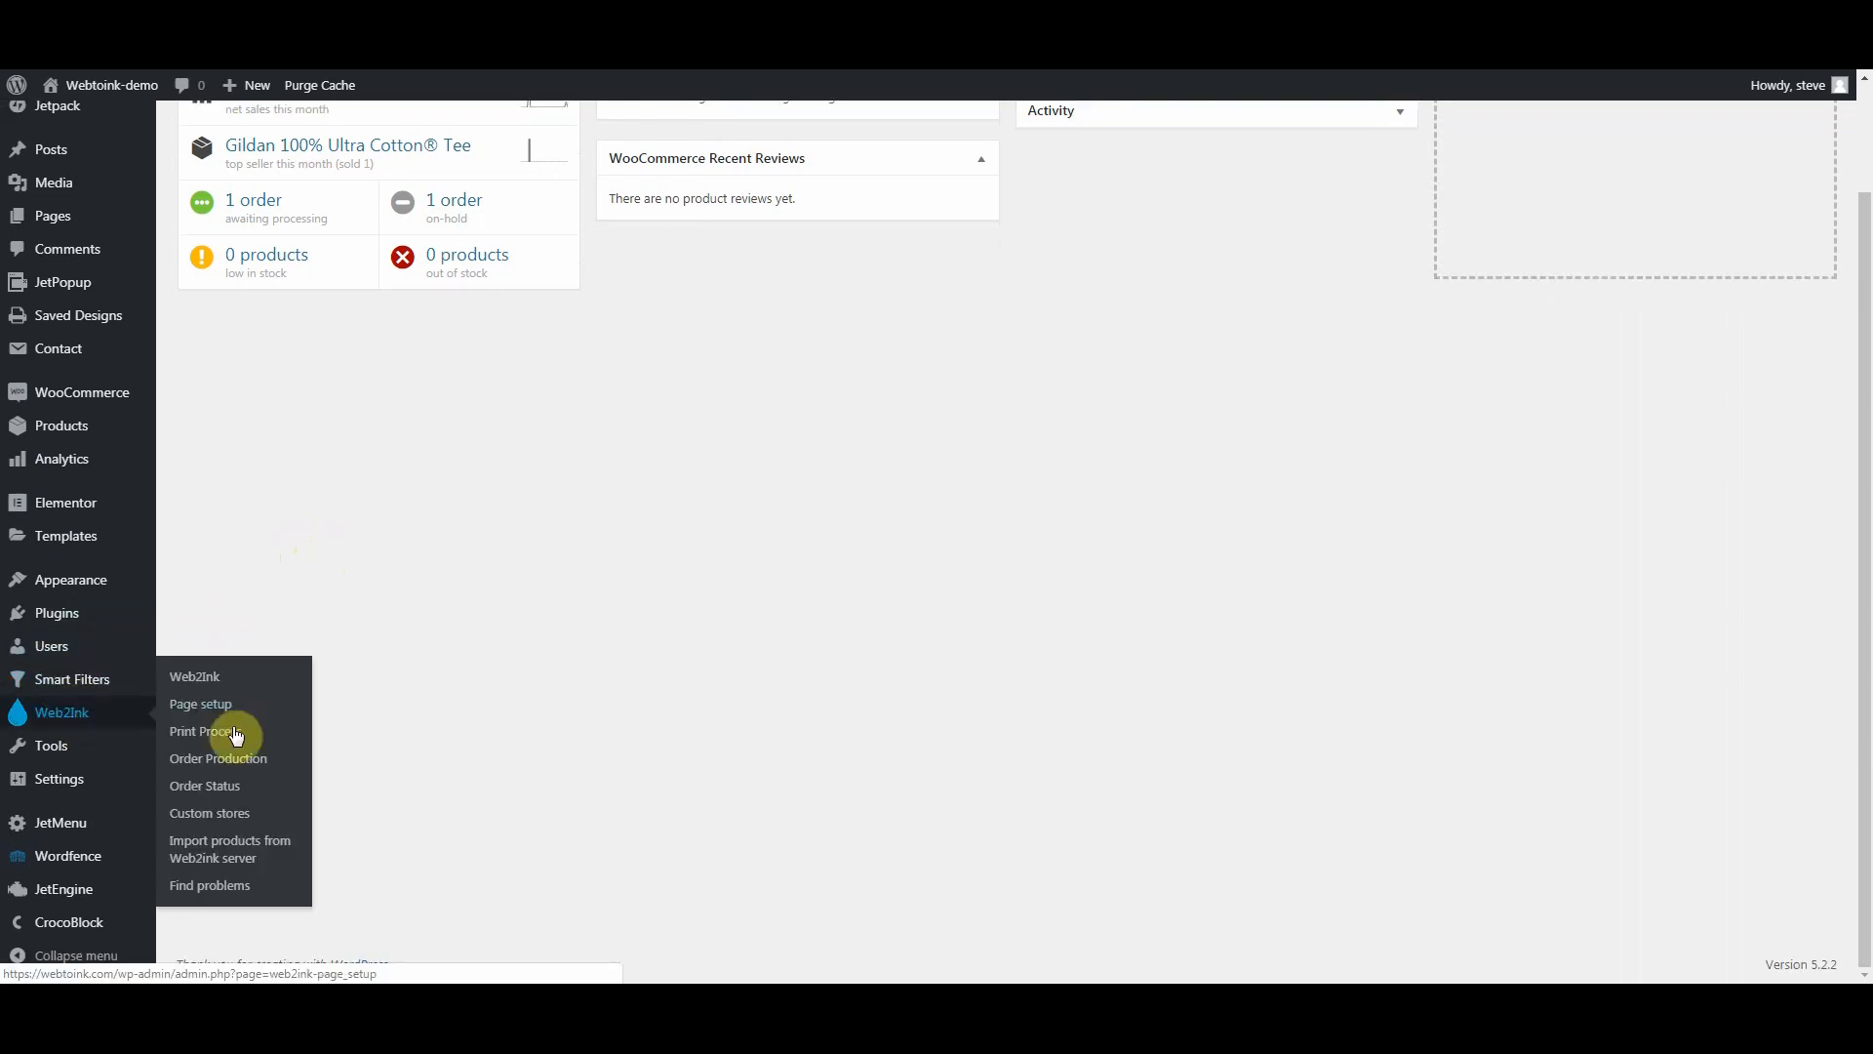
Step: Open the Web2Ink Custom stores settings and leave custom stores enabled
{"action": "left_click", "coordinate": [206, 811]}
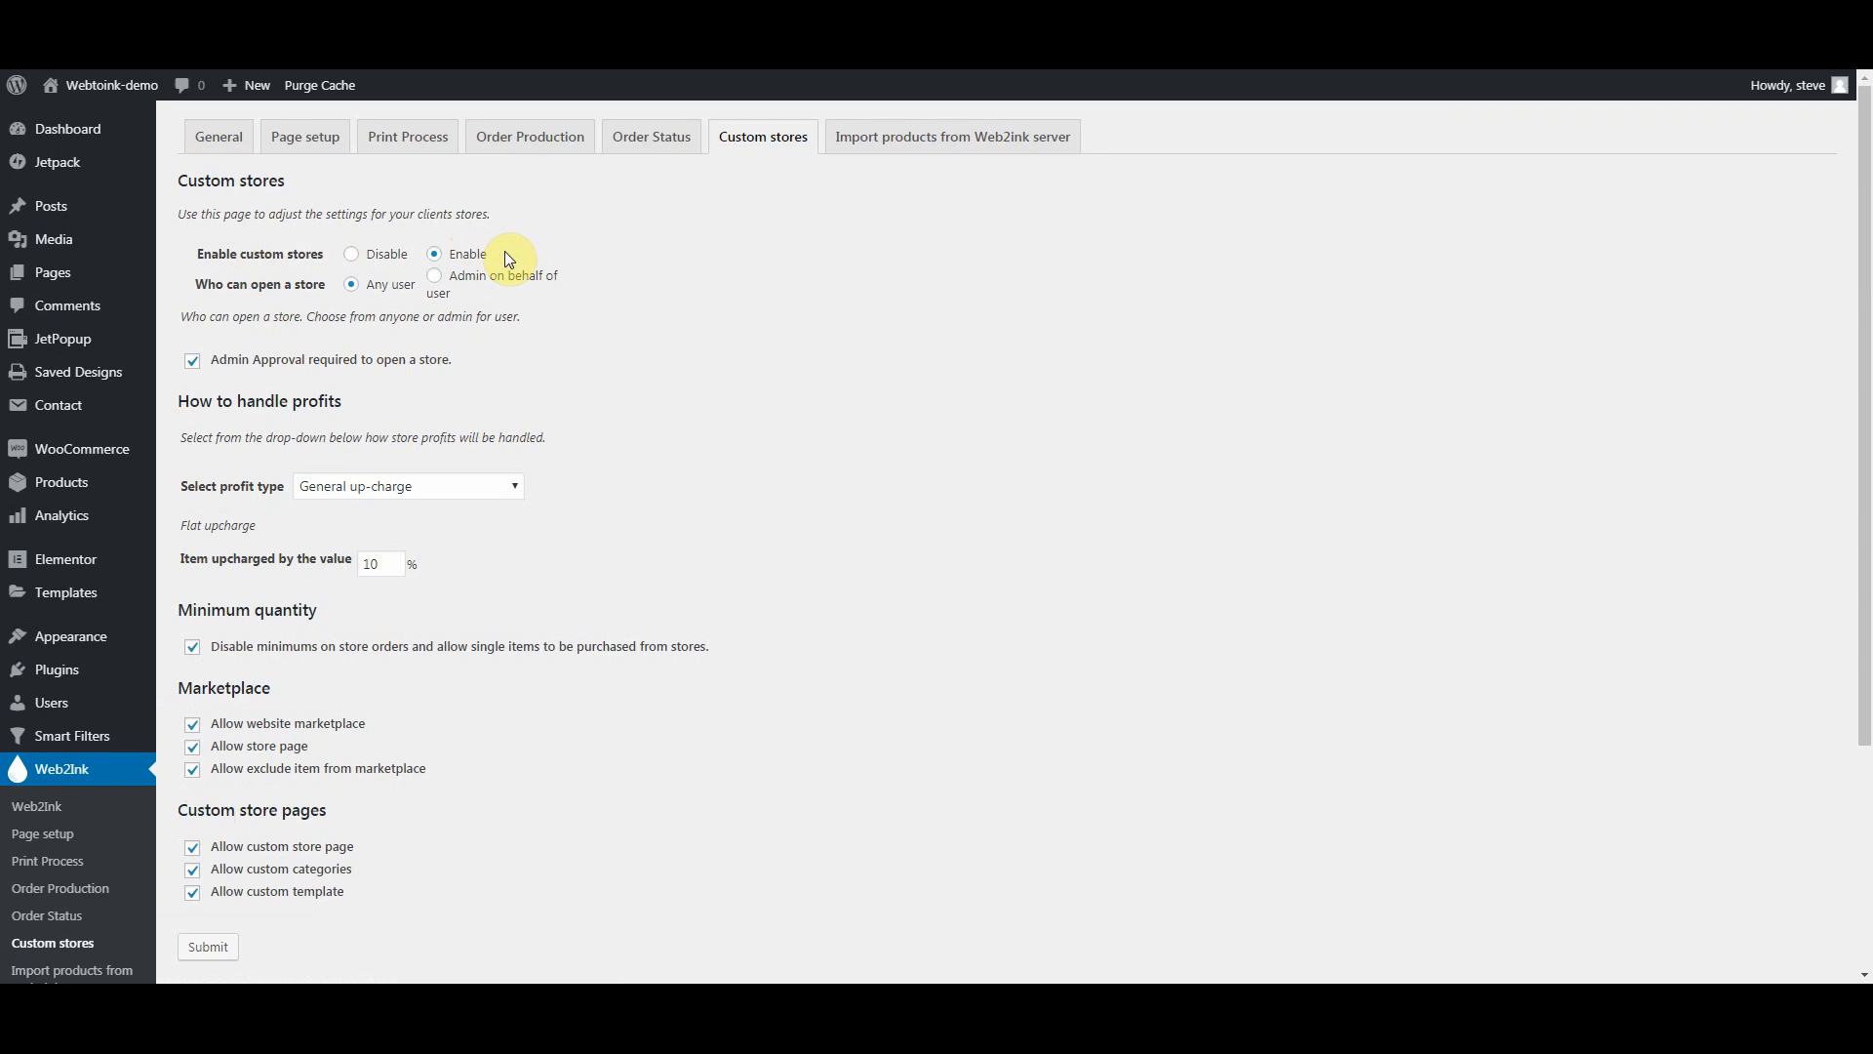
{"action": "left_click", "coordinate": [351, 256]}
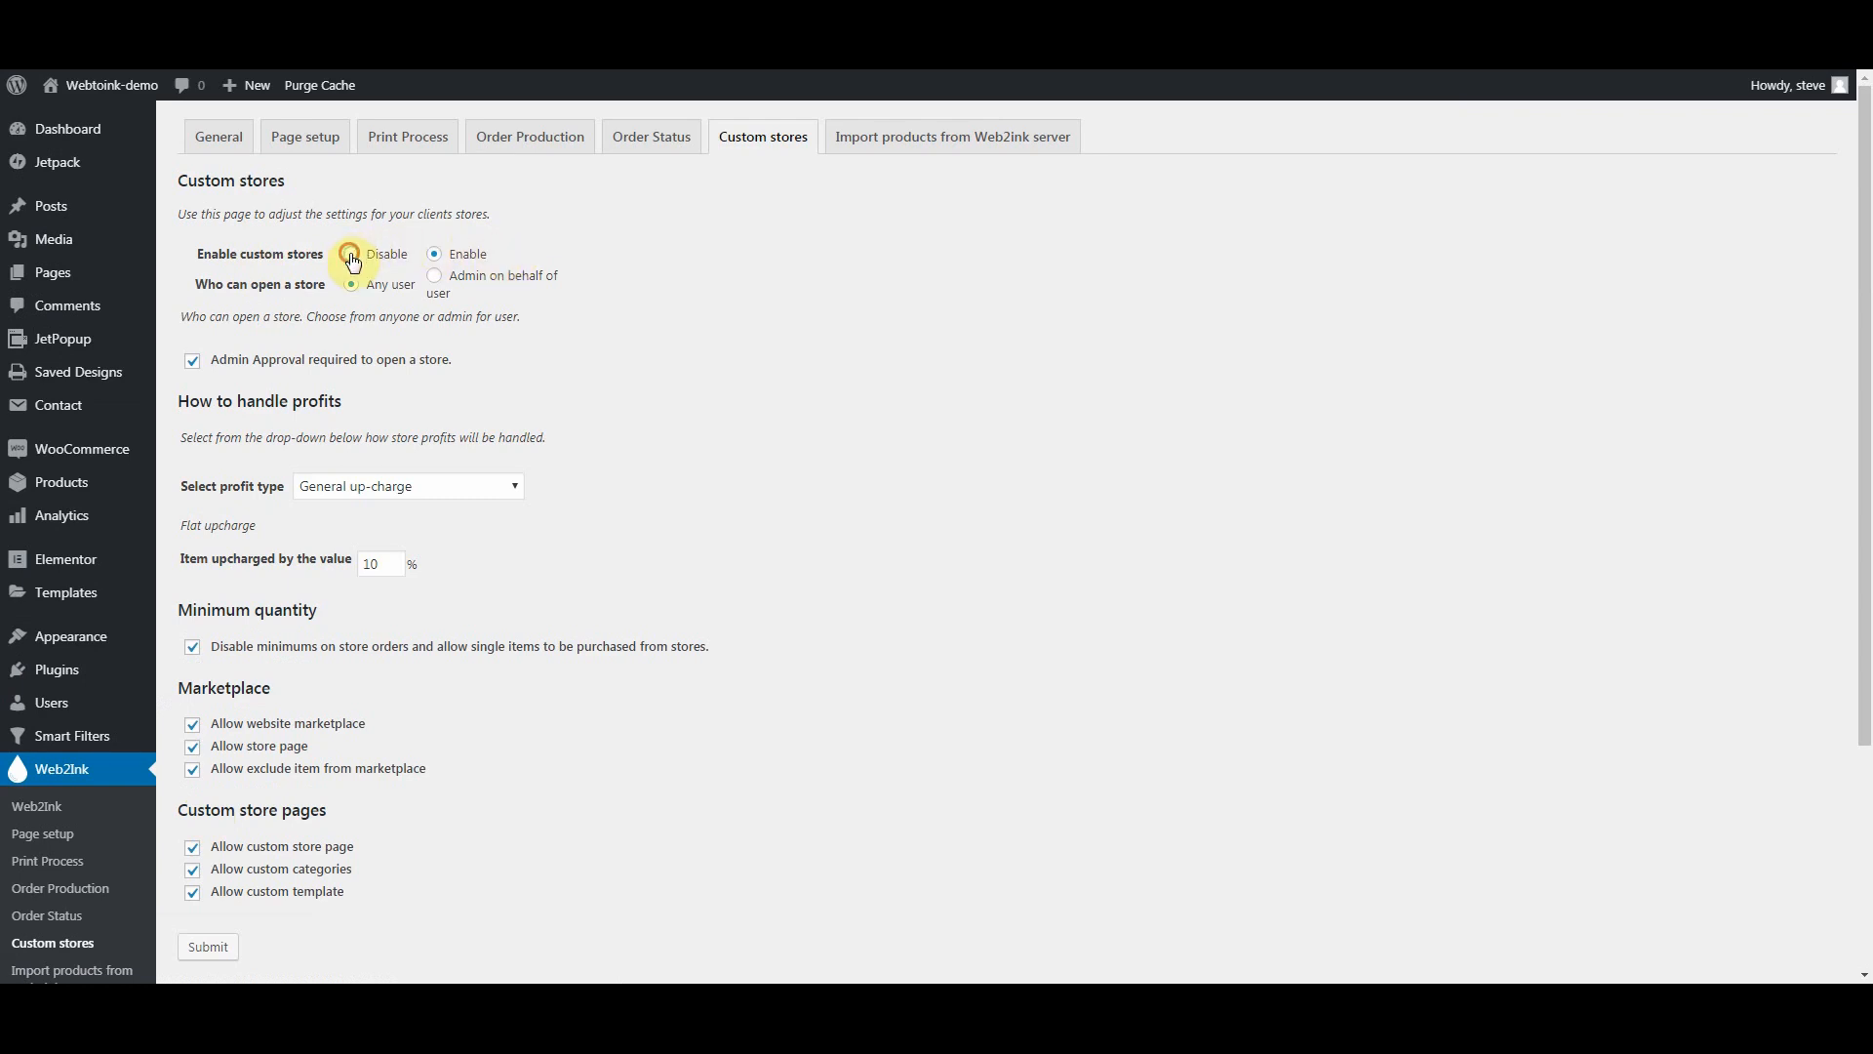
{"action": "left_click", "coordinate": [436, 257]}
Step: Allow any user to open a store, with admin approval still required
{"action": "left_click", "coordinate": [436, 280]}
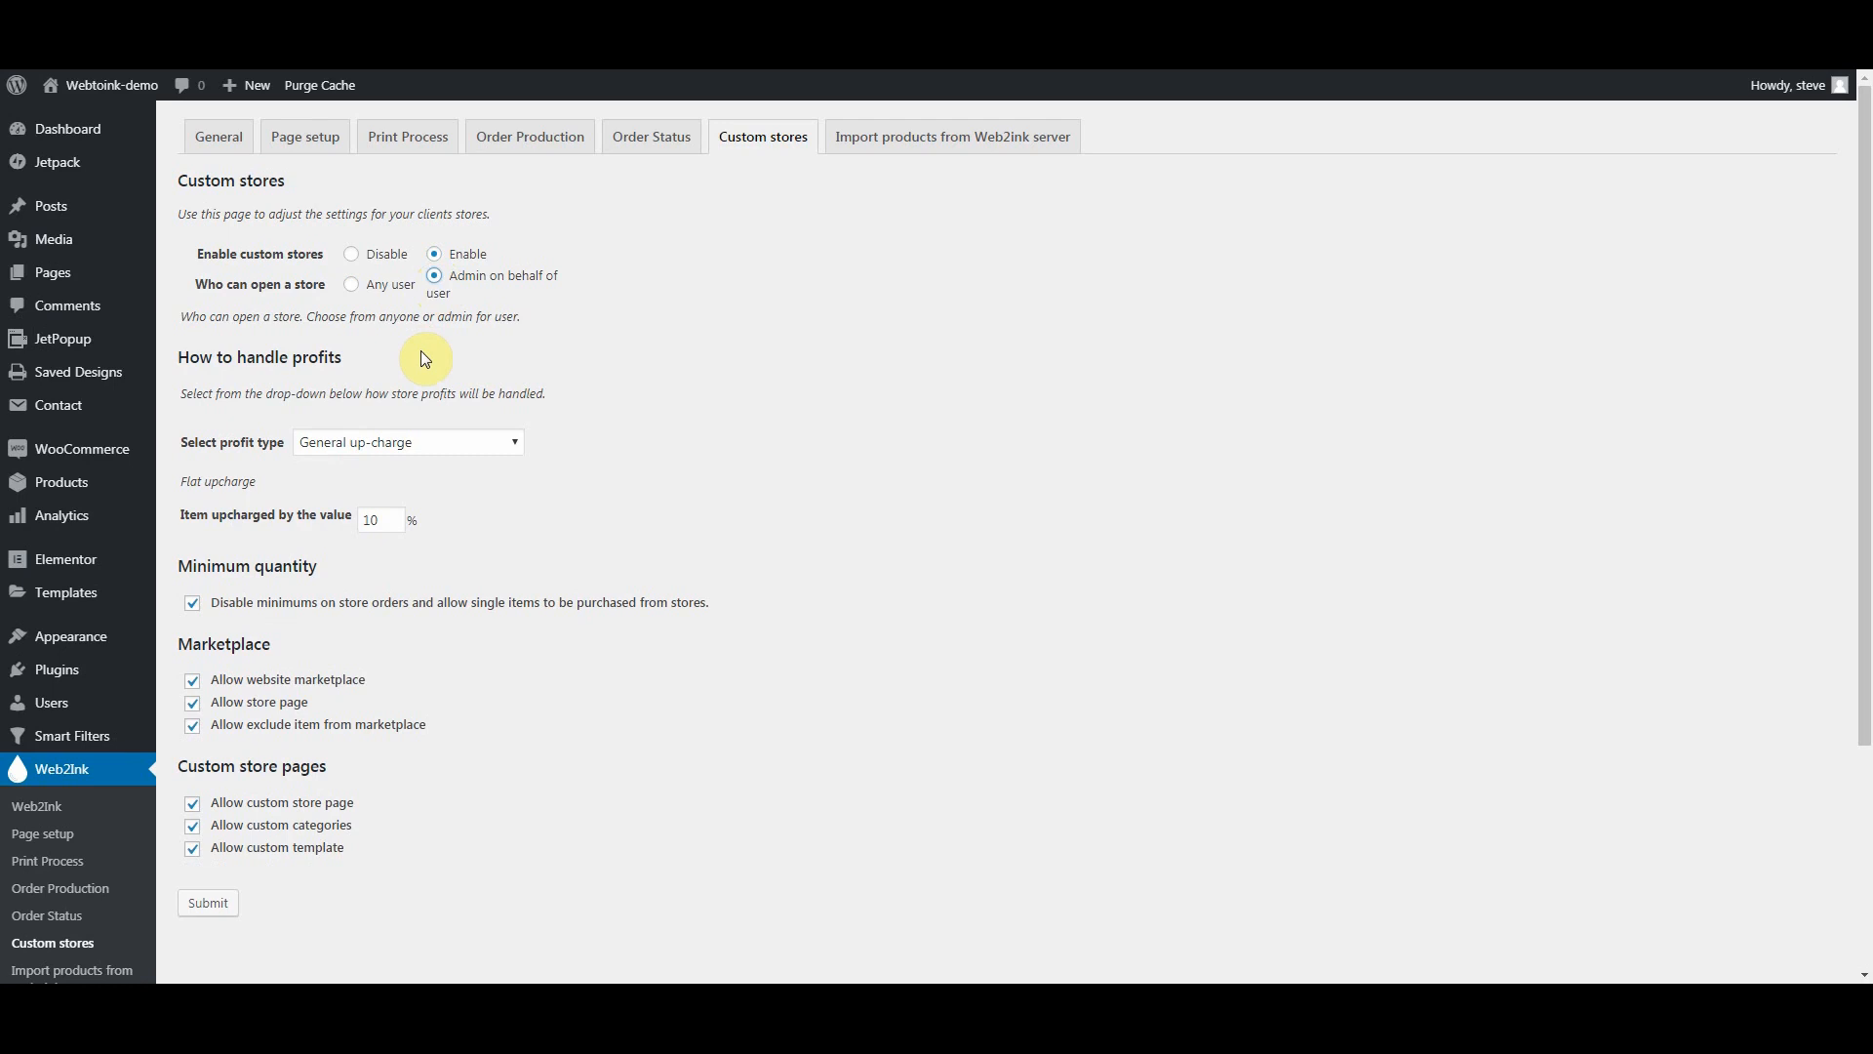
{"action": "left_click", "coordinate": [350, 285]}
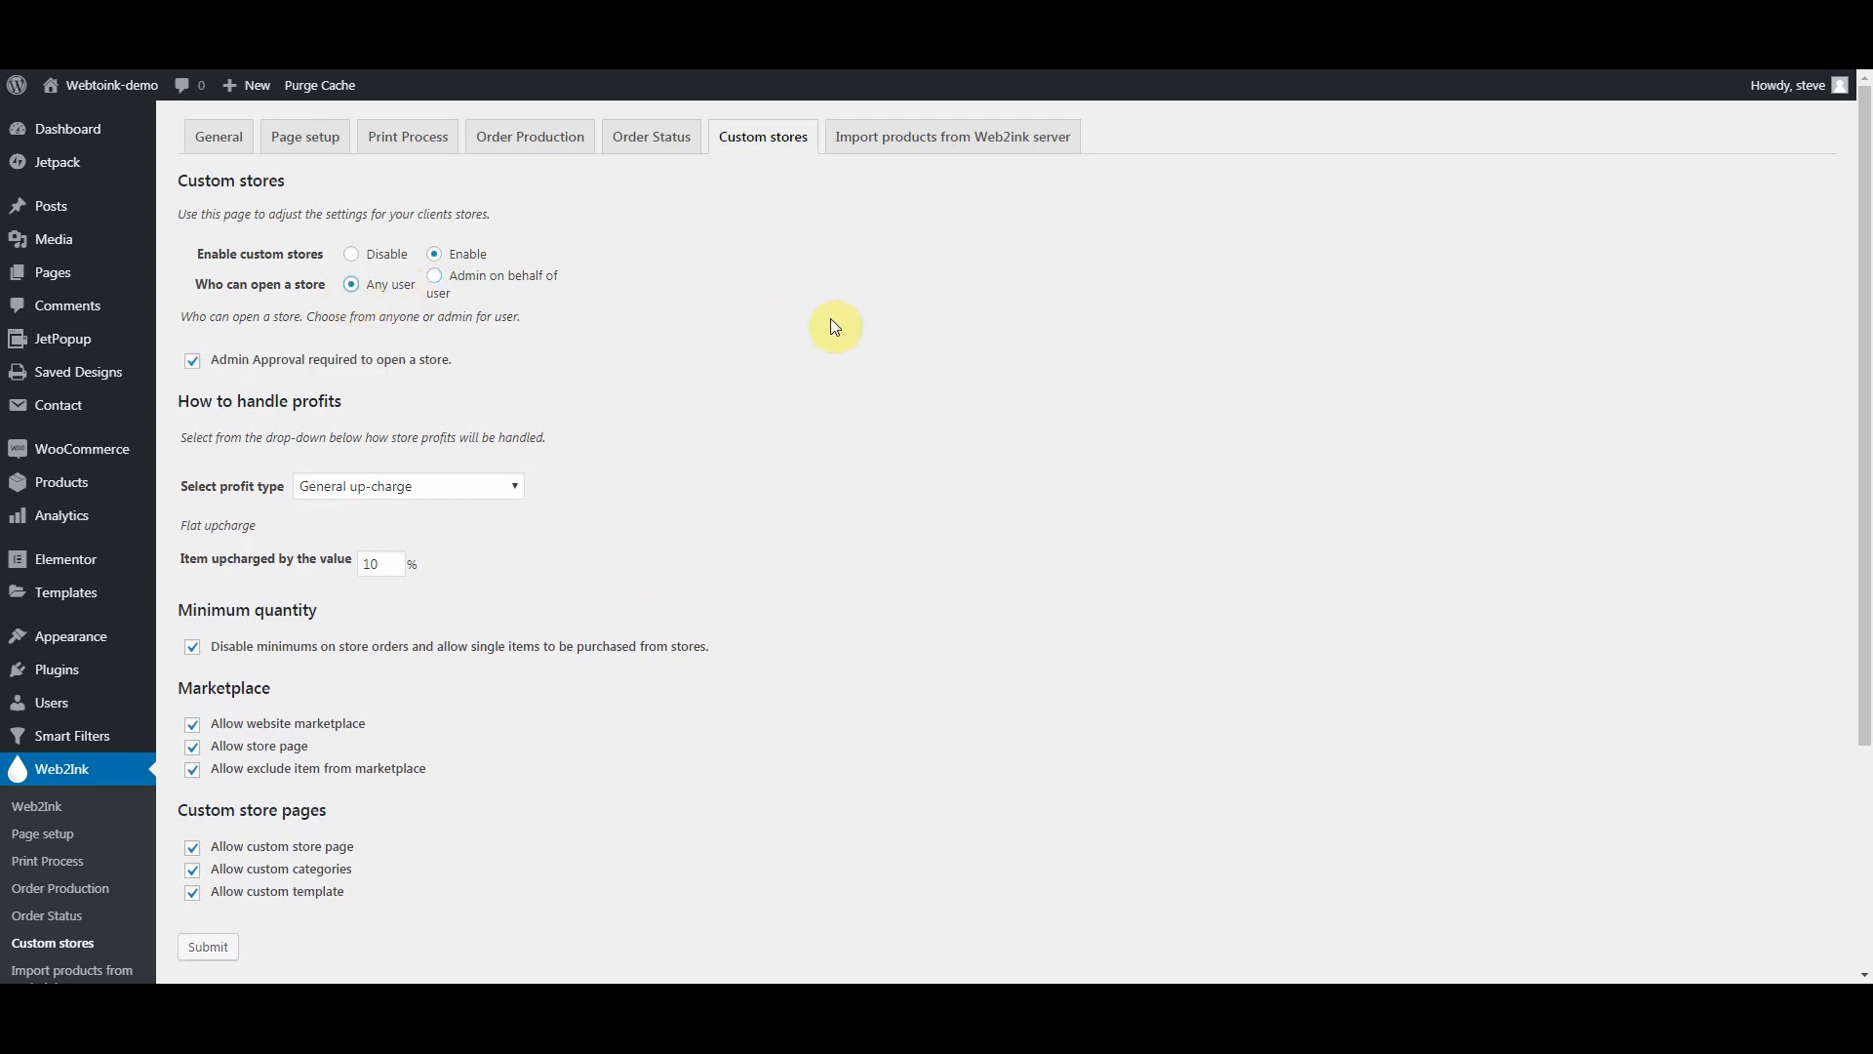
{"action": "left_click", "coordinate": [192, 361]}
{"action": "left_click", "coordinate": [194, 367]}
Step: Try Disable profits, Profit from sales and General up-charge, then settle on Individual up-charge at 0%
{"action": "left_click", "coordinate": [506, 489]}
{"action": "left_click", "coordinate": [371, 508]}
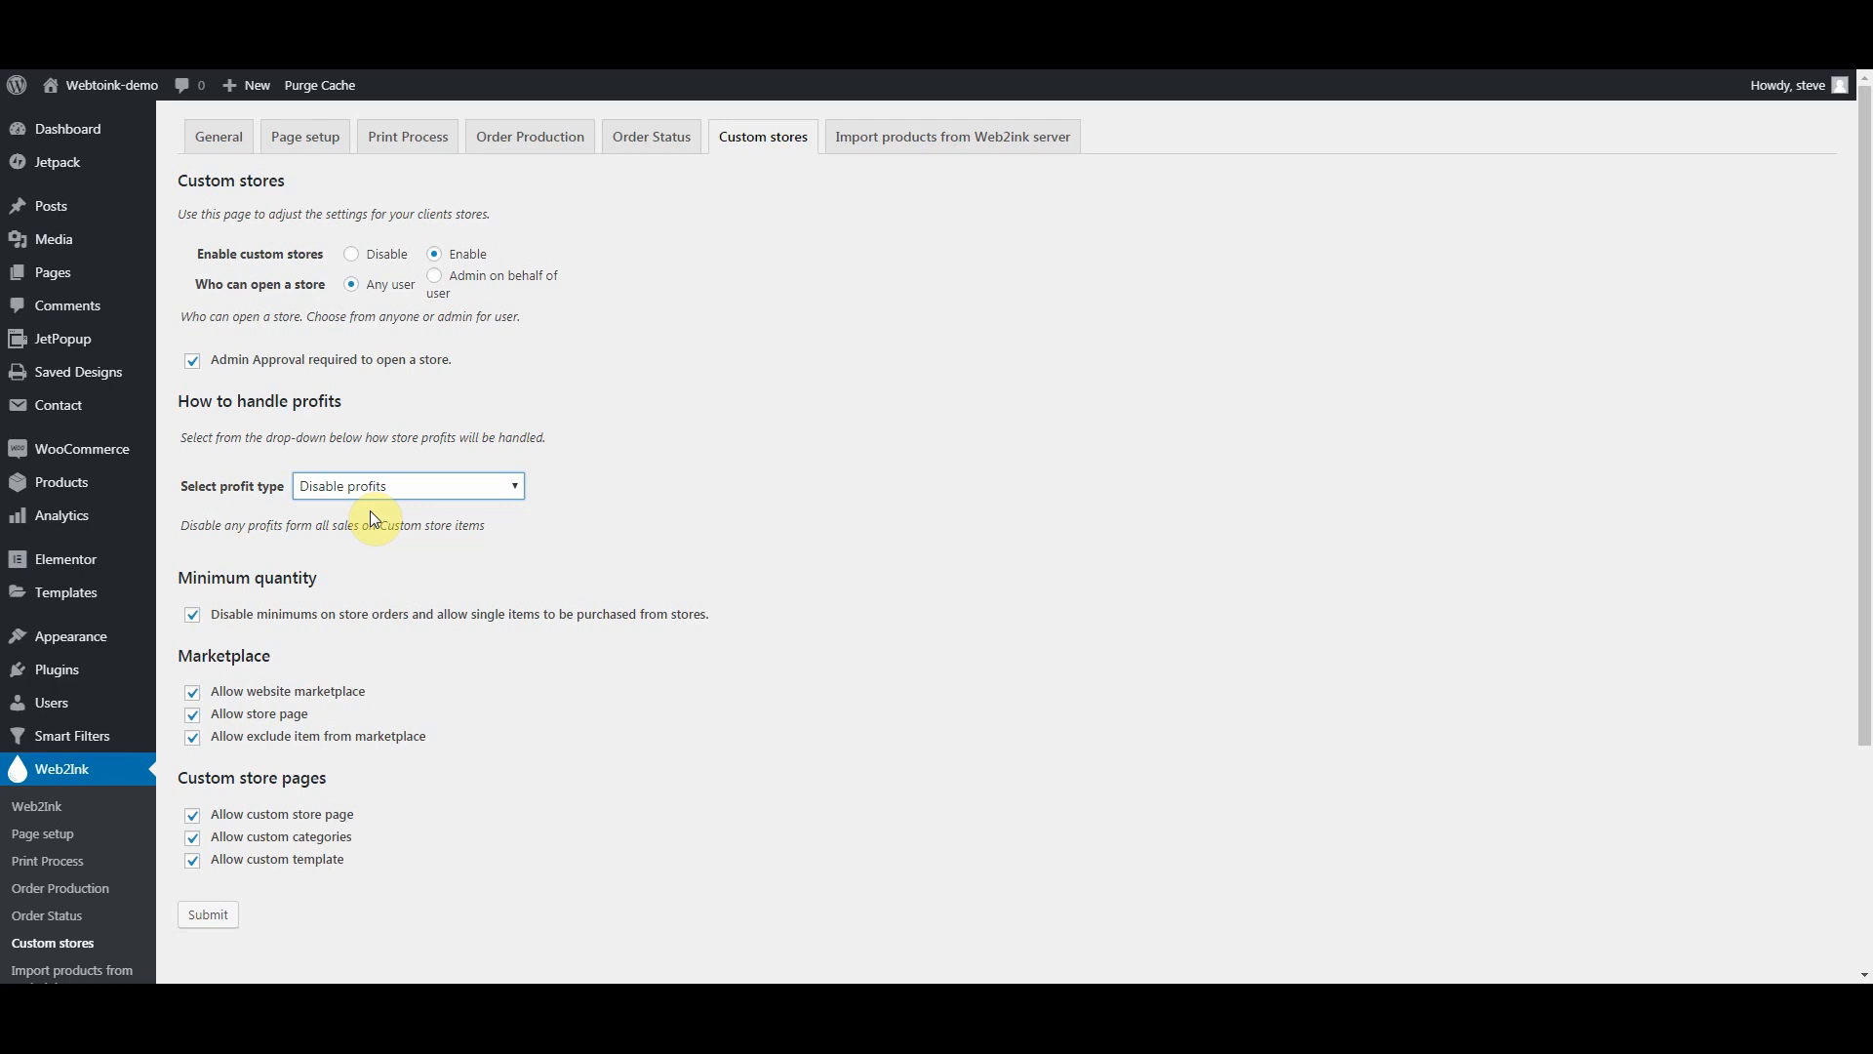
{"action": "left_click", "coordinate": [449, 488]}
{"action": "left_click", "coordinate": [421, 536]}
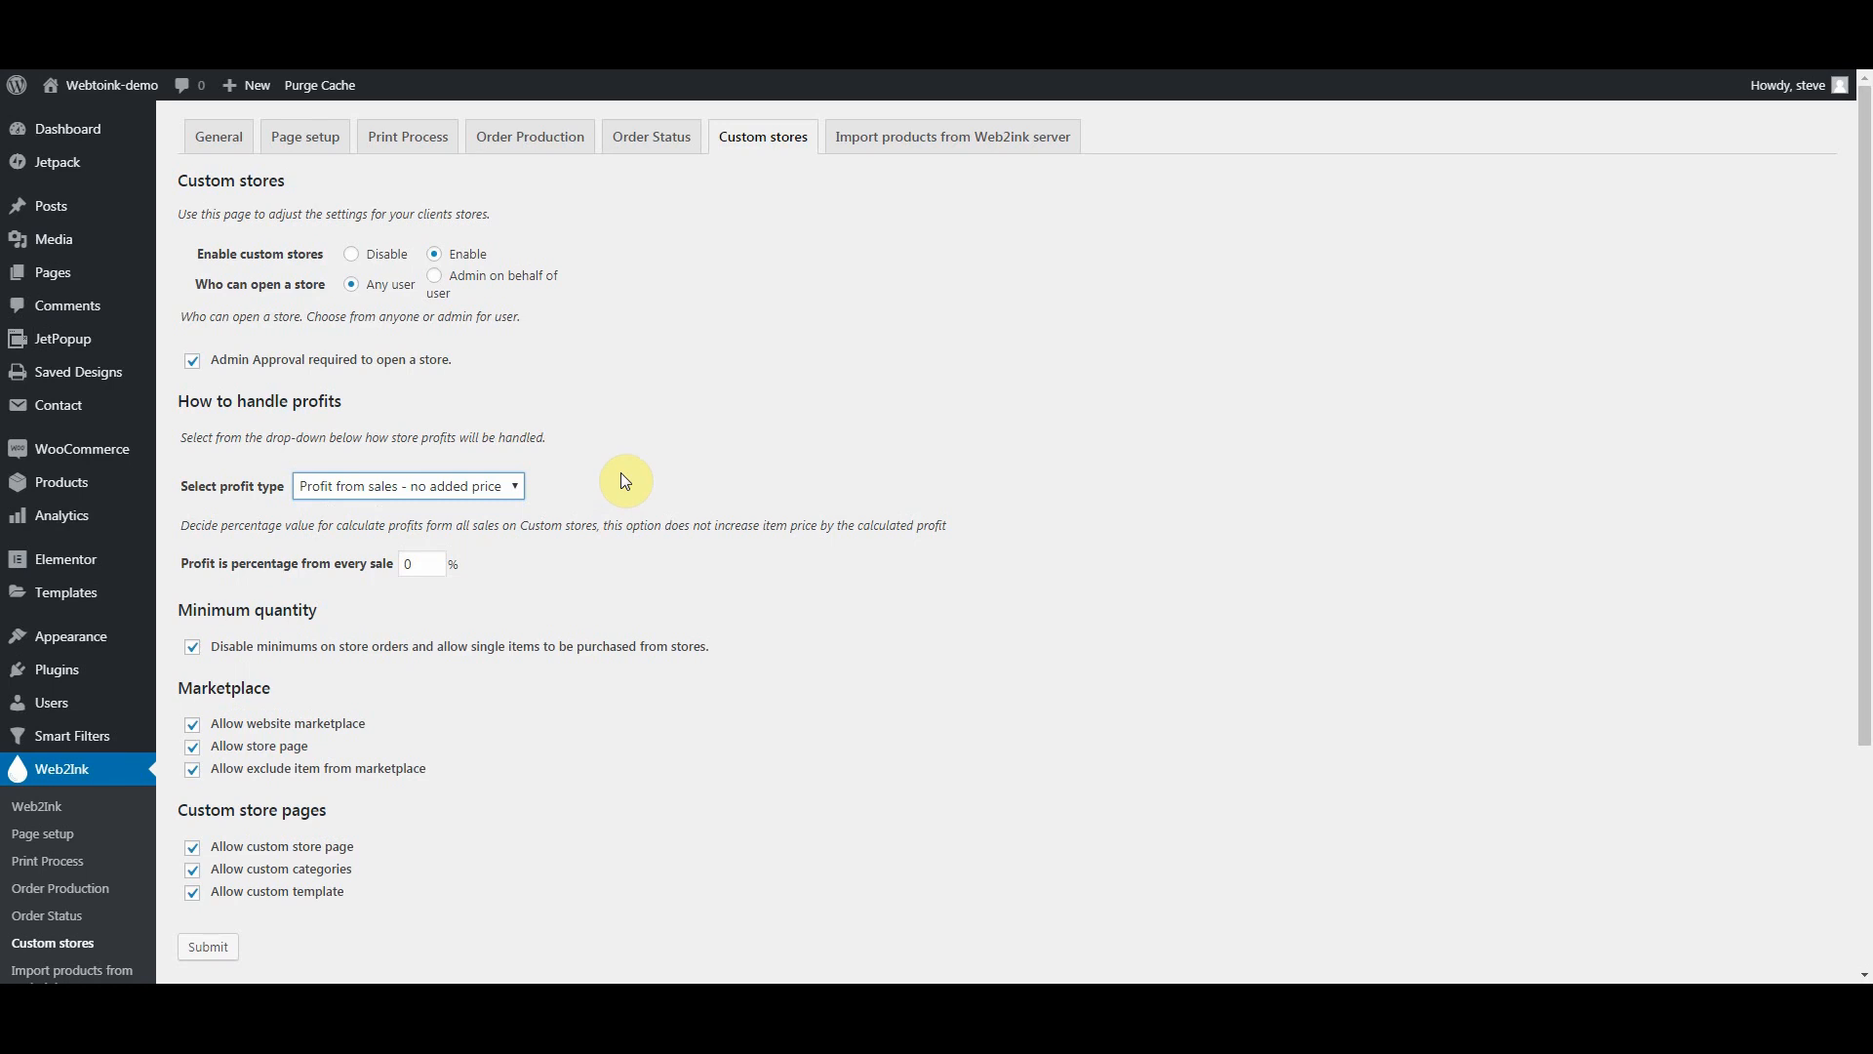
{"action": "left_click", "coordinate": [501, 486]}
{"action": "left_click", "coordinate": [389, 551]}
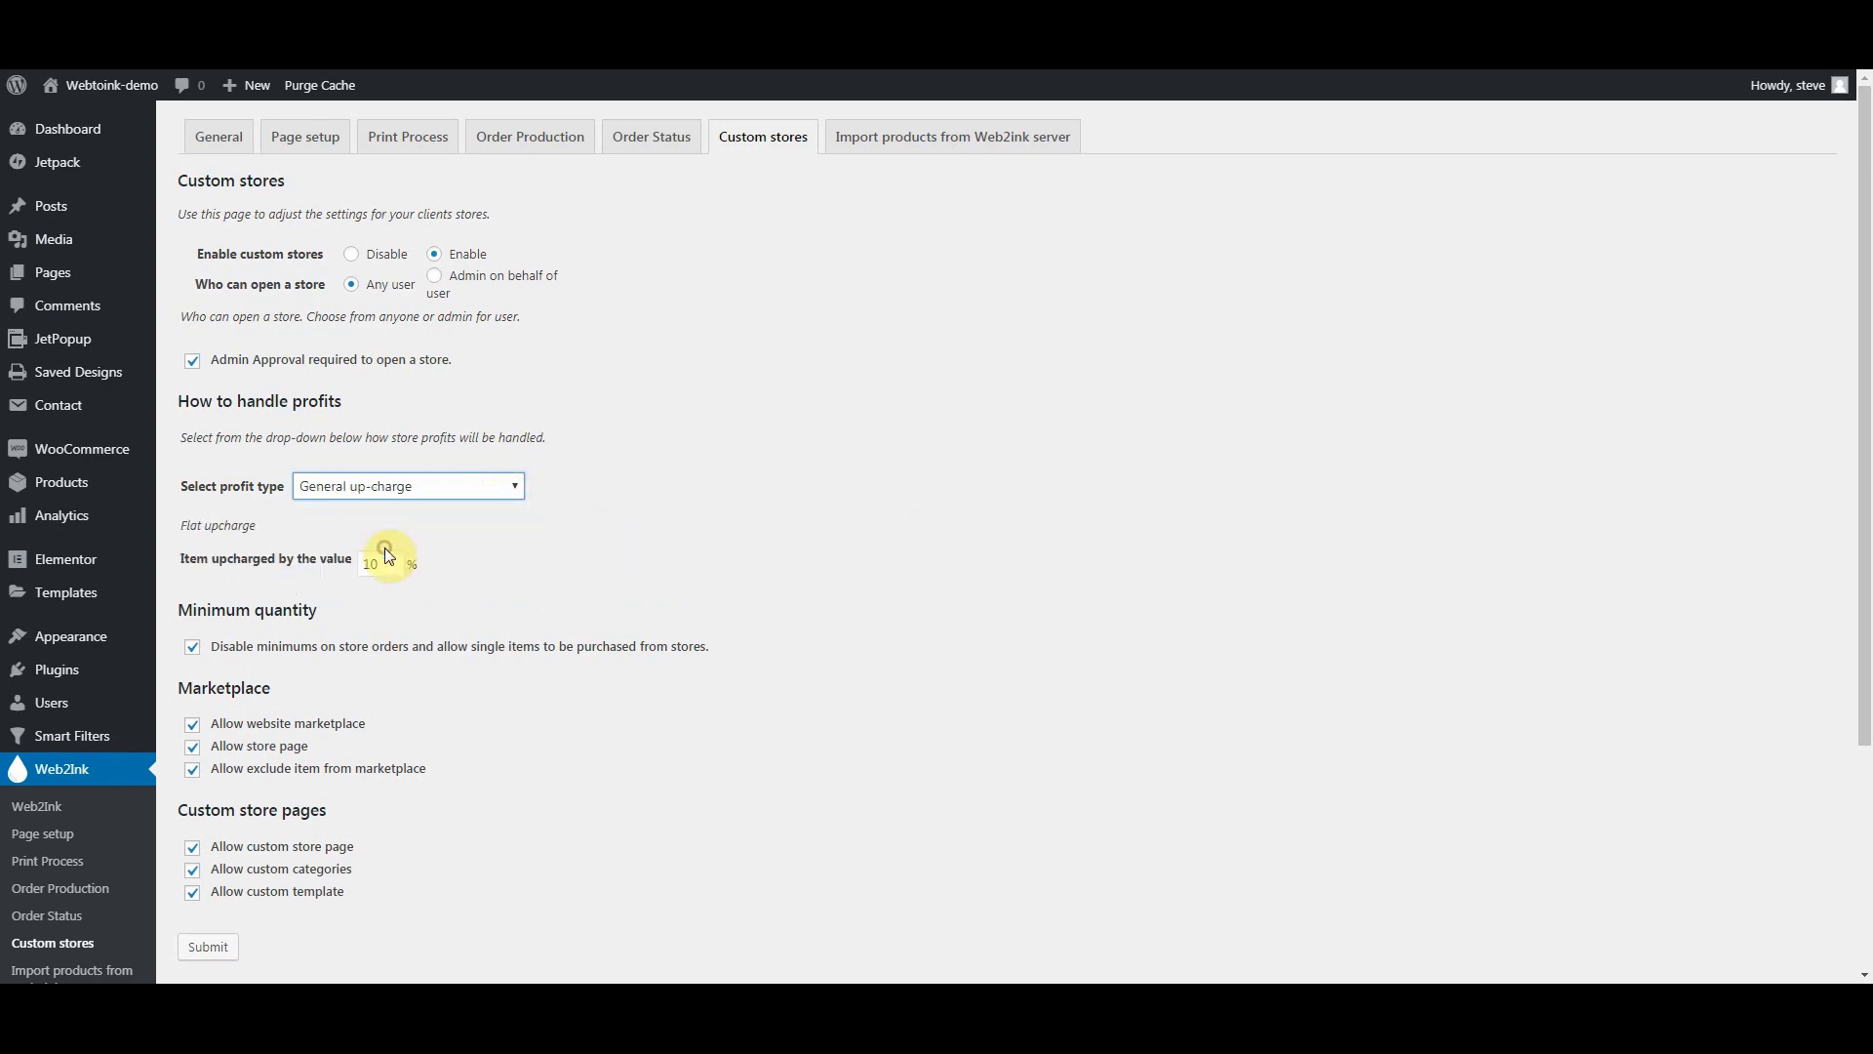
{"action": "left_click", "coordinate": [479, 491]}
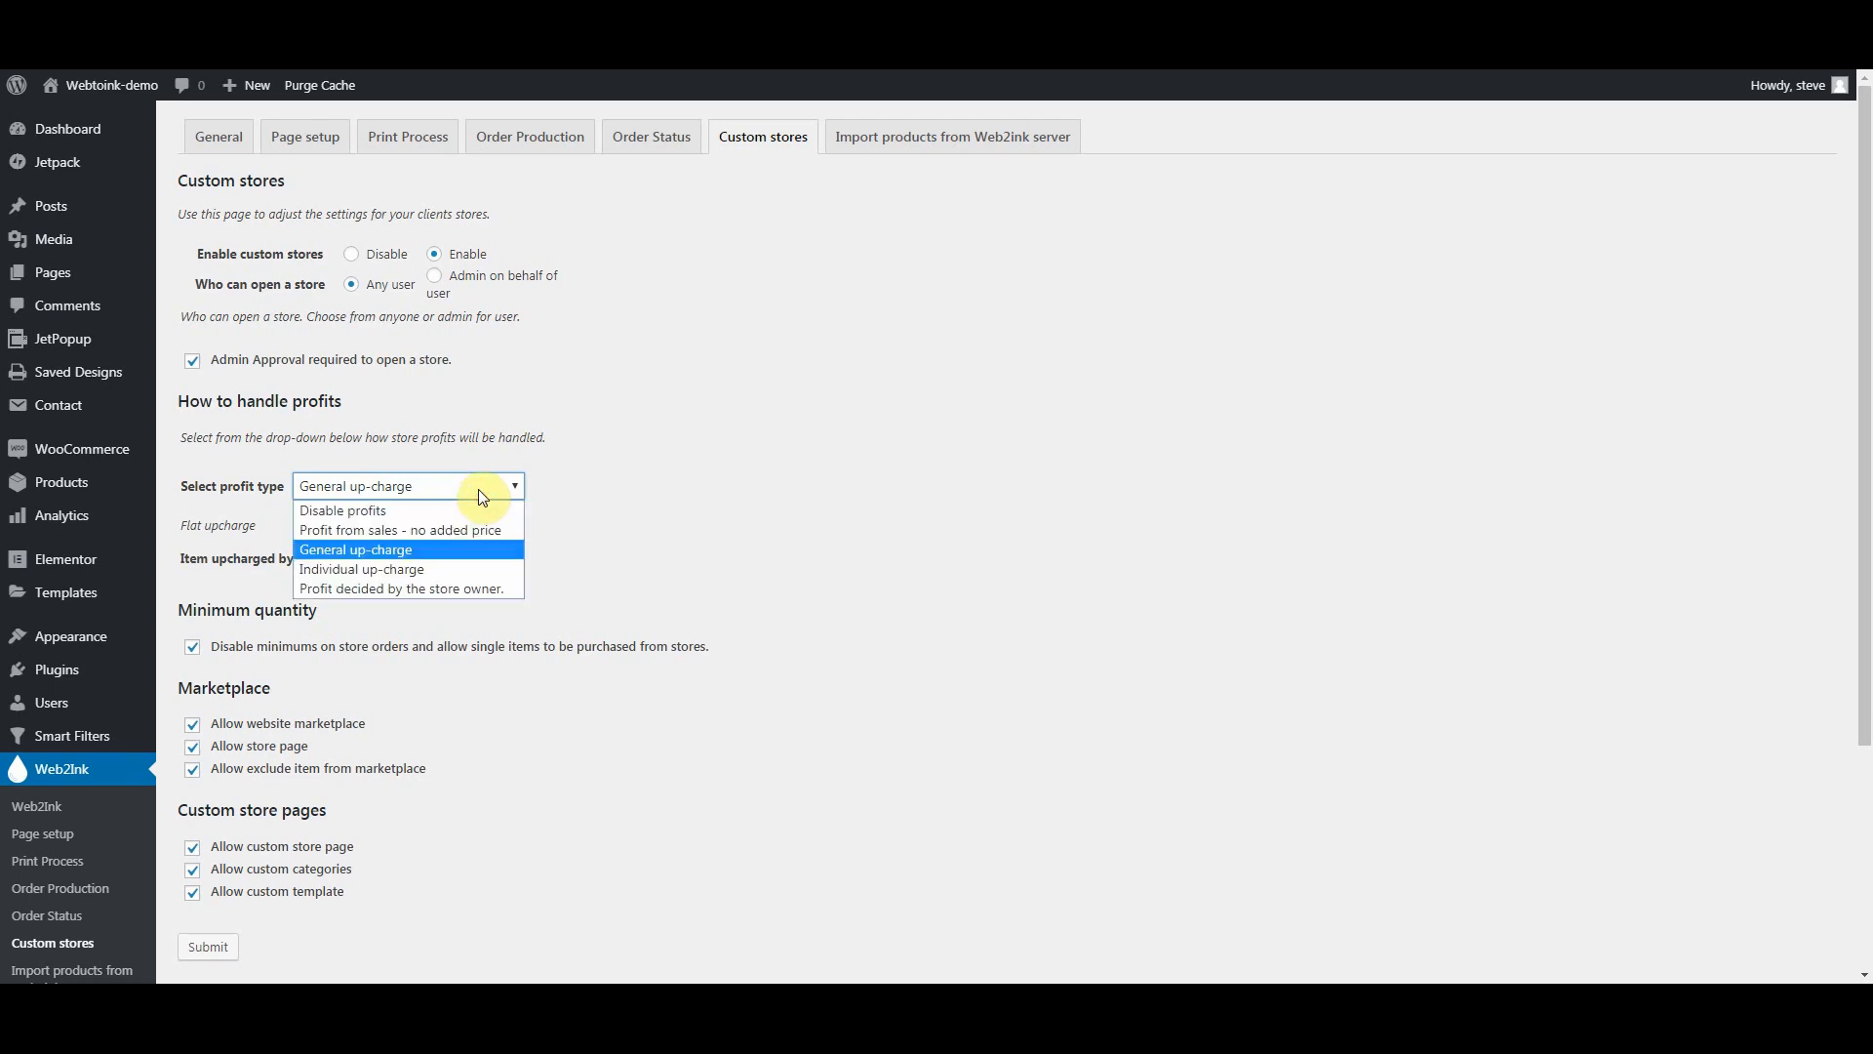
{"action": "left_click", "coordinate": [419, 570]}
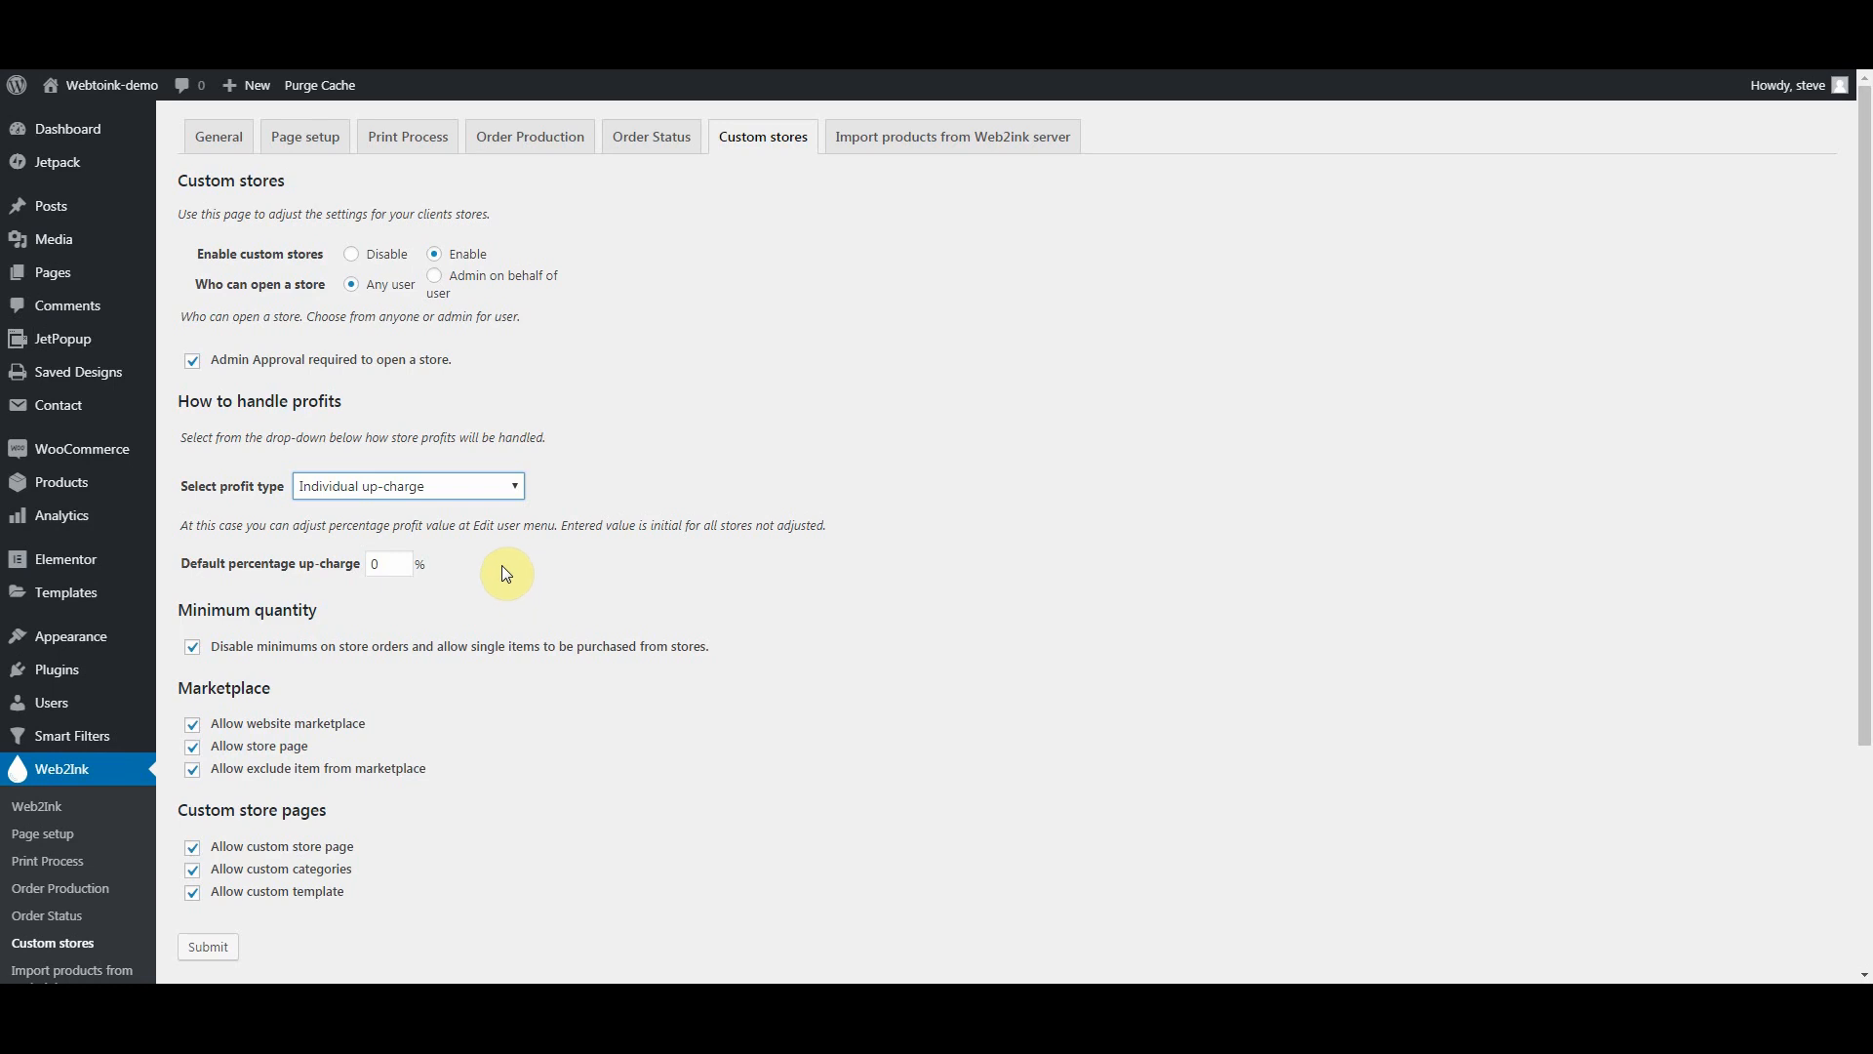
{"action": "left_click", "coordinate": [490, 486]}
Step: Set the profit type to 'Profit decided by the store owner.' and scroll down the page
{"action": "left_click", "coordinate": [455, 588]}
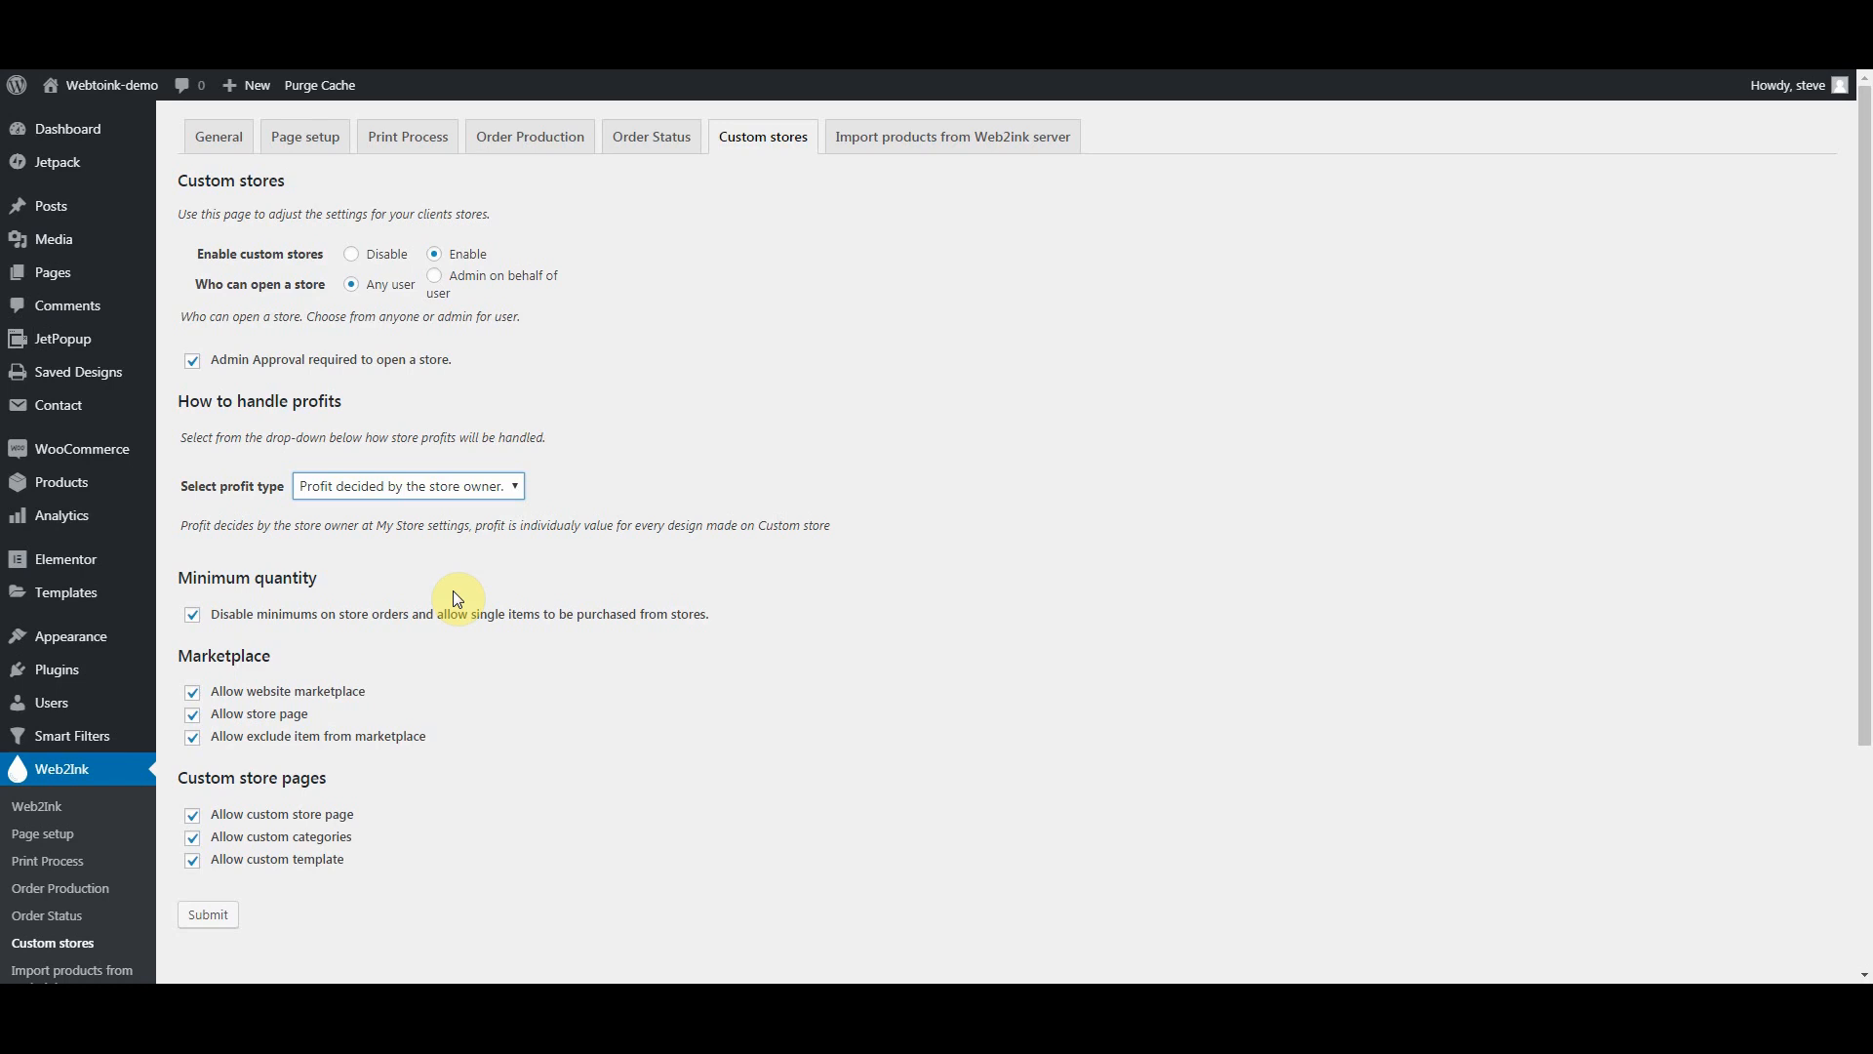
{"action": "scroll", "coordinate": [485, 574], "scroll_direction": "down", "scroll_amount": 2}
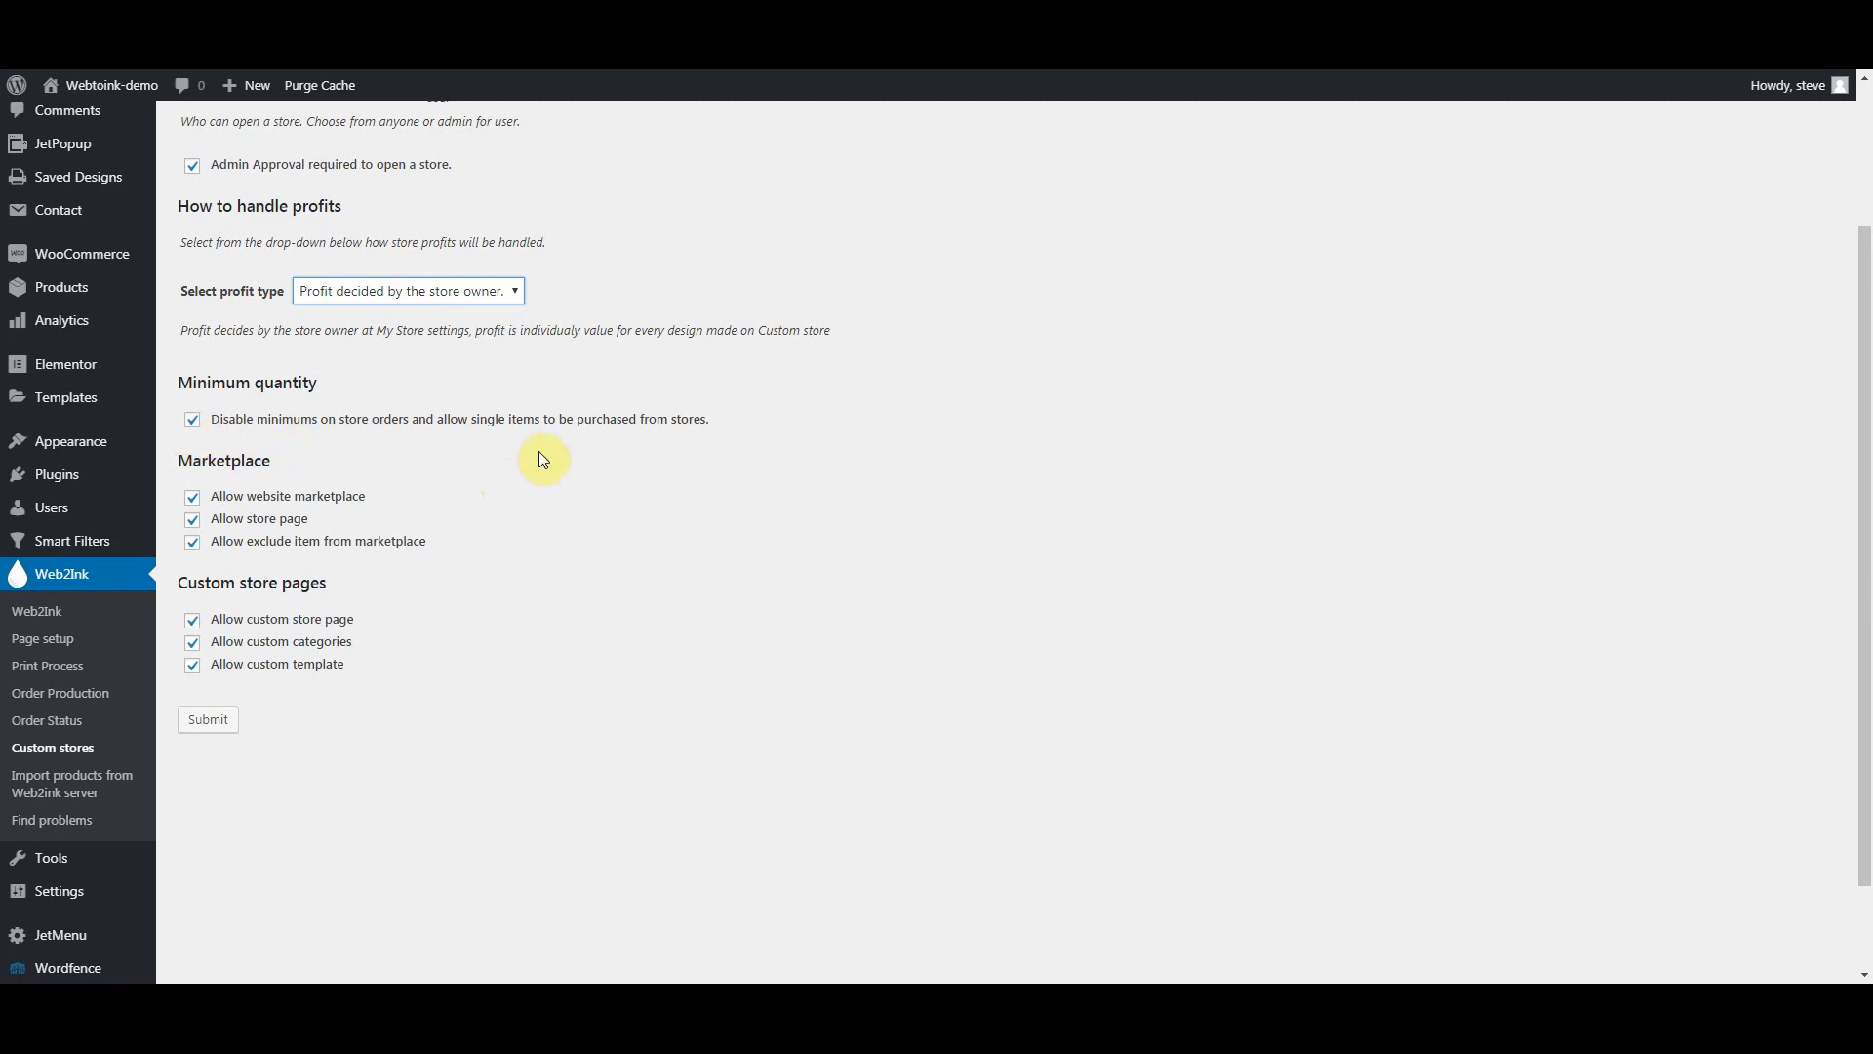
{"action": "left_click", "coordinate": [193, 500]}
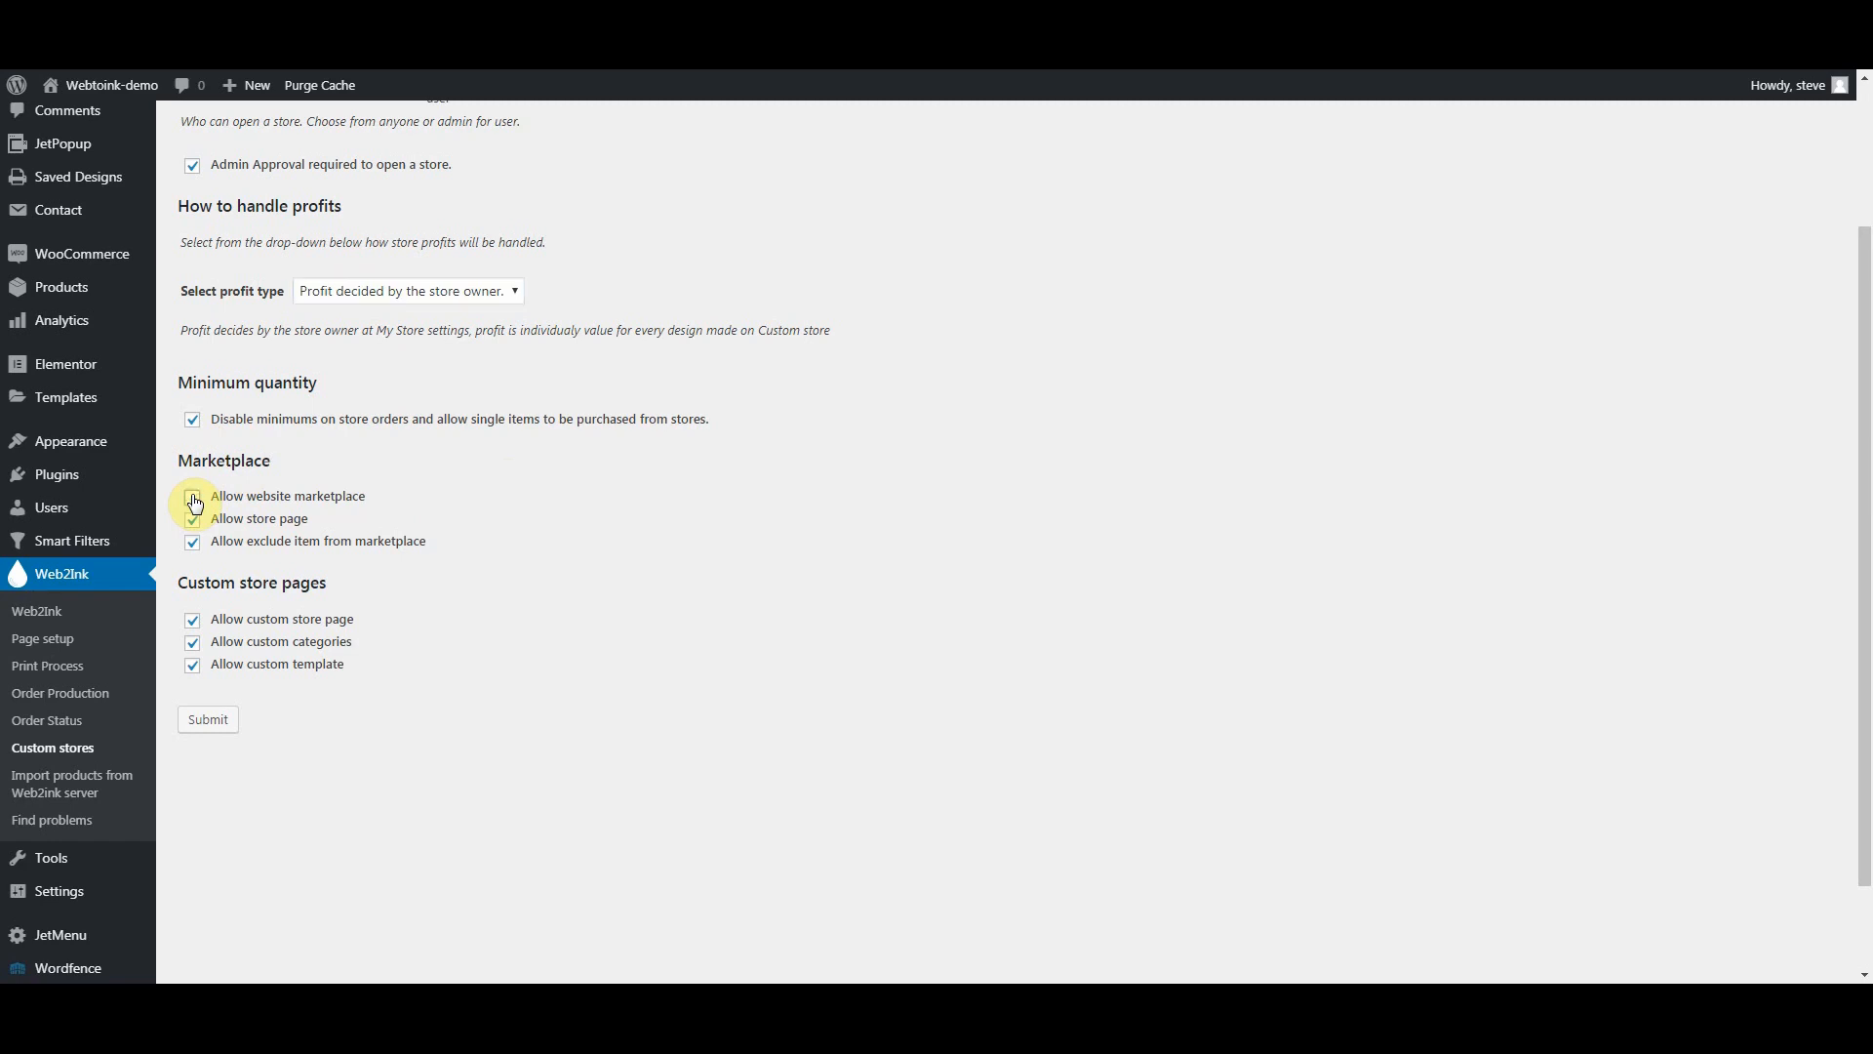
{"action": "left_click", "coordinate": [193, 498]}
{"action": "left_click", "coordinate": [195, 521]}
{"action": "left_click", "coordinate": [194, 520]}
{"action": "left_click", "coordinate": [195, 554]}
{"action": "left_click", "coordinate": [193, 546]}
{"action": "left_click_drag", "start_coordinate": [355, 618], "coordinate": [292, 618]}
{"action": "left_click", "coordinate": [388, 639]}
Step: Submit the Custom stores settings and acknowledge the 'Process success' alert
{"action": "scroll", "coordinate": [401, 453], "scroll_direction": "up", "scroll_amount": 2}
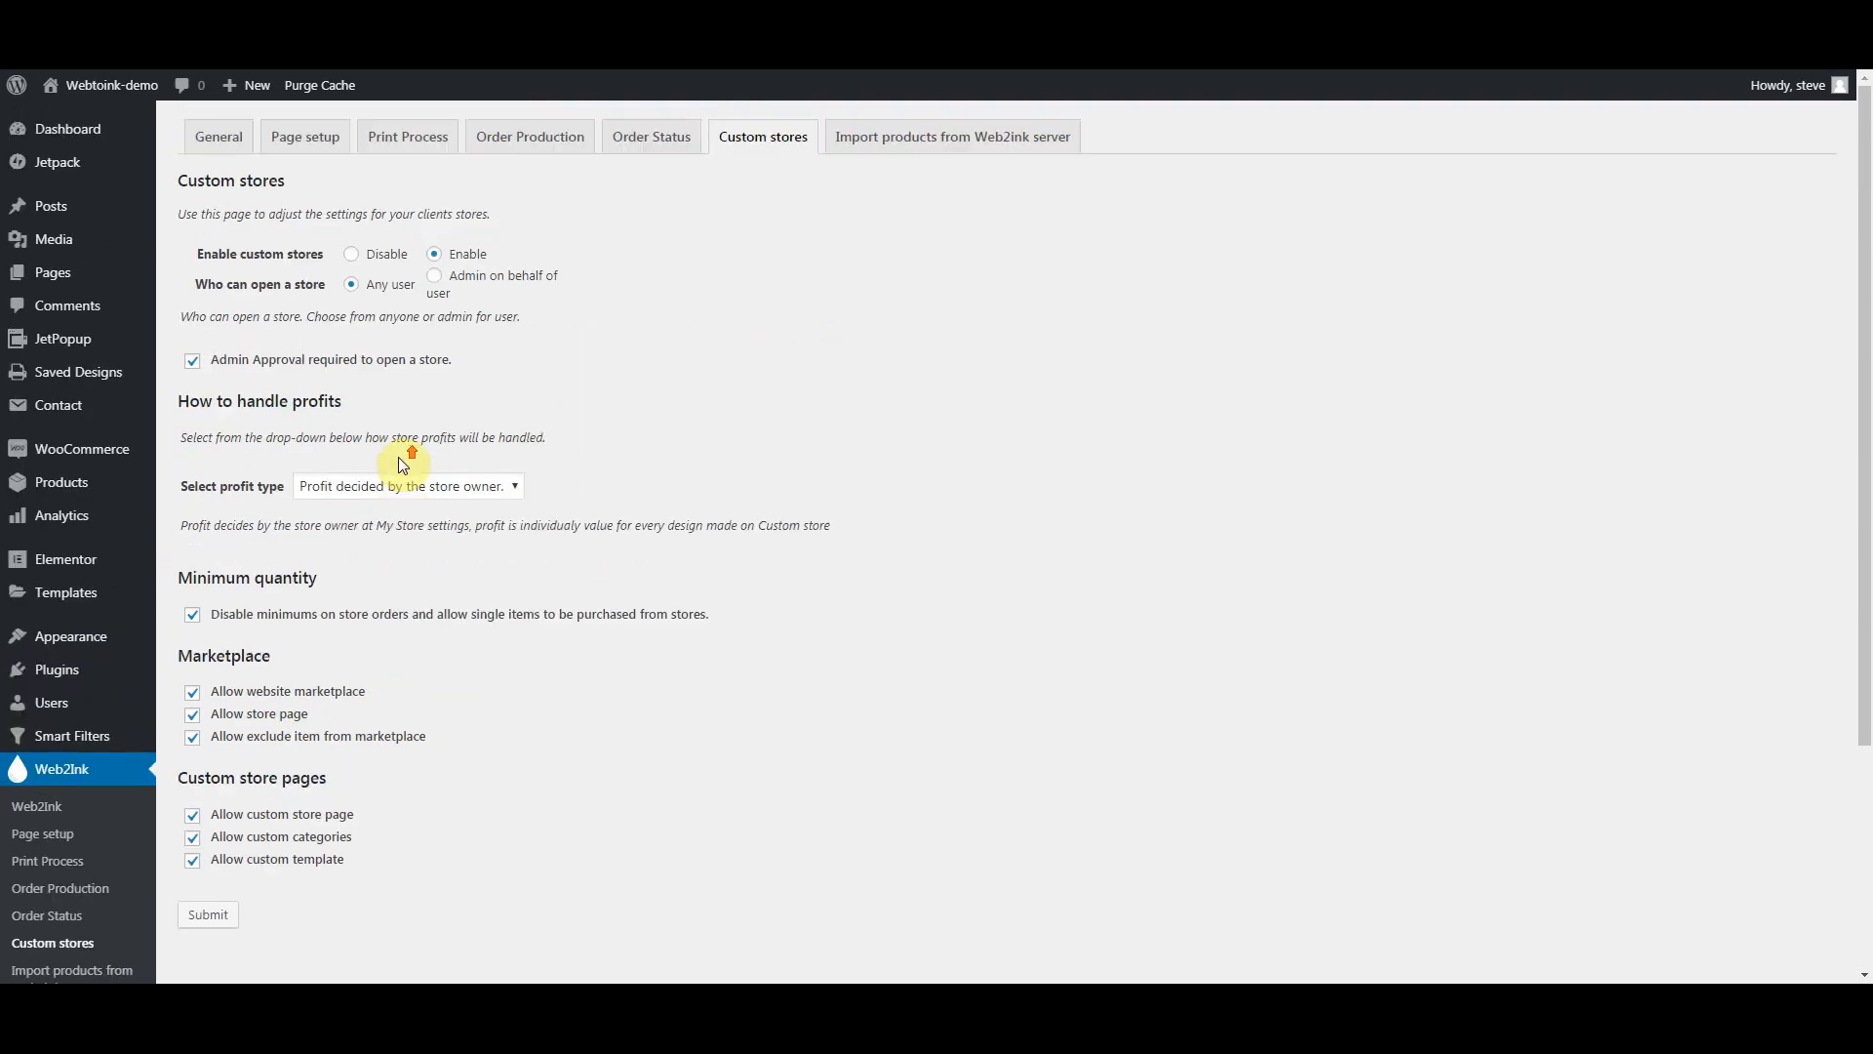
{"action": "scroll", "coordinate": [403, 464], "scroll_direction": "down", "scroll_amount": 3}
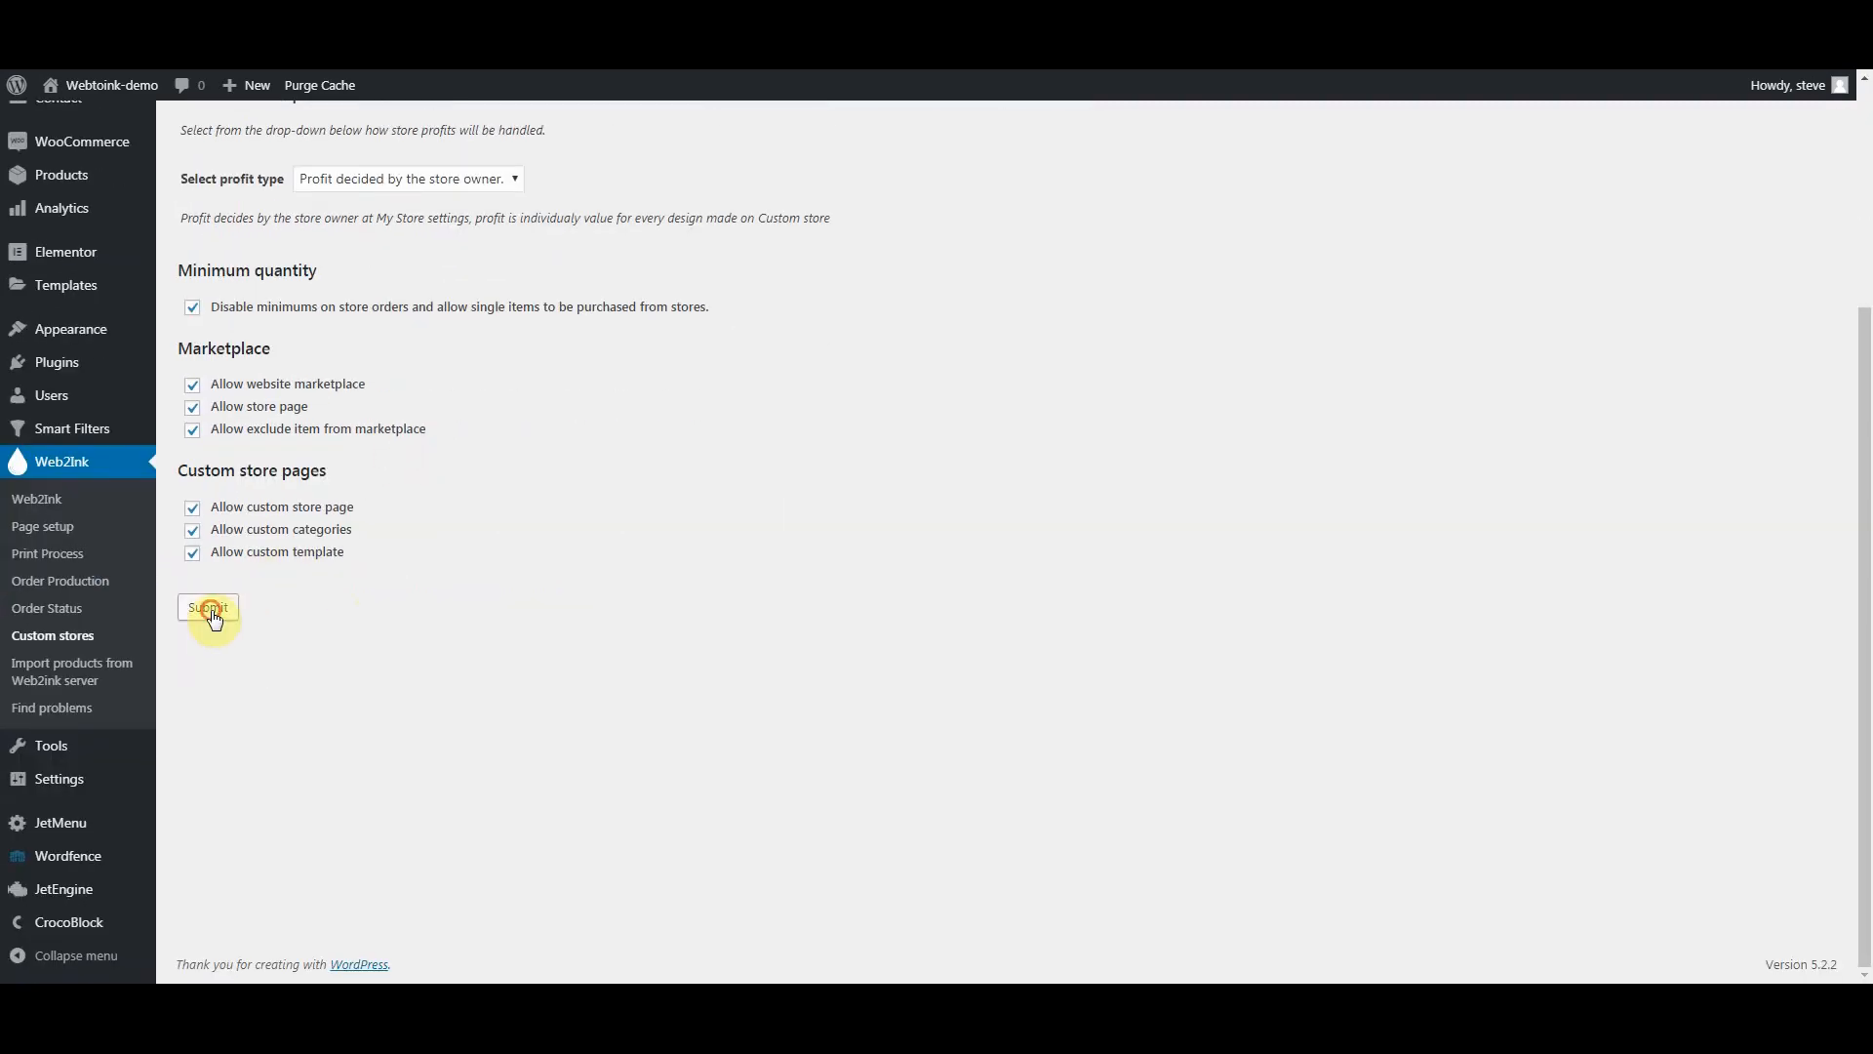
{"action": "left_click", "coordinate": [210, 608]}
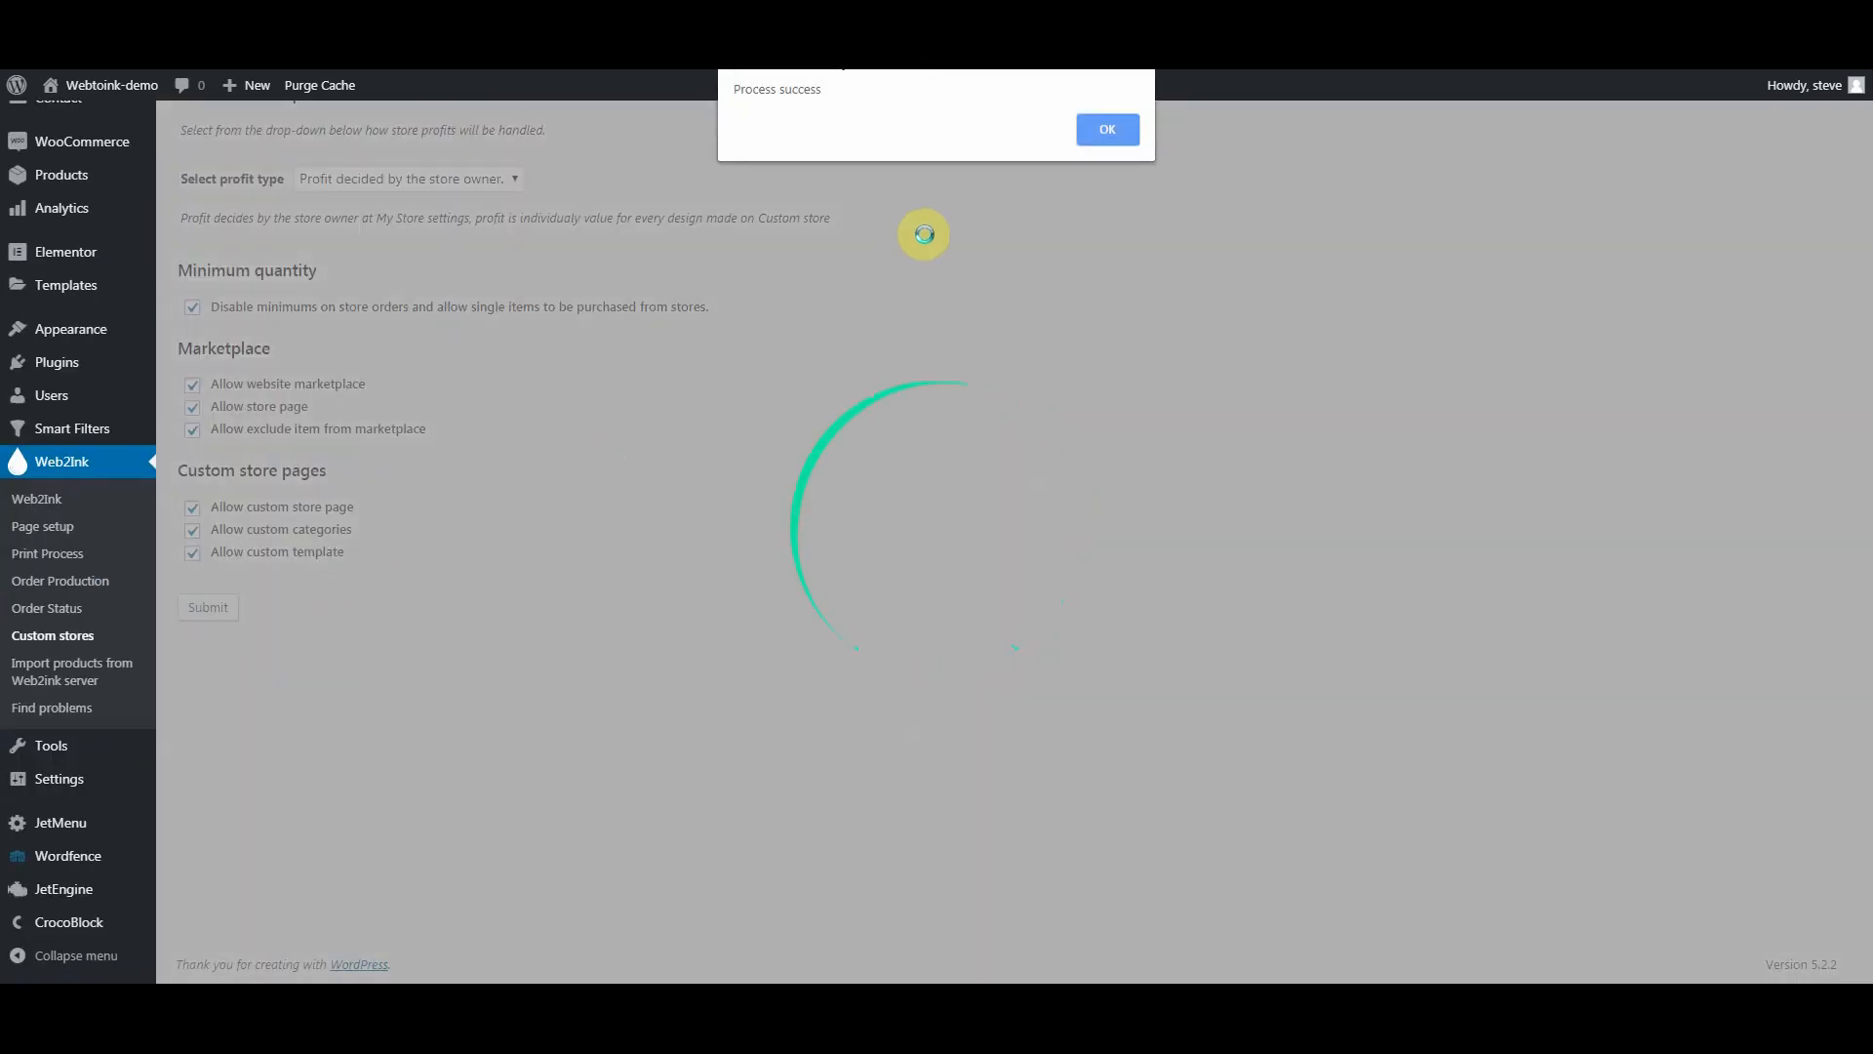
{"action": "left_click", "coordinate": [1105, 136]}
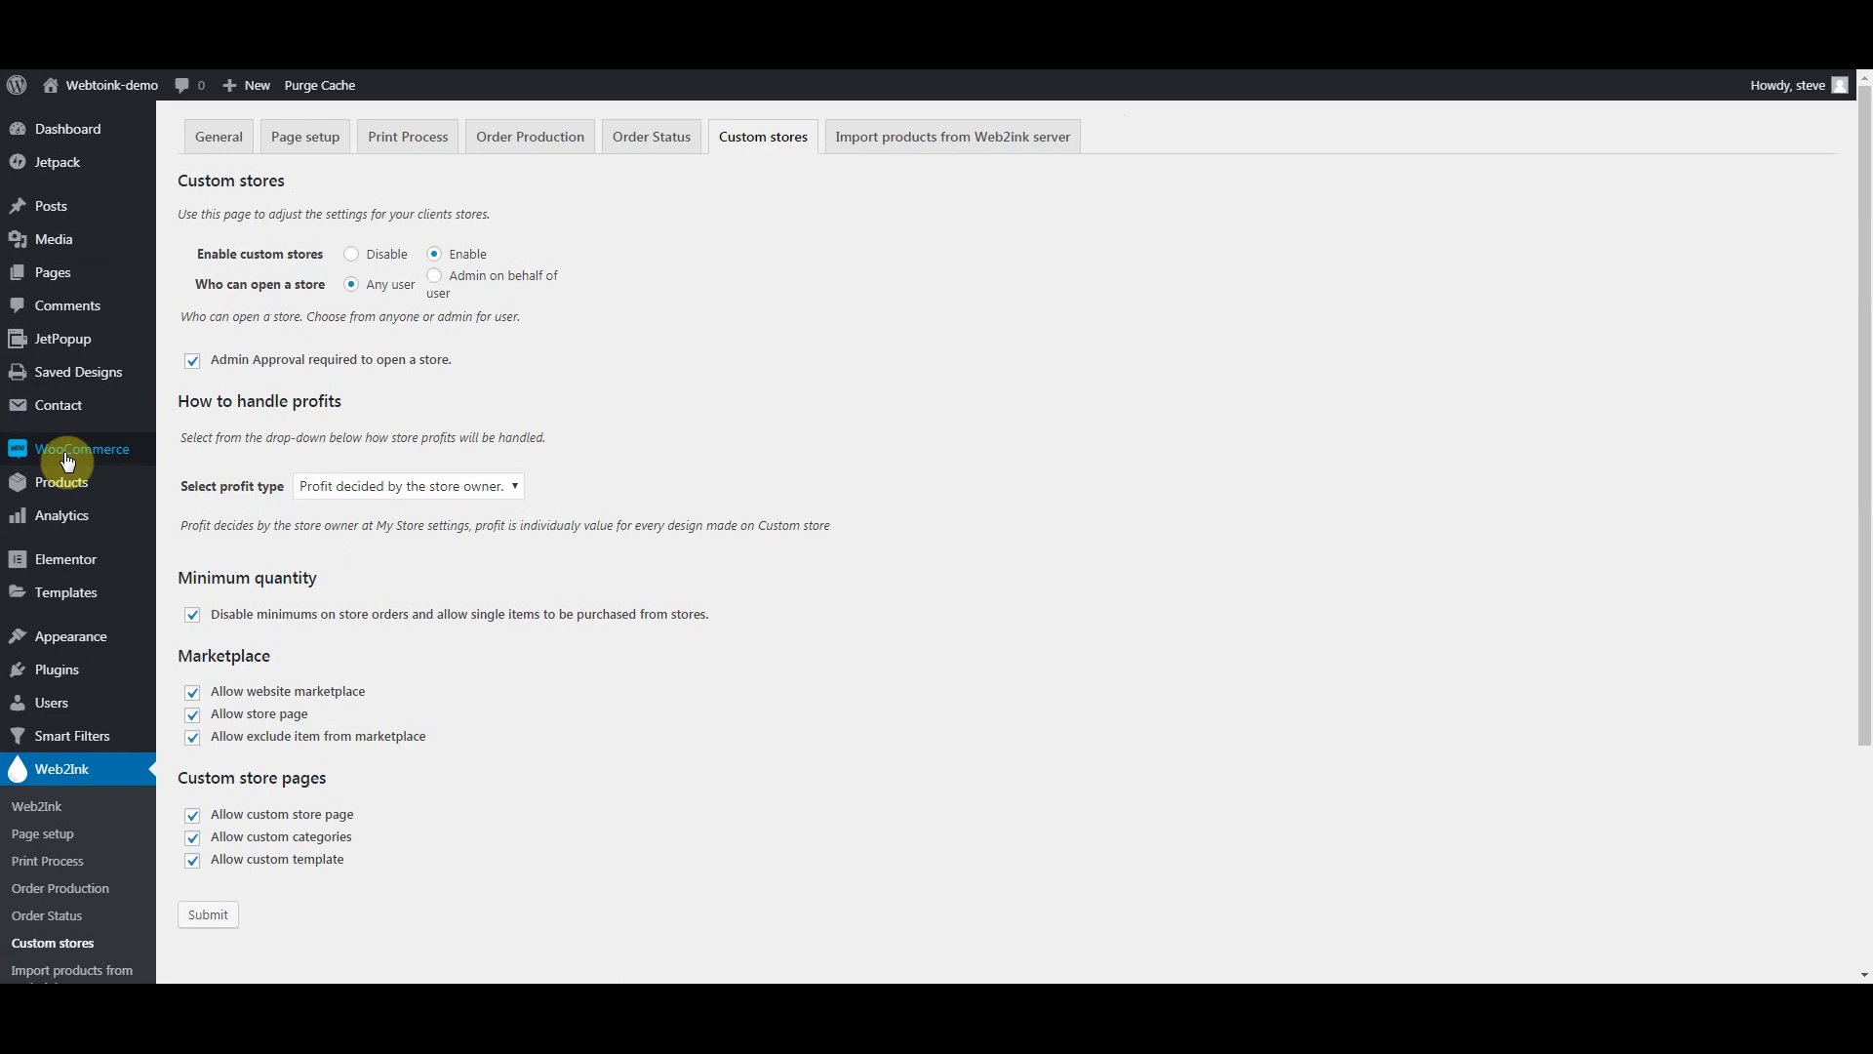
Step: Open WooCommerce's Store profit list and review its unpaid orders totalling $0.00
{"action": "mouse_move", "coordinate": [68, 456]}
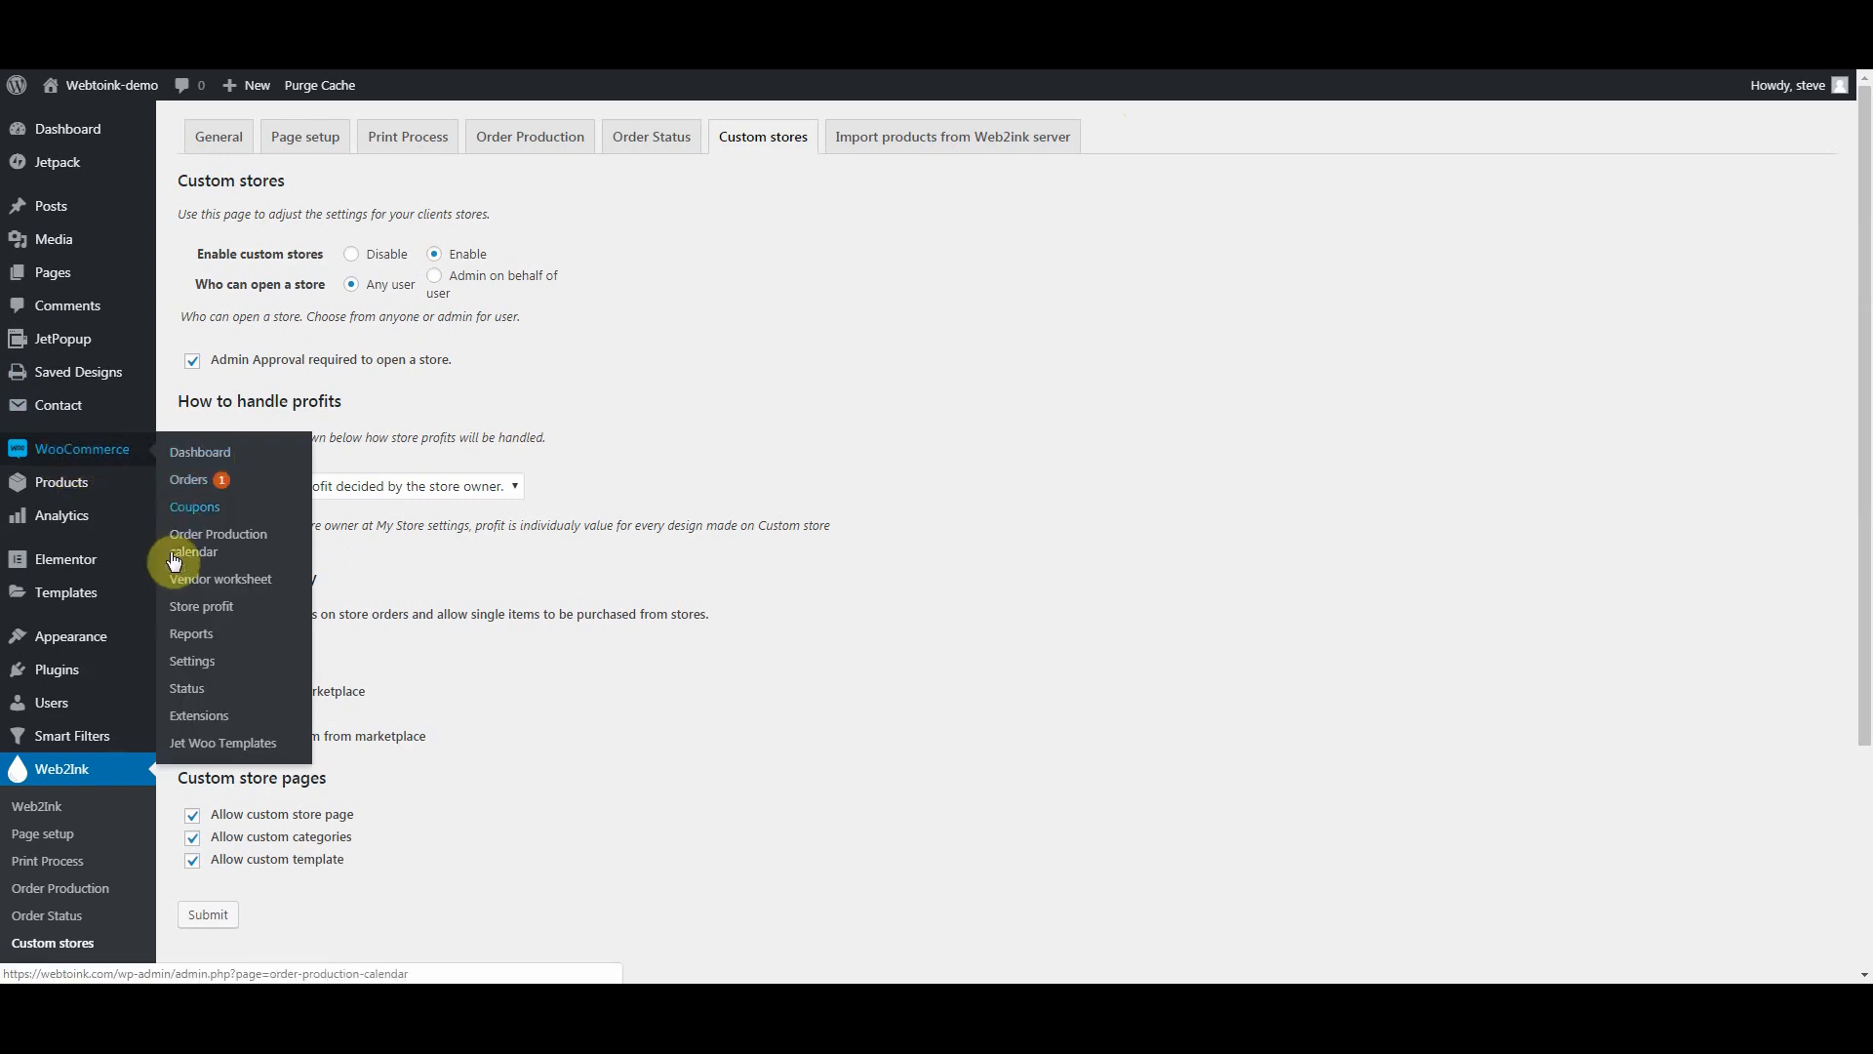
{"action": "left_click", "coordinate": [200, 616]}
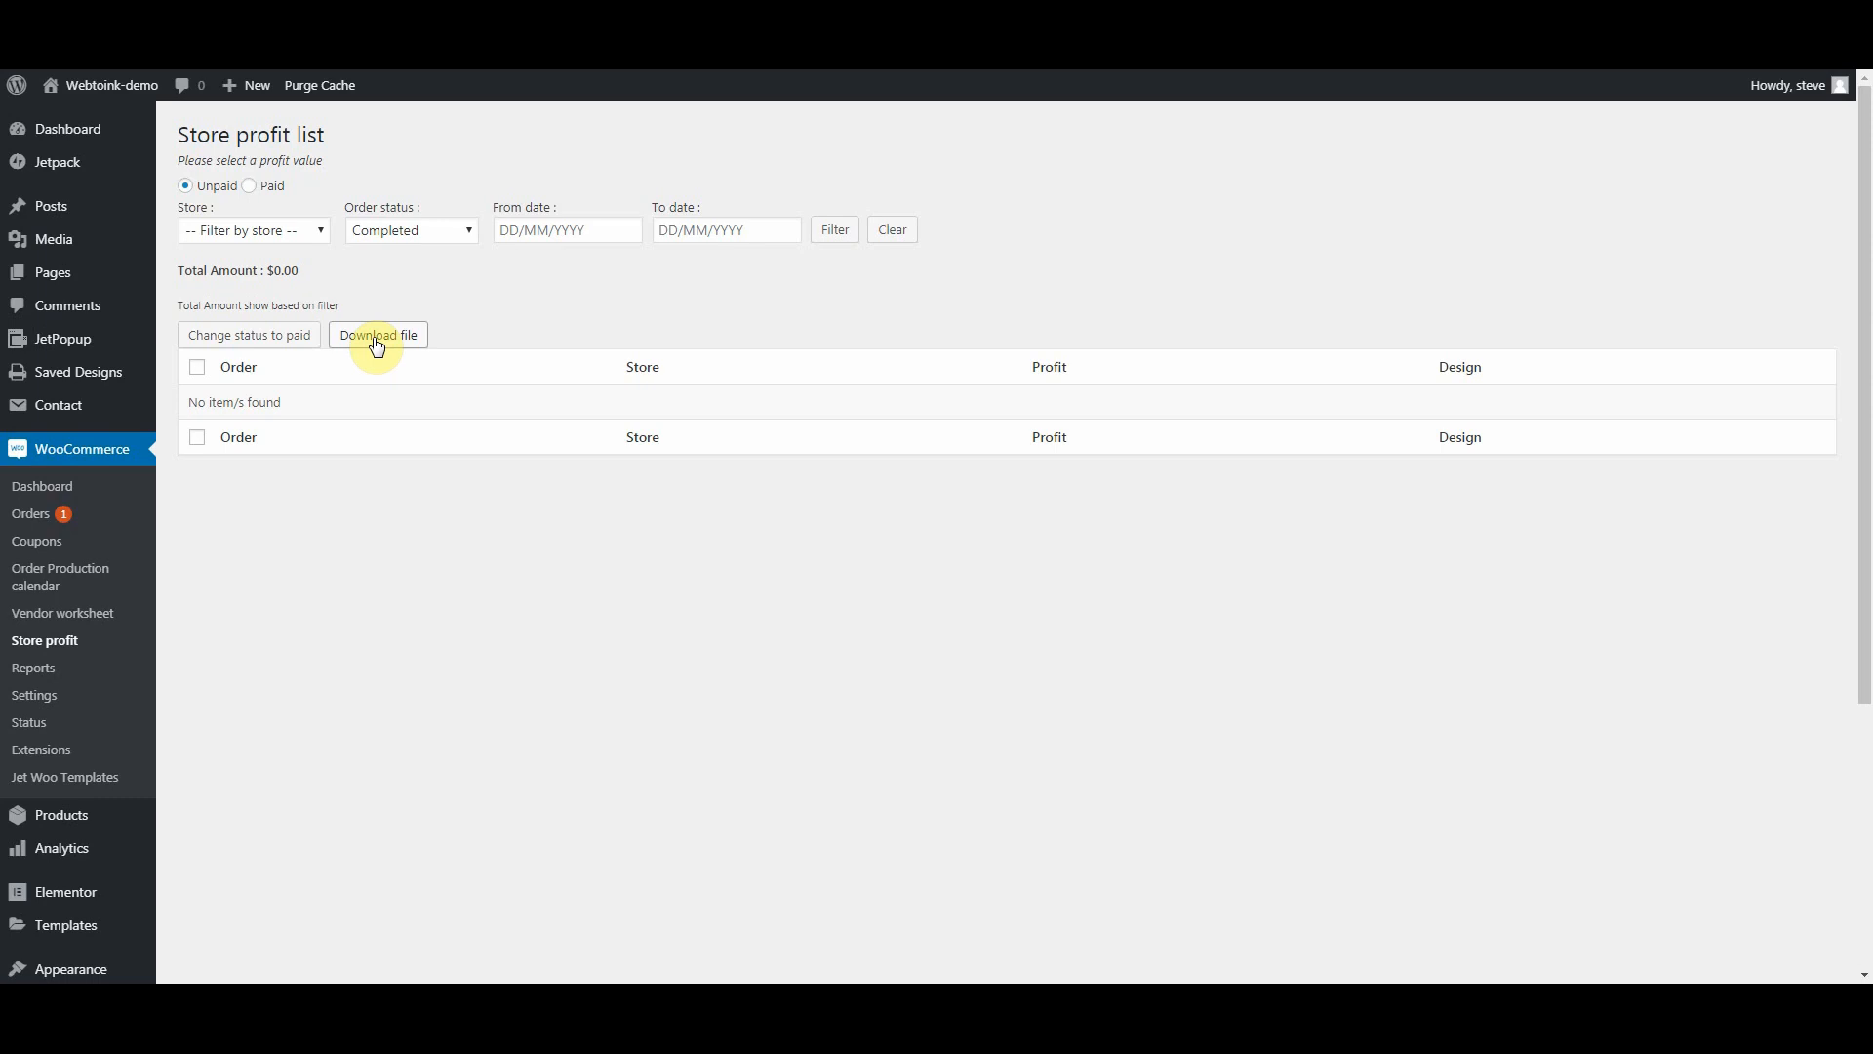
{"action": "scroll", "coordinate": [609, 599], "scroll_direction": "down", "scroll_amount": 4}
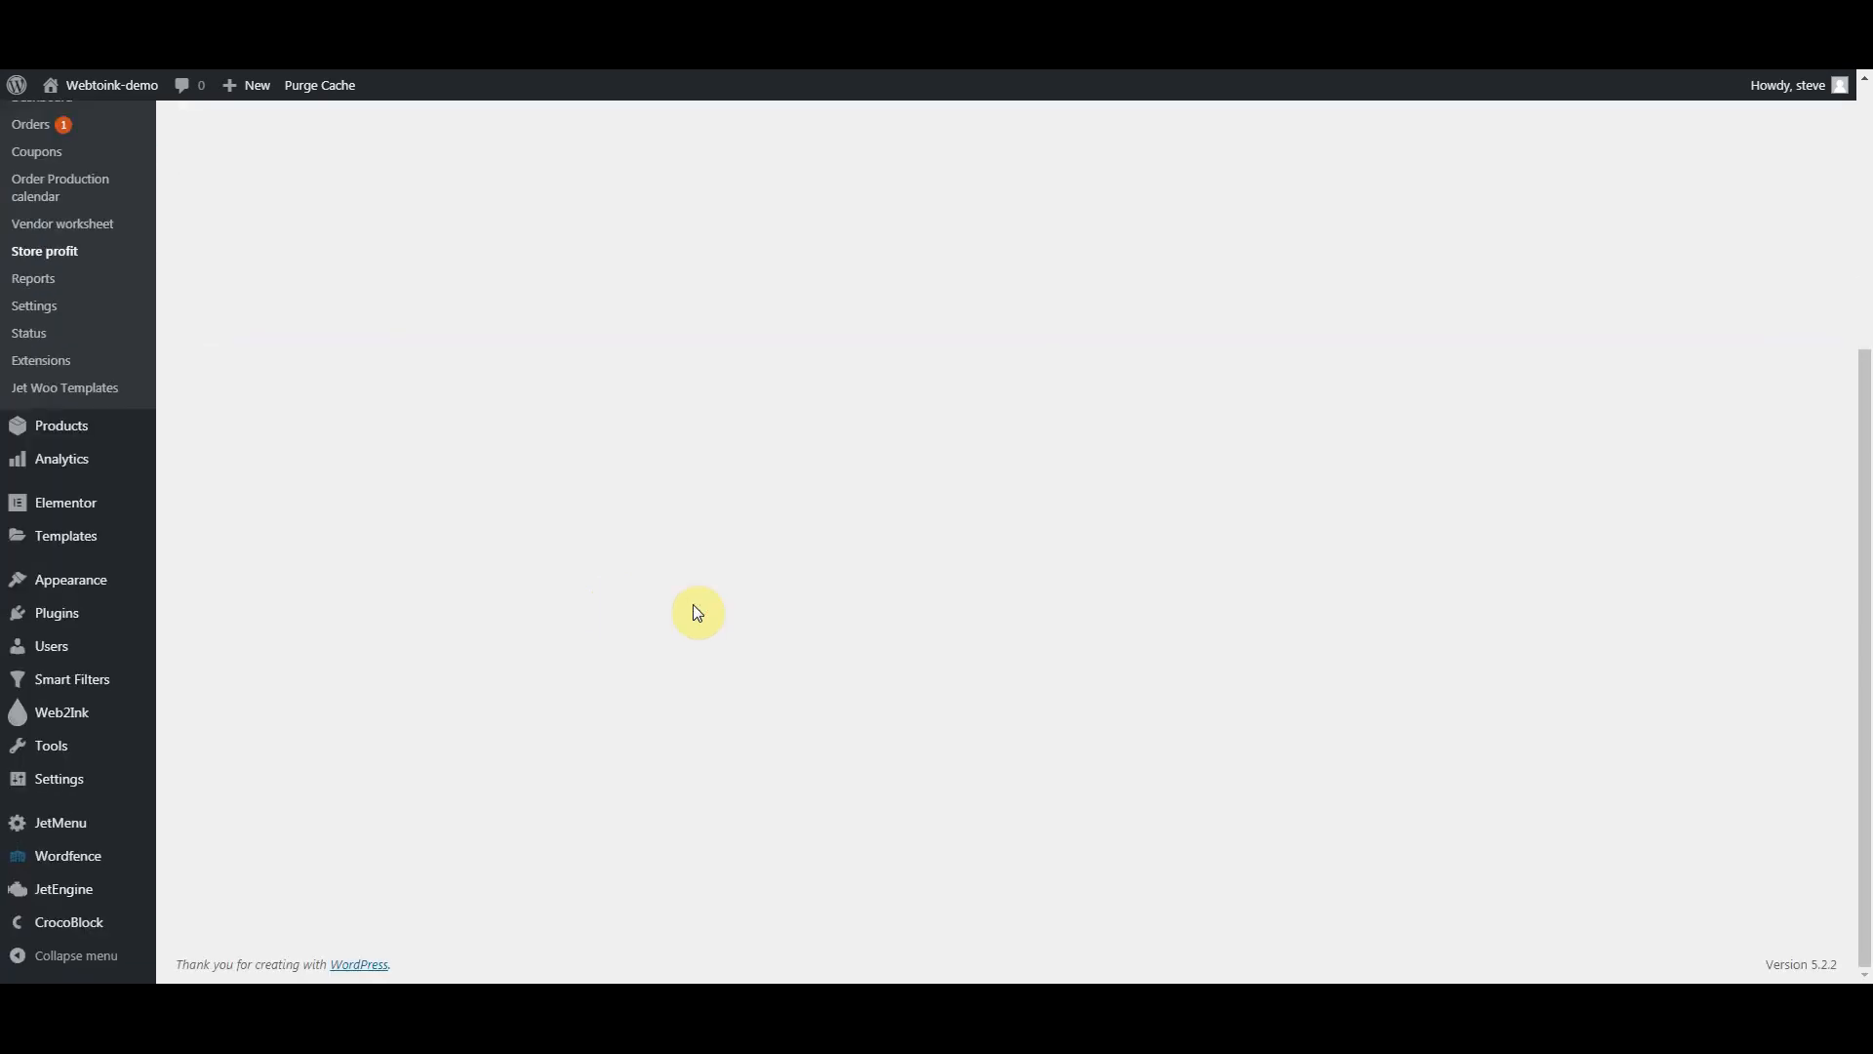
{"action": "scroll", "coordinate": [789, 634], "scroll_direction": "up", "scroll_amount": 4}
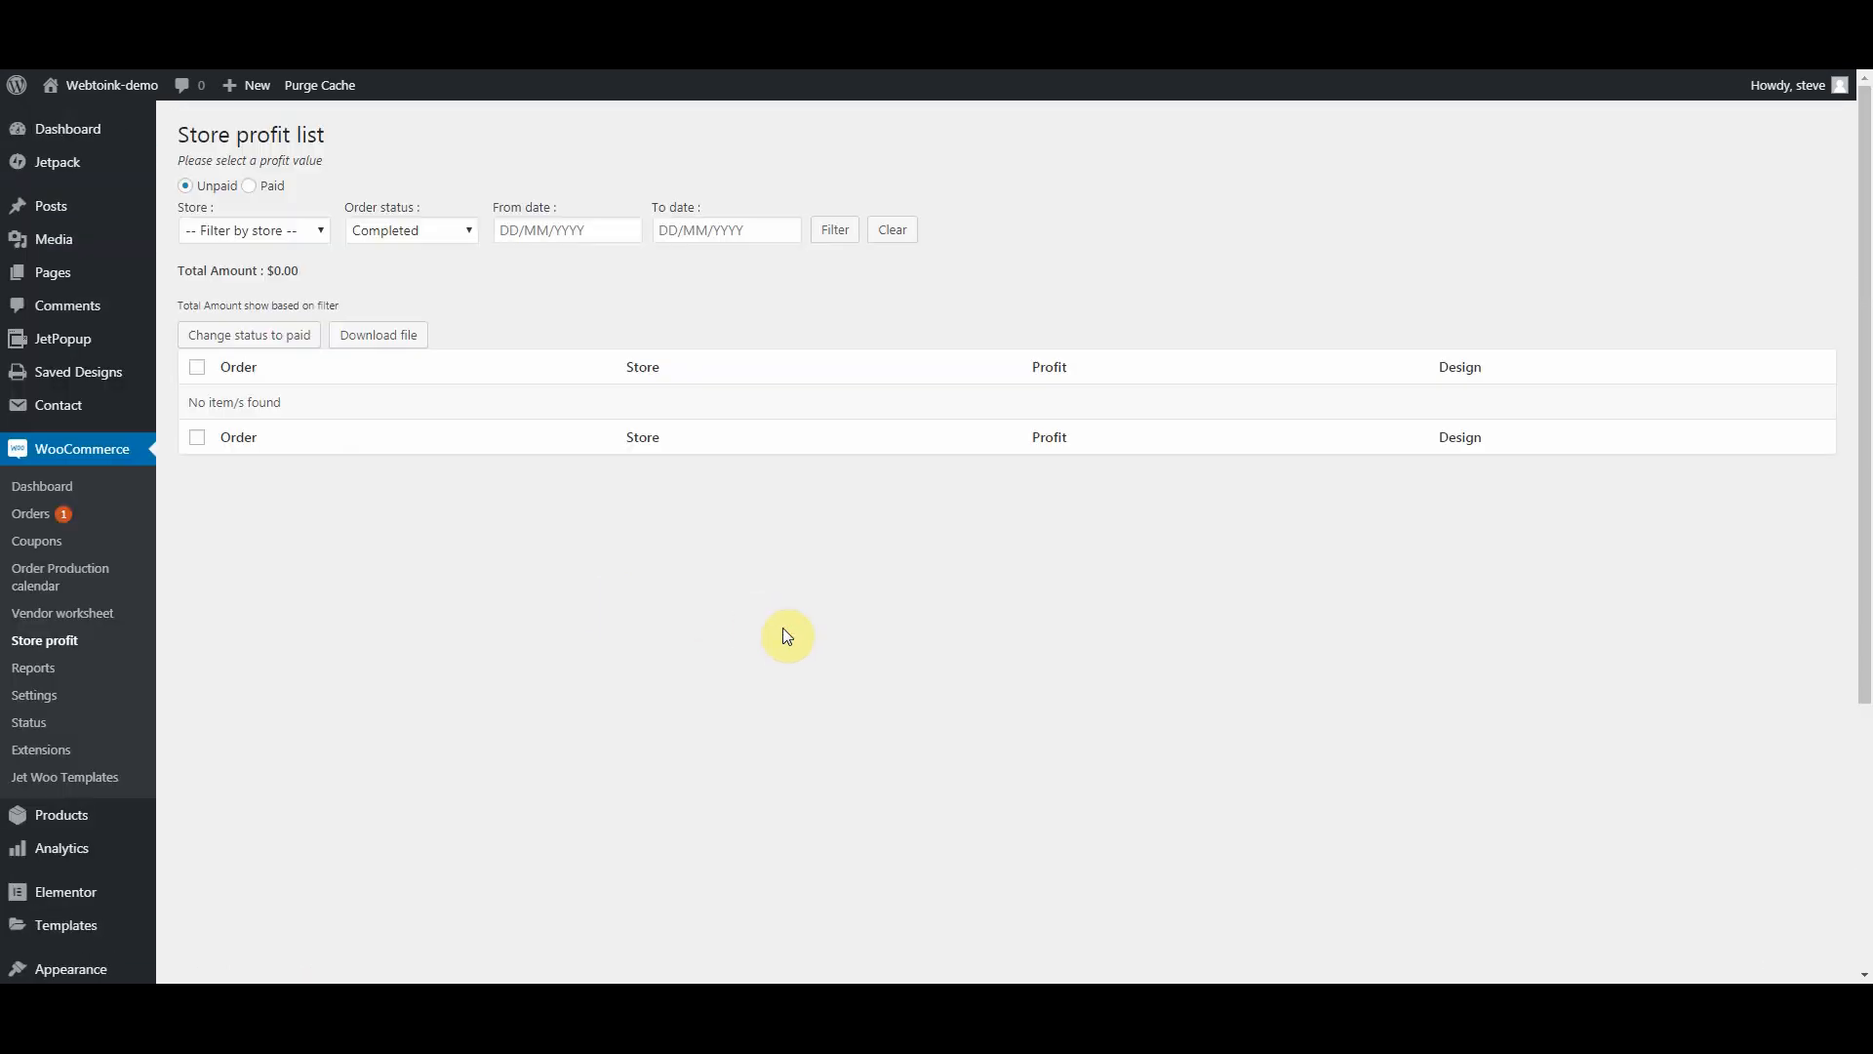